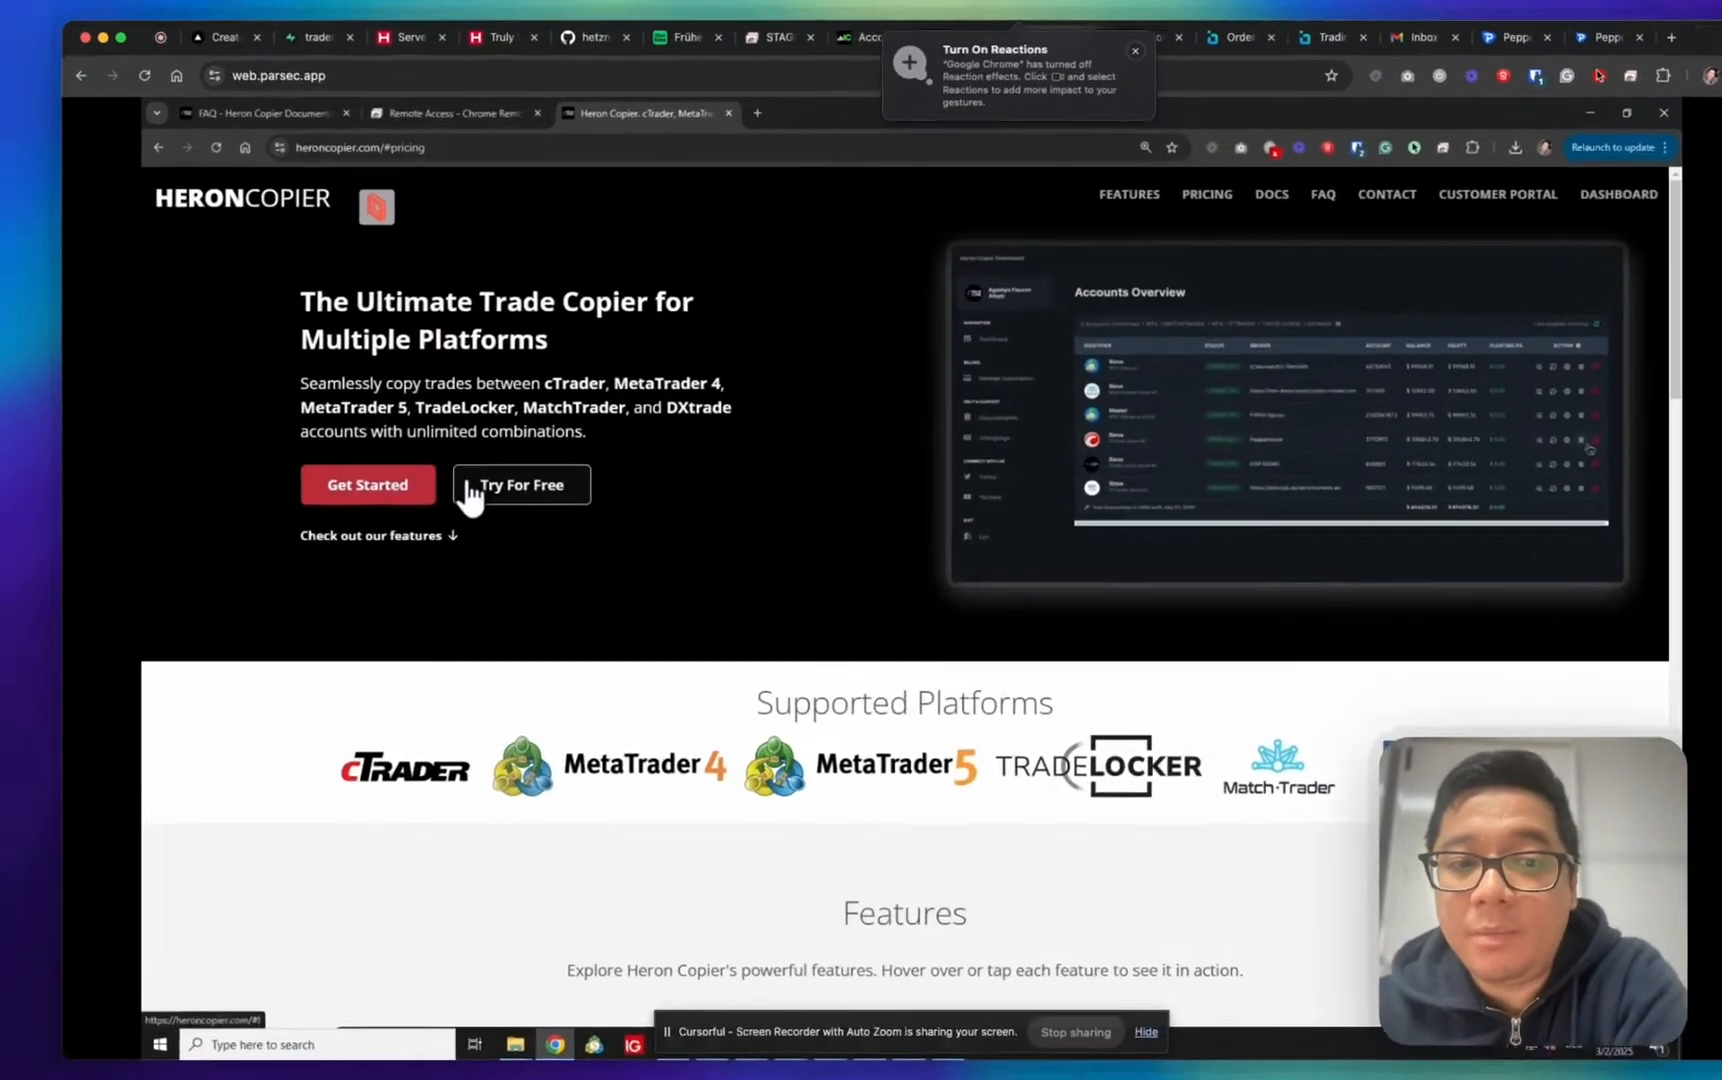
# Download the free version of Heron Copier from the website's pricing section and dismiss the download notice
pyautogui.click(413, 500)
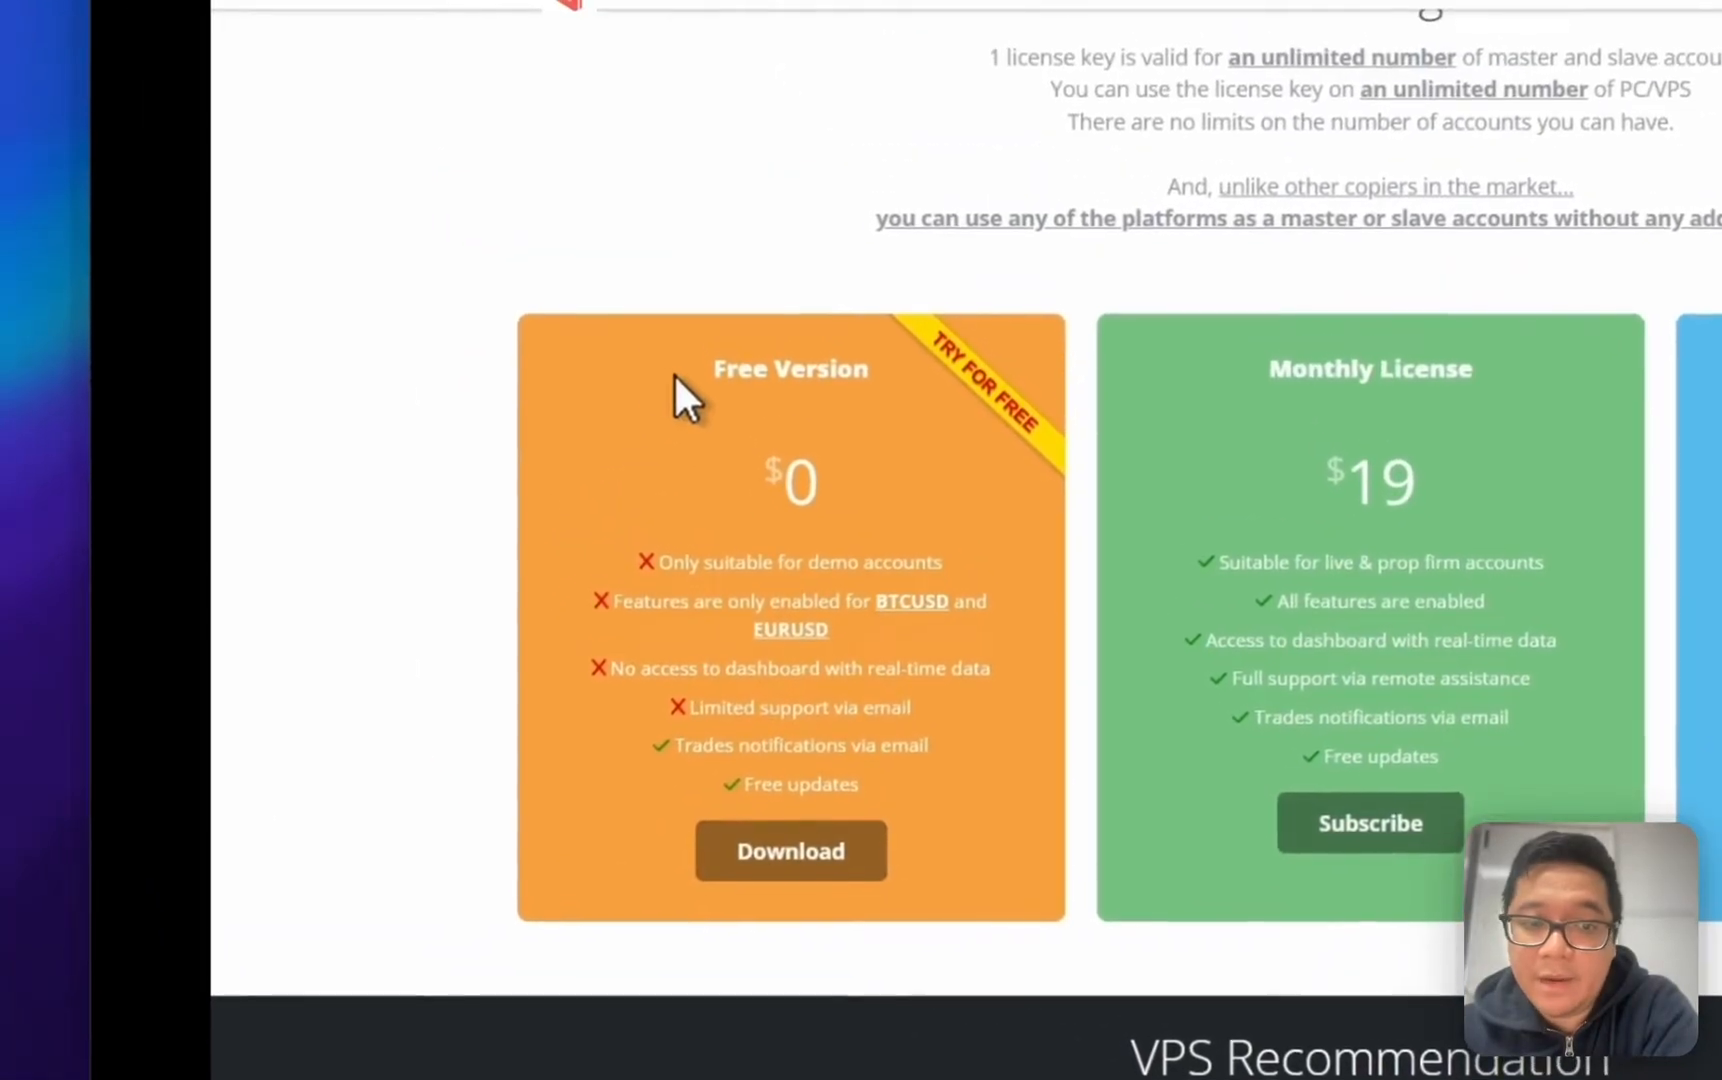
pyautogui.moveTo(675, 376); pyautogui.dragTo(815, 556)
pyautogui.click(830, 578)
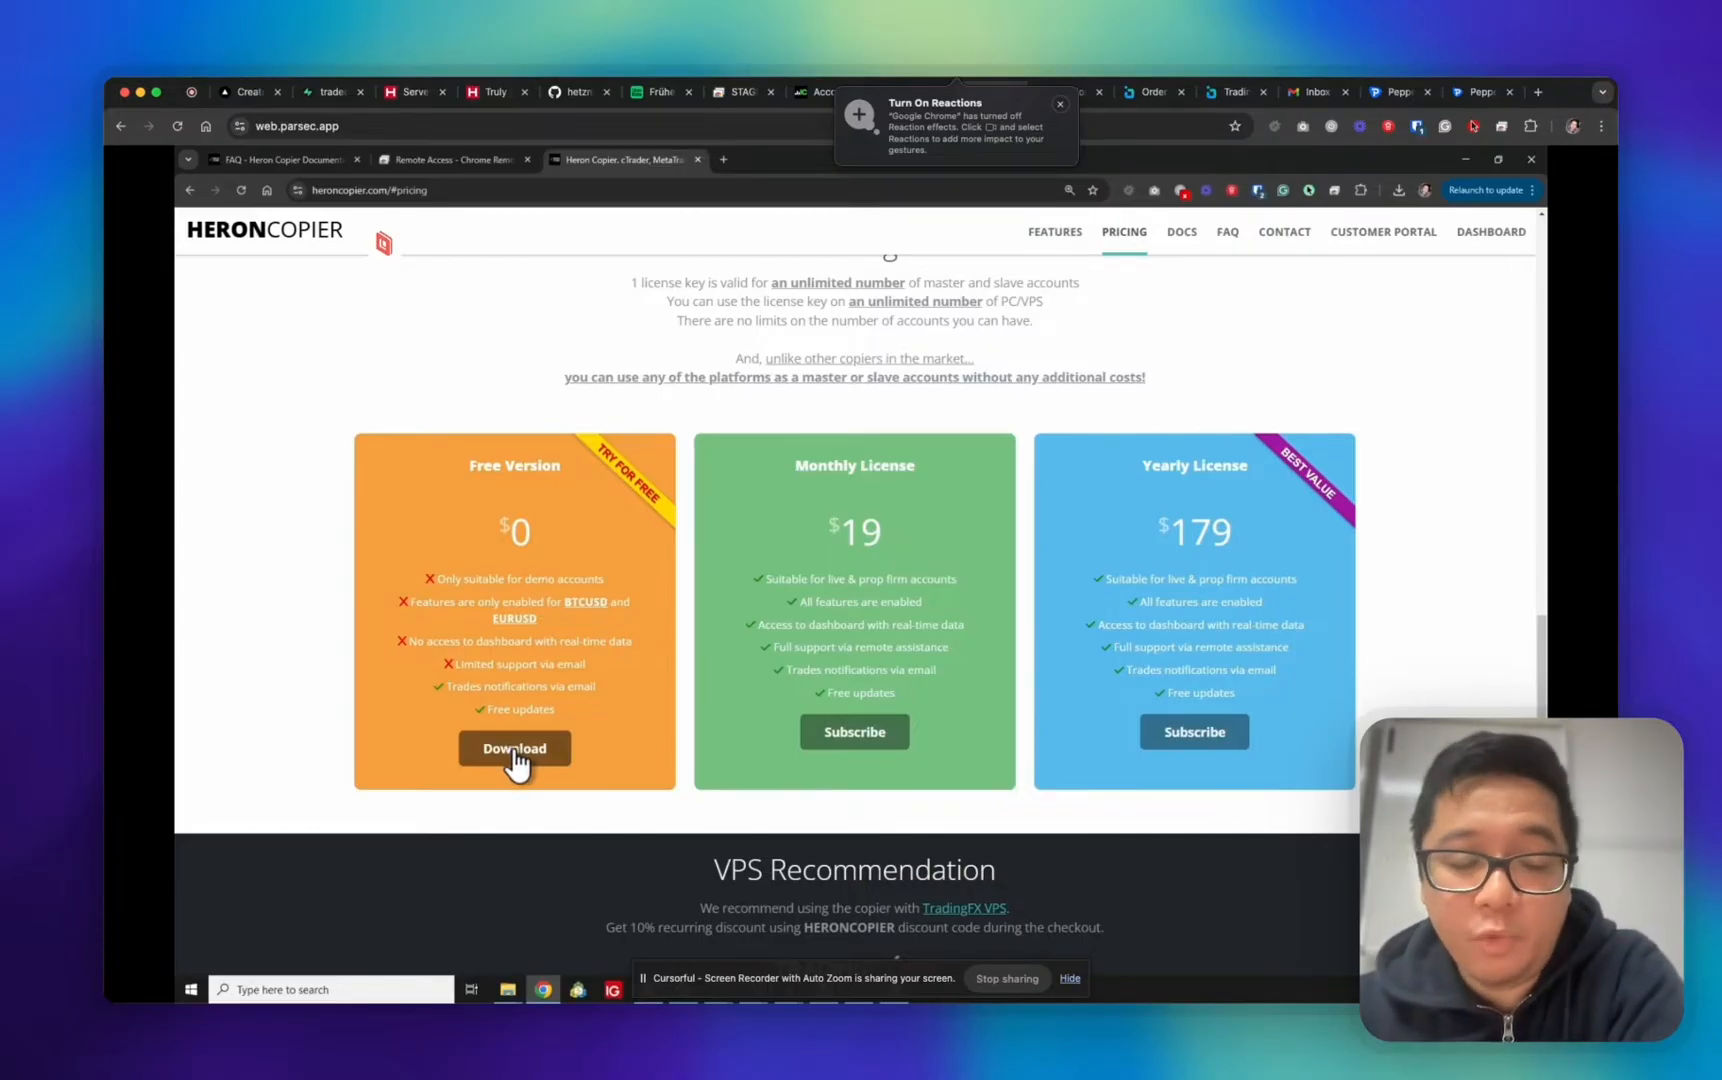
pyautogui.click(514, 752)
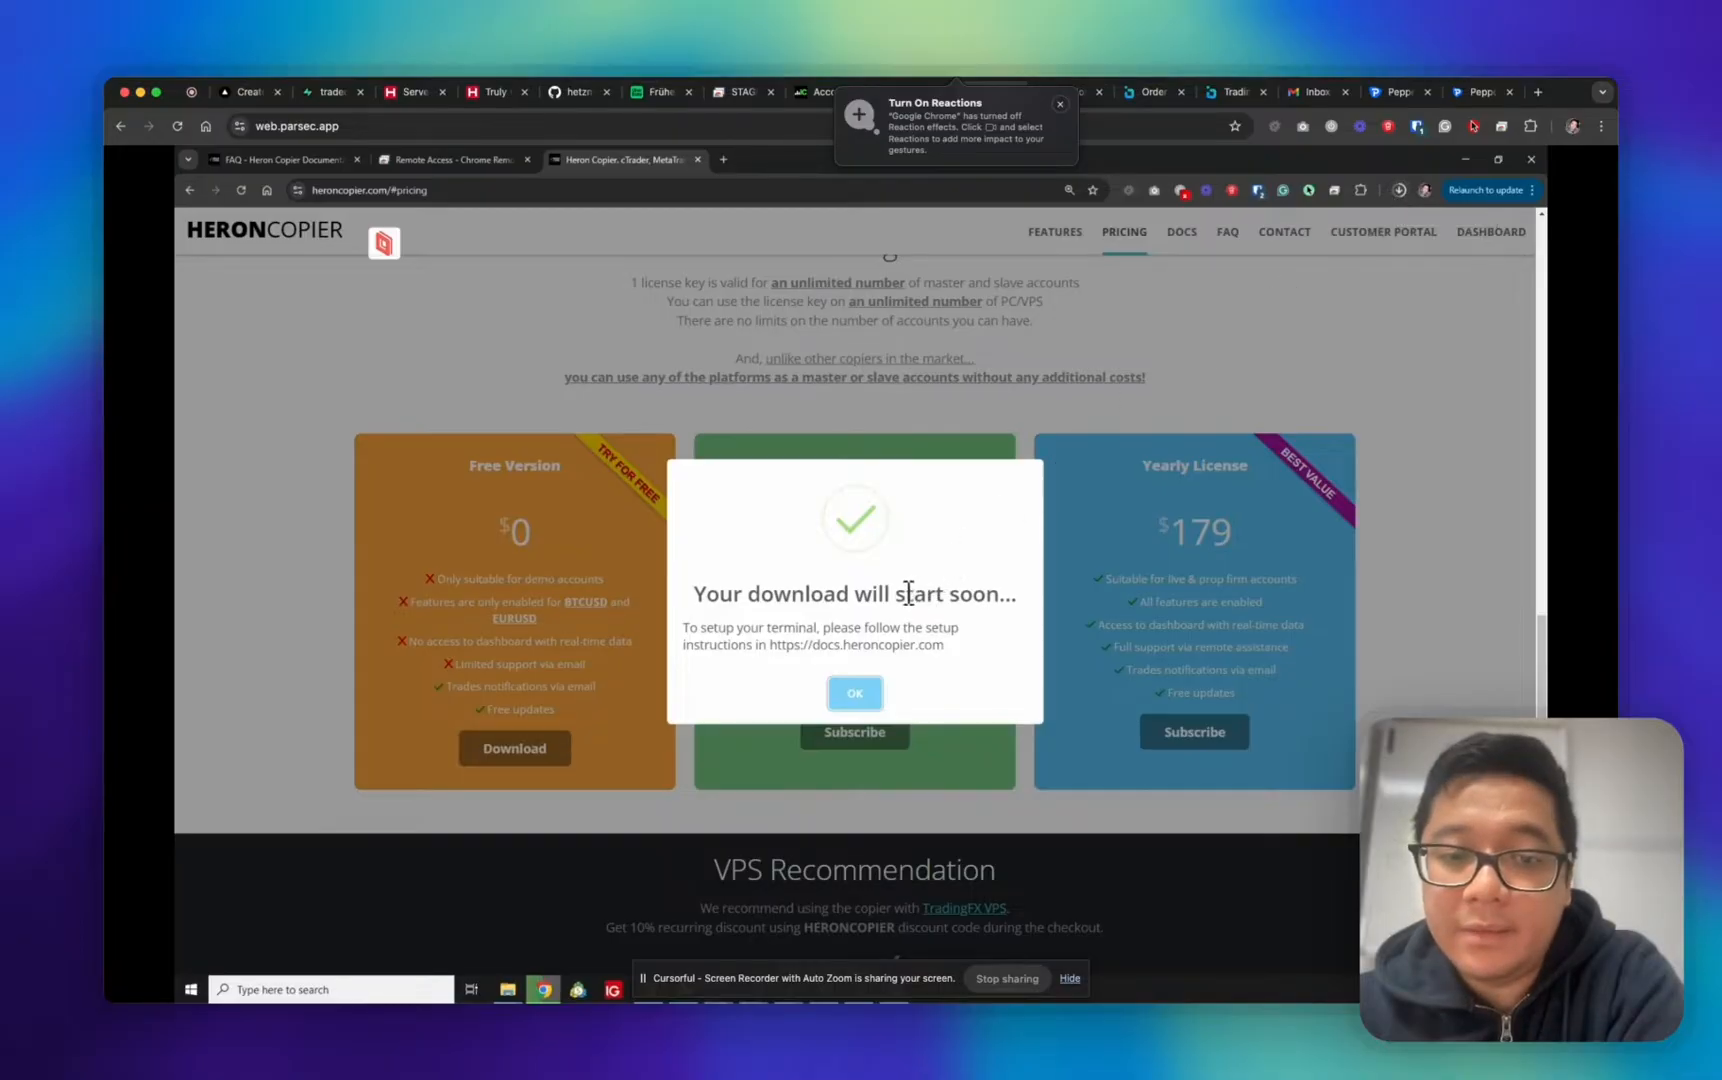
pyautogui.click(854, 694)
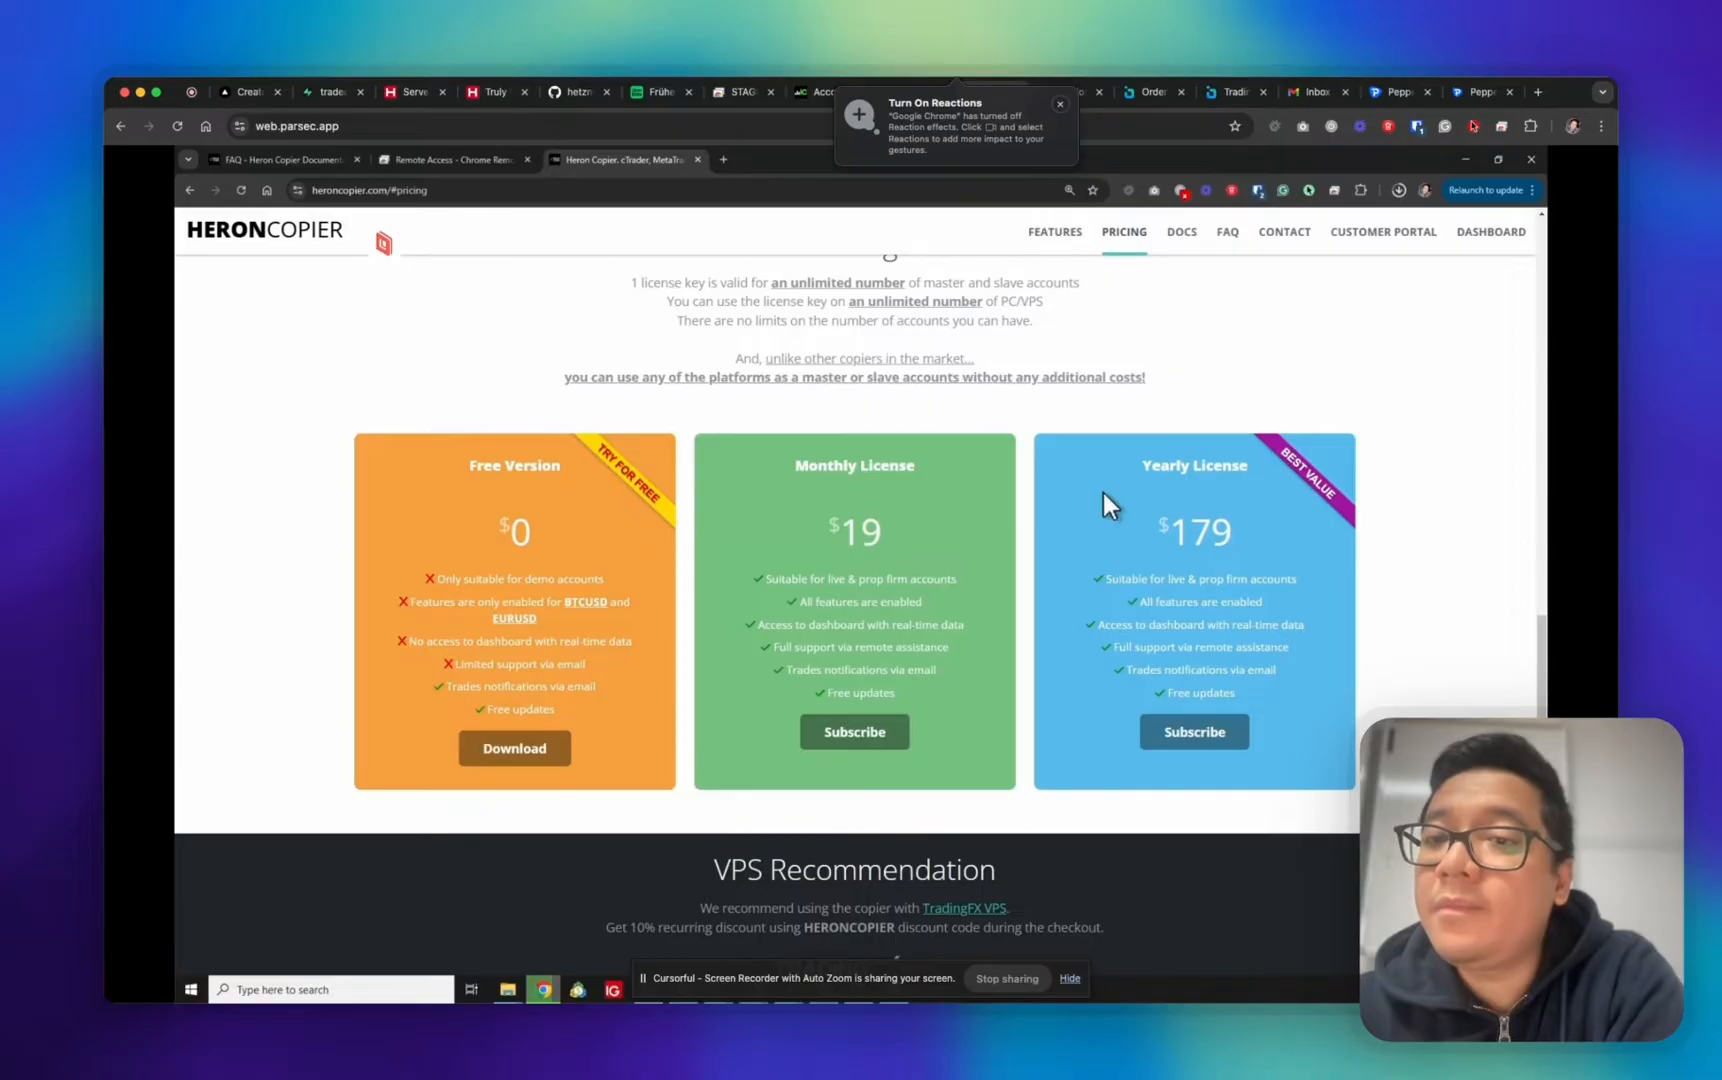
# Open the downloaded HeronCopier_v2.0.1 zip archive and select the folder inside it
pyautogui.scroll(10, 1103, 505)
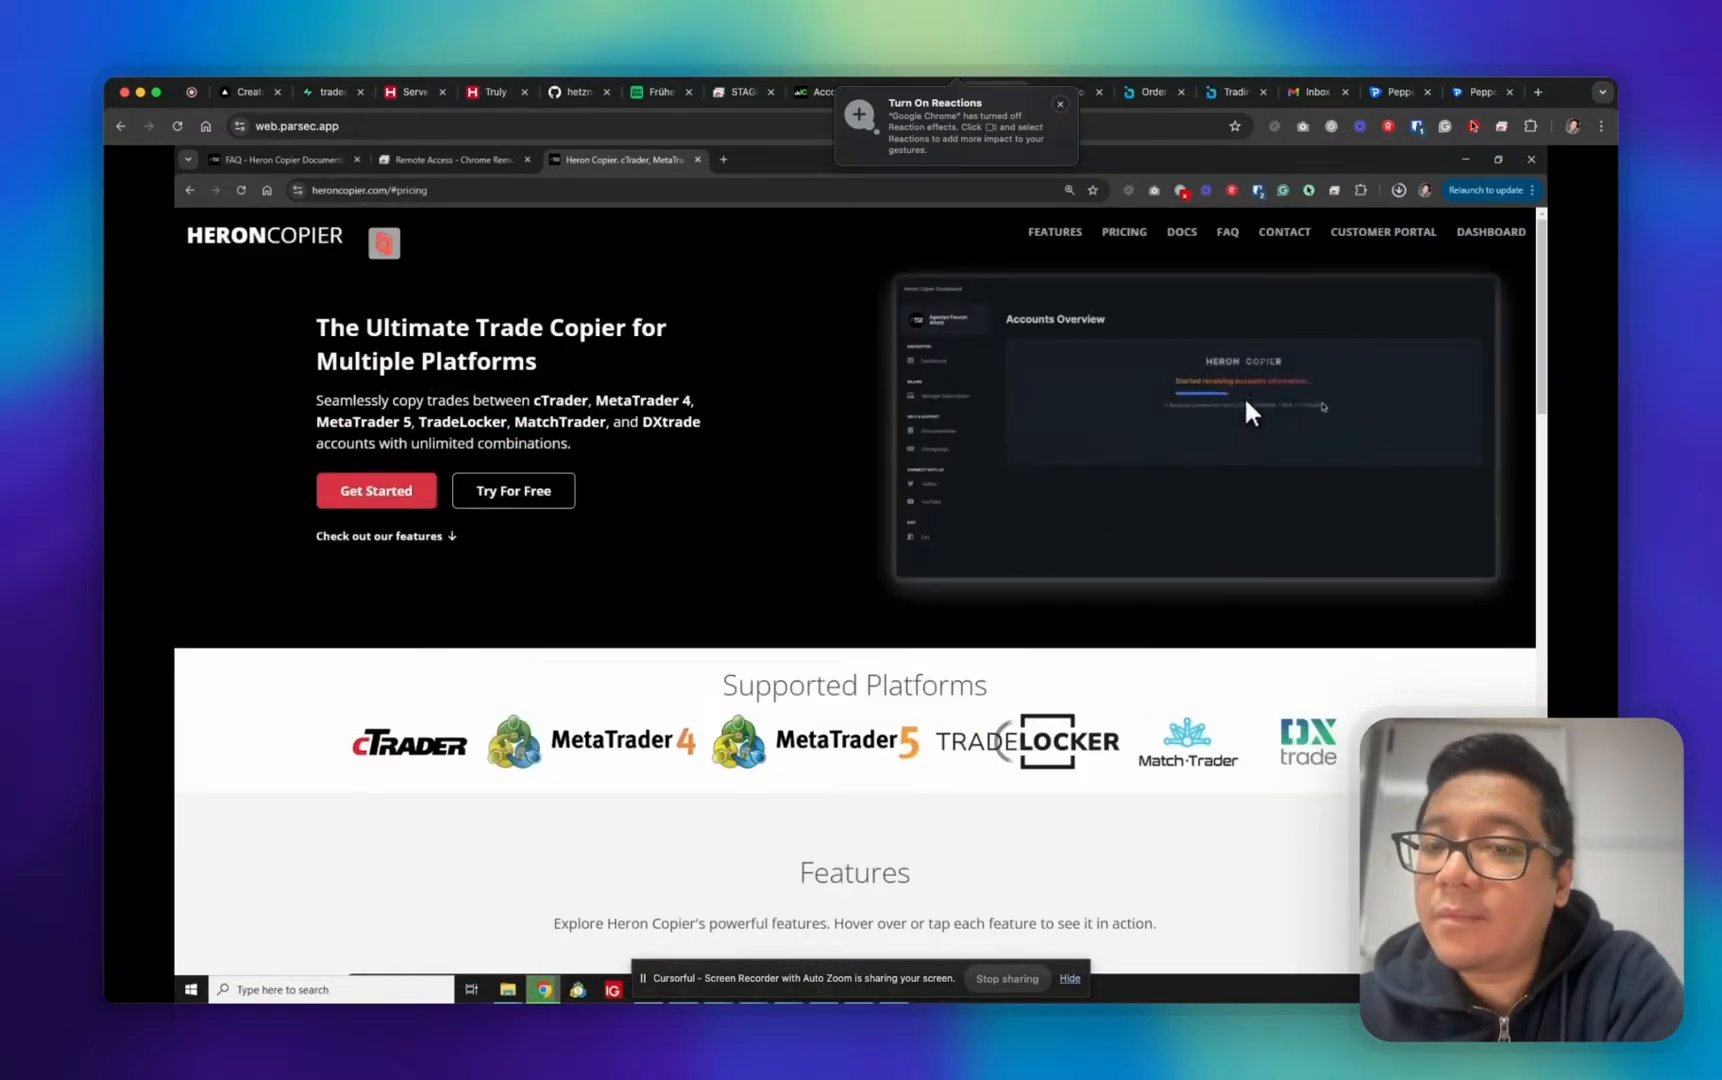
pyautogui.click(1399, 189)
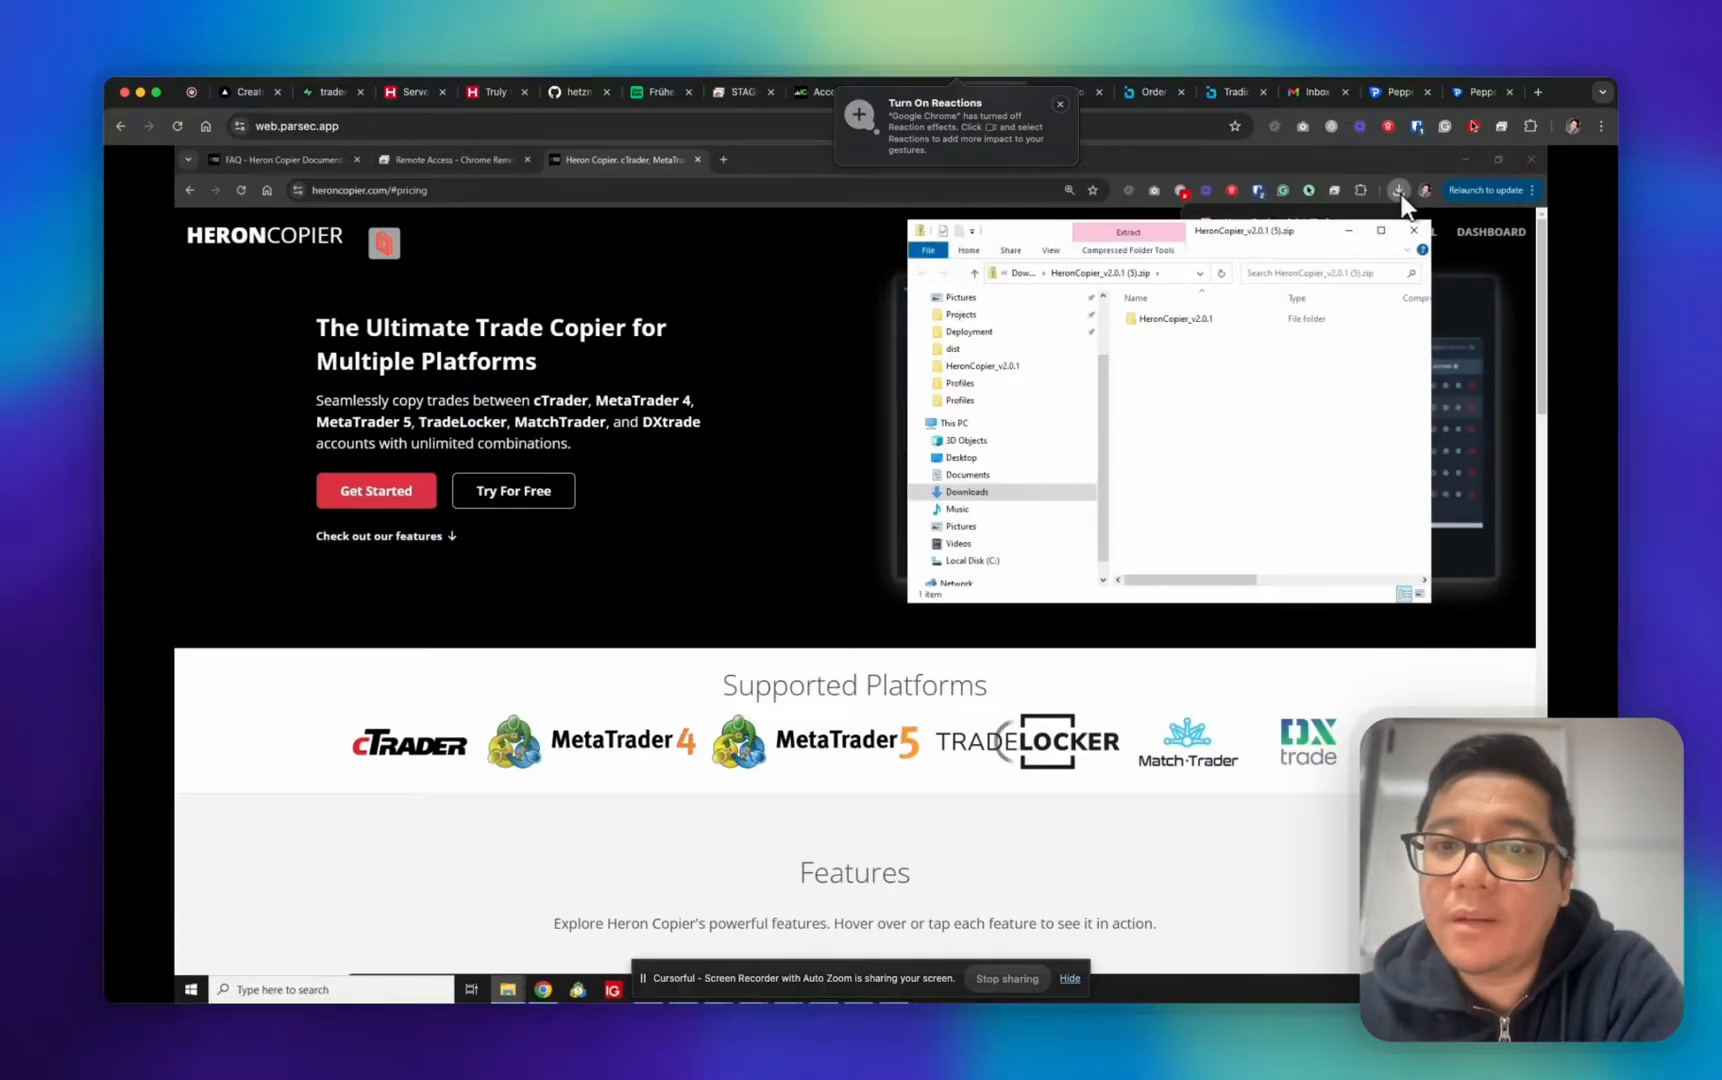
pyautogui.click(1272, 320)
pyautogui.scroll(2, 1080, 410)
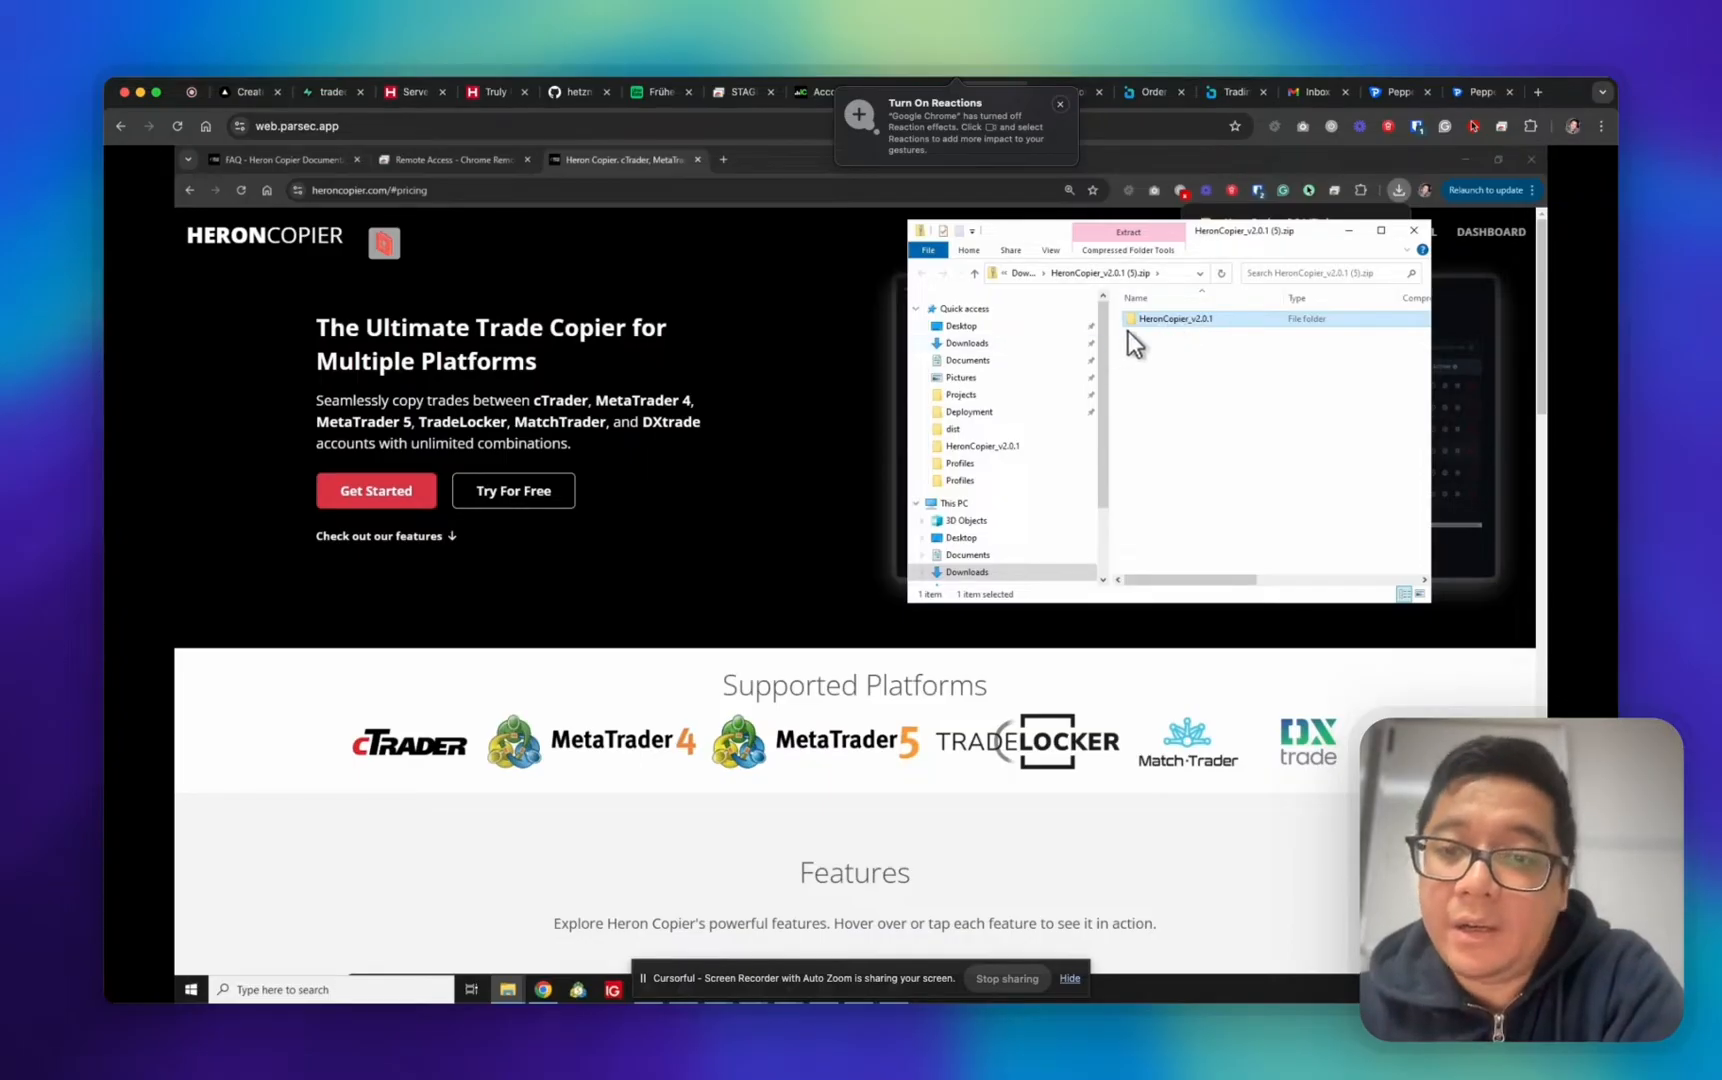
# Open the HeronCopier_v2.0.1 folder on the Desktop and run Heron Copier Connector 2.0.1.msi
pyautogui.click(962, 326)
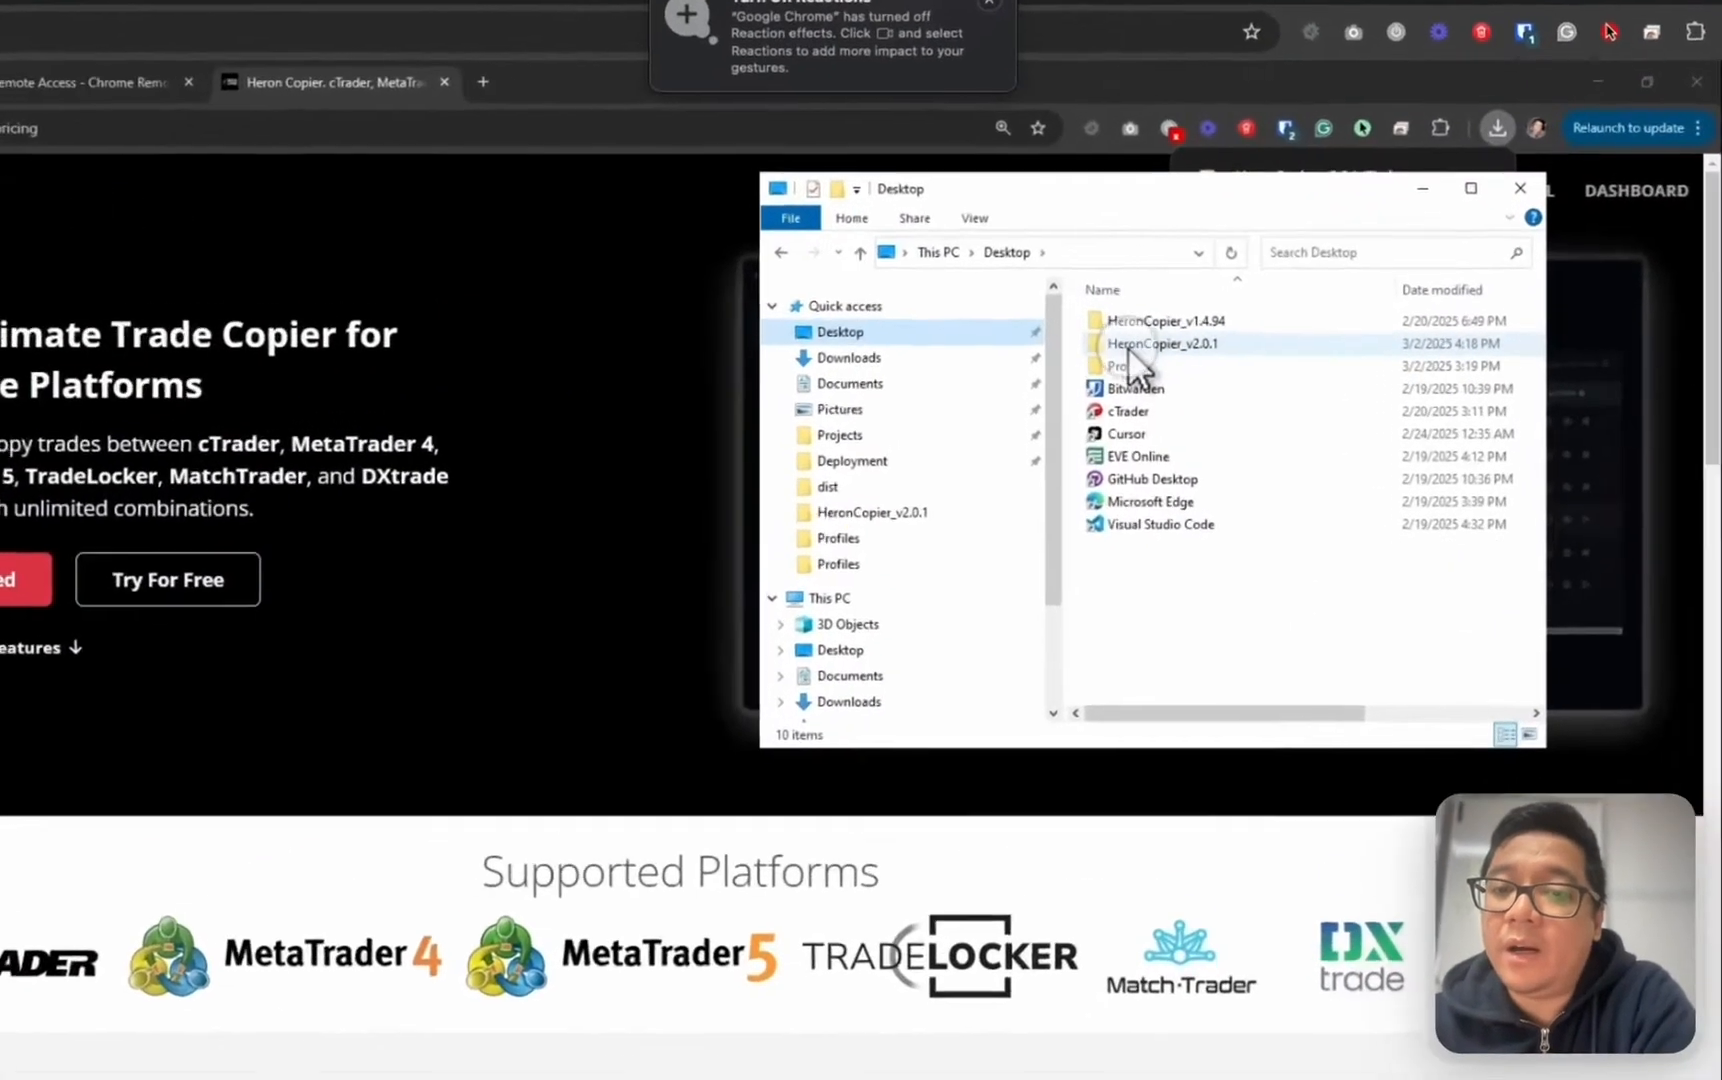
pyautogui.doubleClick(1160, 334)
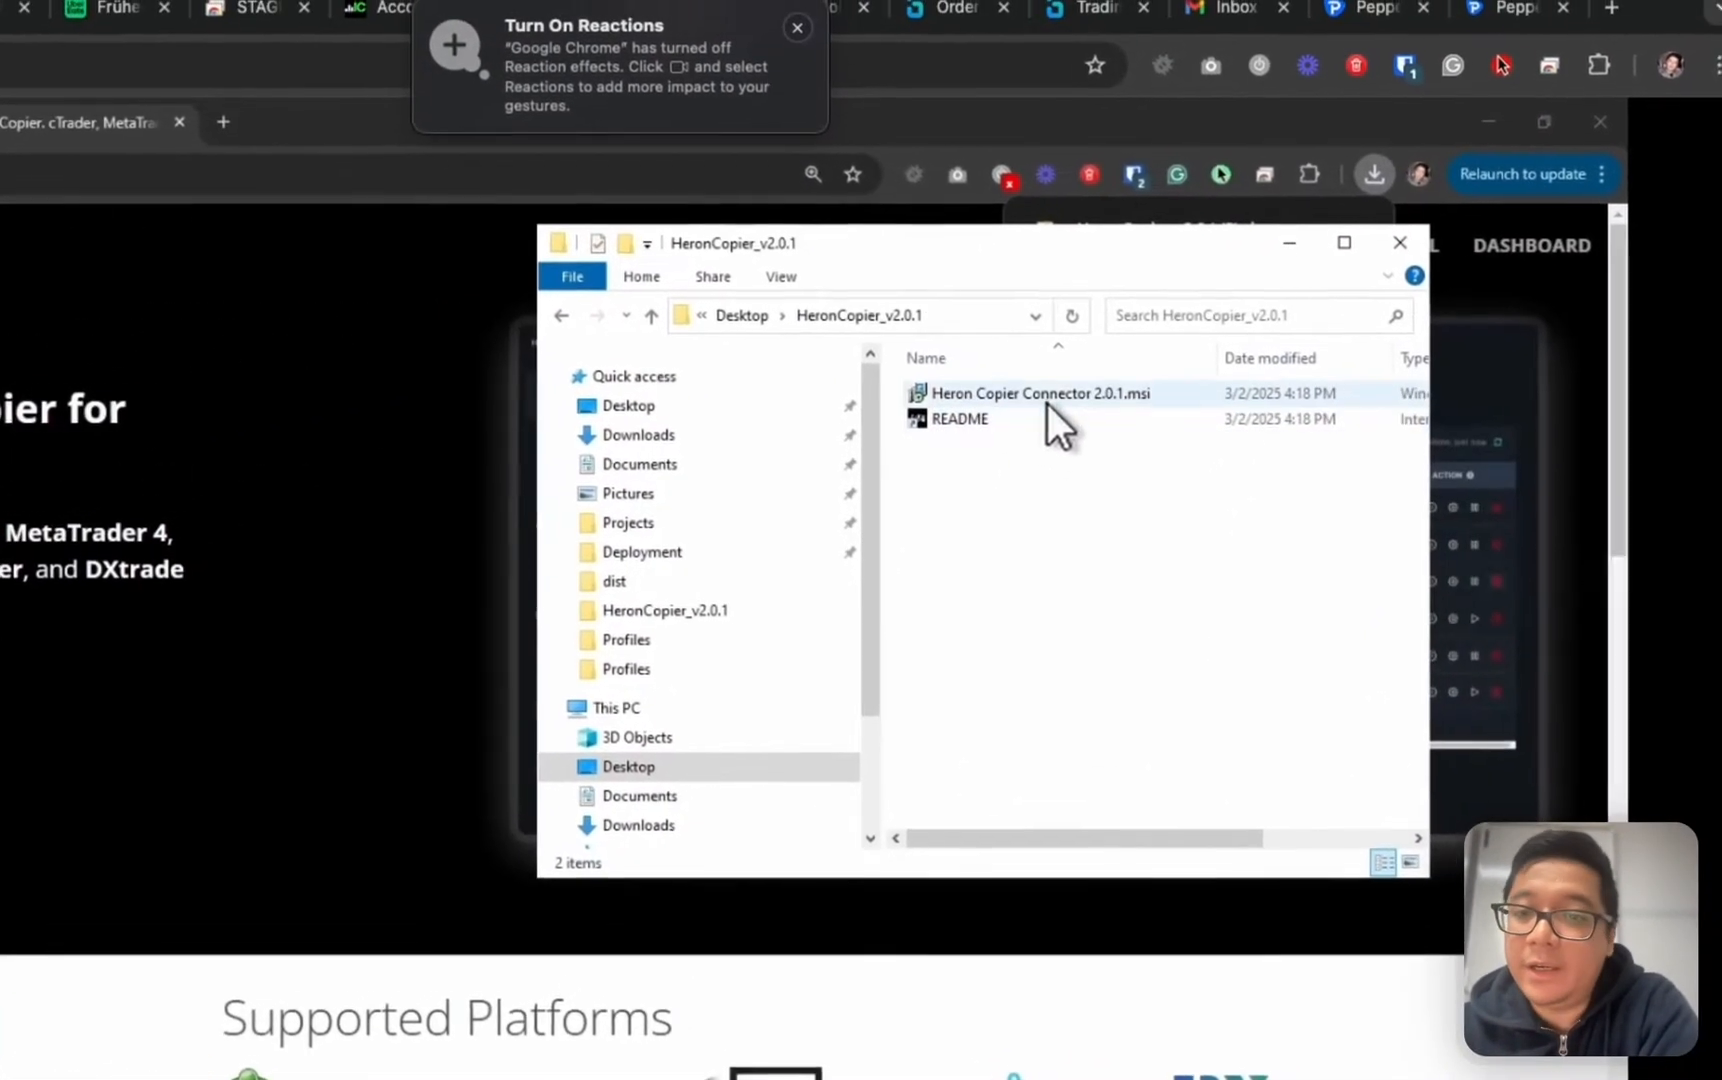
pyautogui.doubleClick(1040, 402)
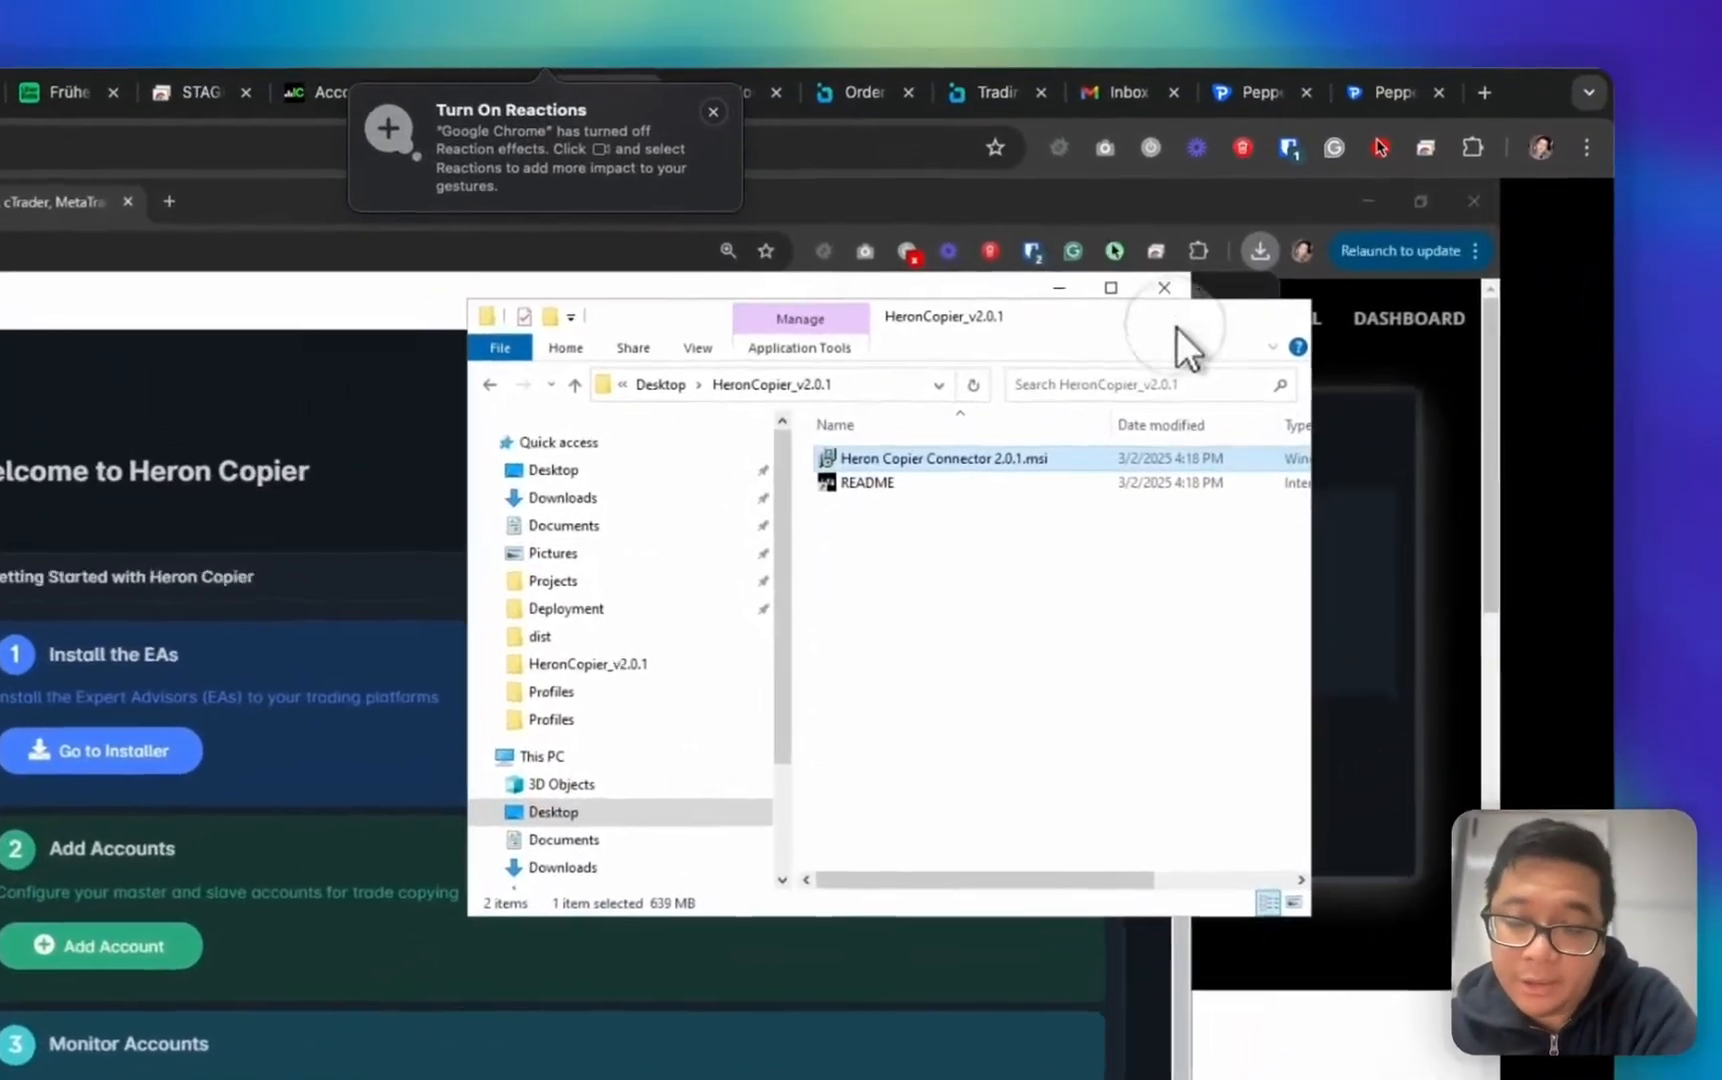
# Minimize the file browser, then reposition and enlarge the Heron Copier Connector window
pyautogui.click(1347, 228)
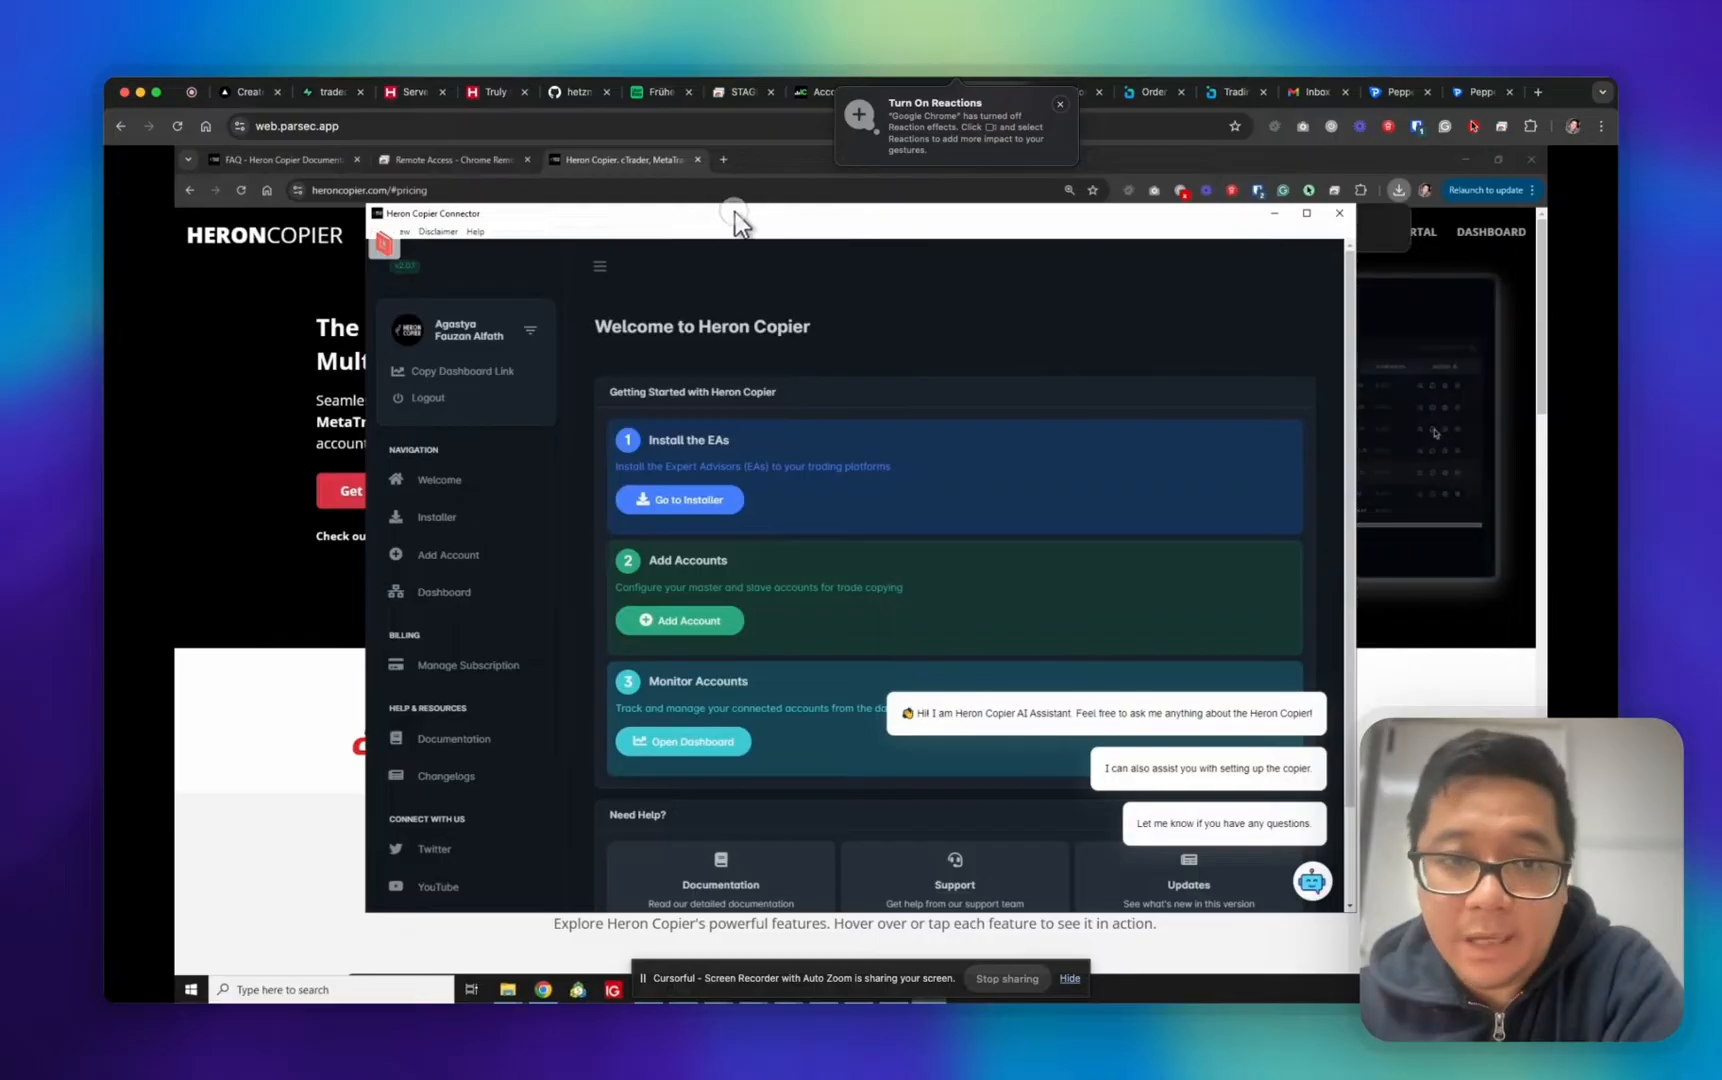
pyautogui.moveTo(733, 213); pyautogui.dragTo(687, 156)
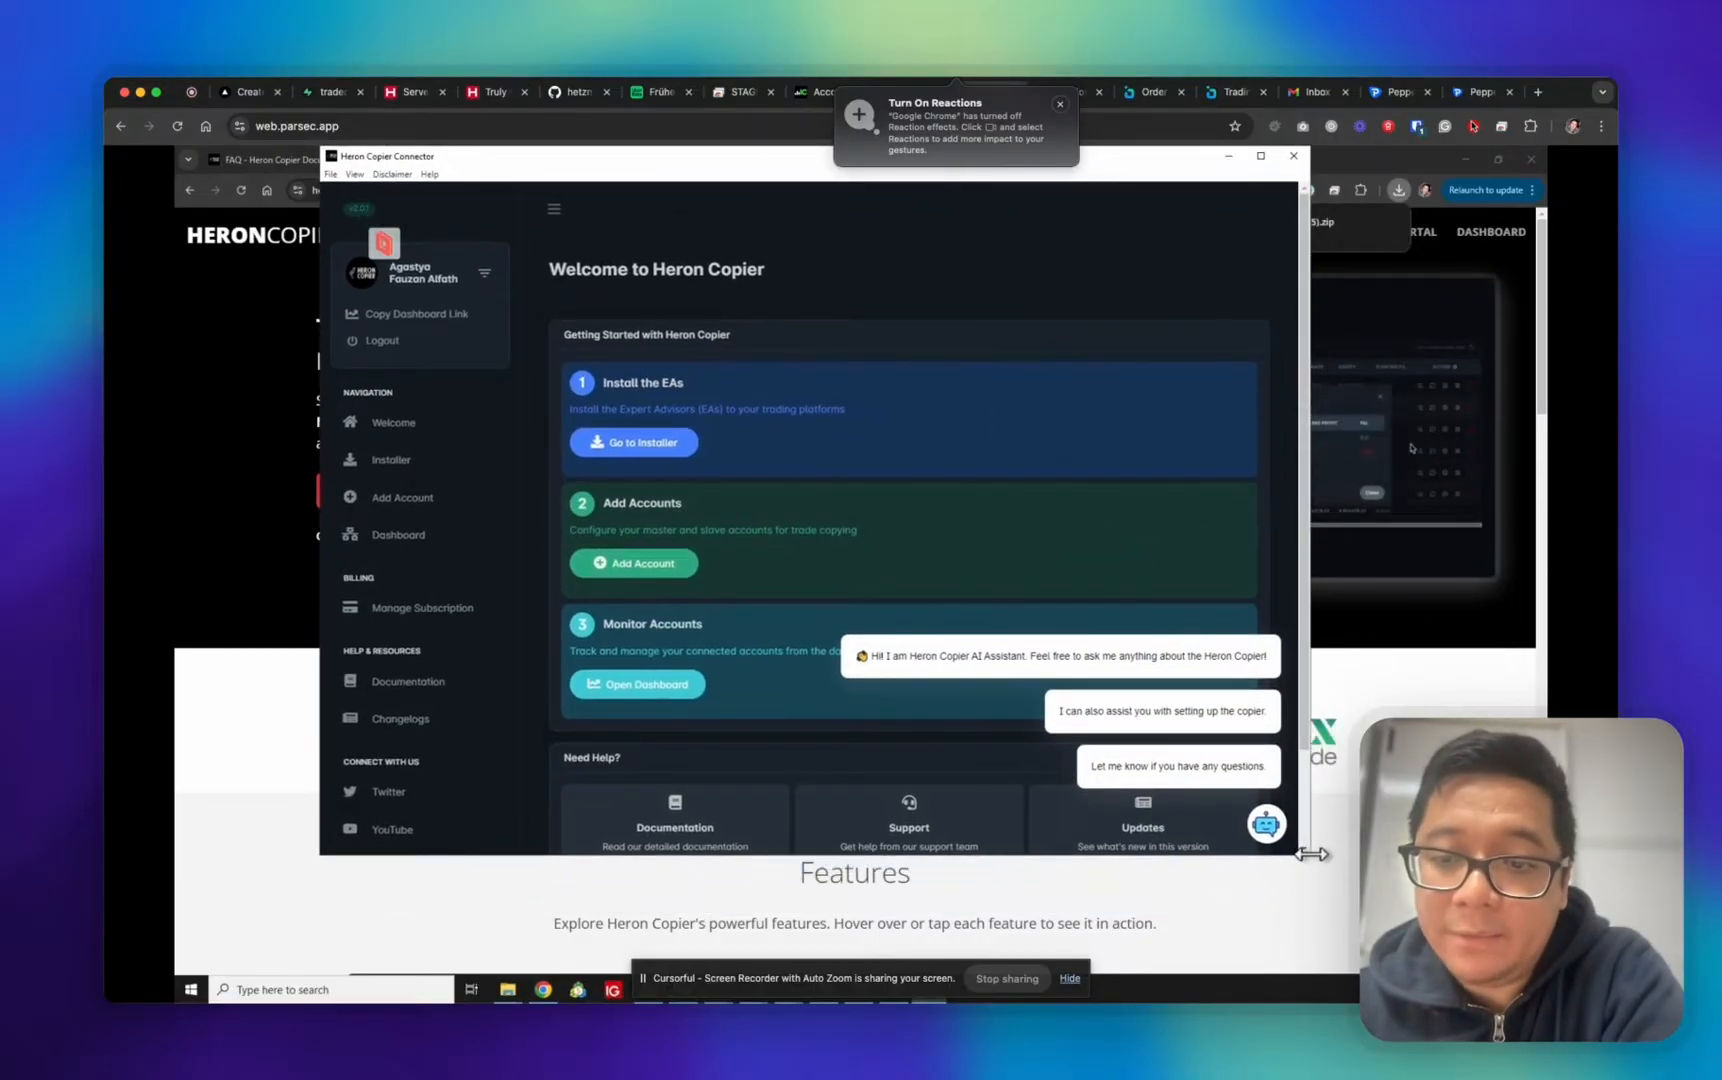
pyautogui.moveTo(1308, 853); pyautogui.dragTo(1525, 965)
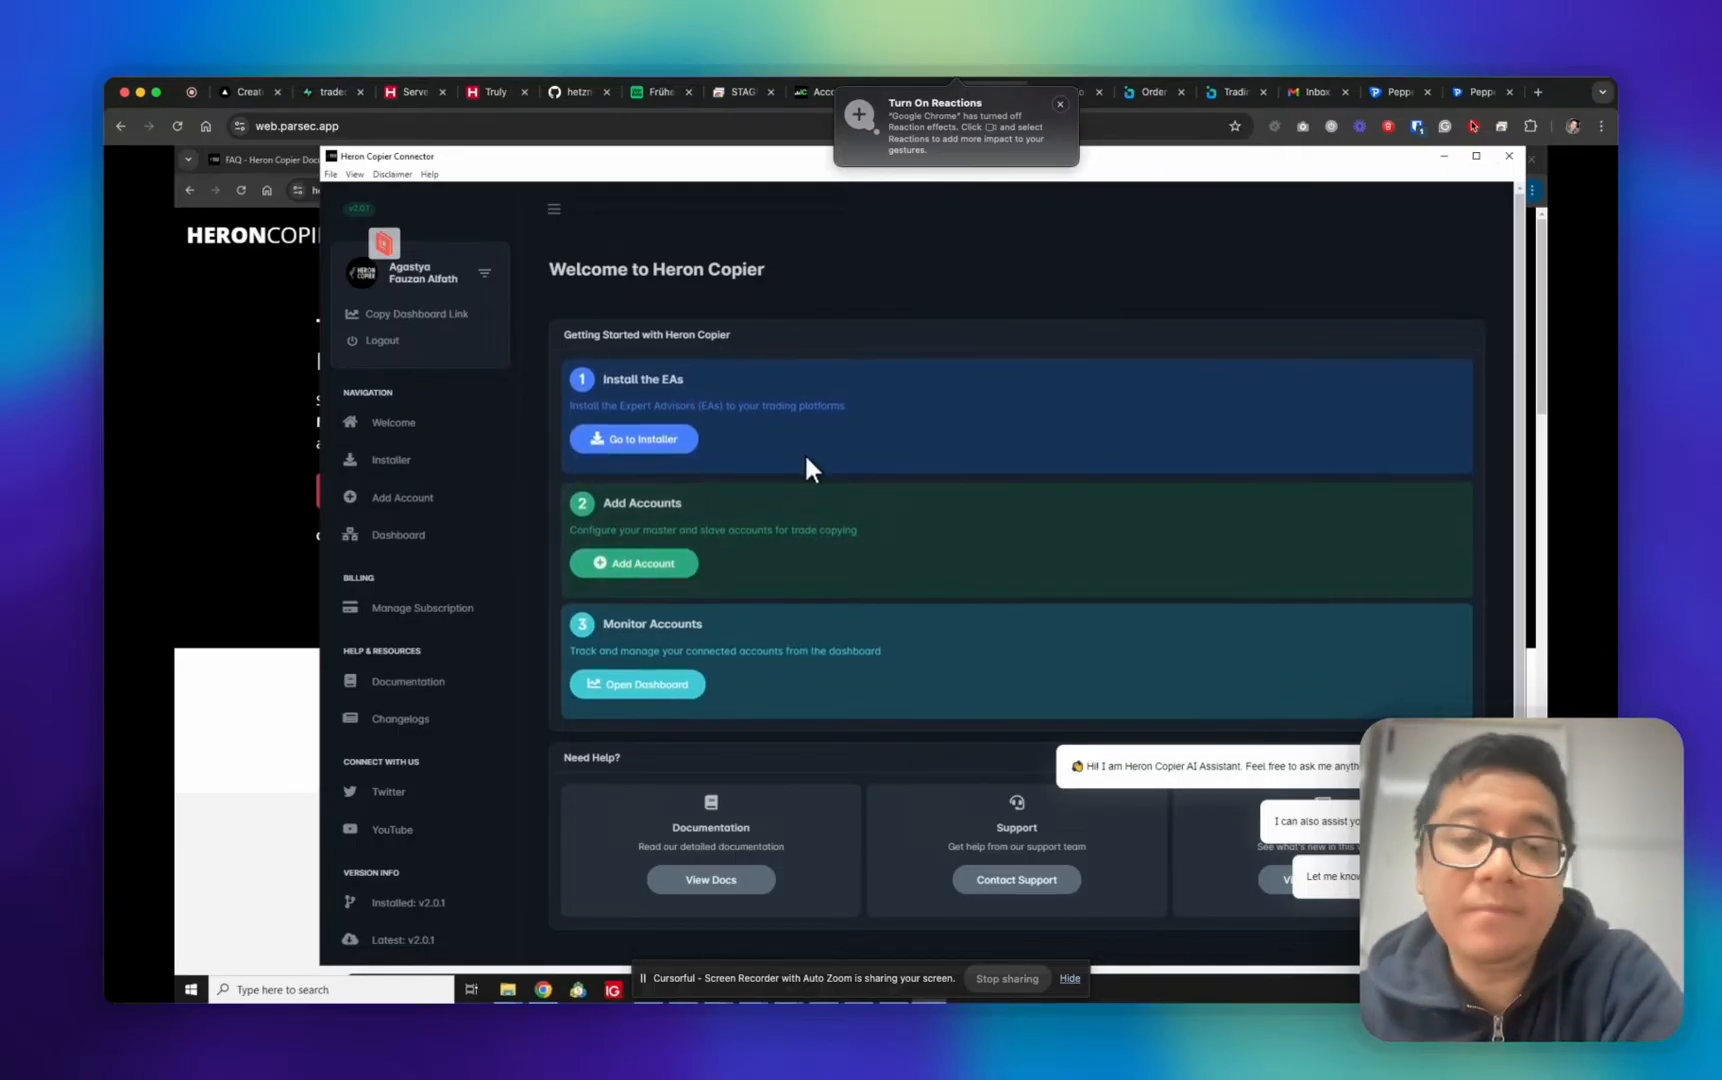
# Review the Installation Manager's notes, install the EAs/cBots for the trading terminals and close the completion message
pyautogui.click(657, 448)
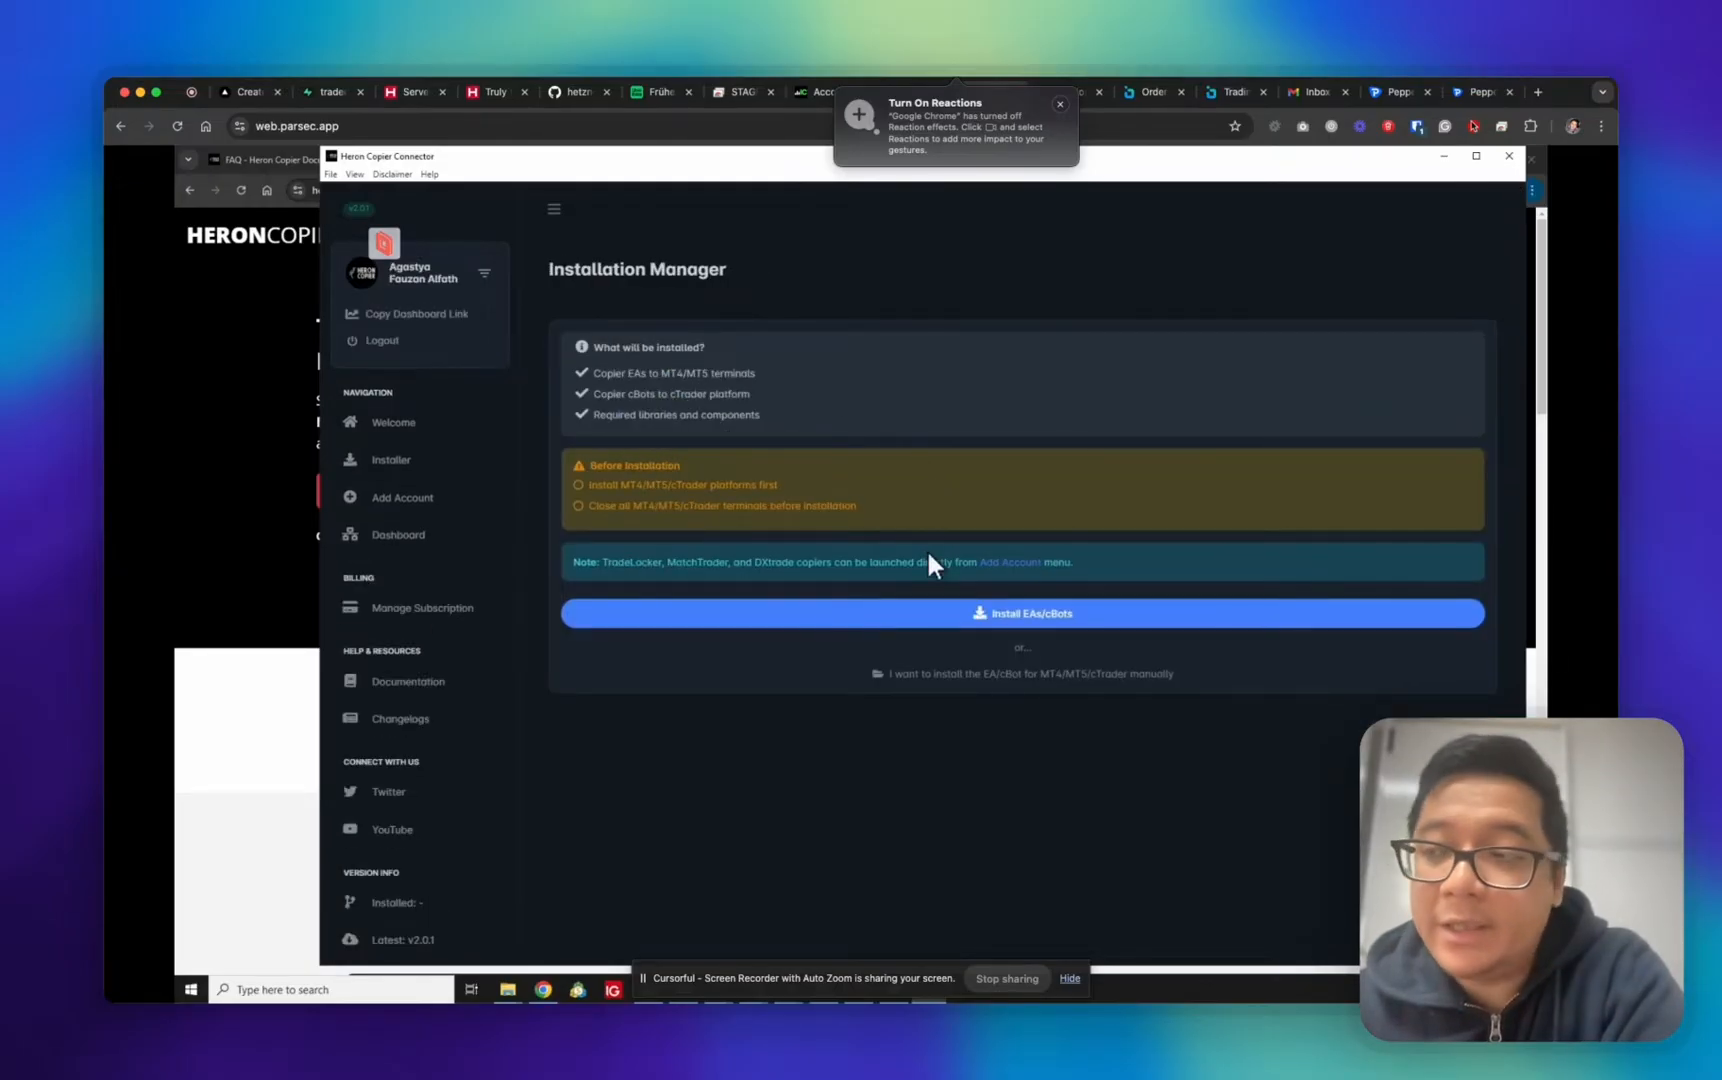
pyautogui.click(680, 375)
pyautogui.doubleClick(702, 406)
pyautogui.doubleClick(686, 438)
pyautogui.click(844, 432)
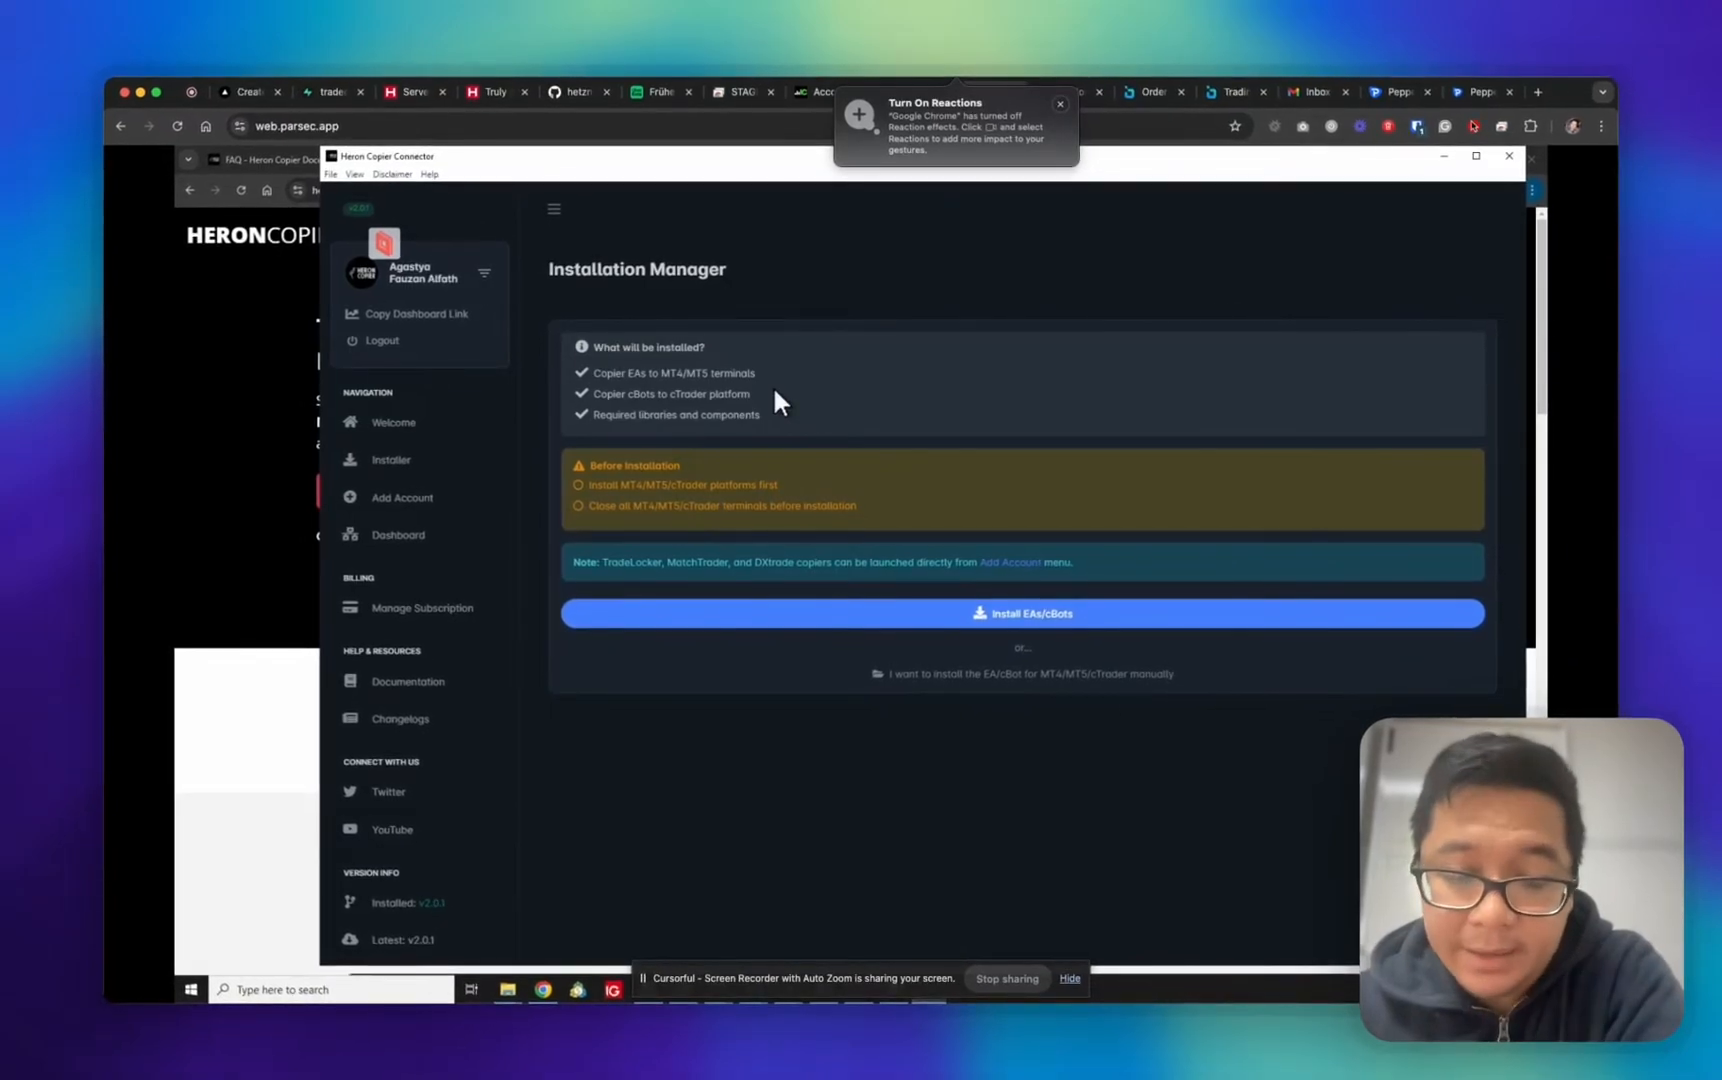
pyautogui.click(970, 628)
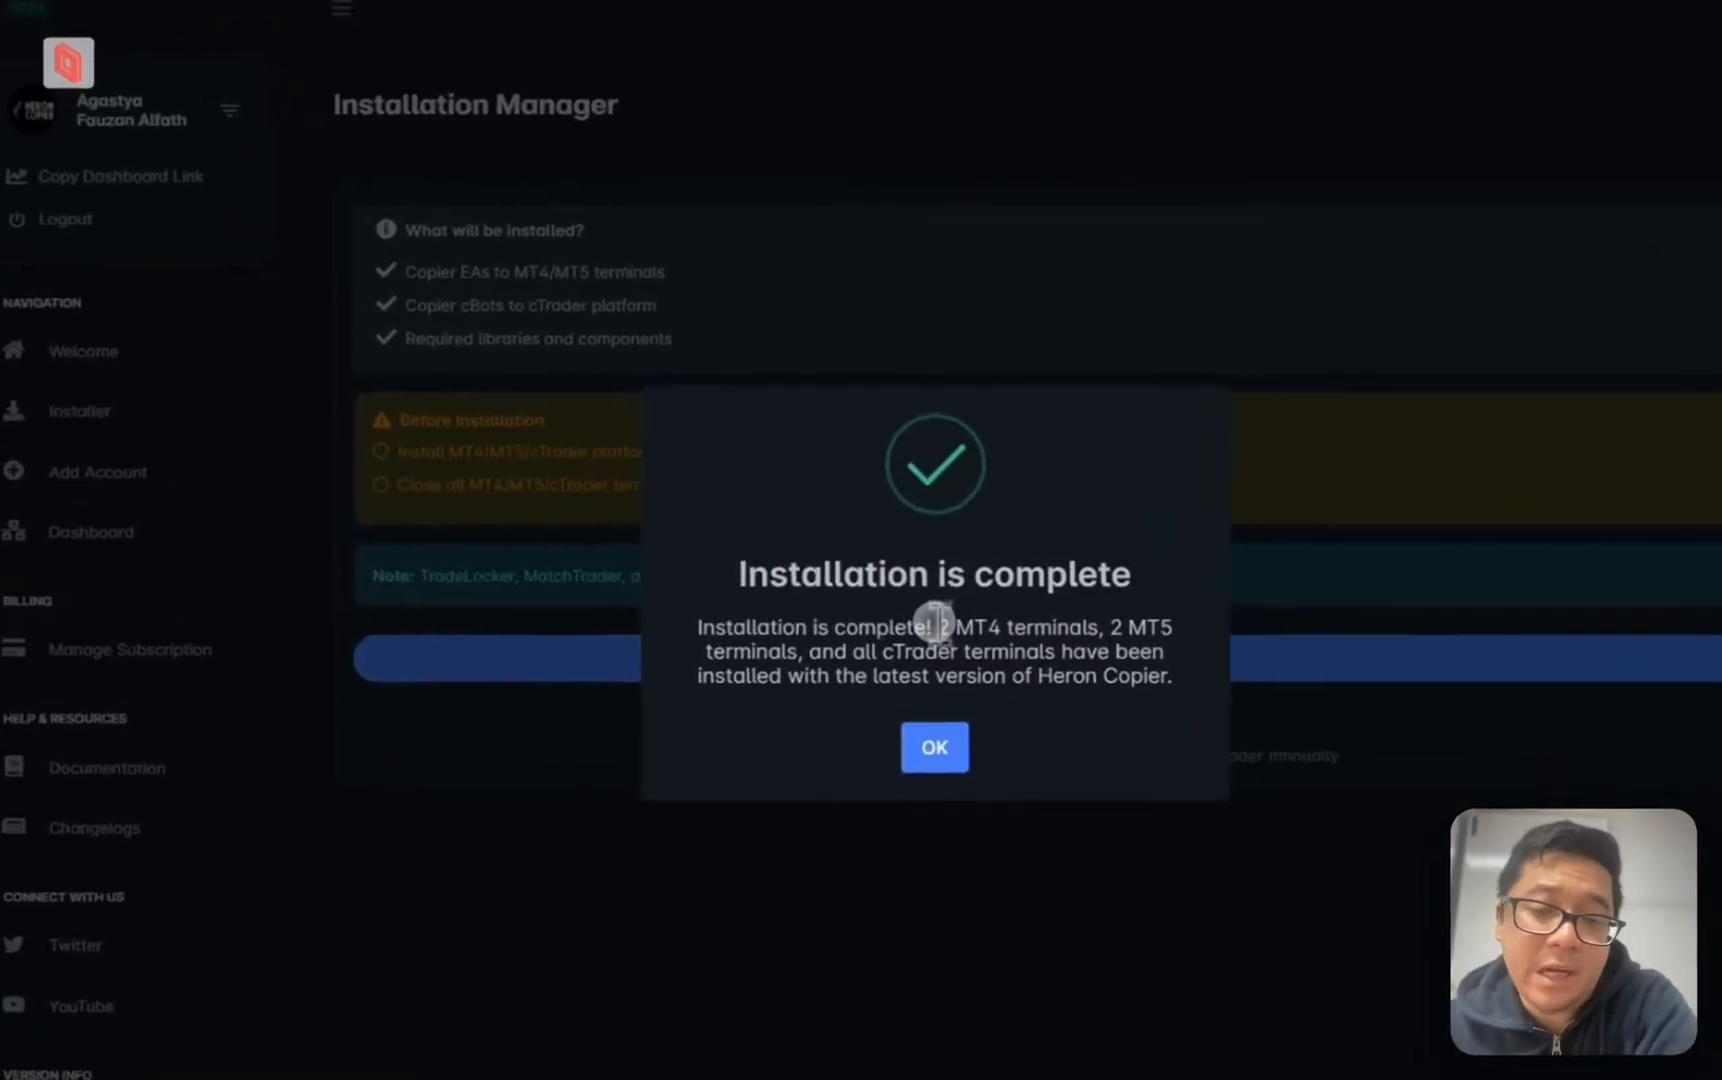
pyautogui.moveTo(922, 595); pyautogui.dragTo(1068, 682)
pyautogui.click(1040, 676)
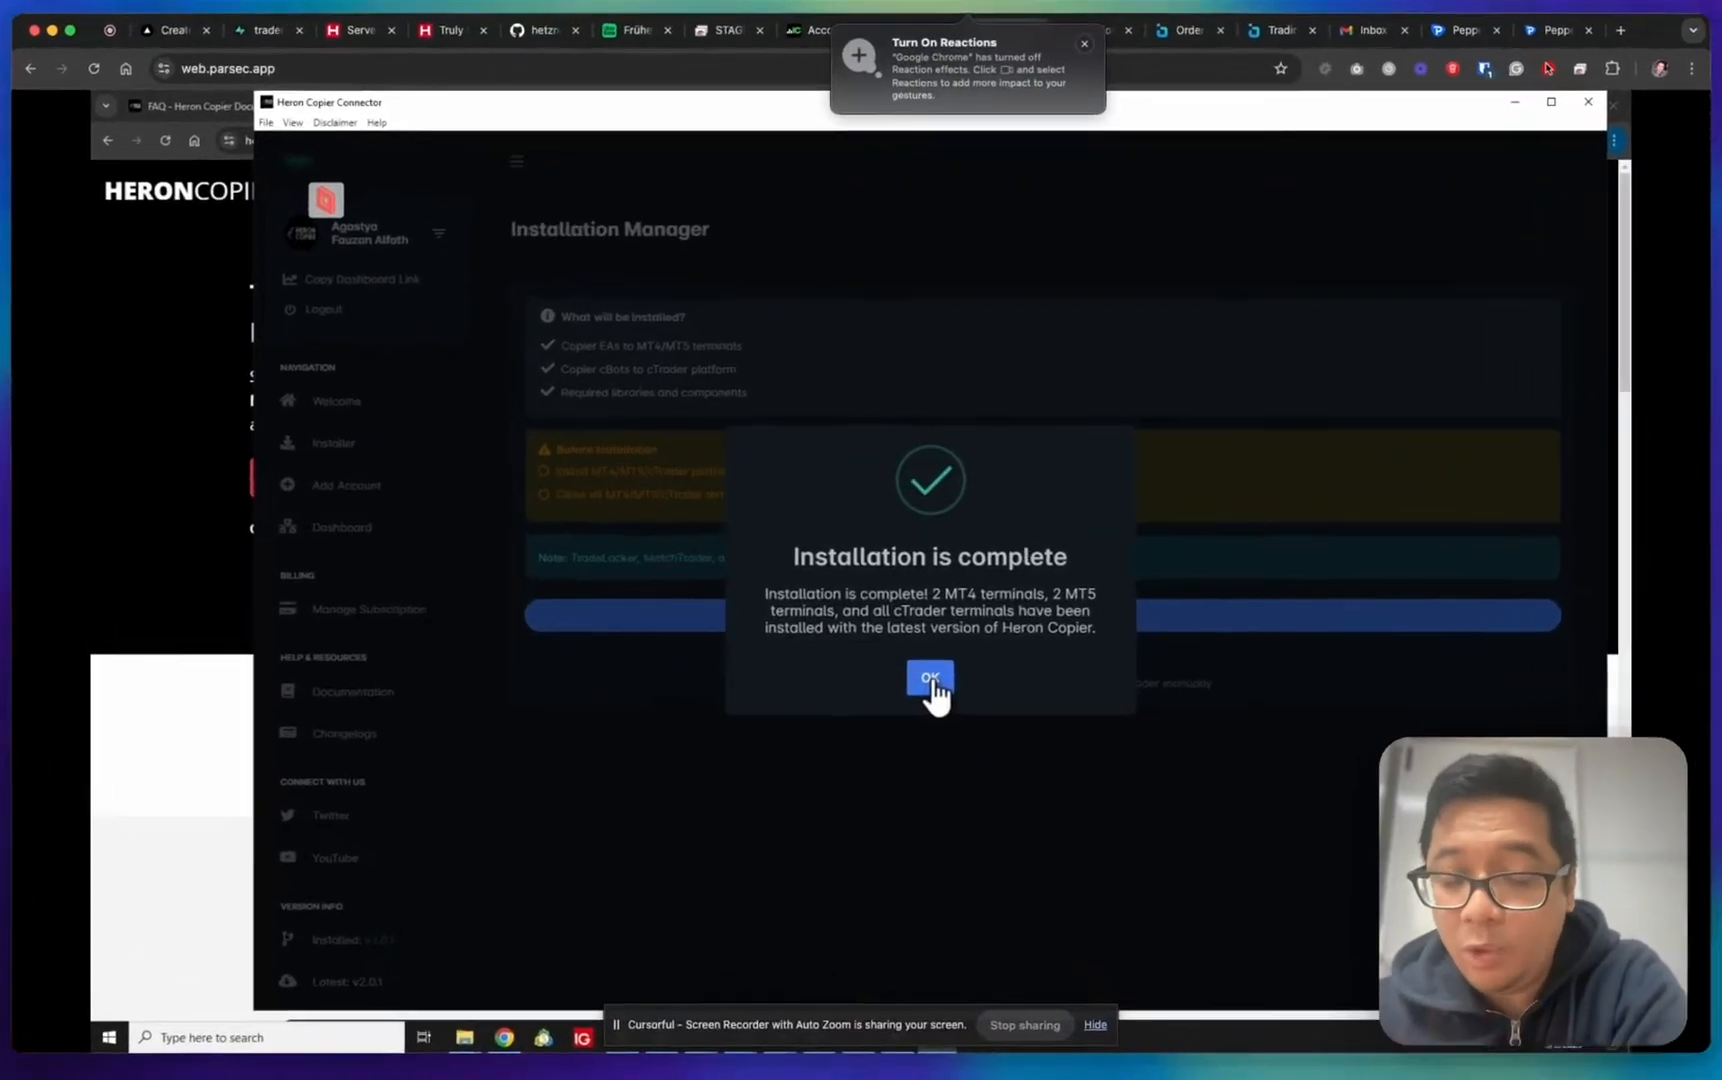
pyautogui.click(923, 672)
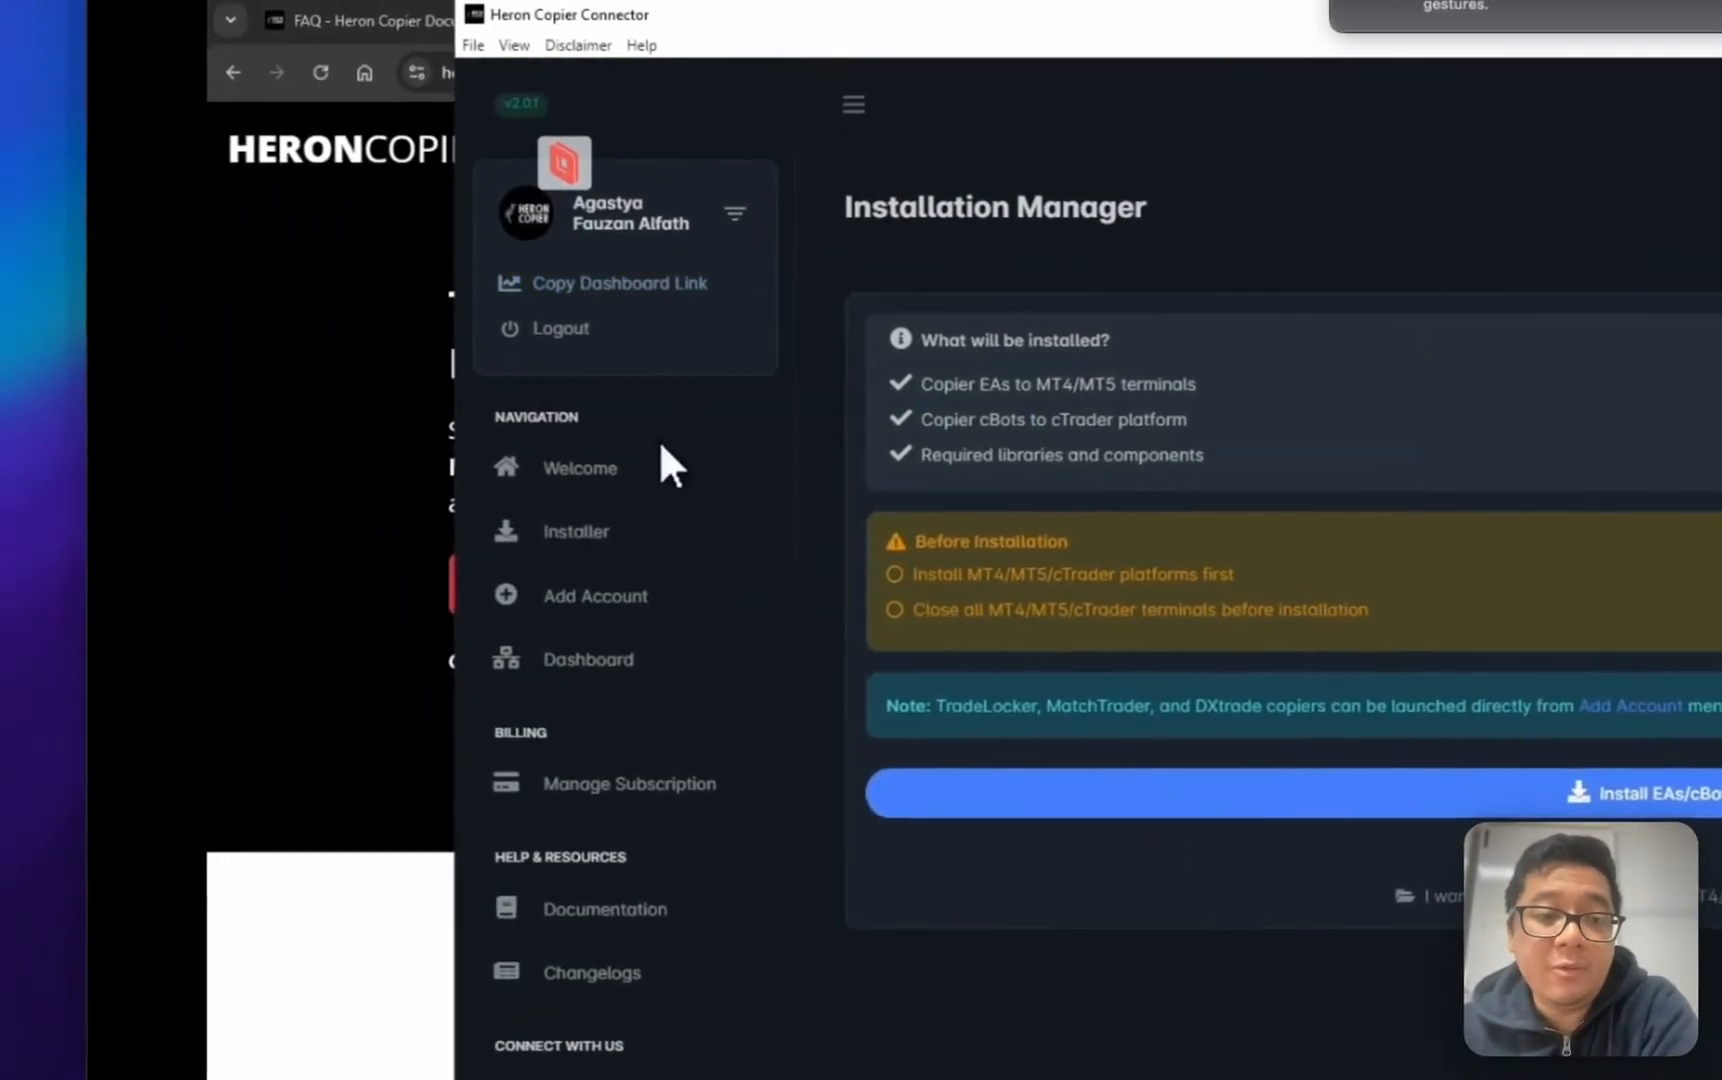
# Return to the Welcome page and start adding an account with MetaTrader 5 as the trading platform
pyautogui.click(615, 463)
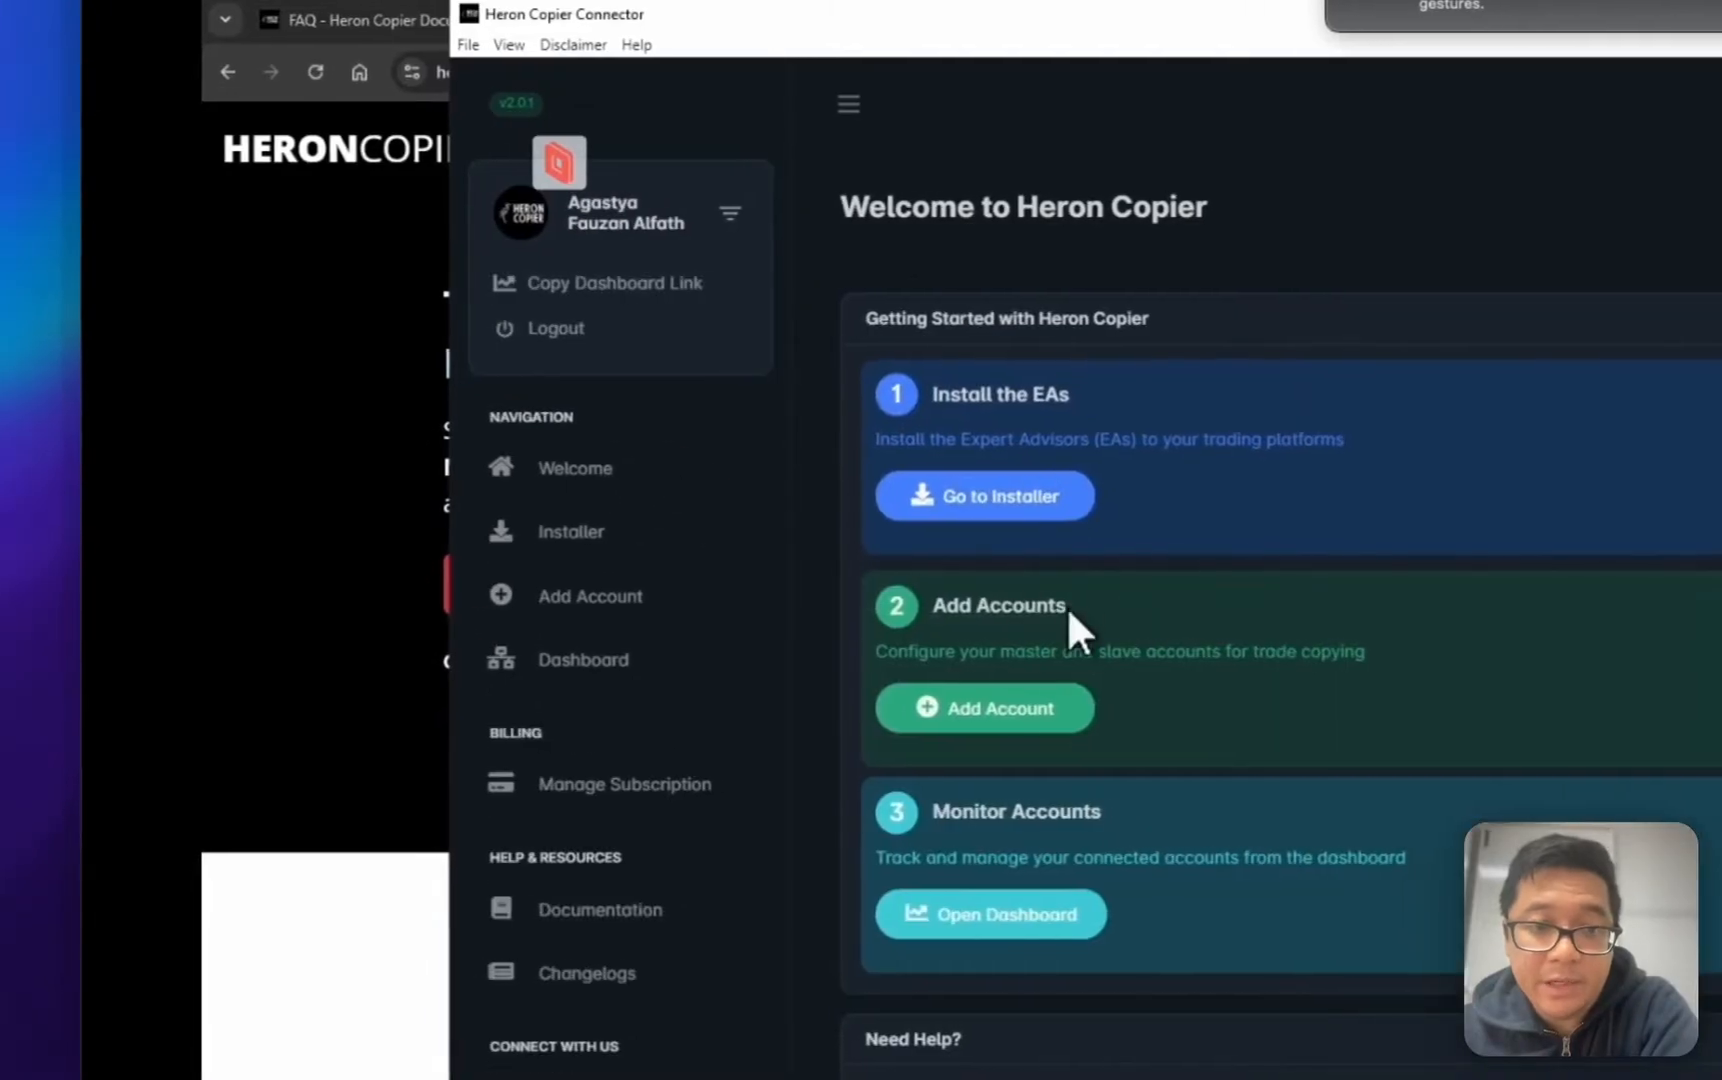
pyautogui.moveTo(860, 590); pyautogui.dragTo(1232, 680)
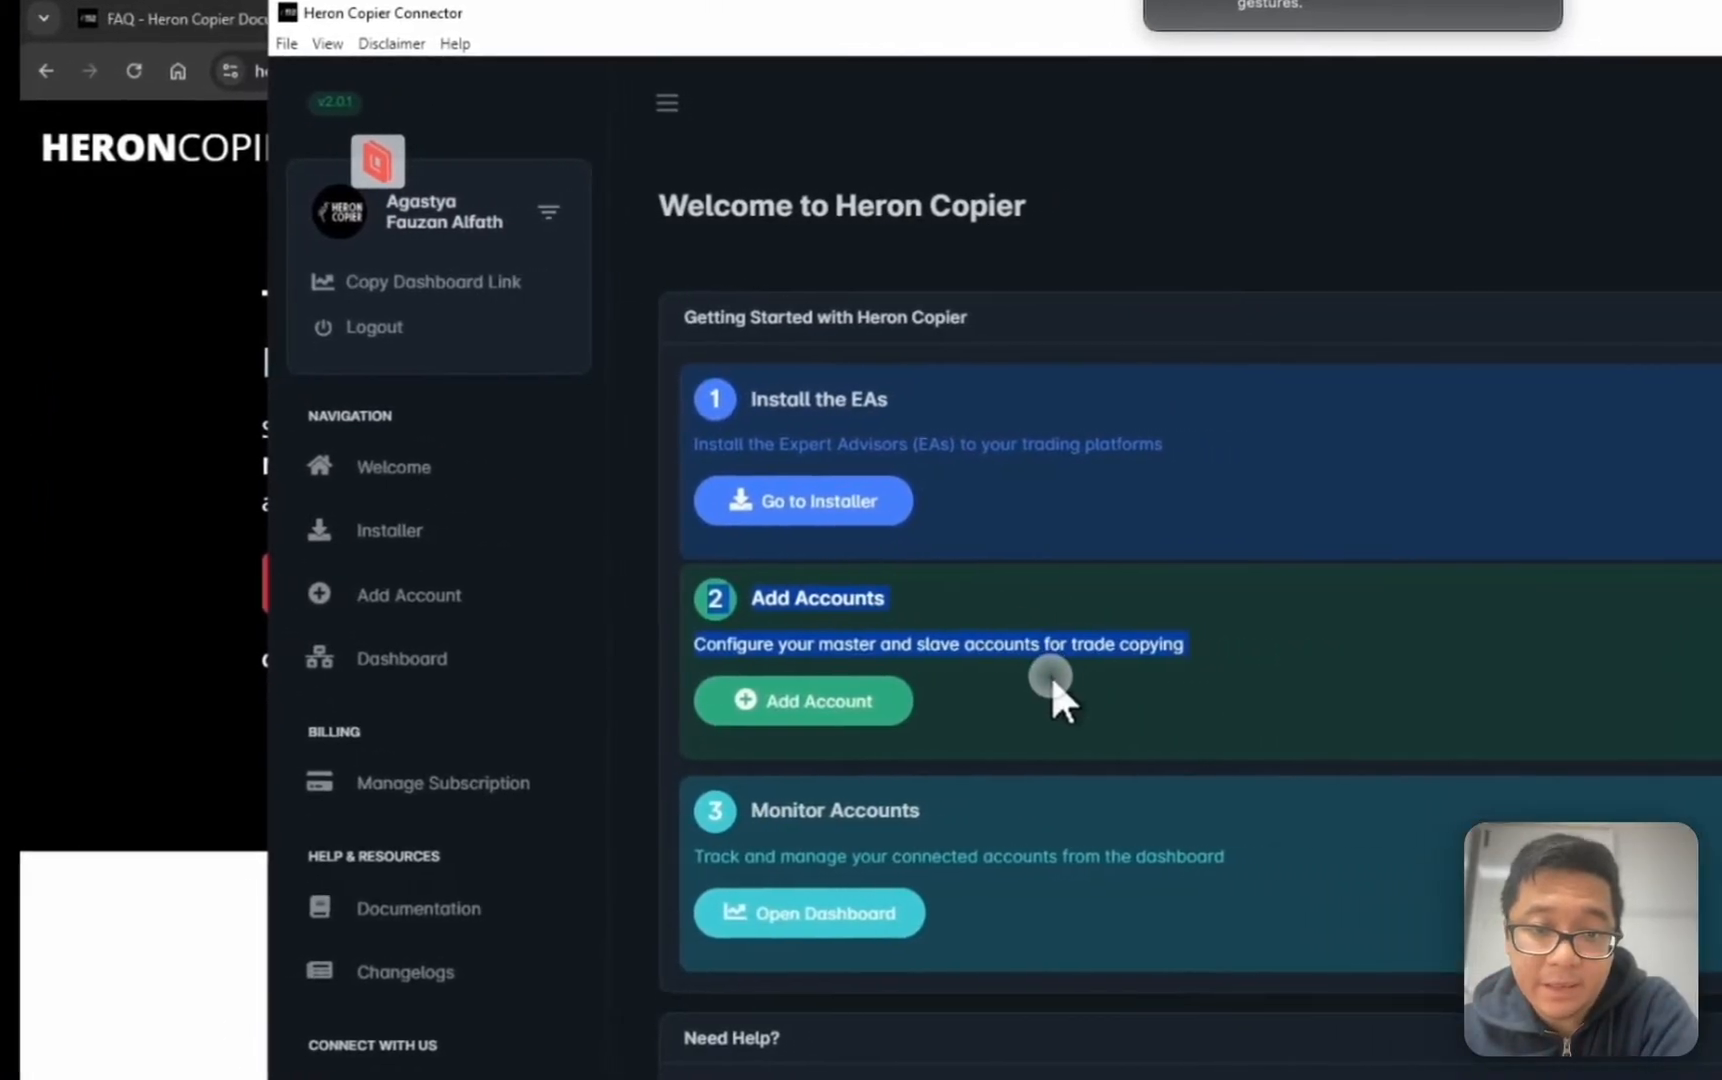
pyautogui.click(1045, 671)
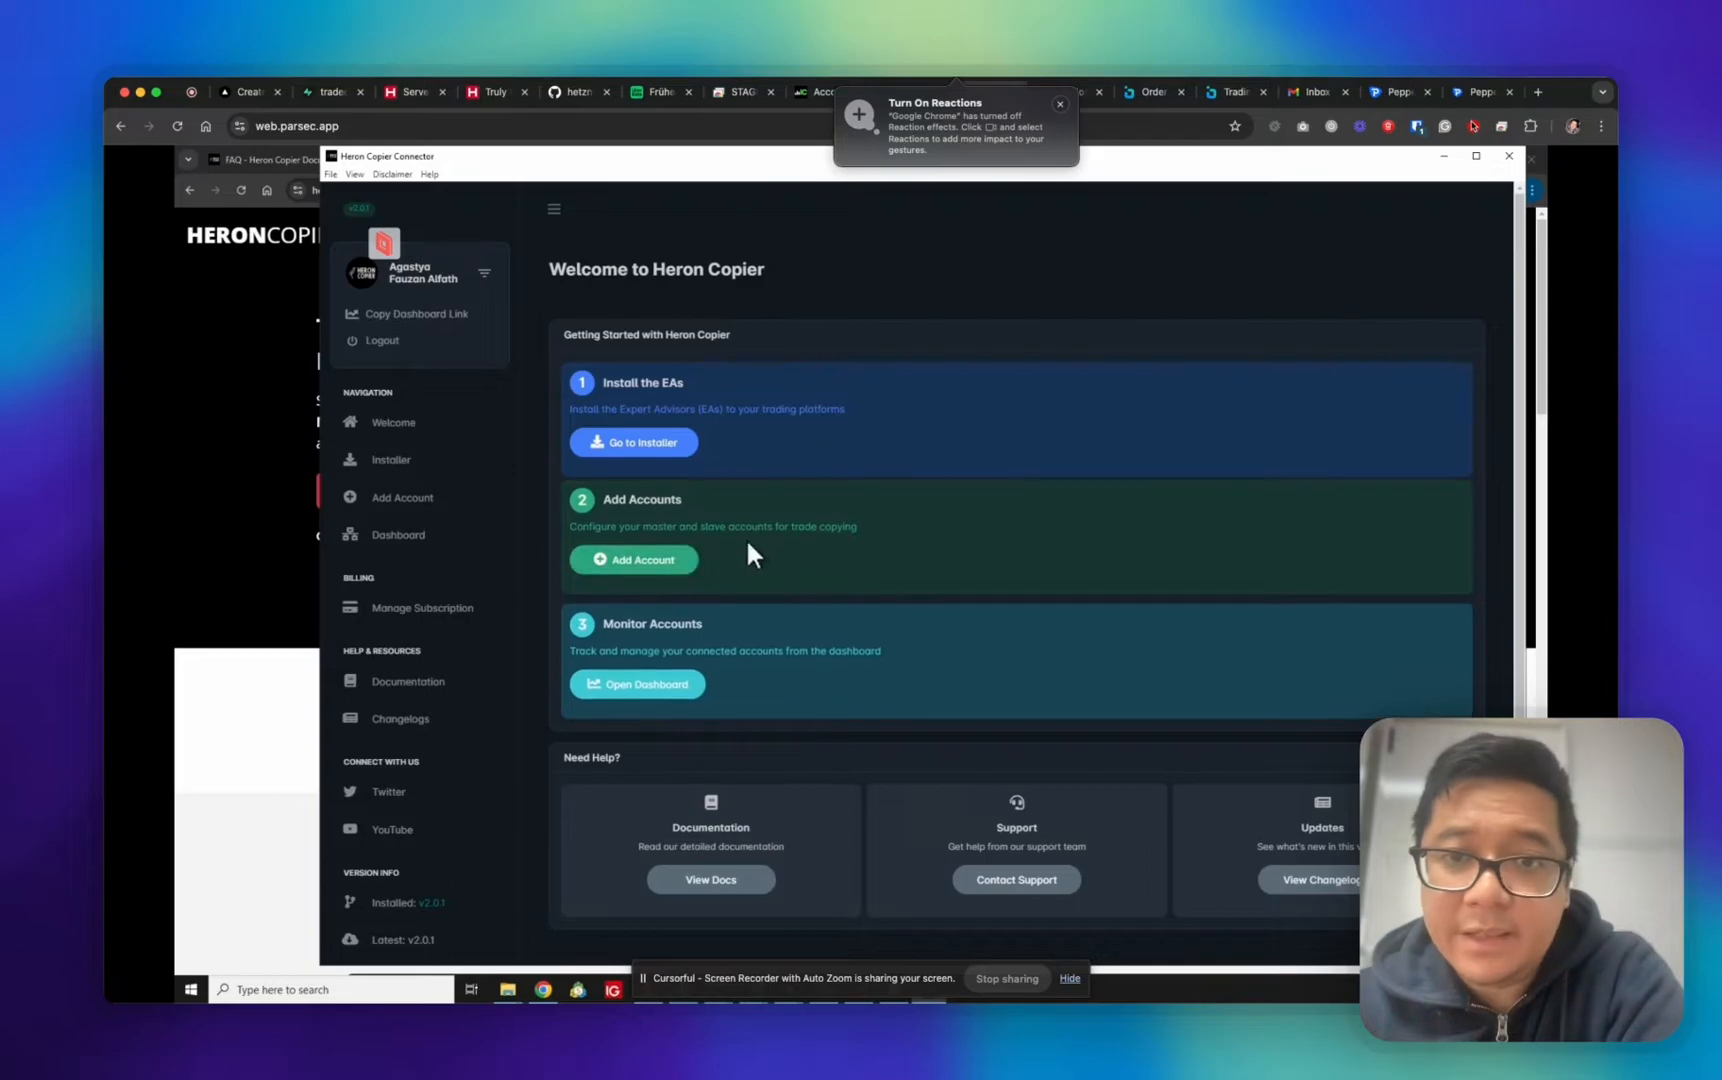
pyautogui.click(686, 570)
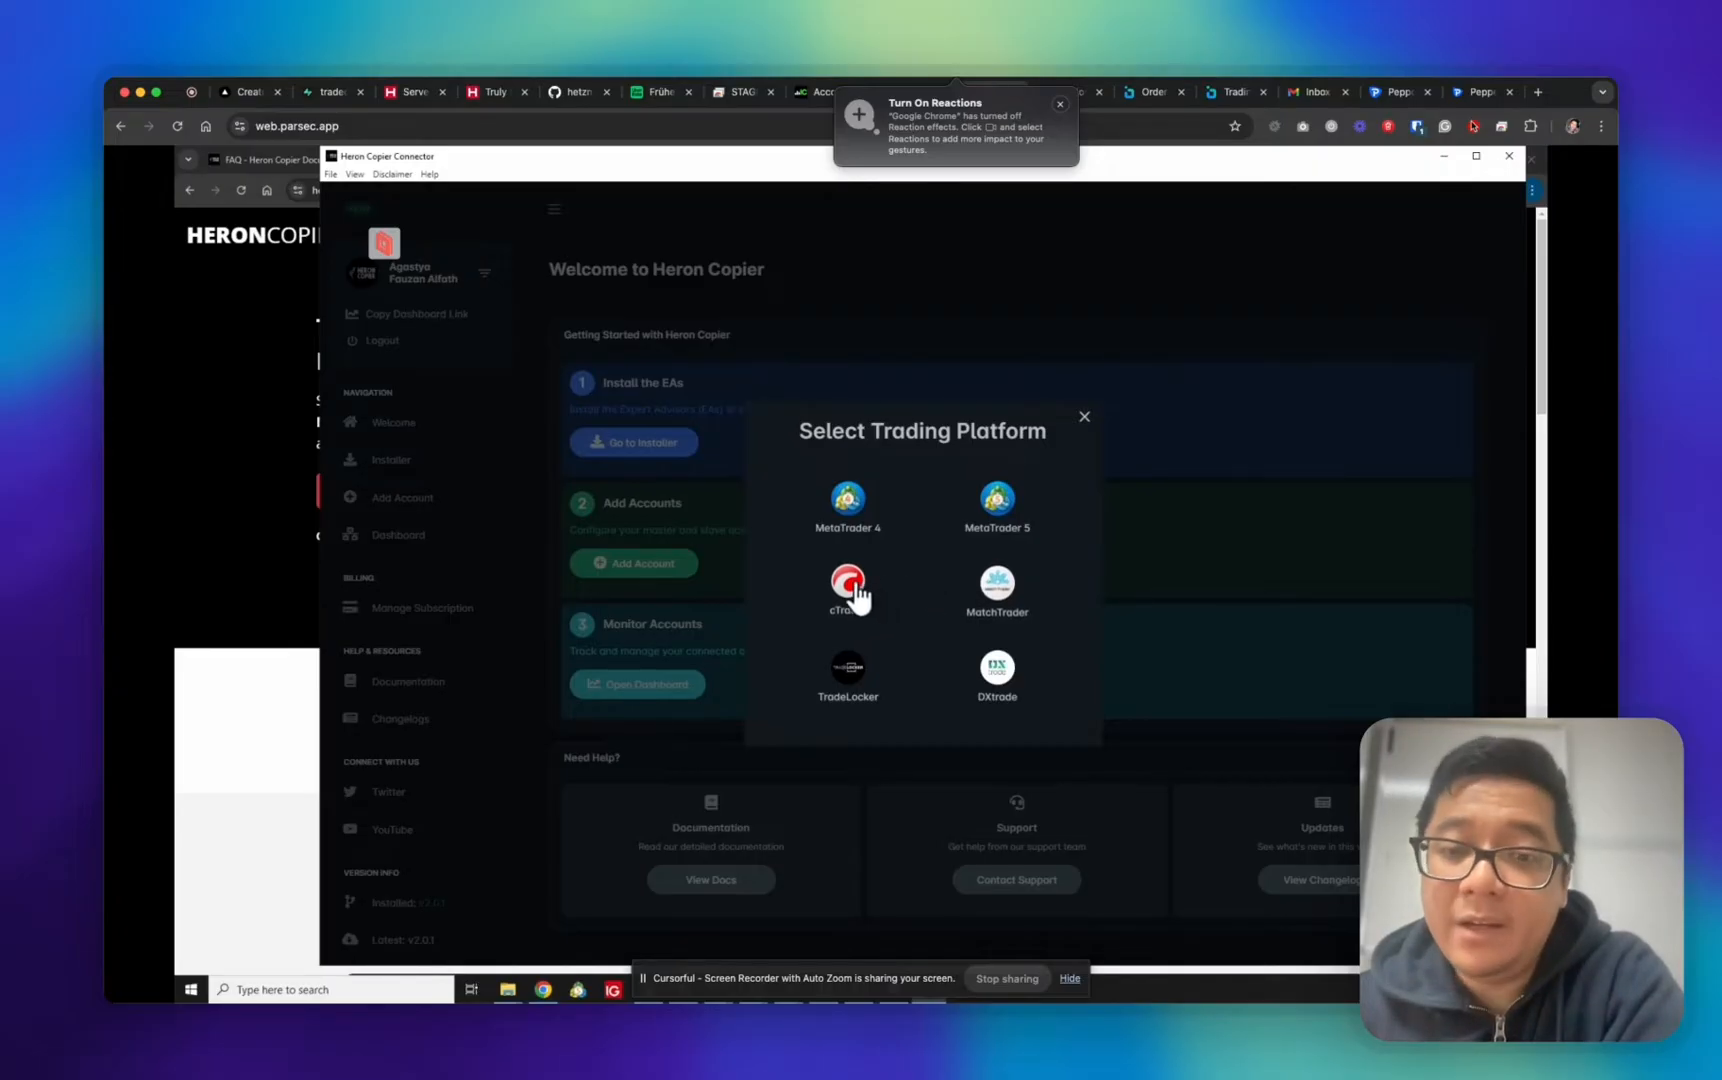
pyautogui.click(1017, 527)
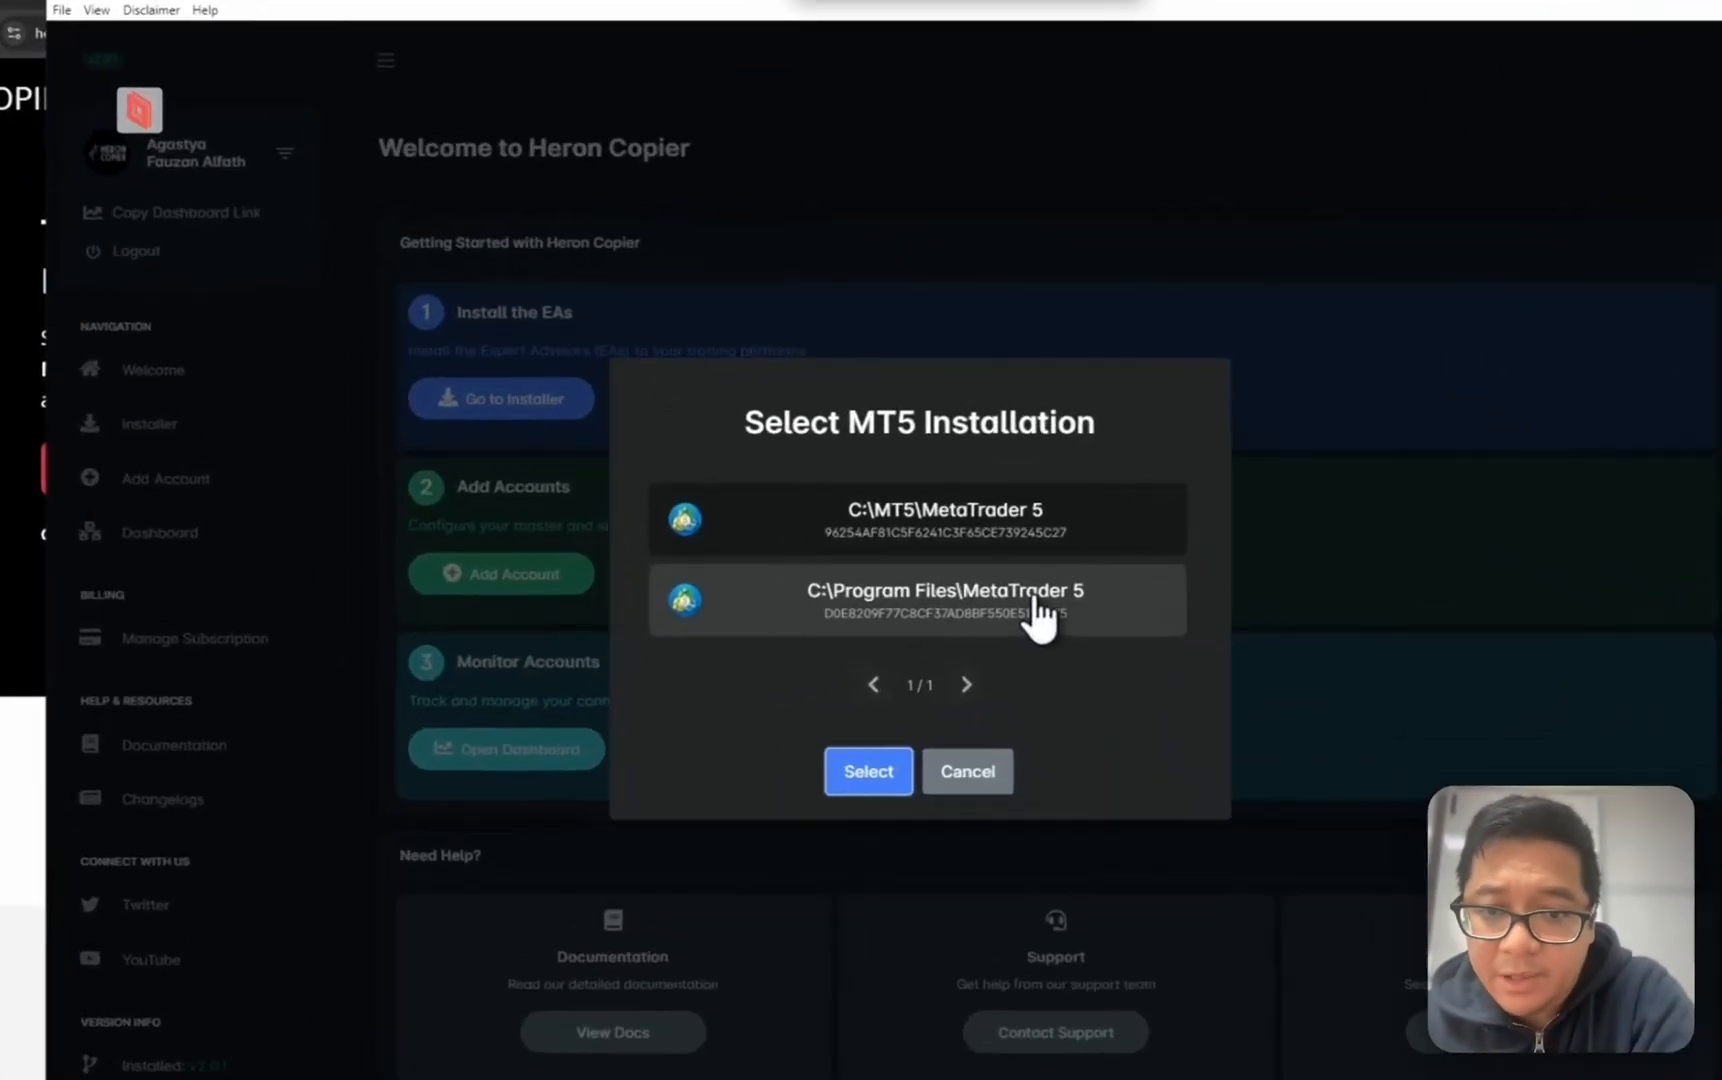
# Select the C:\Program Files\MetaTrader 5 installation, set the account type to Master and launch it with the prefilled configuration
pyautogui.click(1037, 590)
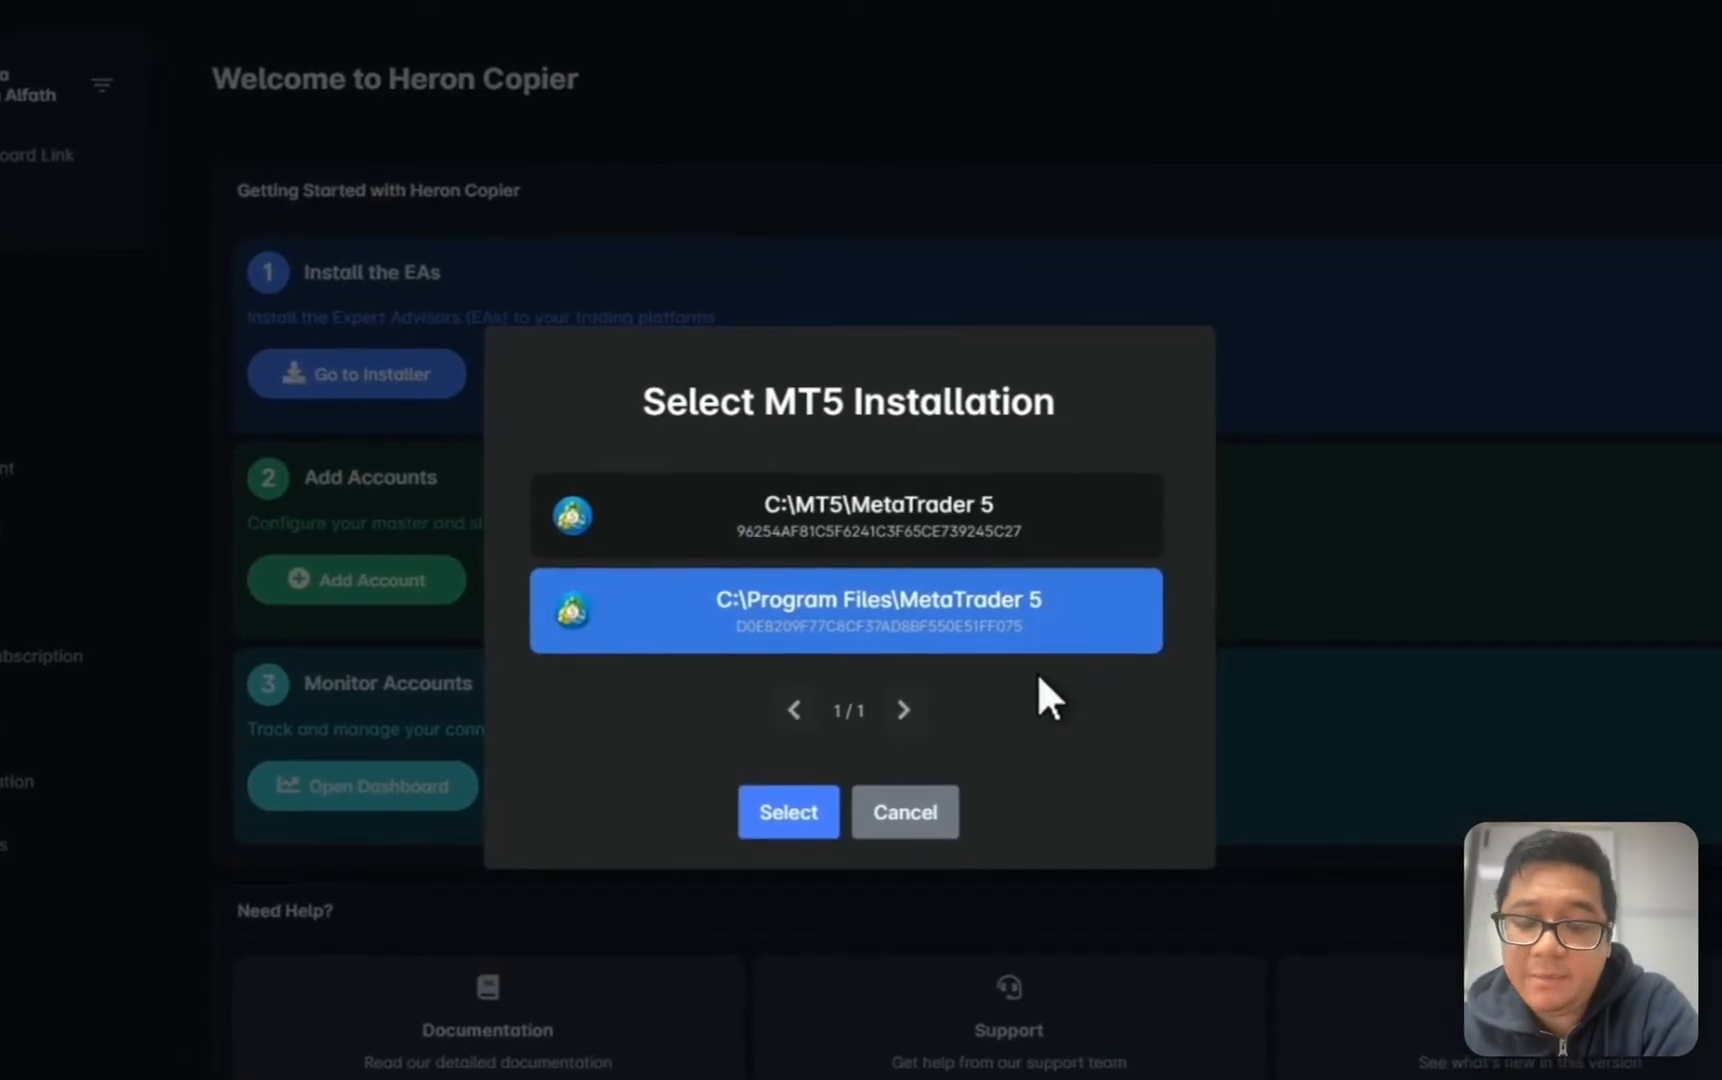
pyautogui.click(797, 703)
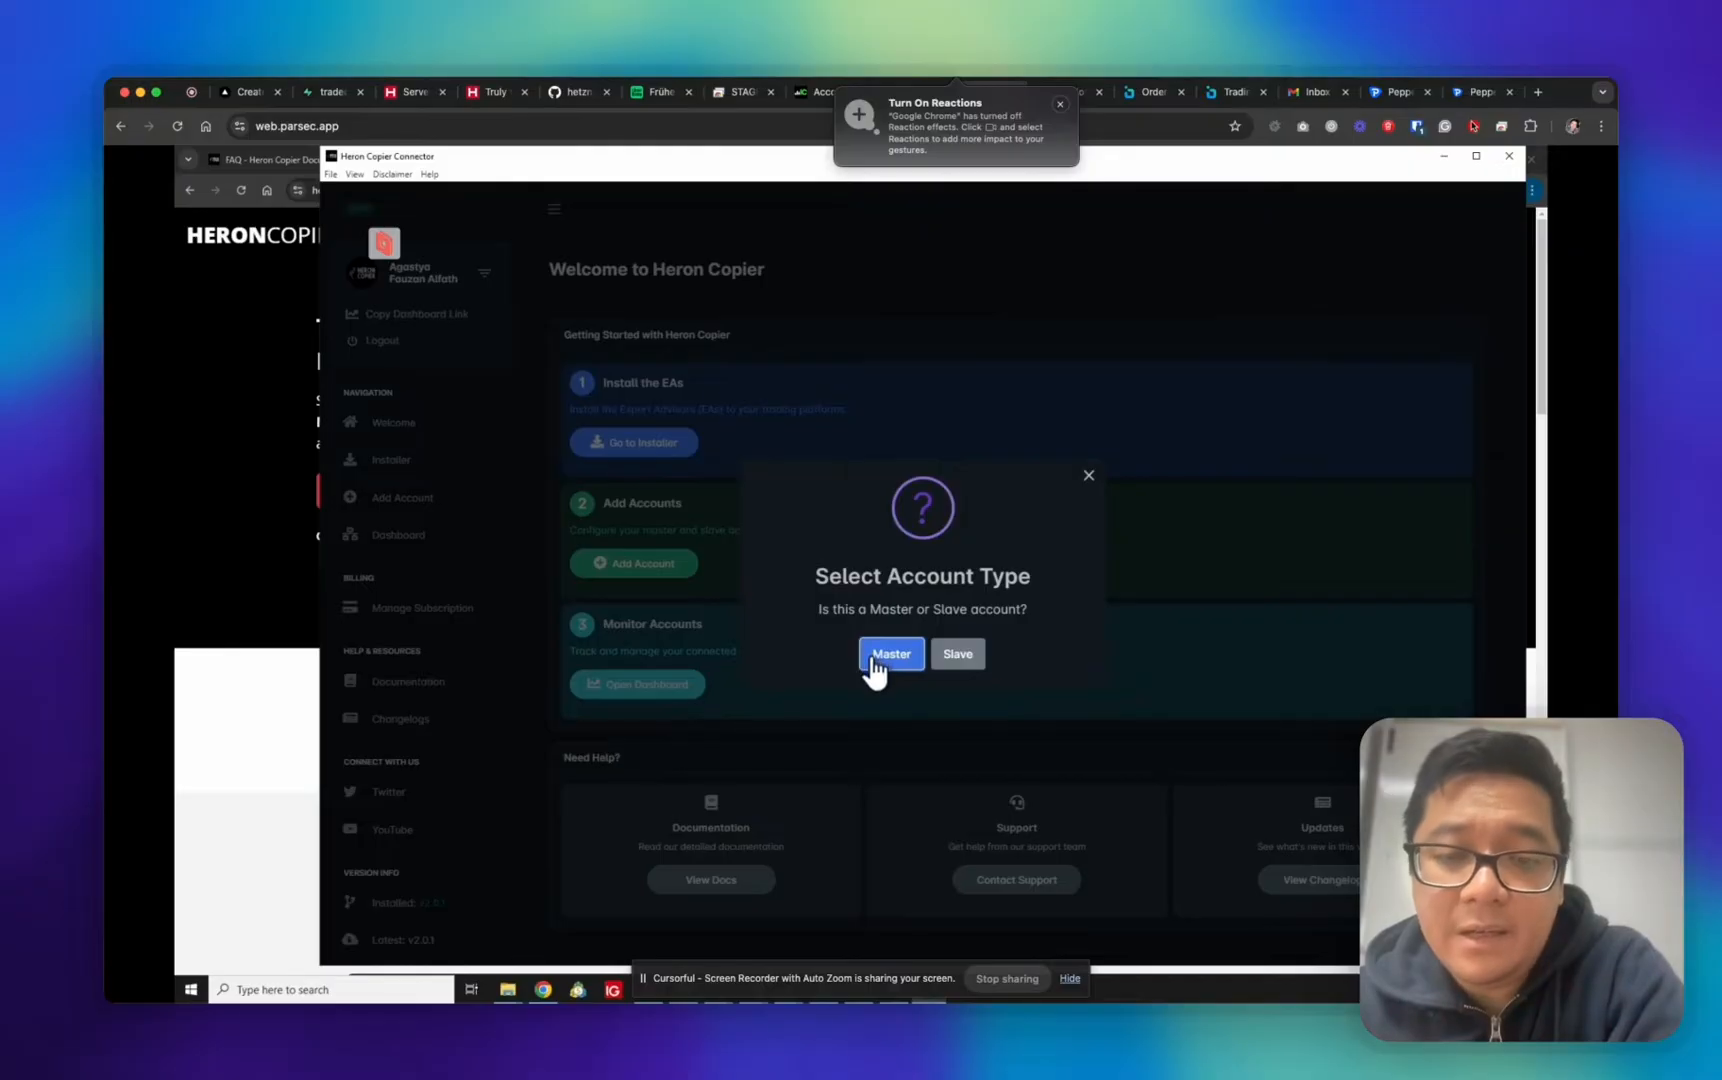
pyautogui.click(890, 655)
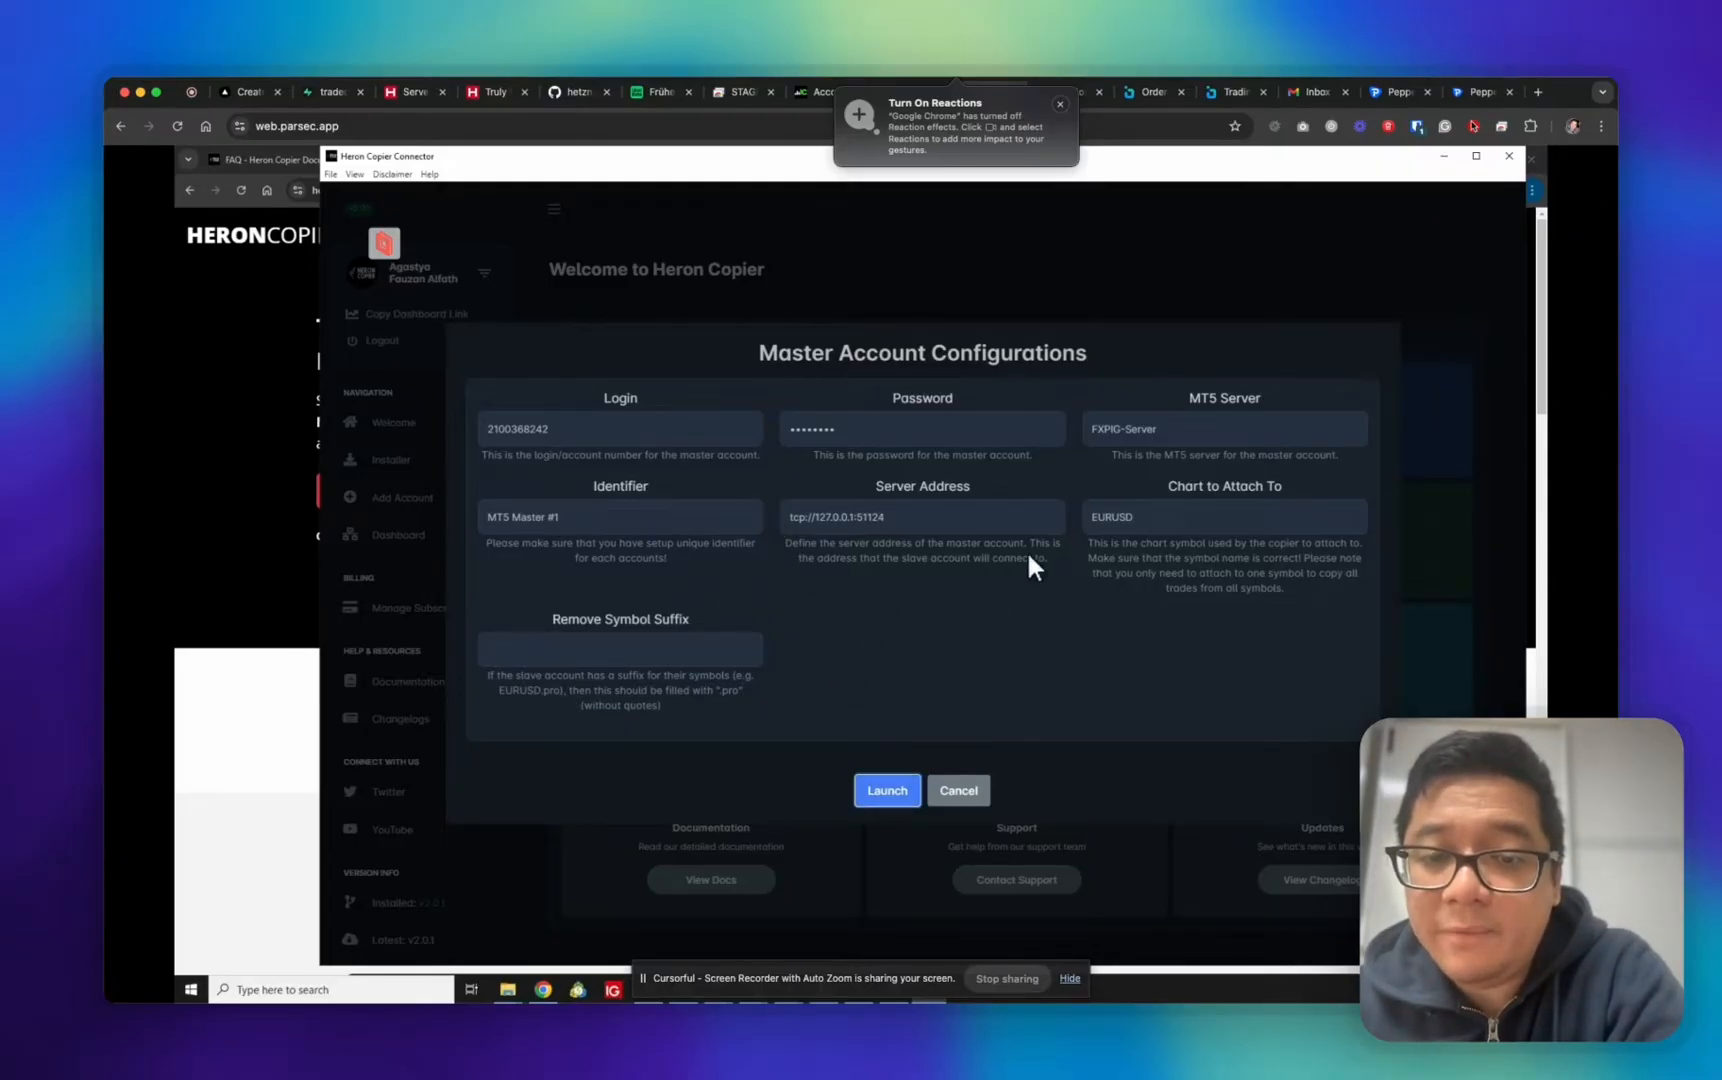
pyautogui.click(886, 786)
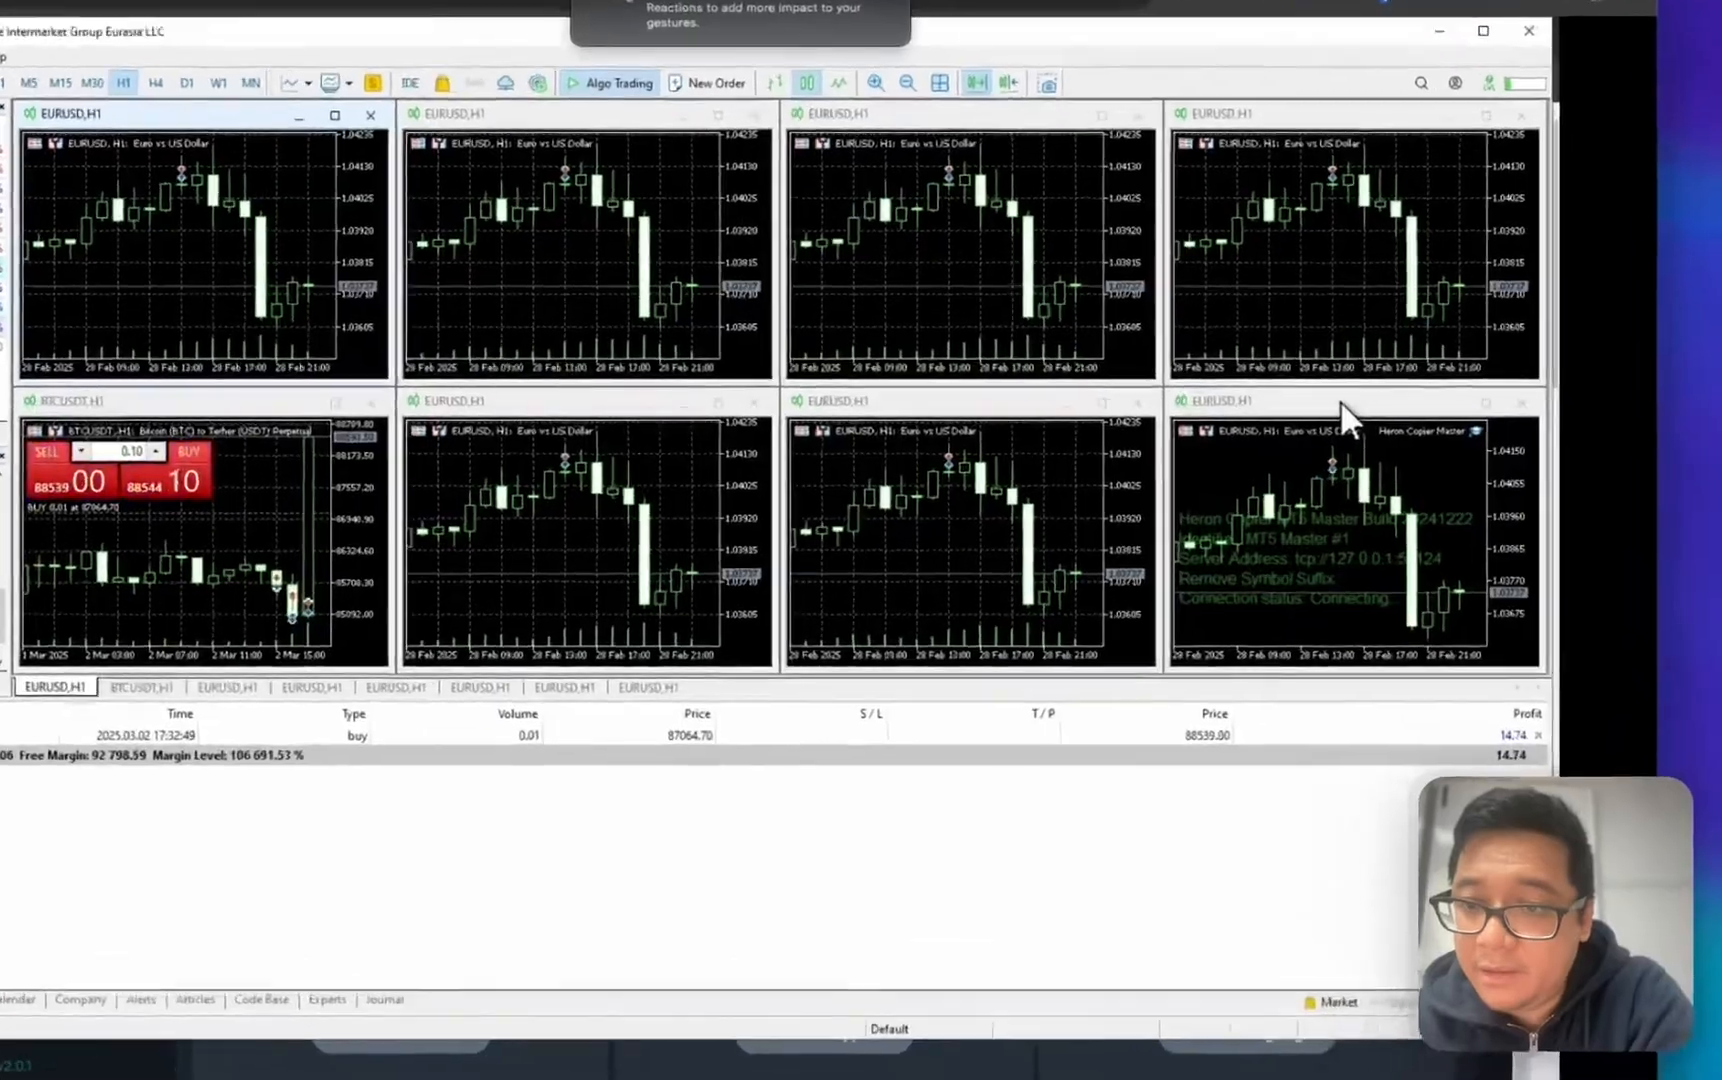
# Maximize the EURUSD chart running Heron Copier Master in MetaTrader 5 and examine its connection status and the open position
pyautogui.doubleClick(1340, 400)
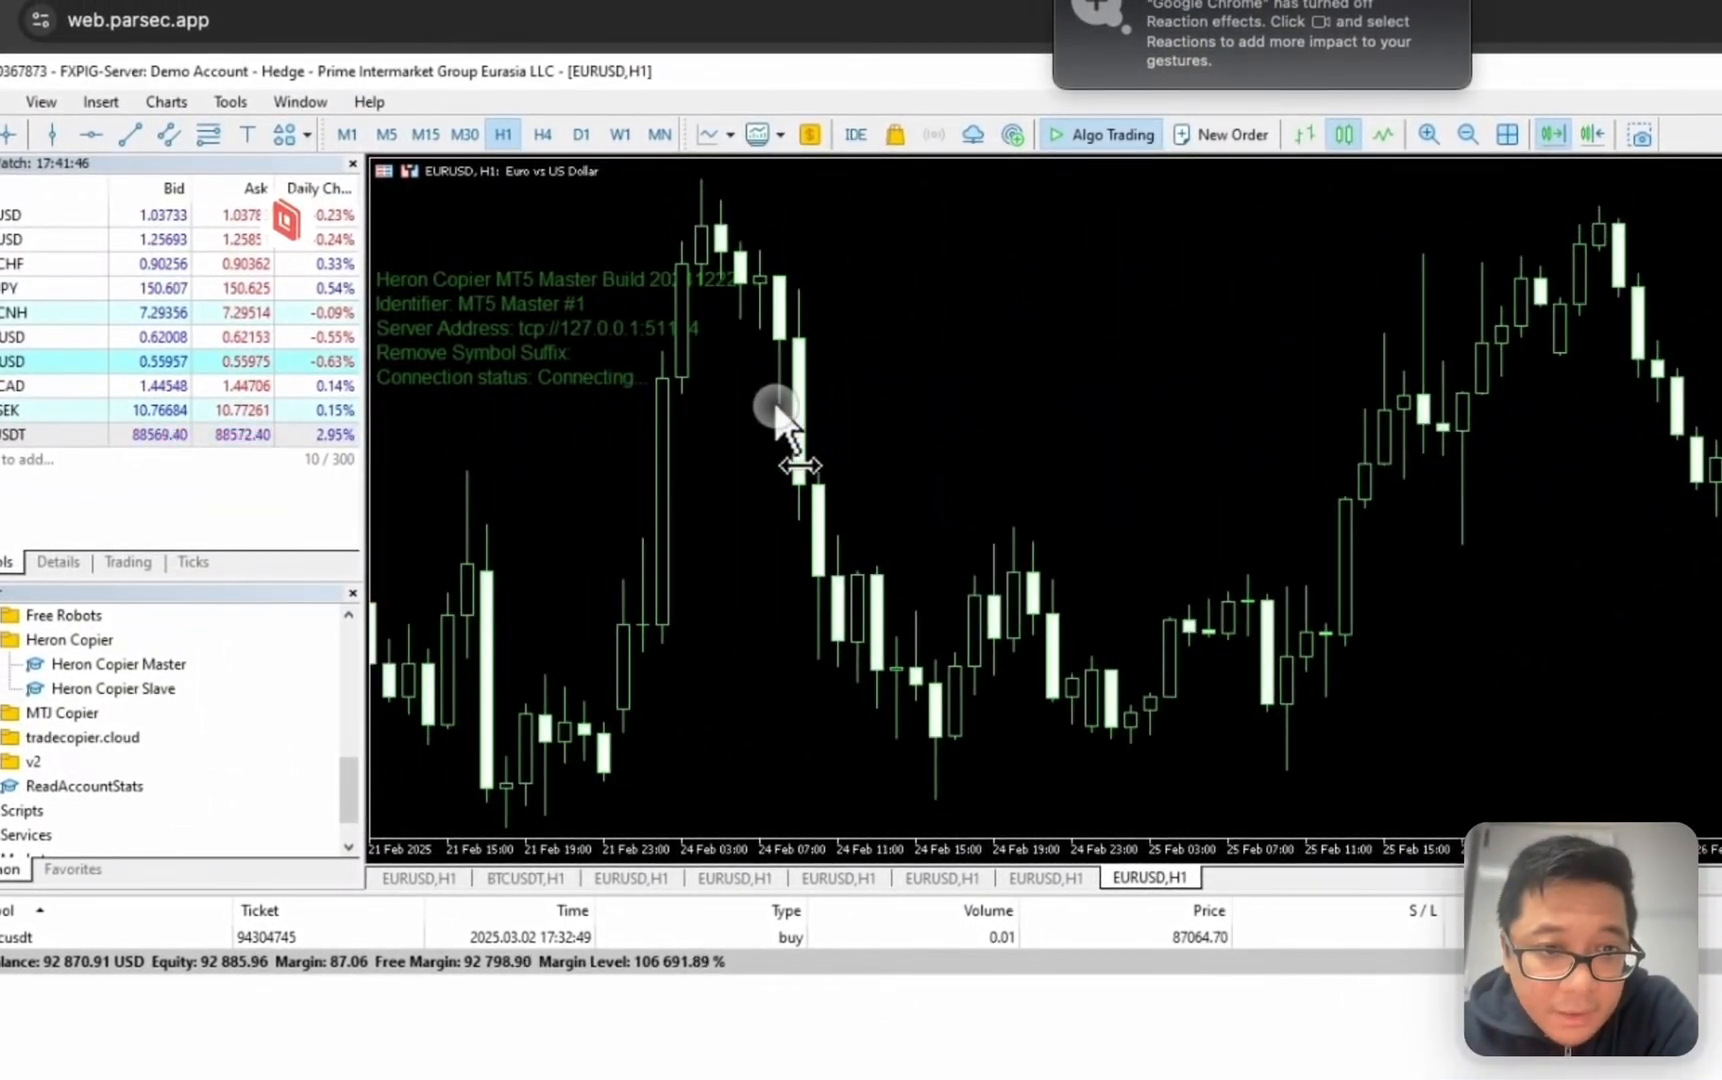
pyautogui.moveTo(775, 404)
pyautogui.mouseDown()
pyautogui.moveTo(799, 402)
pyautogui.moveTo(770, 405)
pyautogui.mouseUp()
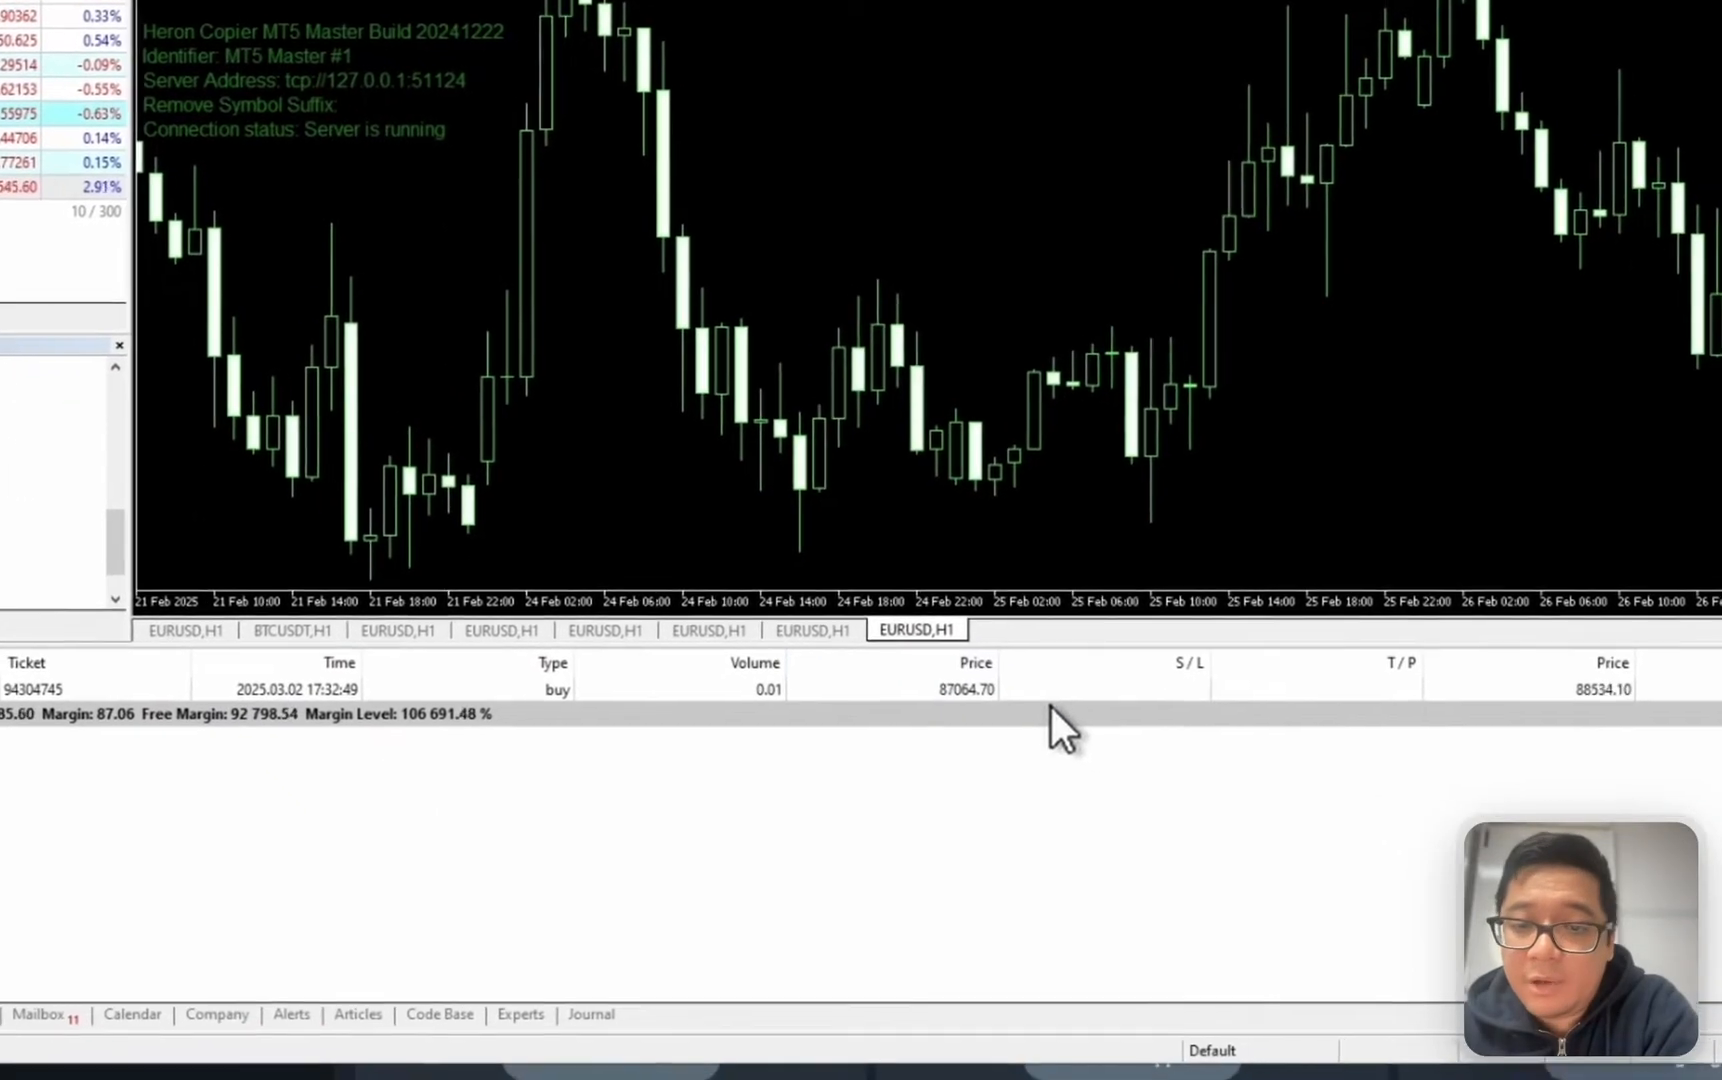
pyautogui.click(1326, 940)
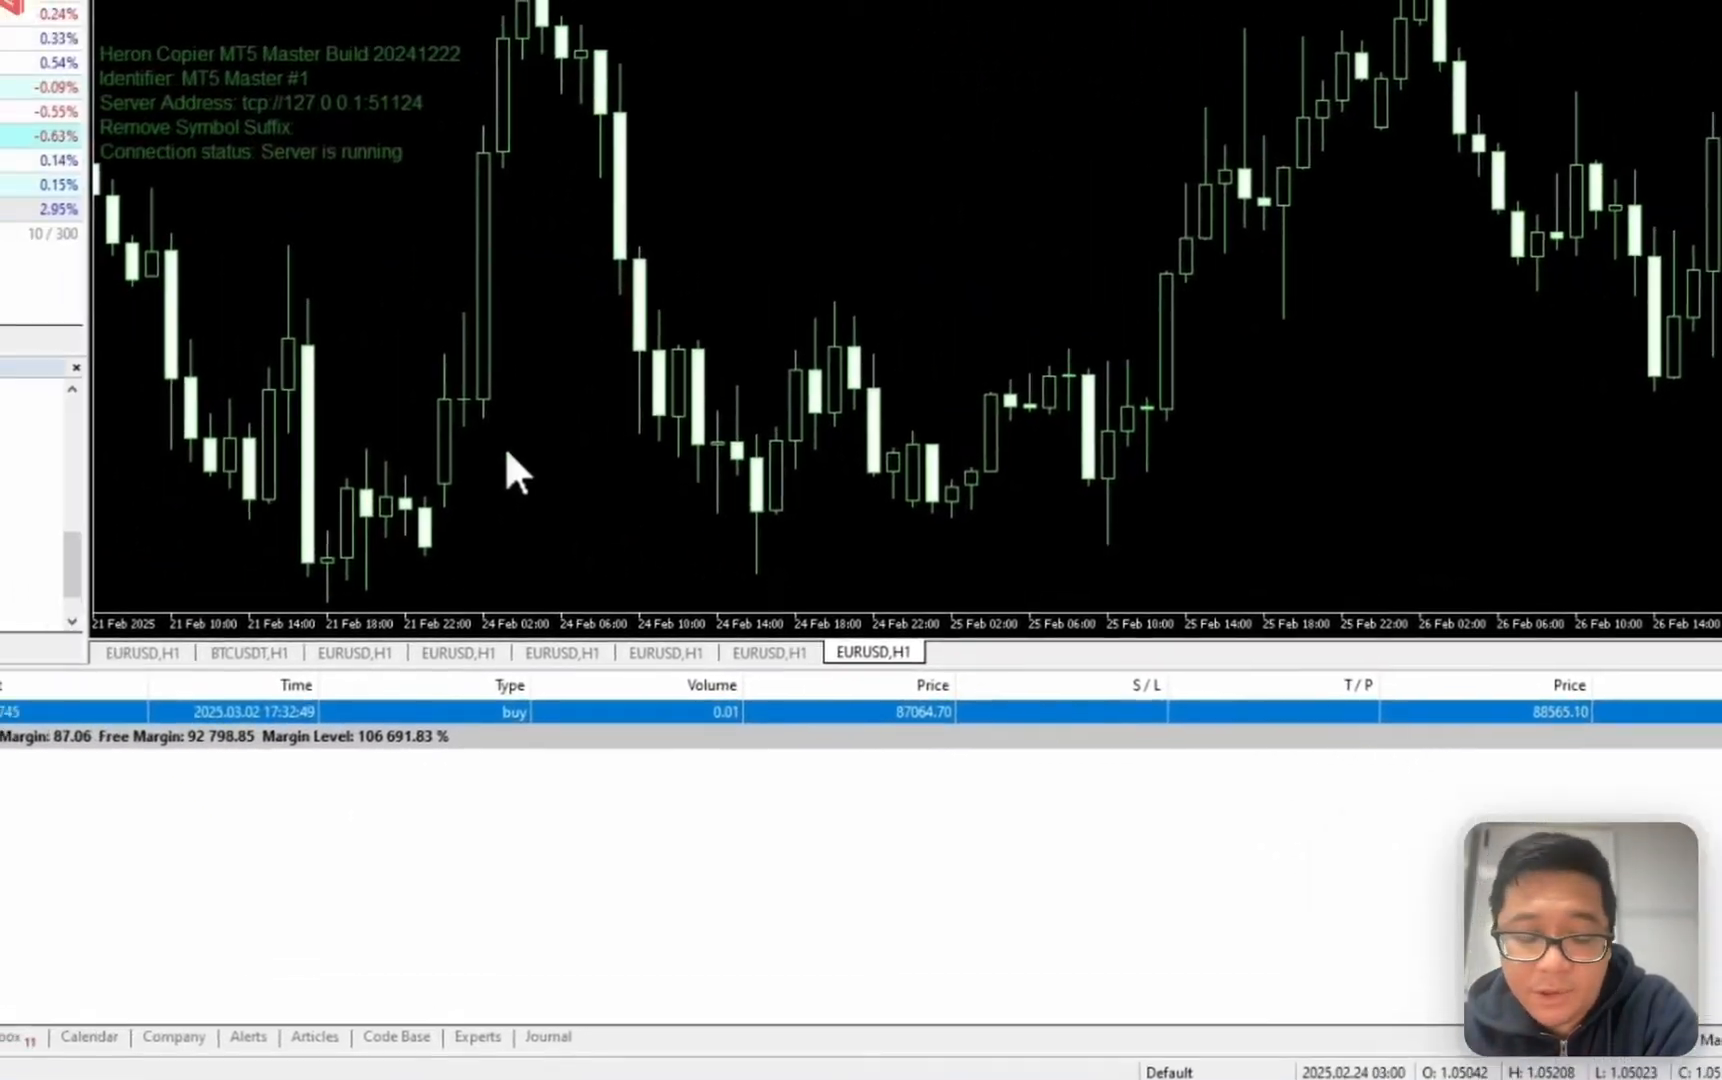
pyautogui.click(109, 273)
pyautogui.moveTo(590, 383); pyautogui.dragTo(704, 326)
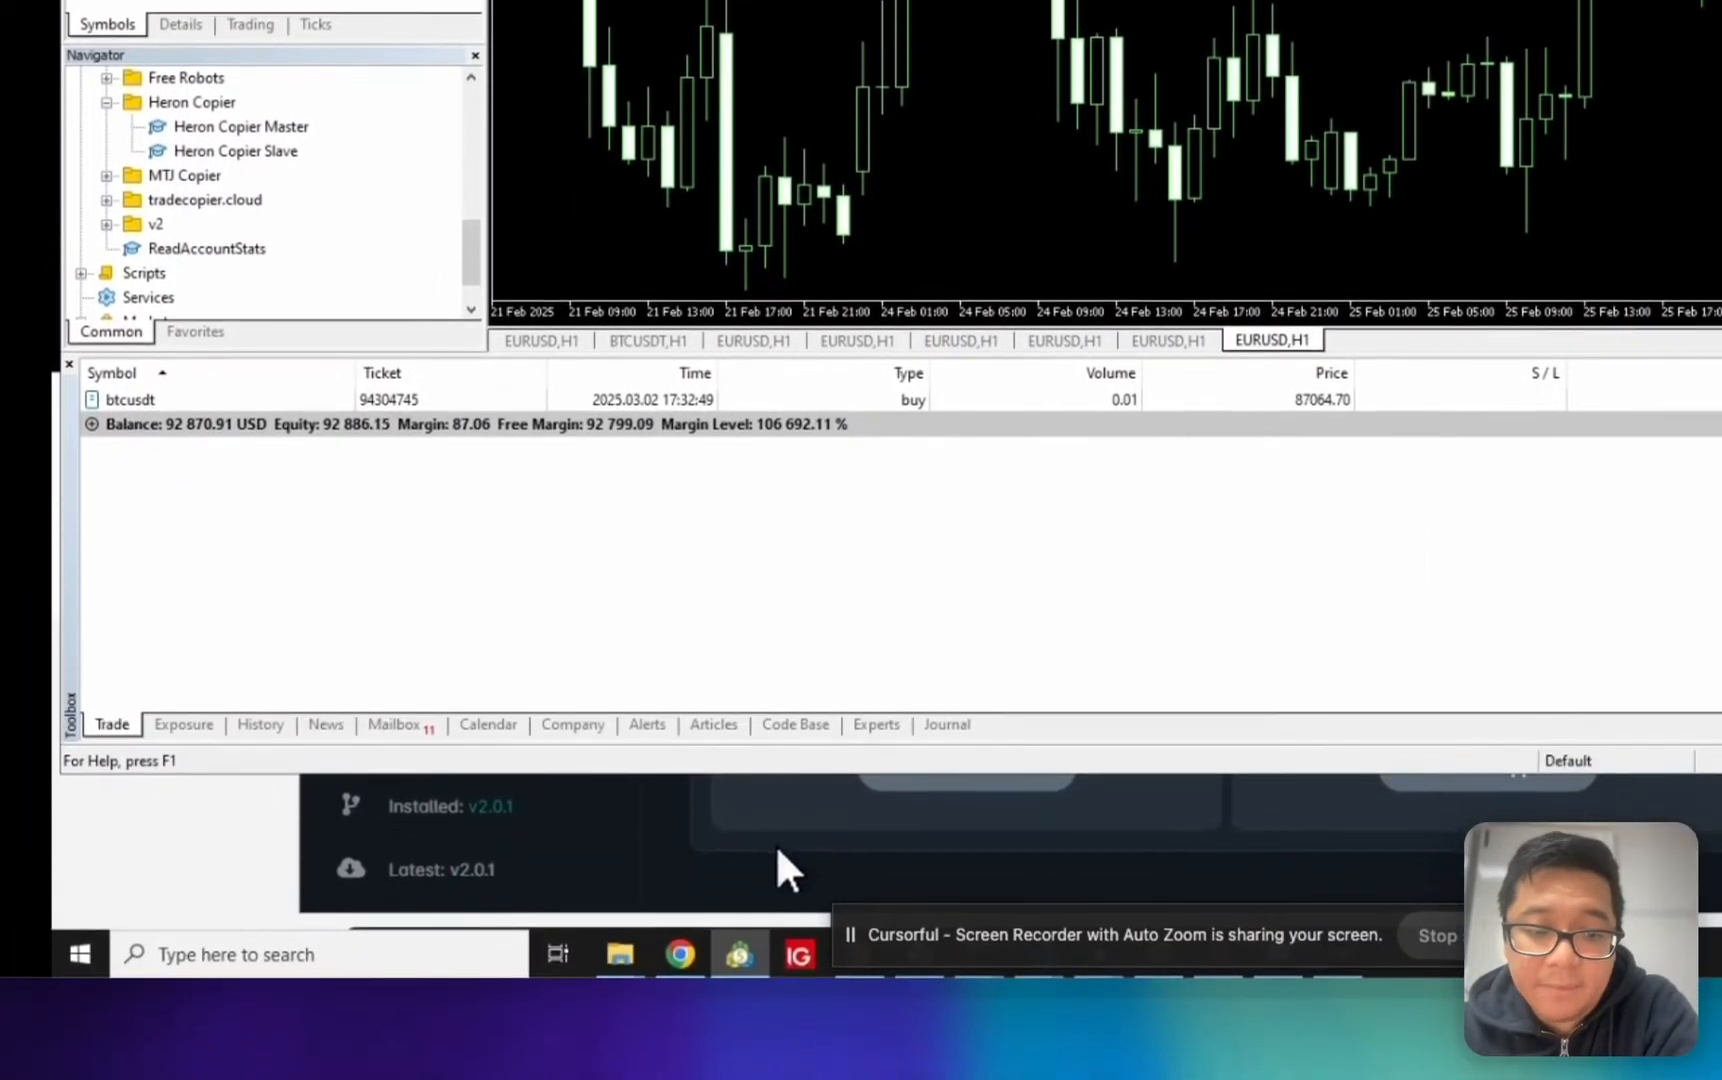
# Switch back to Heron Copier Connector, open the Dashboard and examine the master account's floating P/L
pyautogui.click(777, 845)
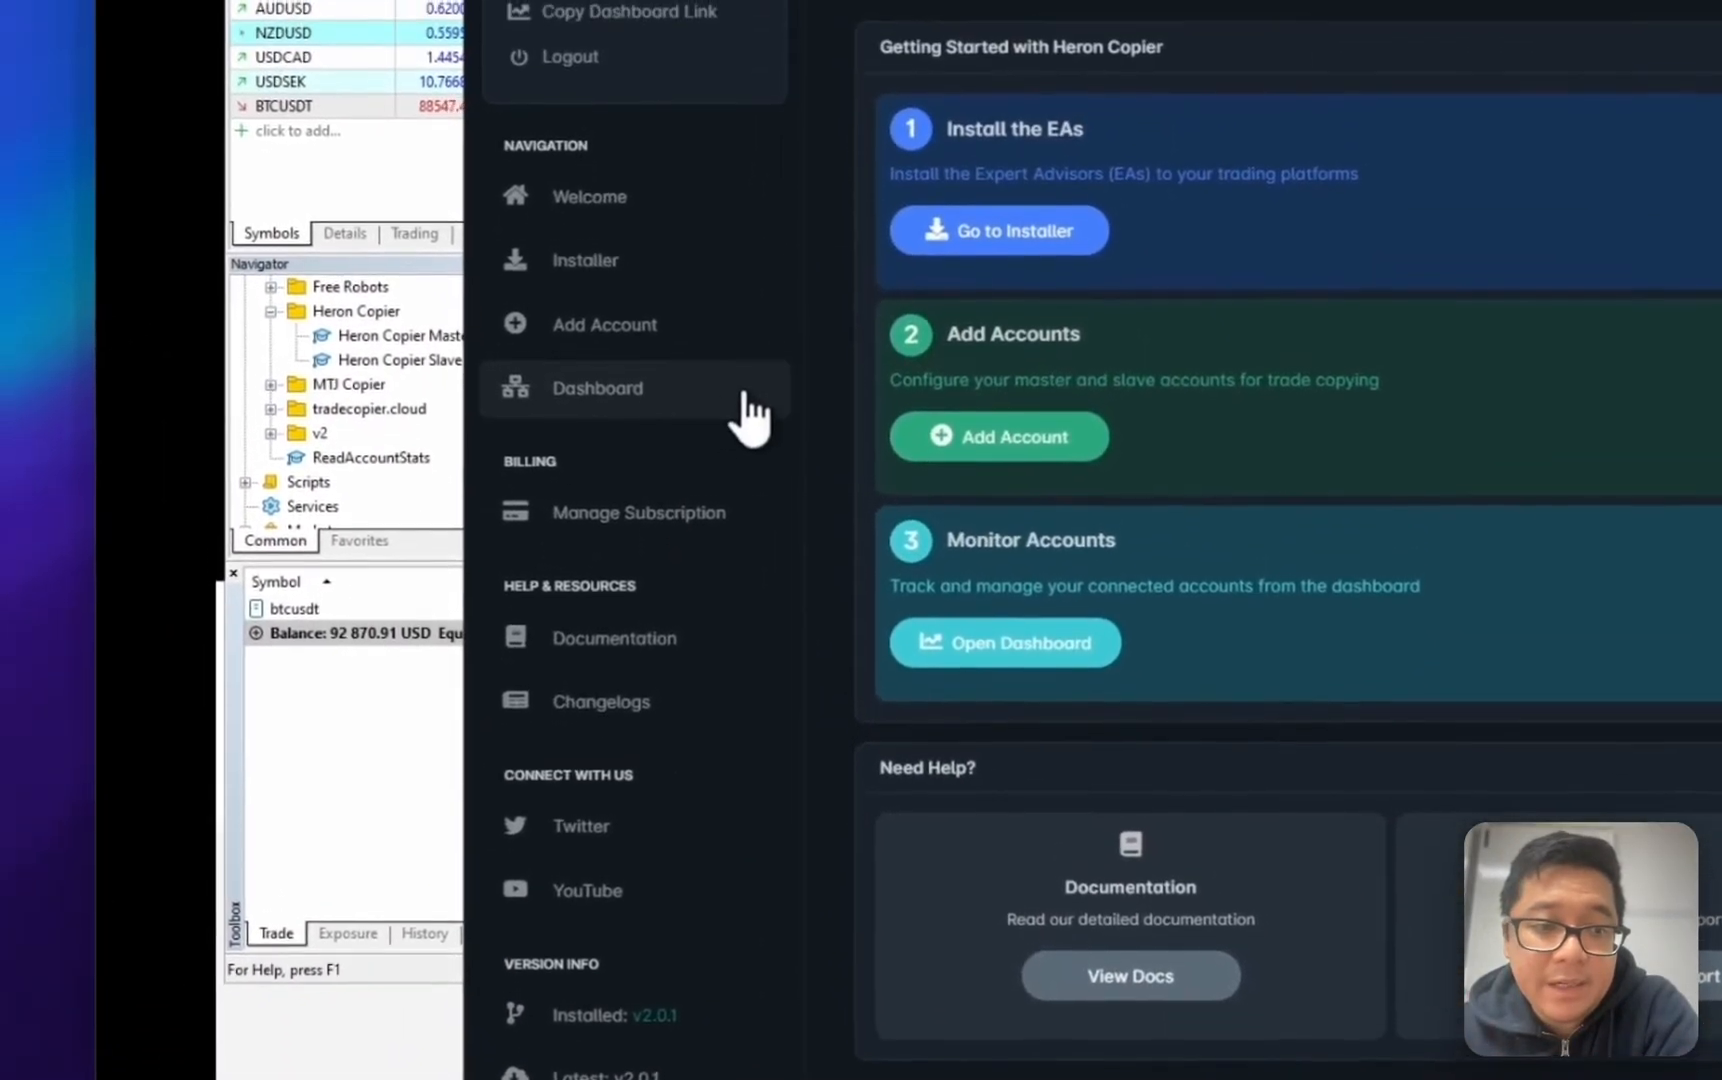
pyautogui.click(648, 345)
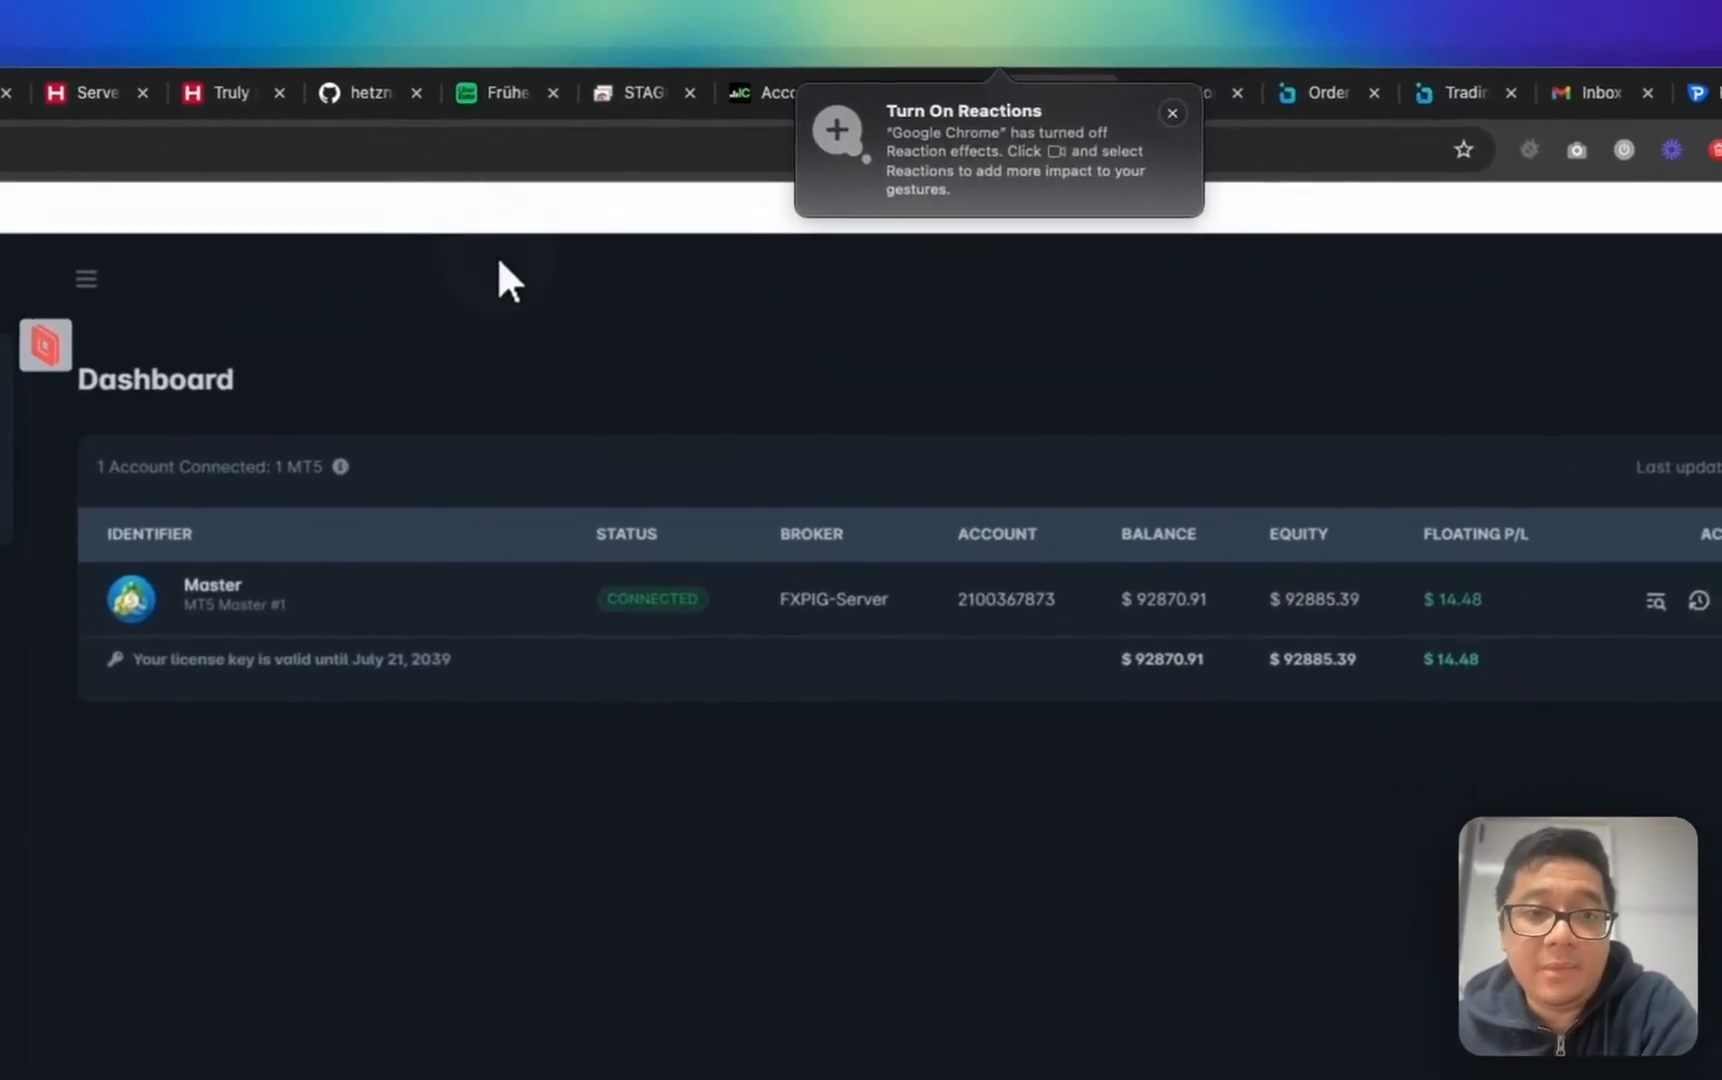
pyautogui.doubleClick(1480, 598)
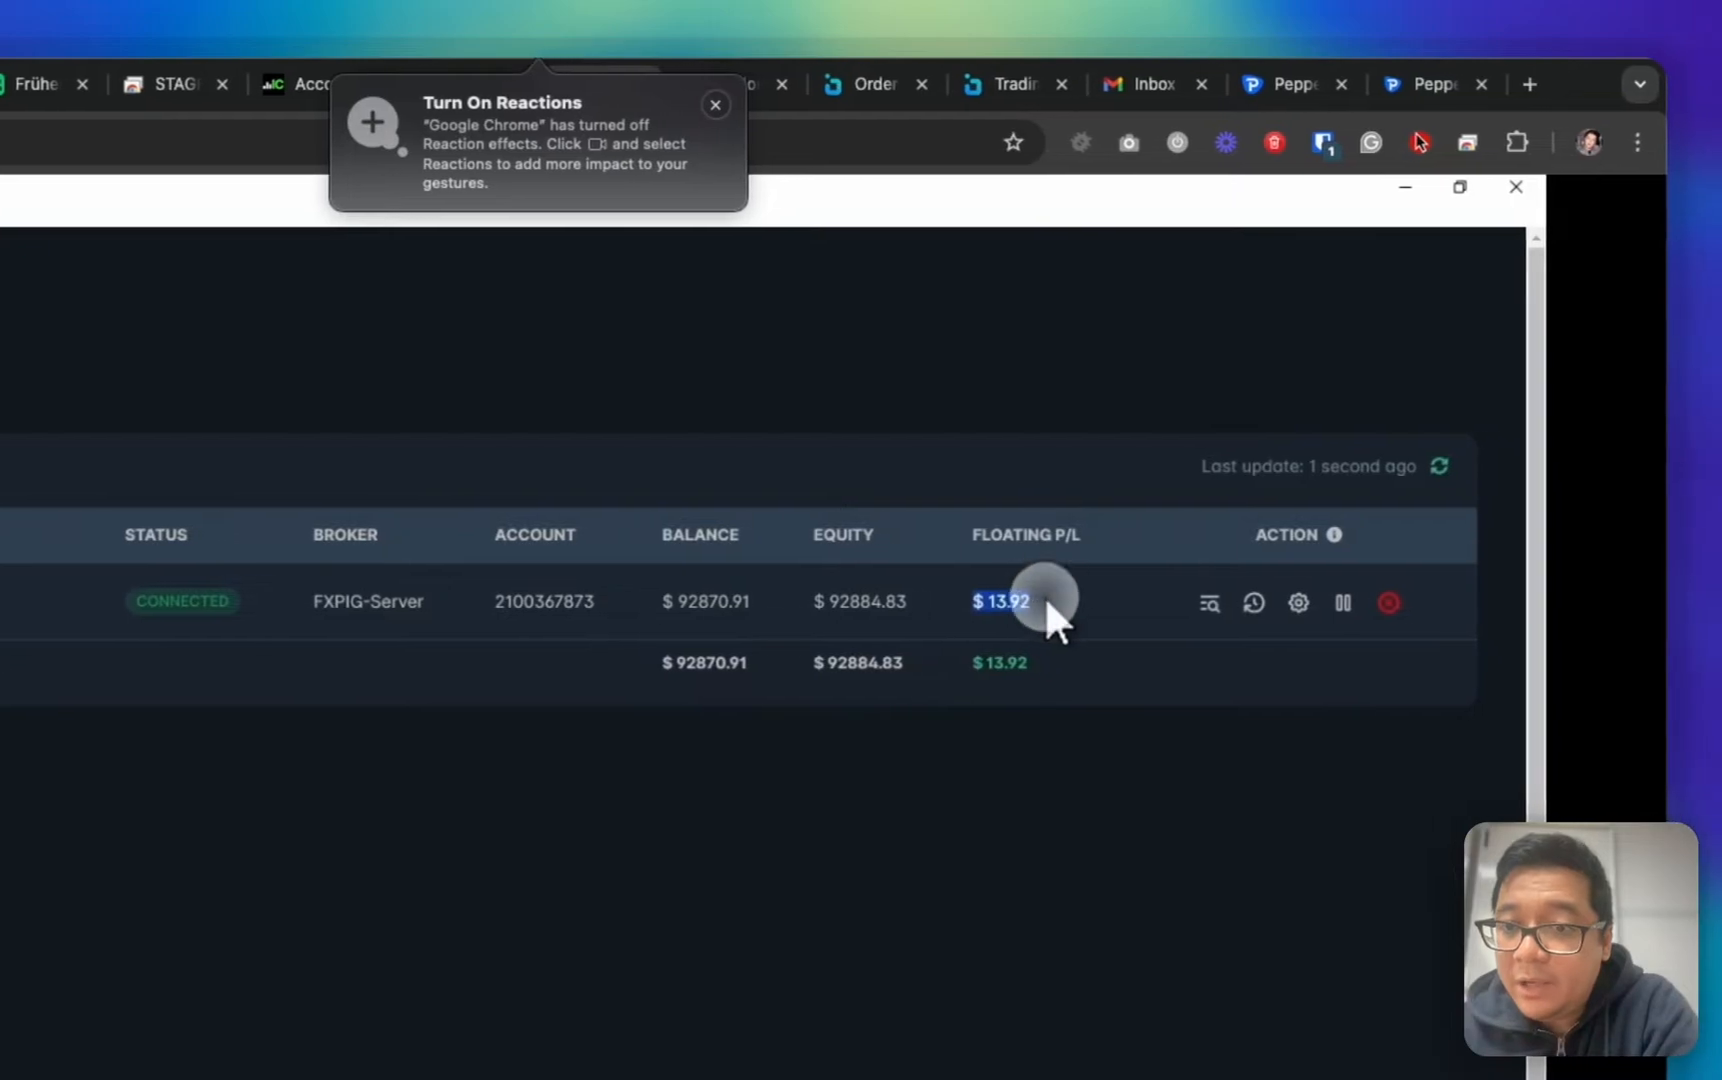
pyautogui.click(987, 606)
pyautogui.moveTo(1046, 606); pyautogui.dragTo(979, 610)
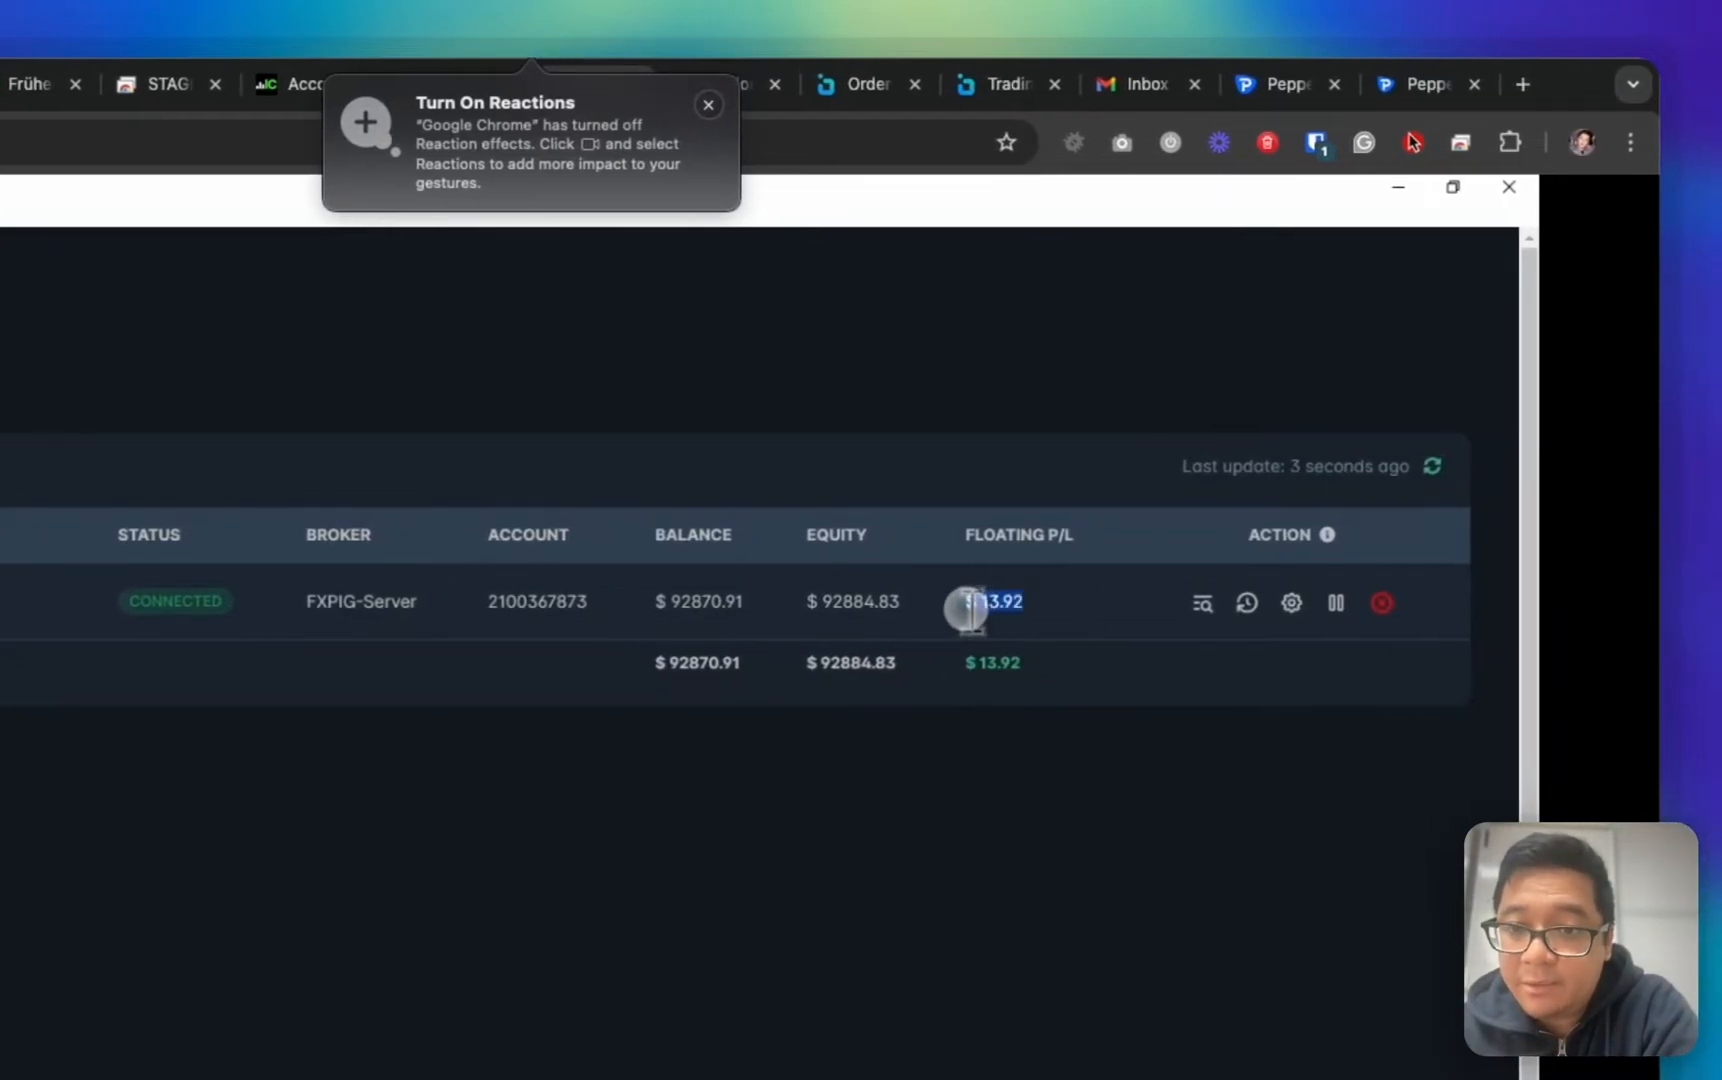
# Close all positions on MT5 Master #1 from the dashboard and check the account in MetaTrader 5
pyautogui.click(1020, 605)
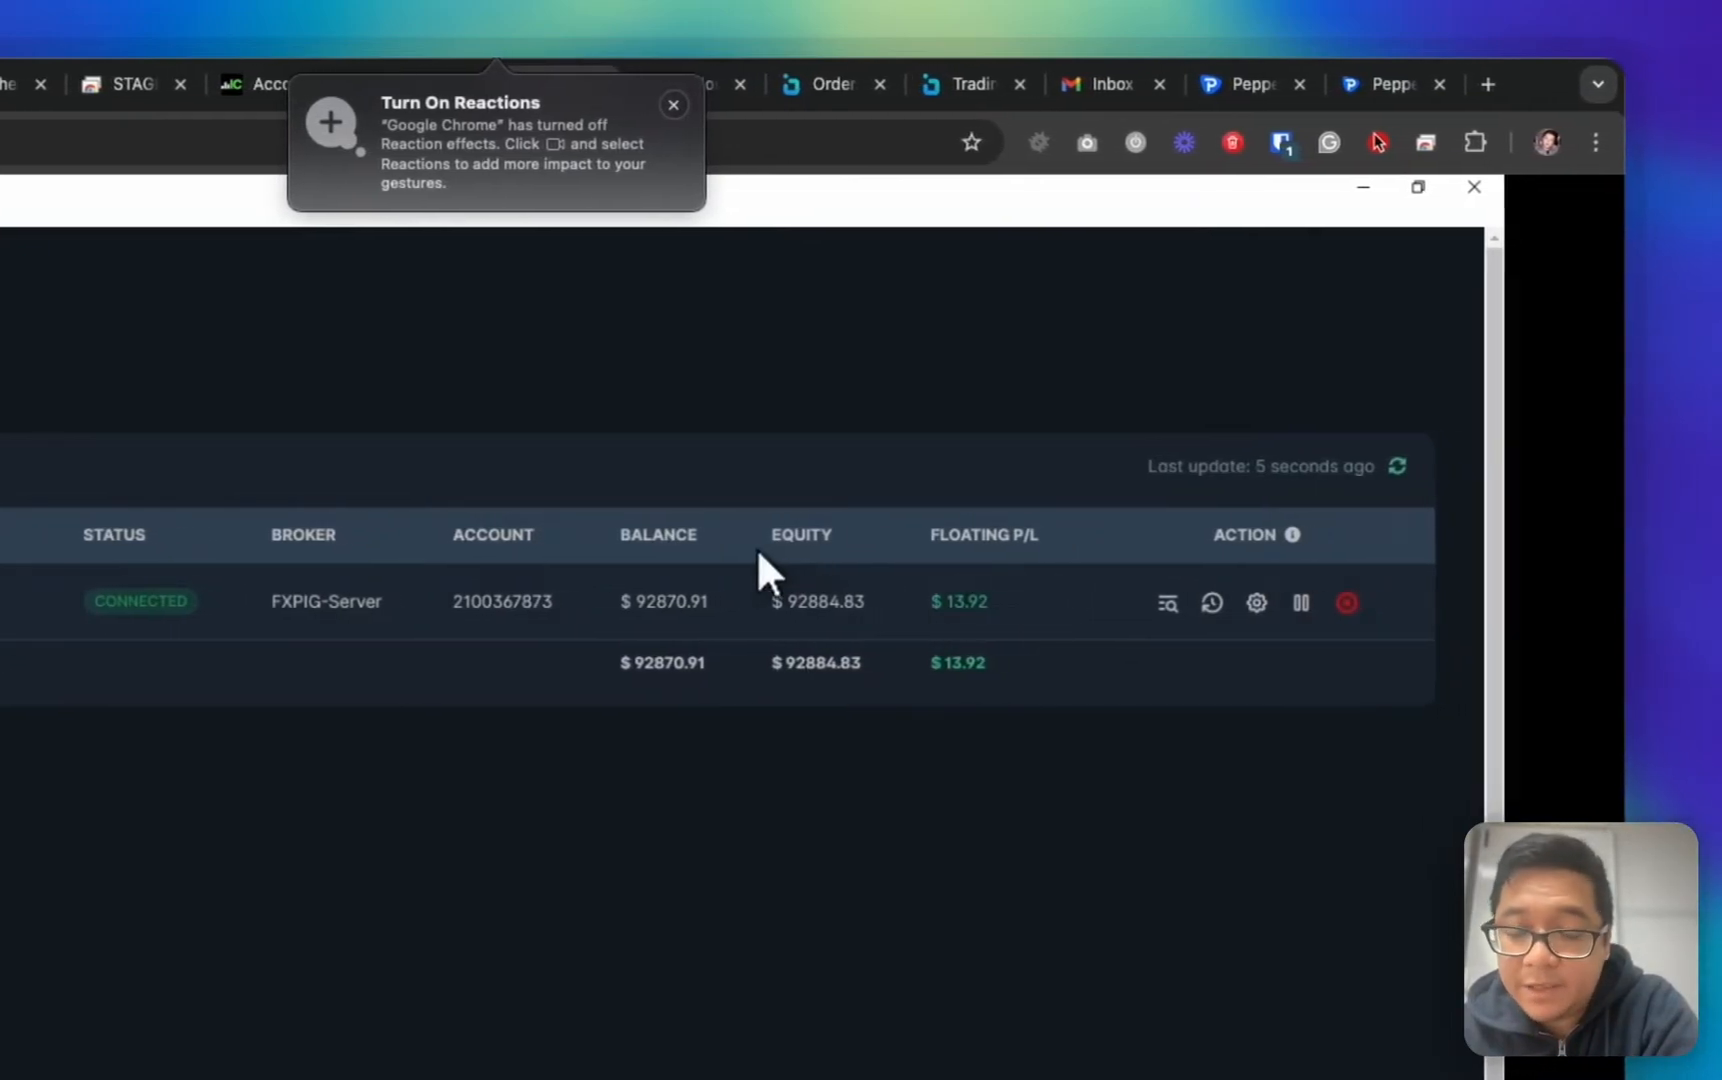
pyautogui.click(1348, 602)
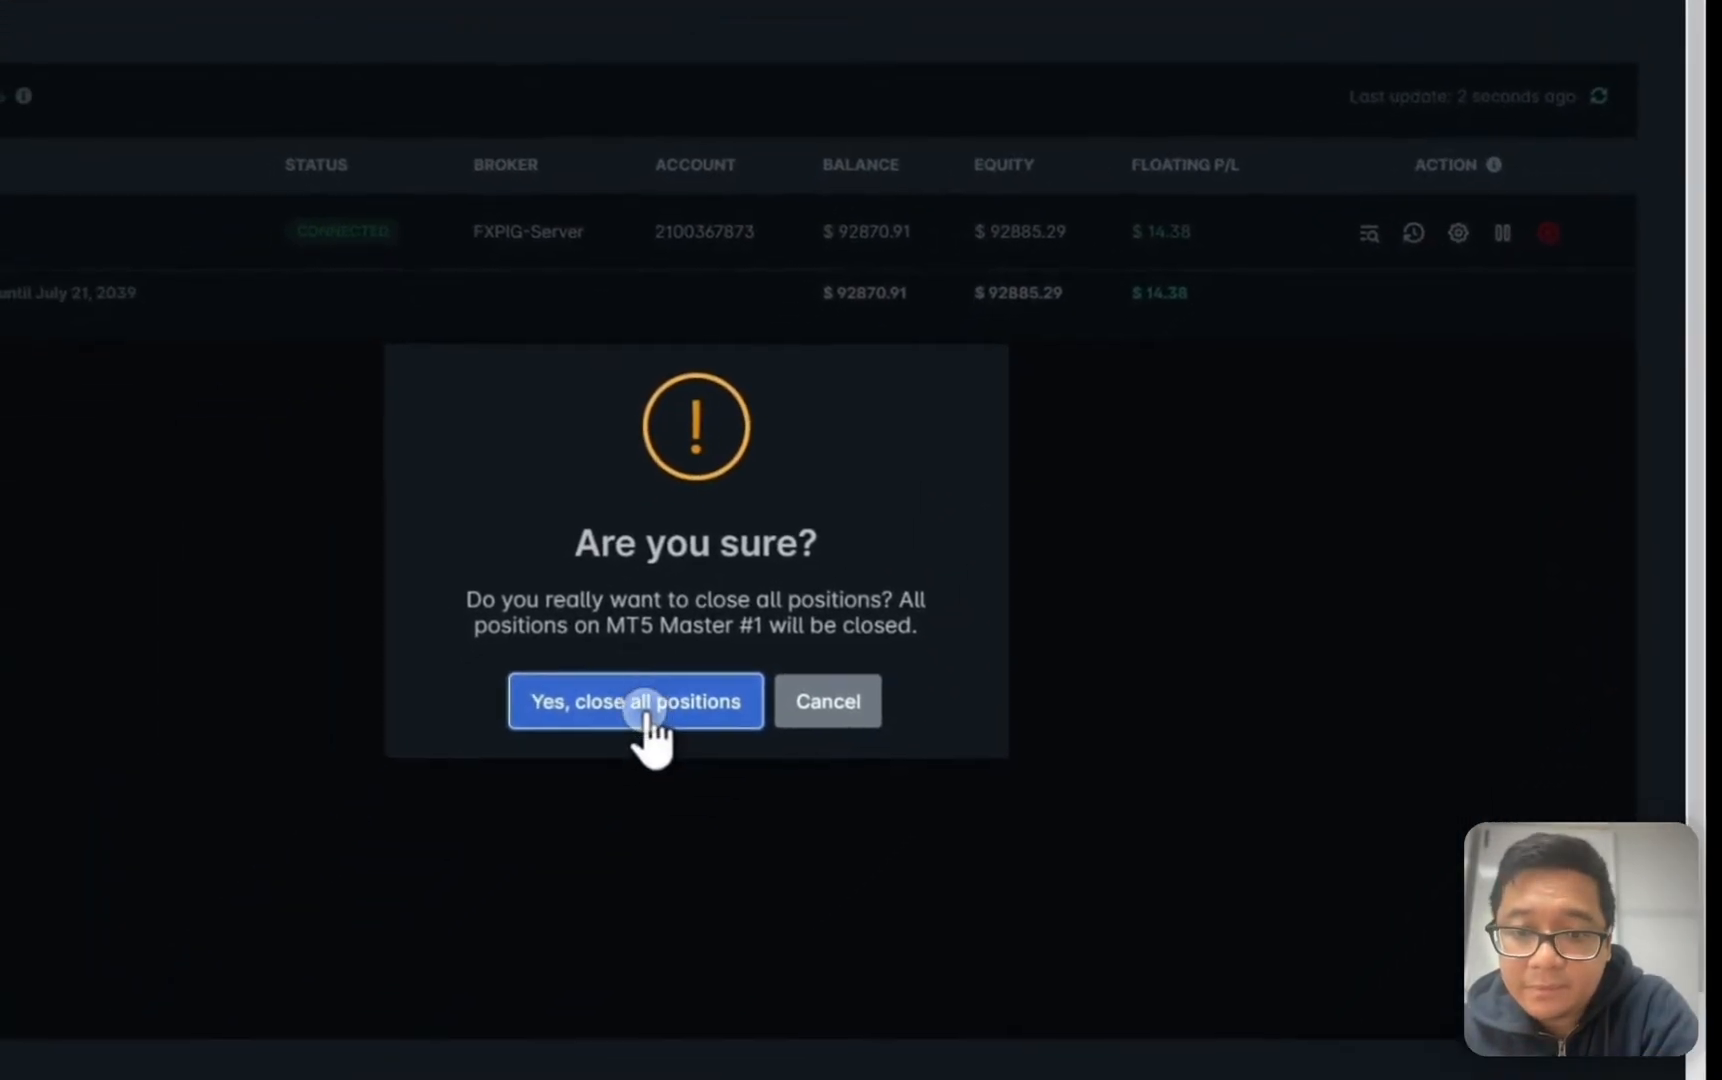
pyautogui.click(287, 1013)
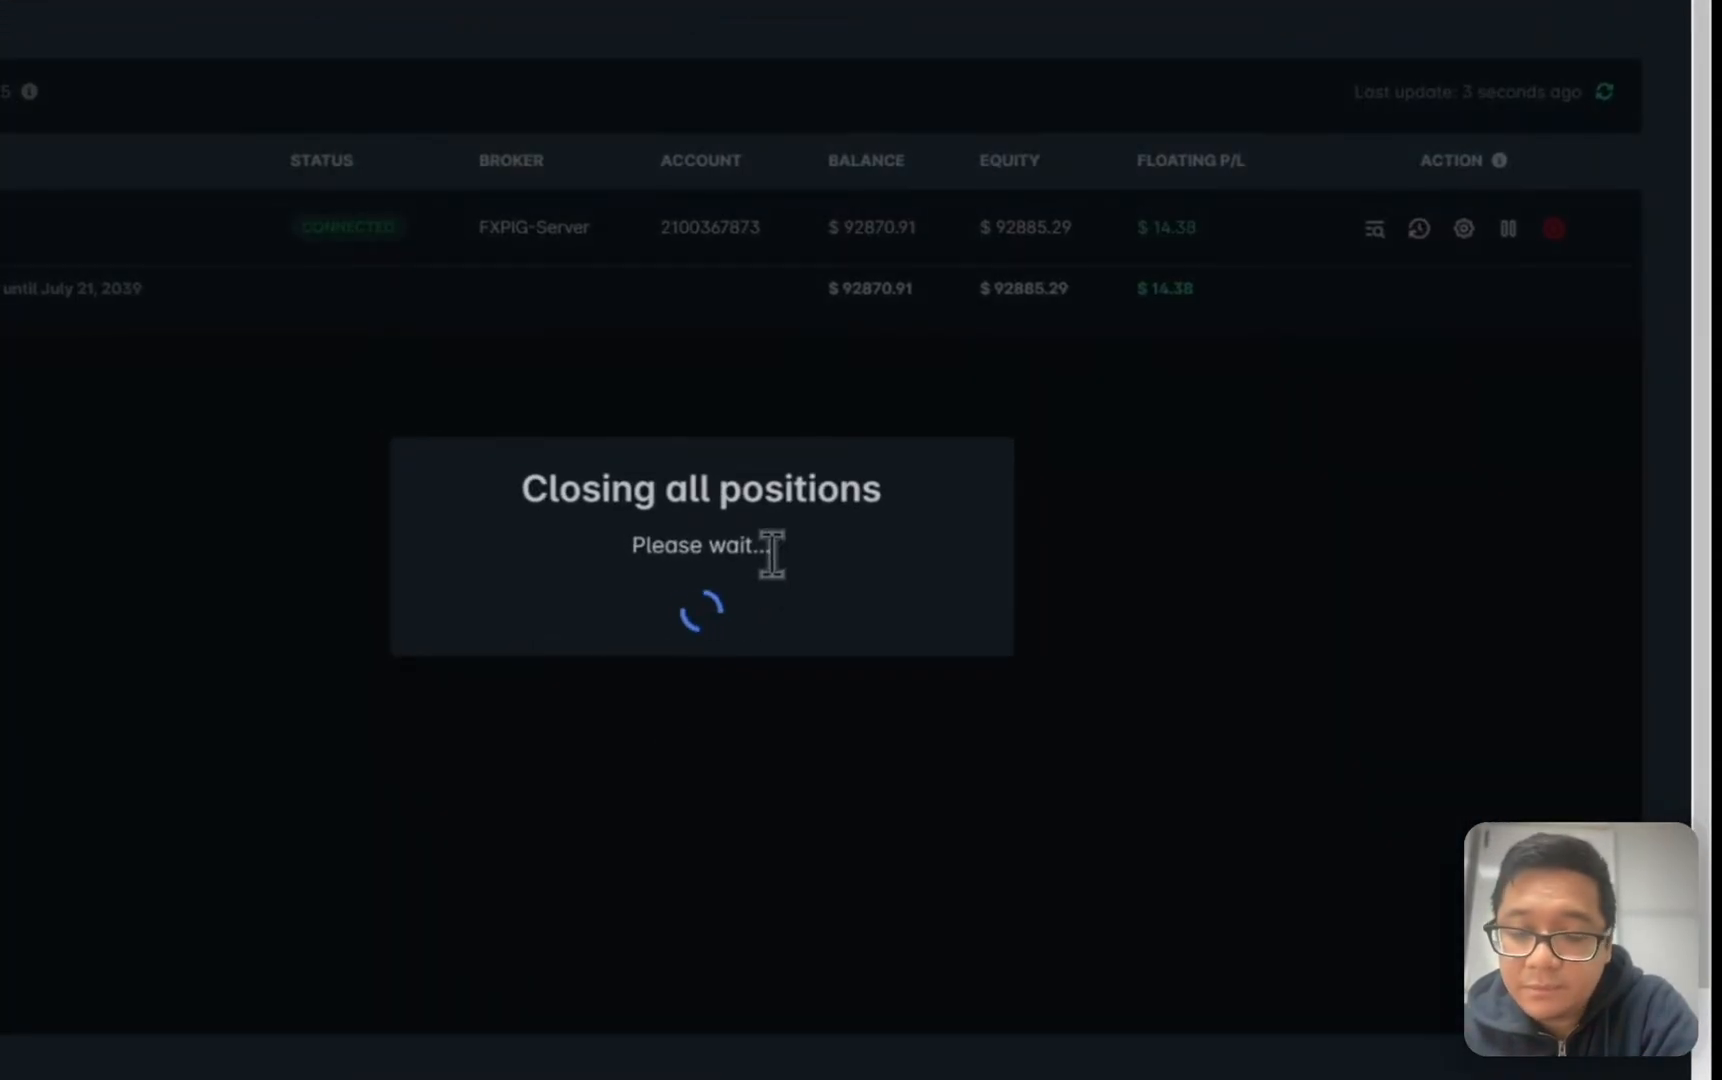
pyautogui.click(700, 680)
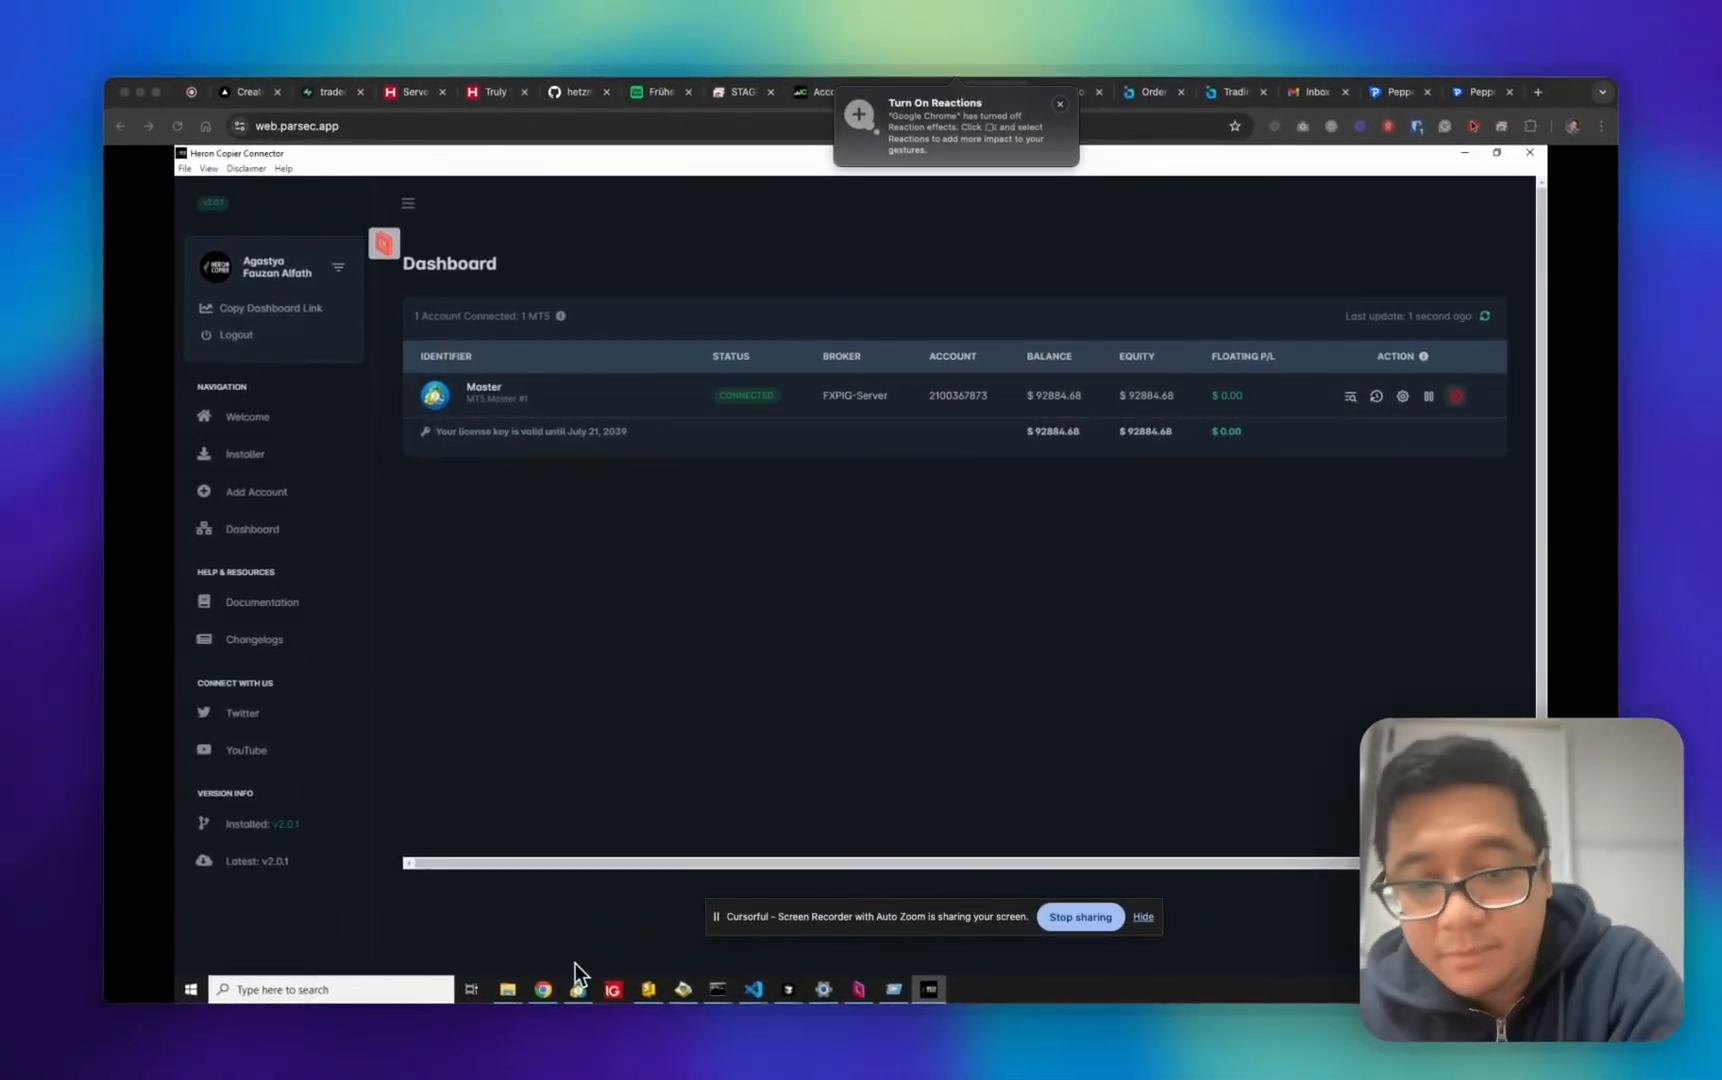
pyautogui.click(578, 990)
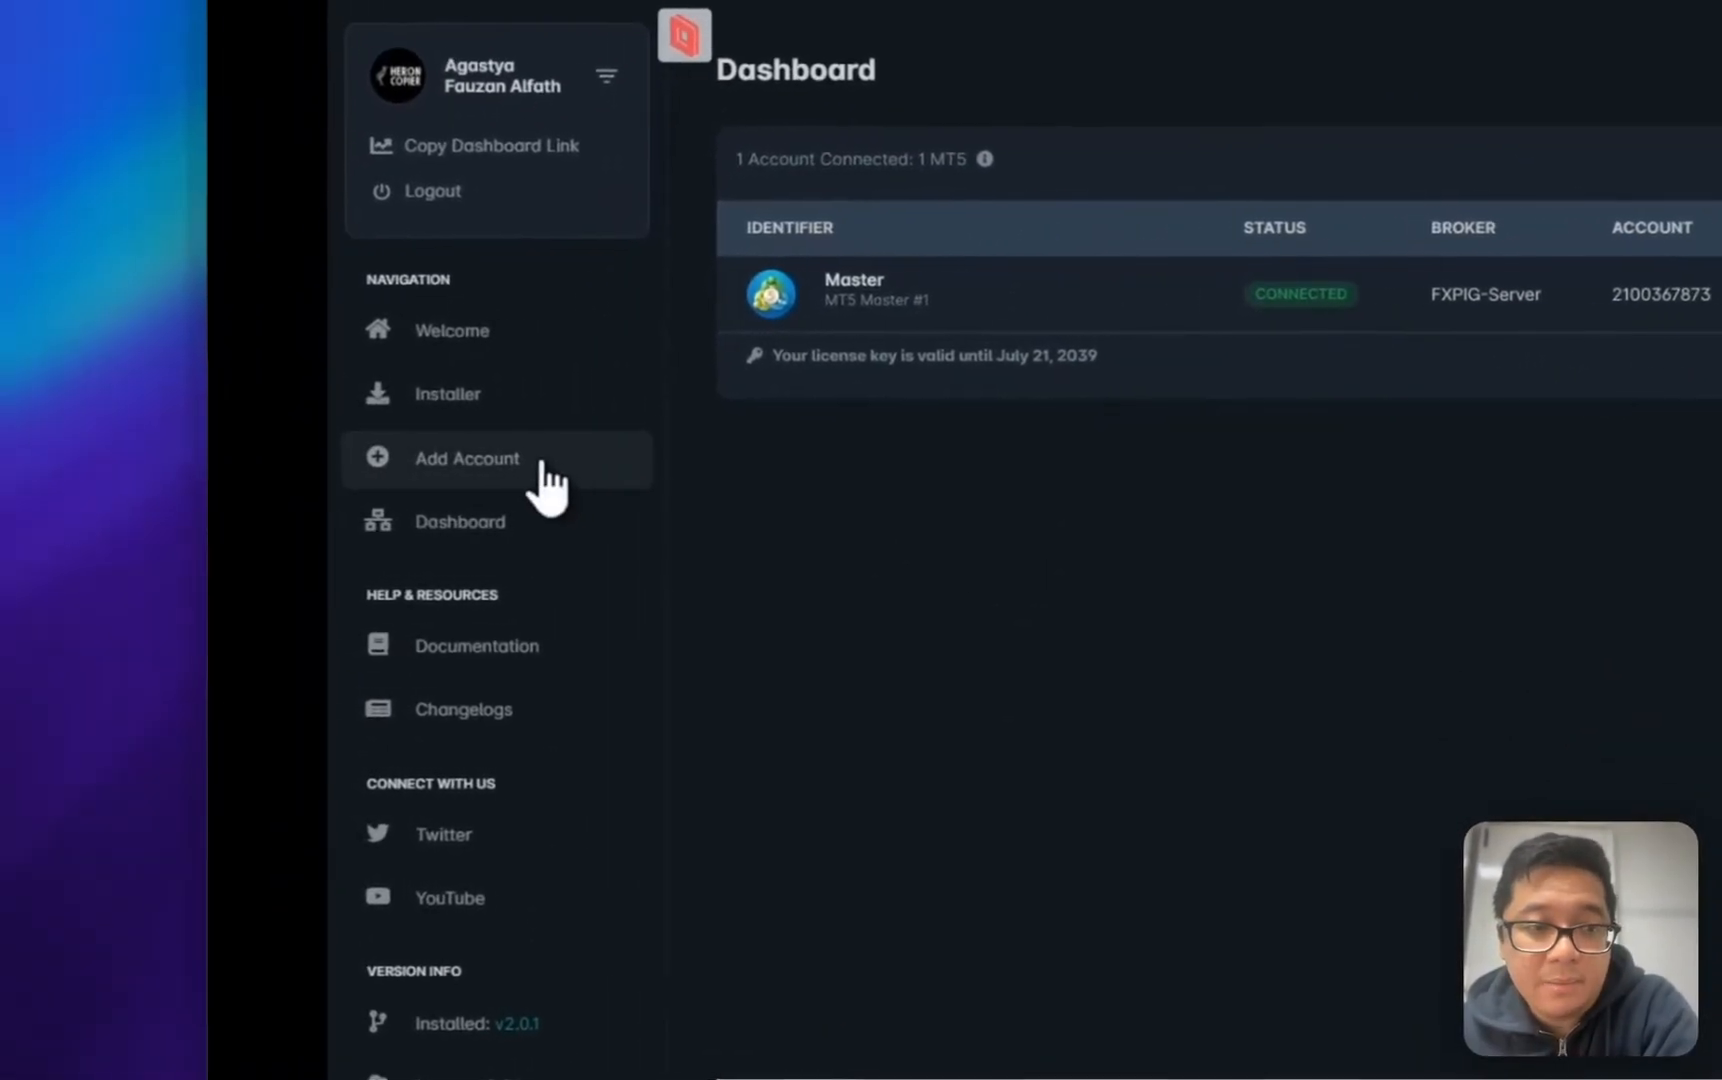
# Start adding an account with cTrader as the trading platform, launch cTrader and maximize its window
pyautogui.click(612, 466)
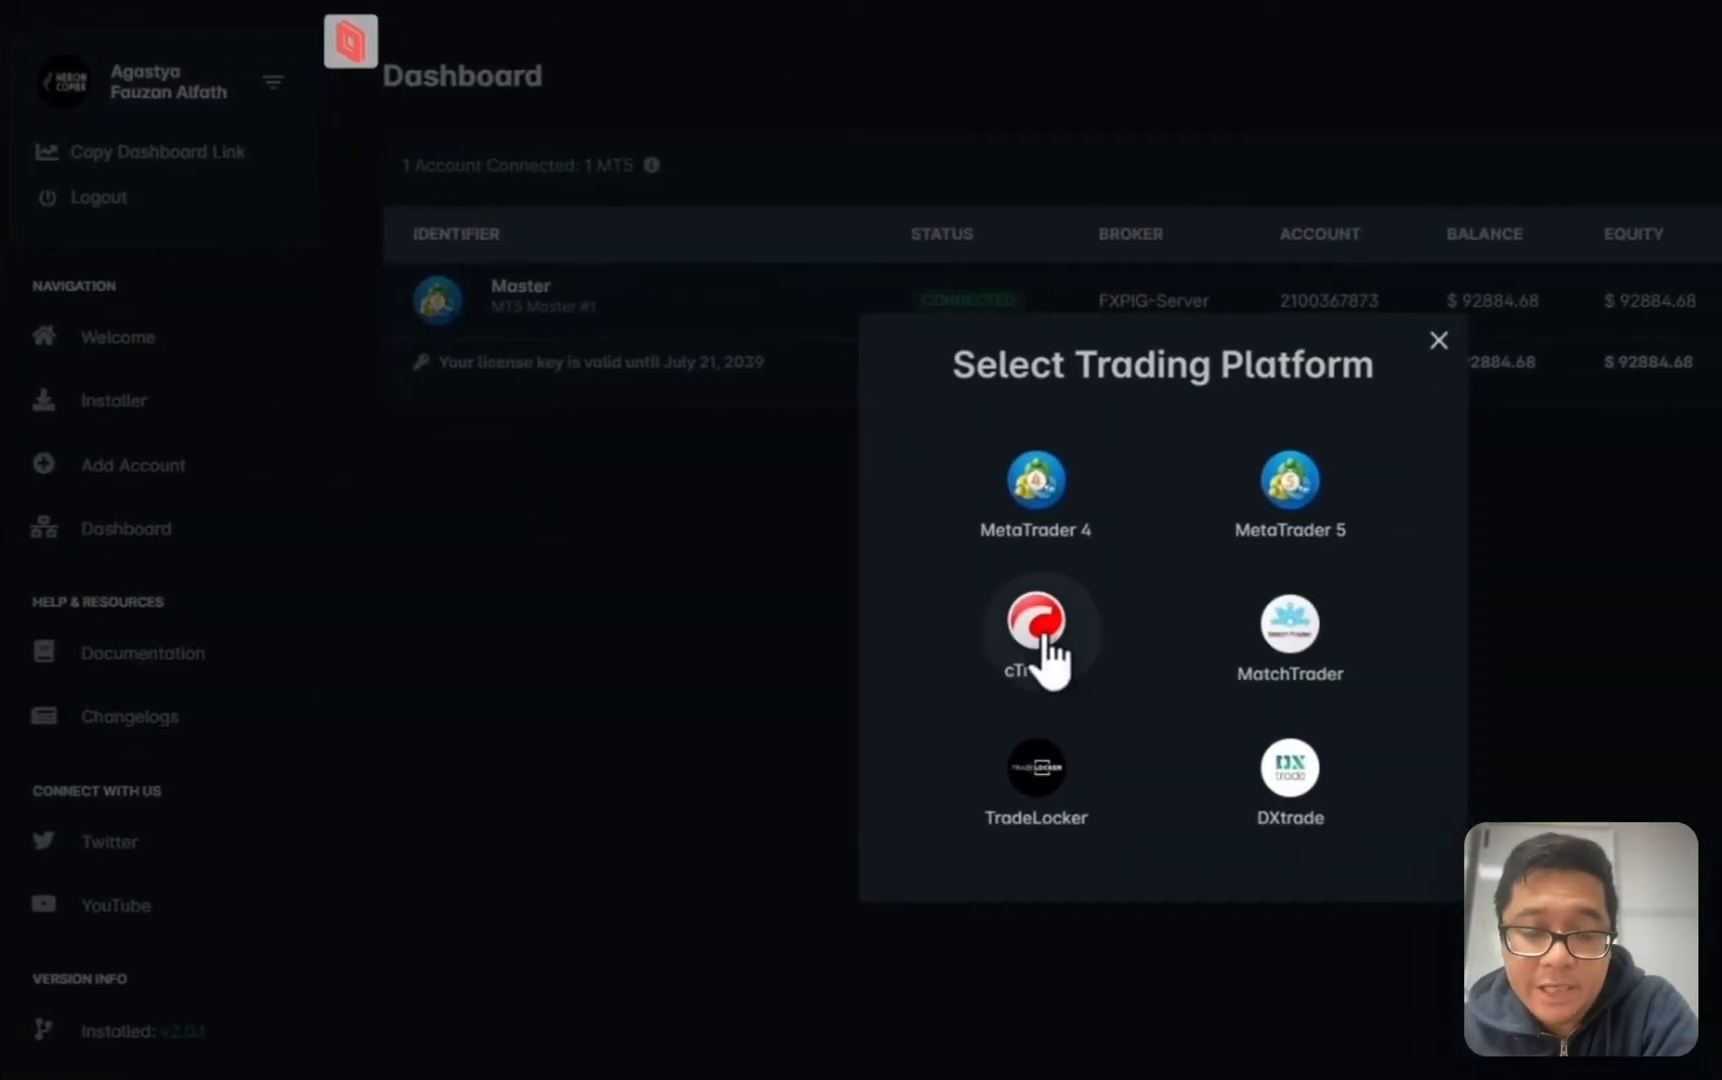
pyautogui.click(1039, 628)
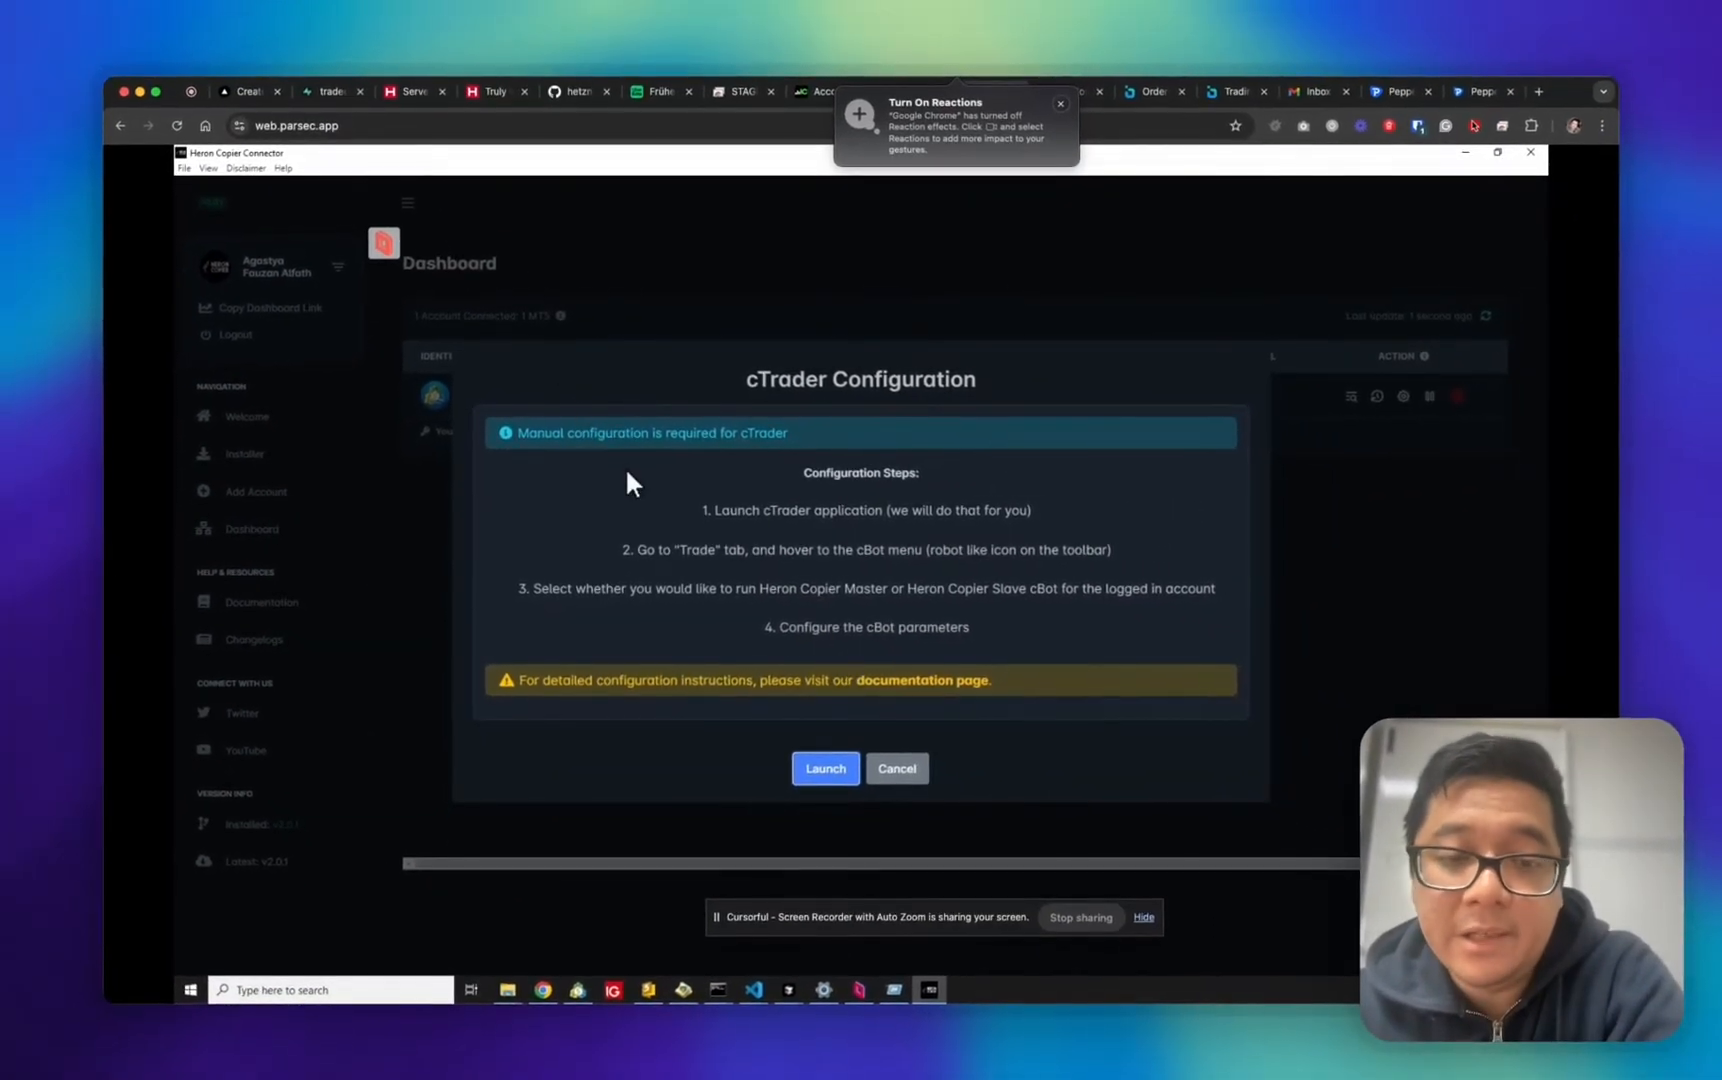
pyautogui.click(829, 770)
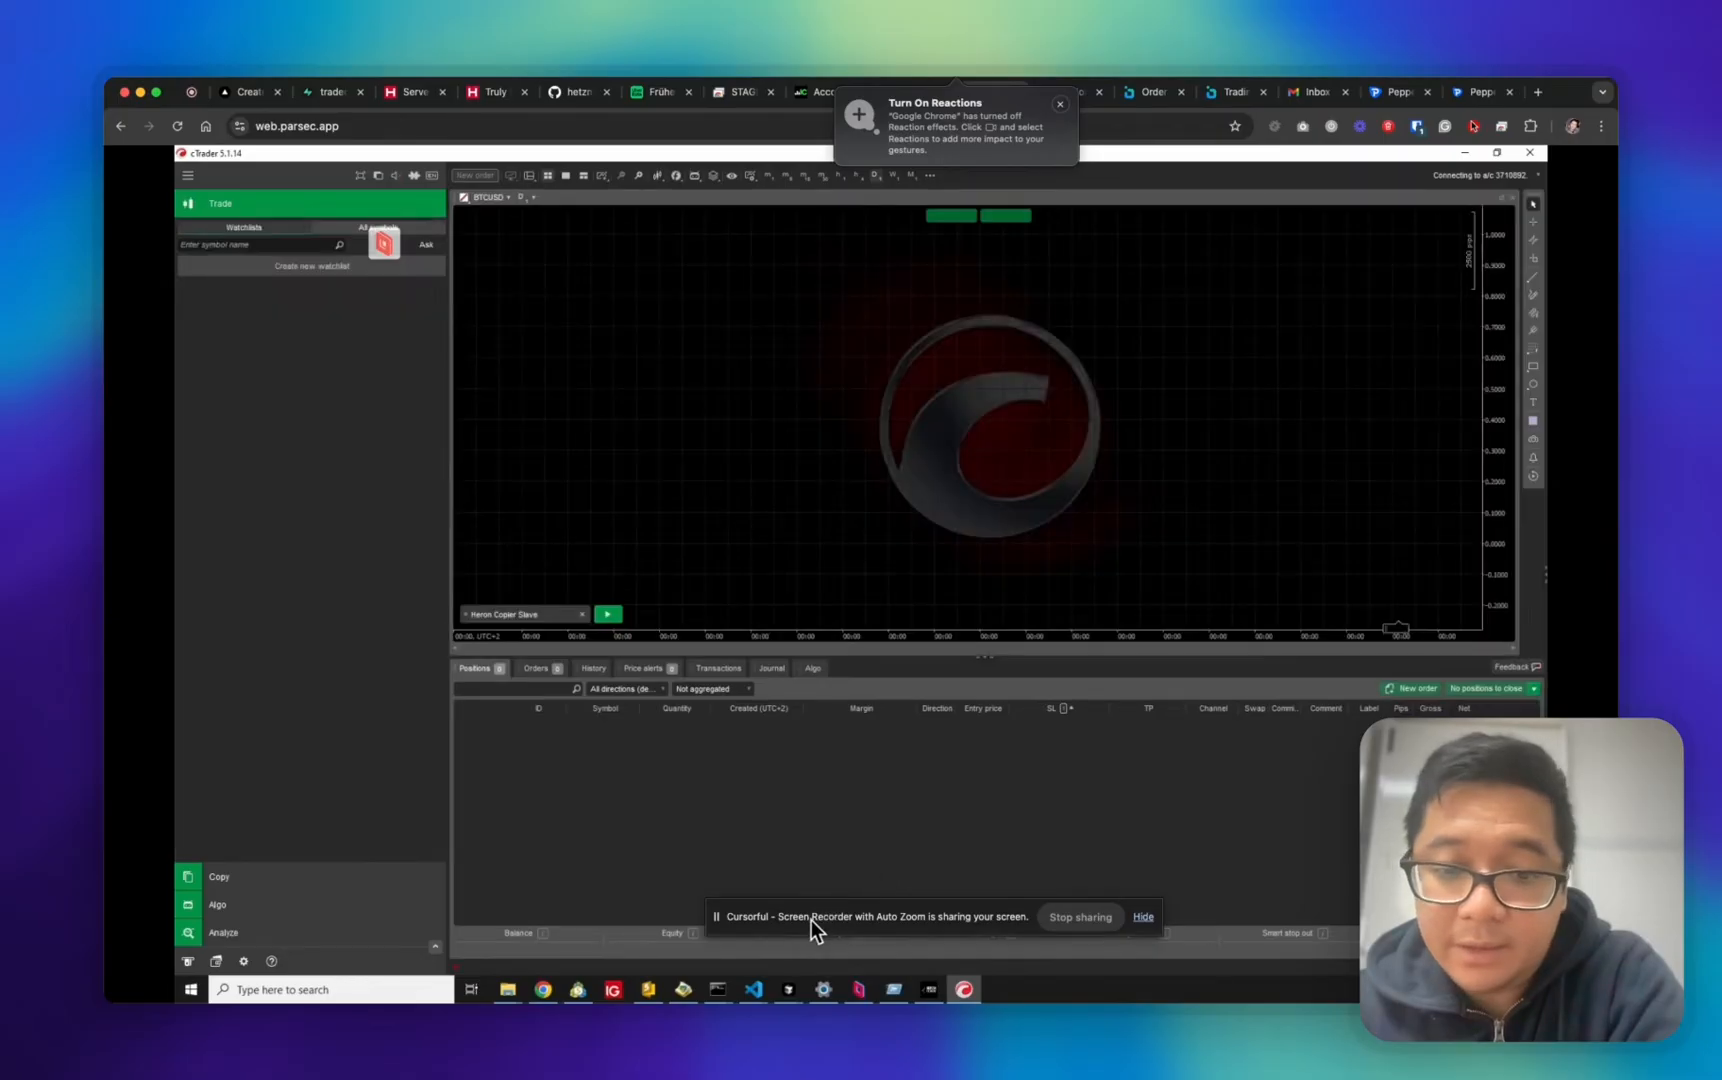
pyautogui.moveTo(811, 920); pyautogui.dragTo(971, 901)
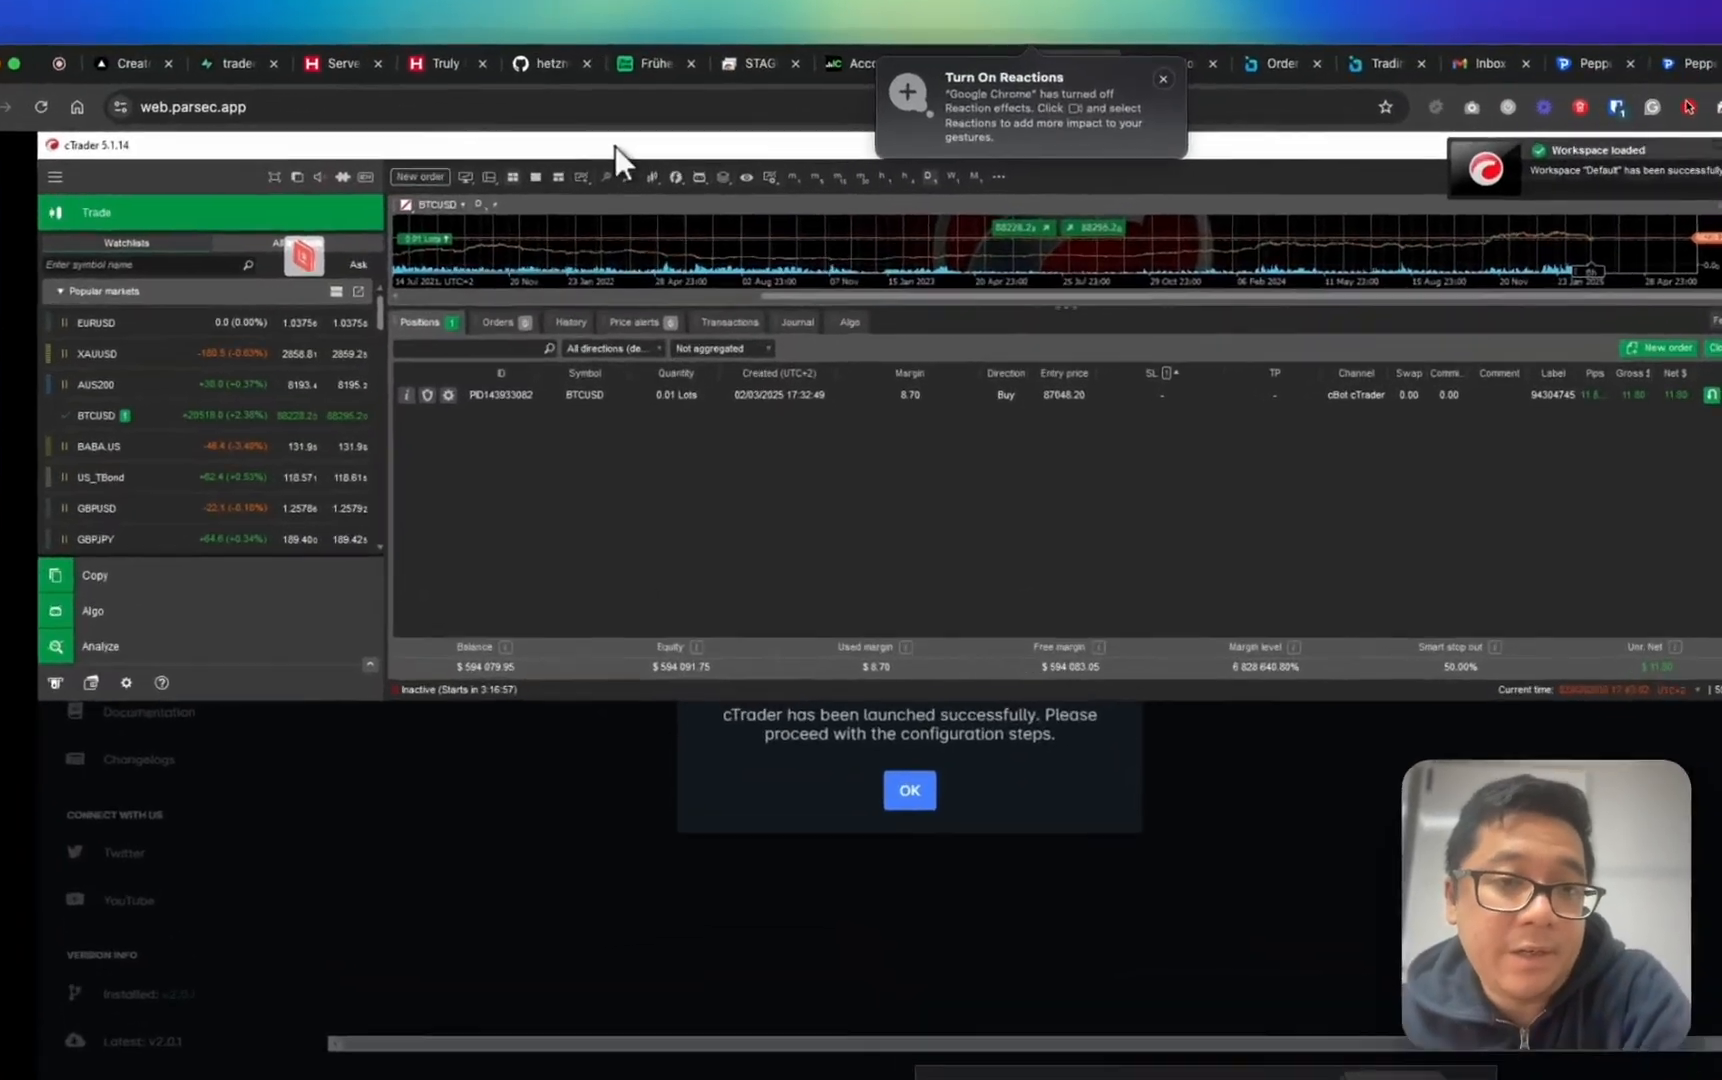
pyautogui.doubleClick(630, 159)
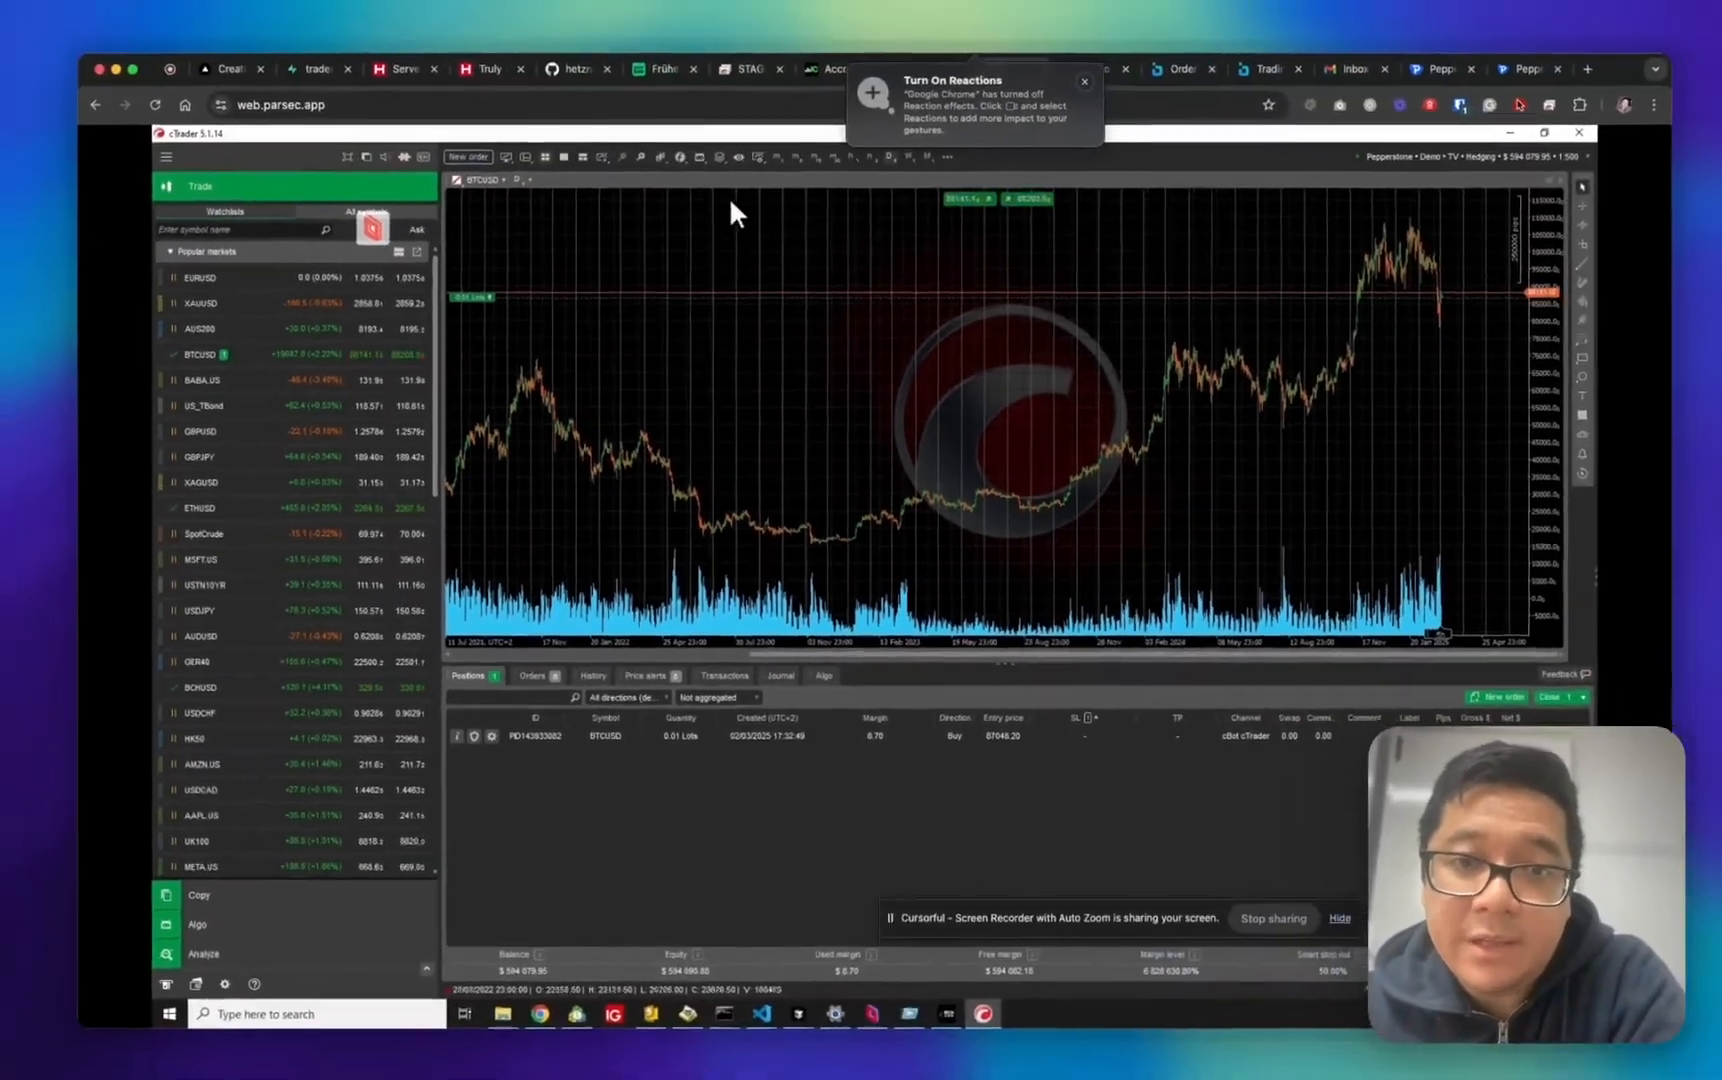
# Add a Heron Copier Slave cBot instance to the BTCUSD chart with the symbol alias BTCUSDT=BTCUSD
pyautogui.click(699, 157)
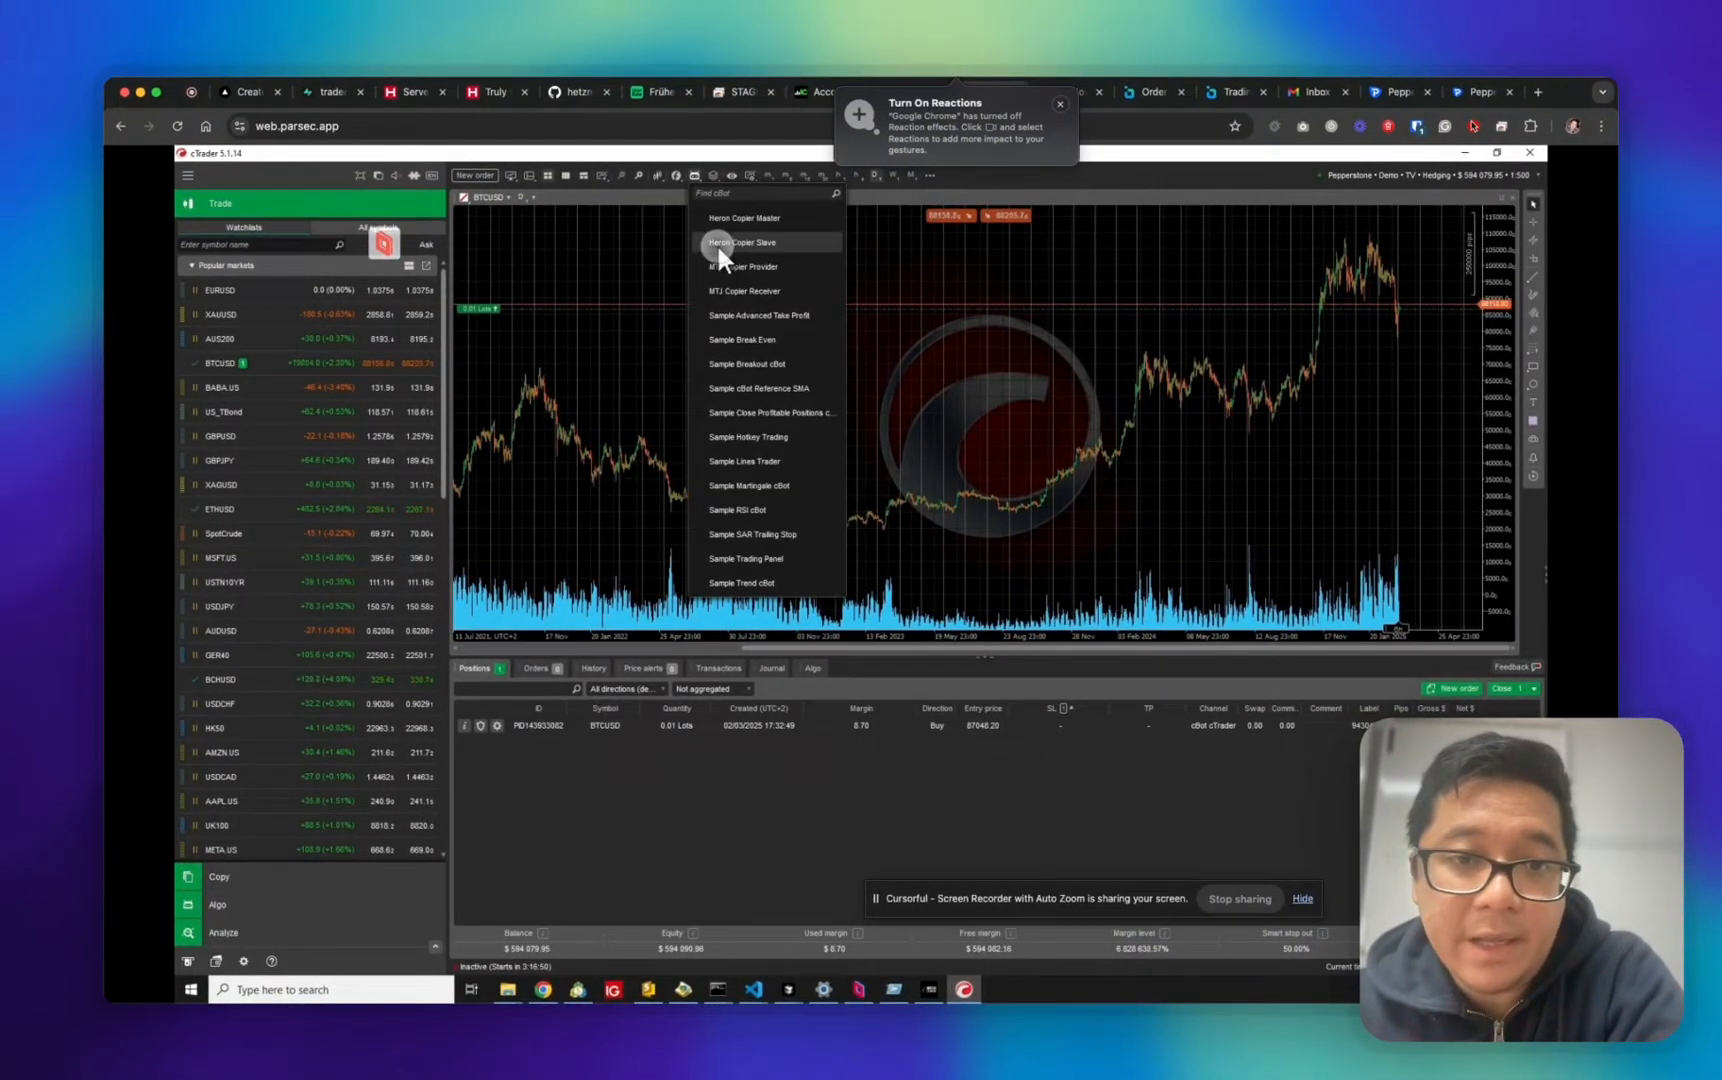
pyautogui.click(718, 248)
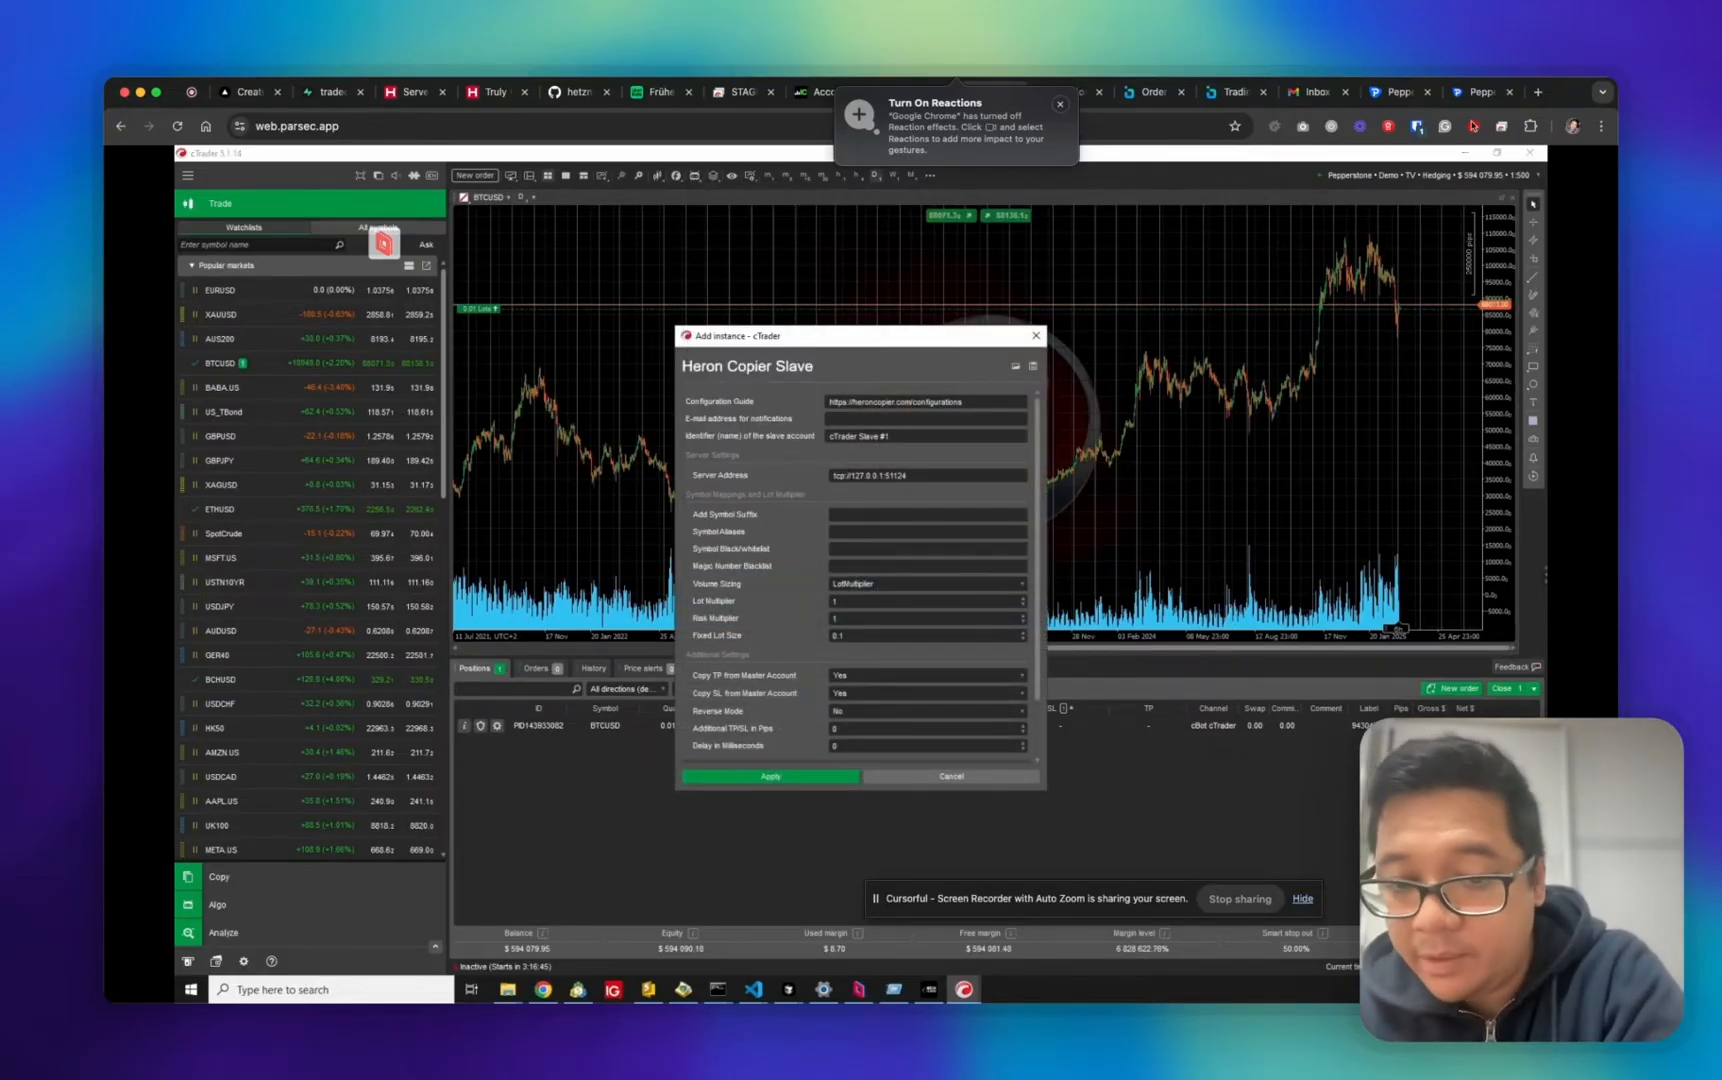
pyautogui.click(848, 533)
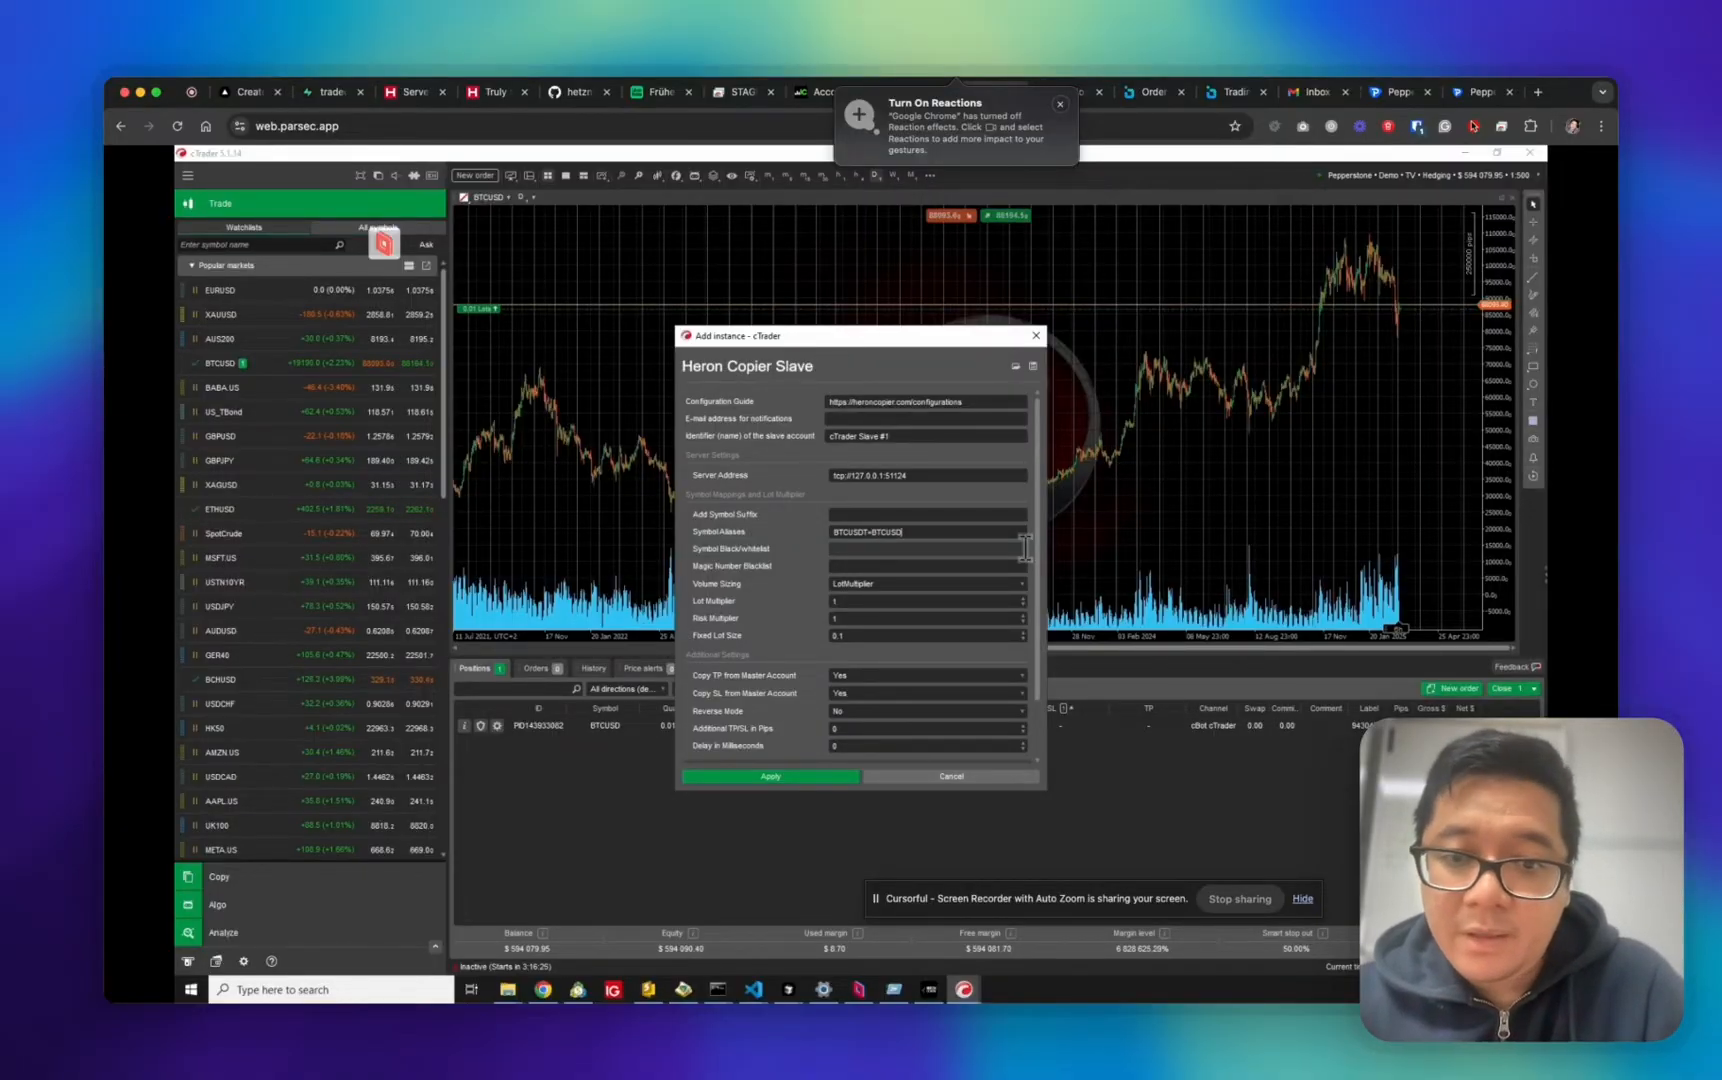
pyautogui.doubleClick(852, 532)
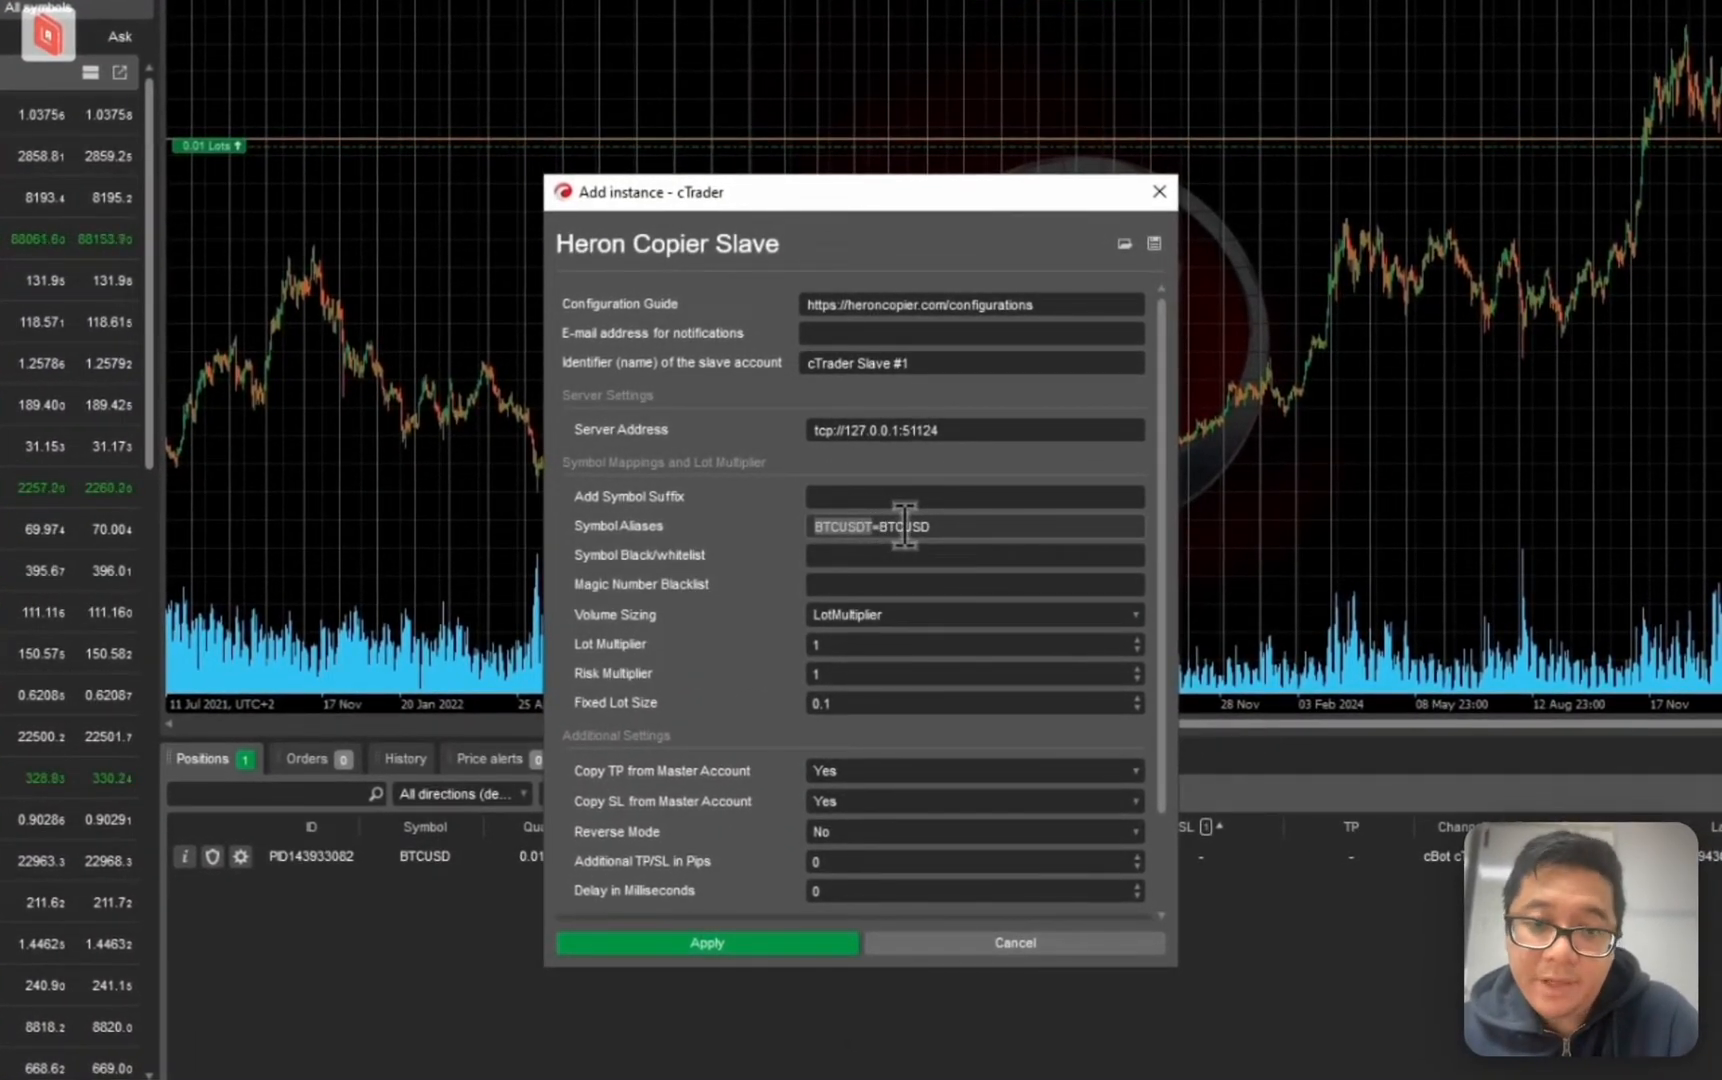
pyautogui.click(895, 524)
pyautogui.click(911, 524)
pyautogui.click(937, 524)
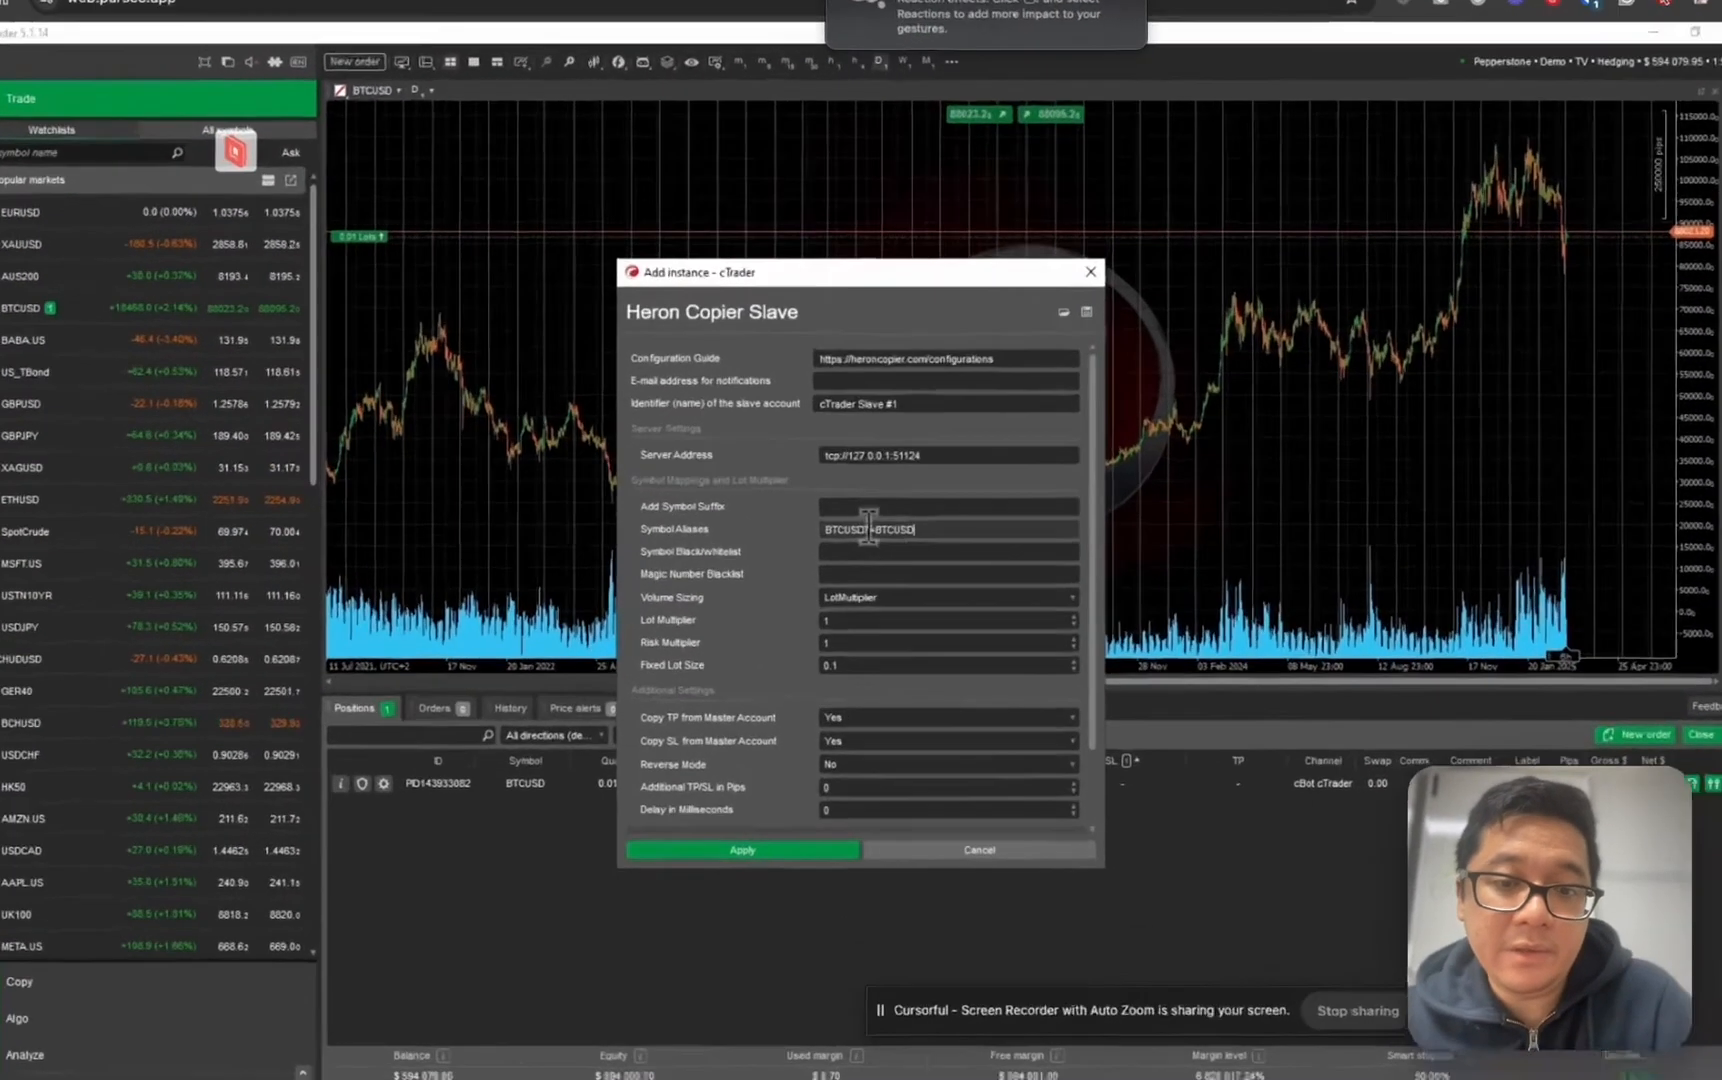
pyautogui.moveTo(869, 528); pyautogui.dragTo(780, 529)
pyautogui.click(897, 529)
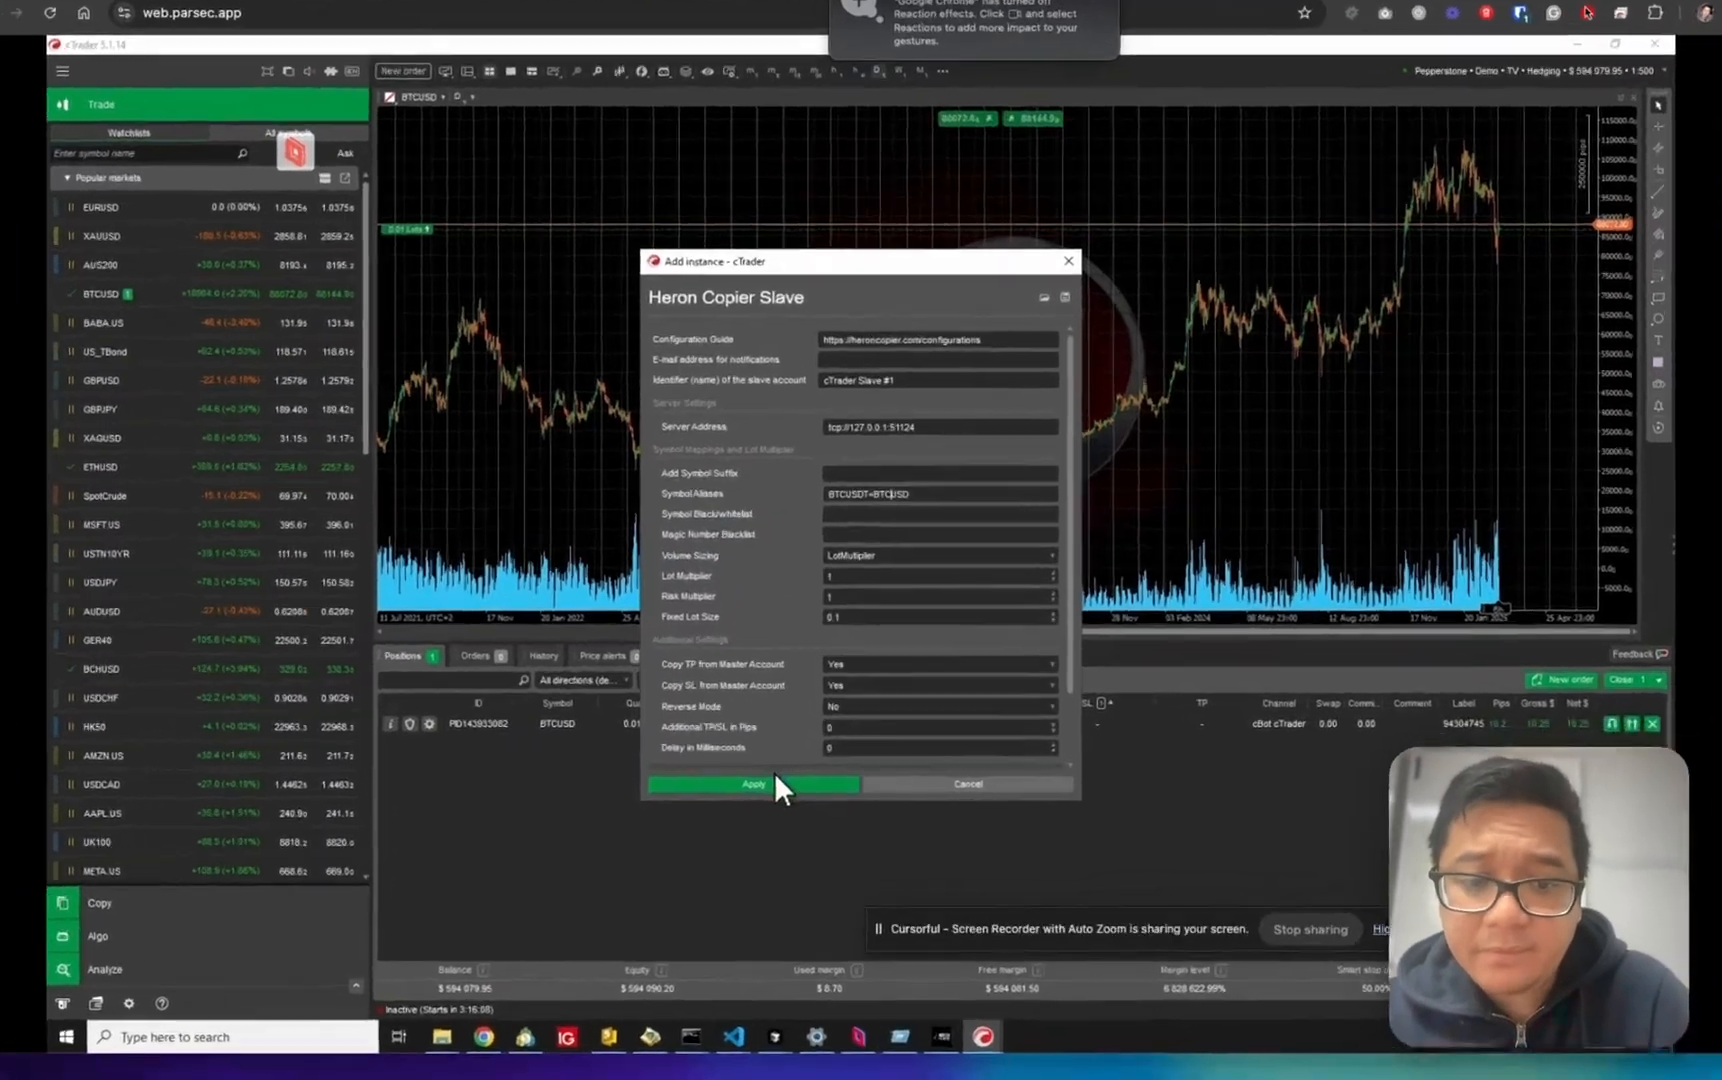
pyautogui.click(780, 774)
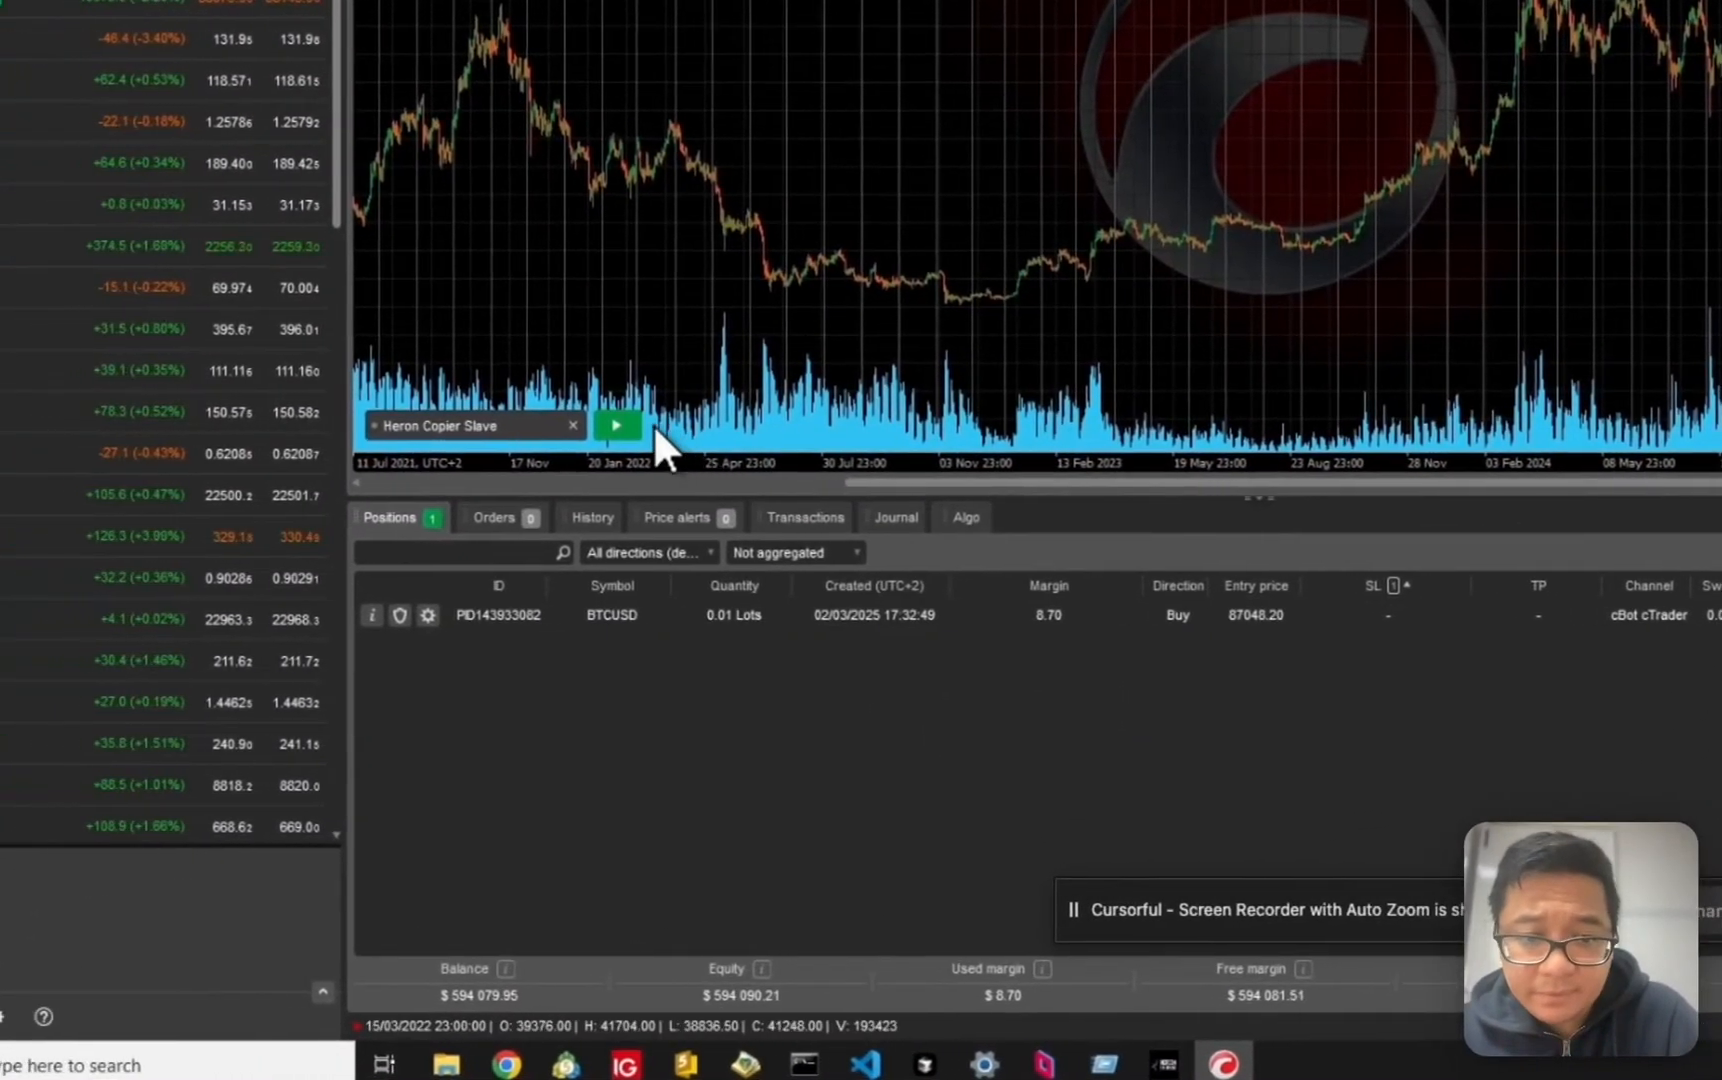
# Start the Heron Copier Slave cBot and close the open 0.01-lot BTCUSD position
pyautogui.click(470, 465)
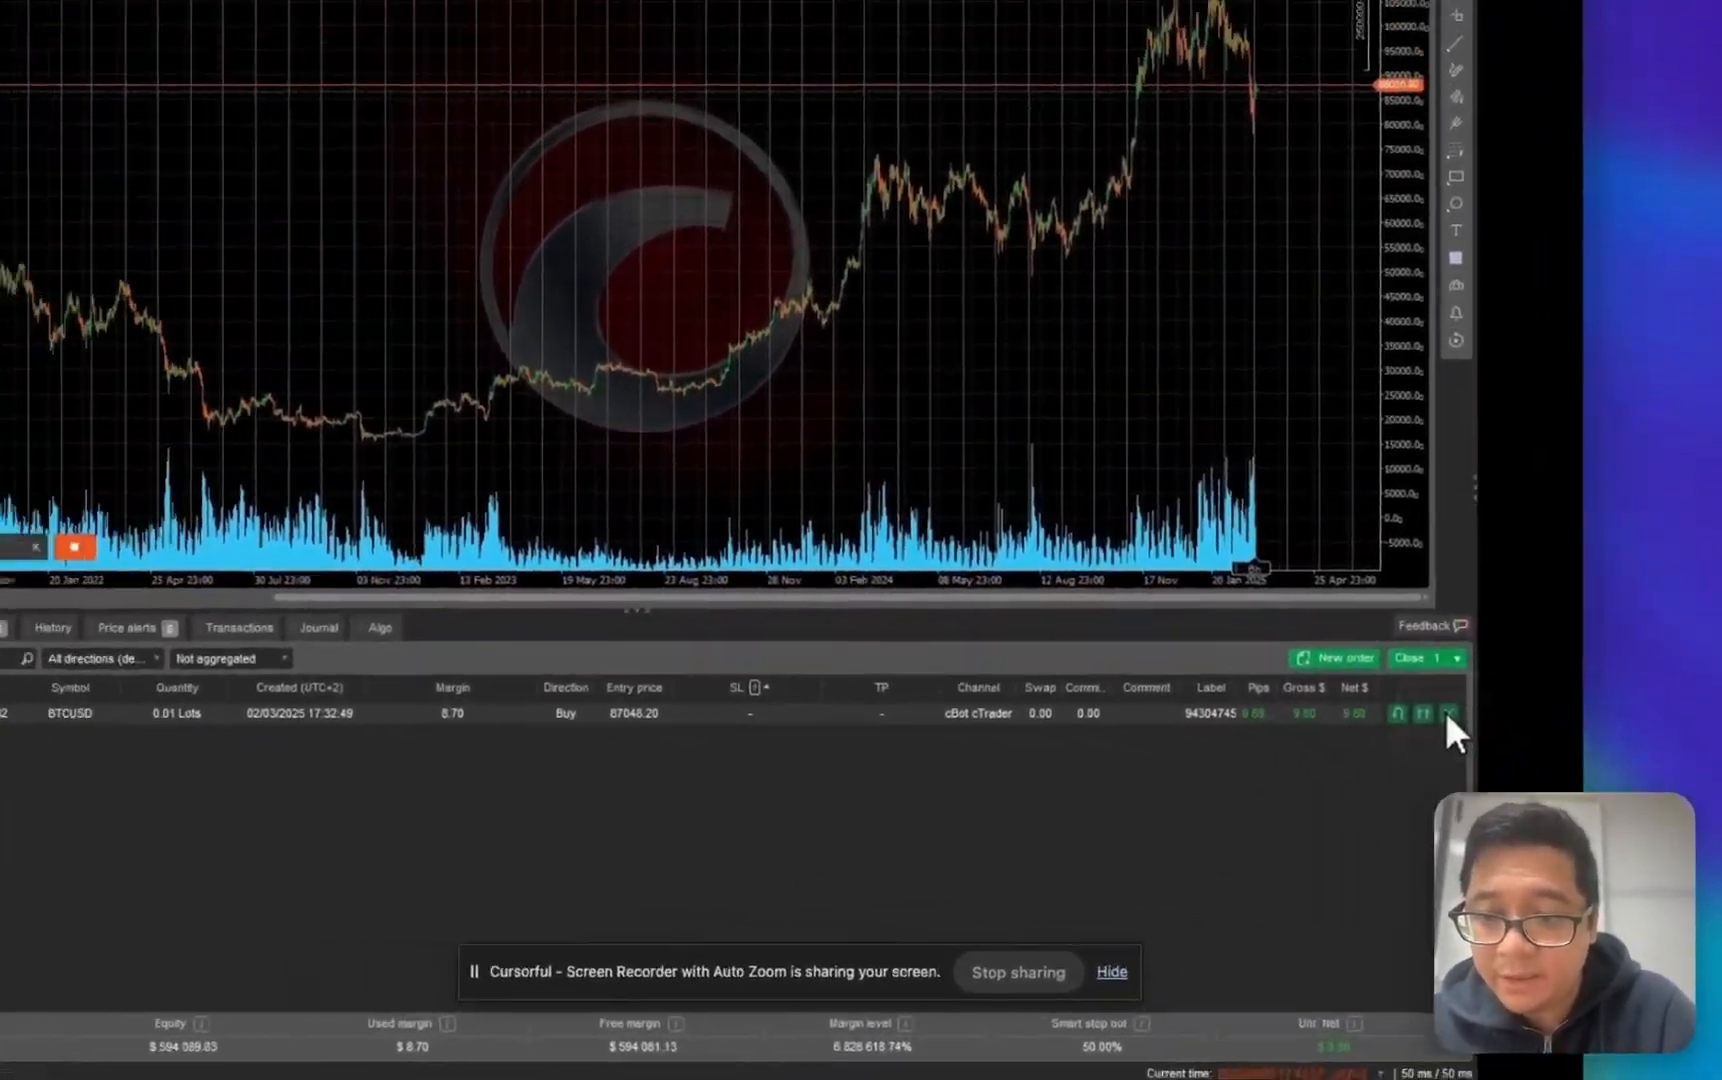
pyautogui.click(1538, 727)
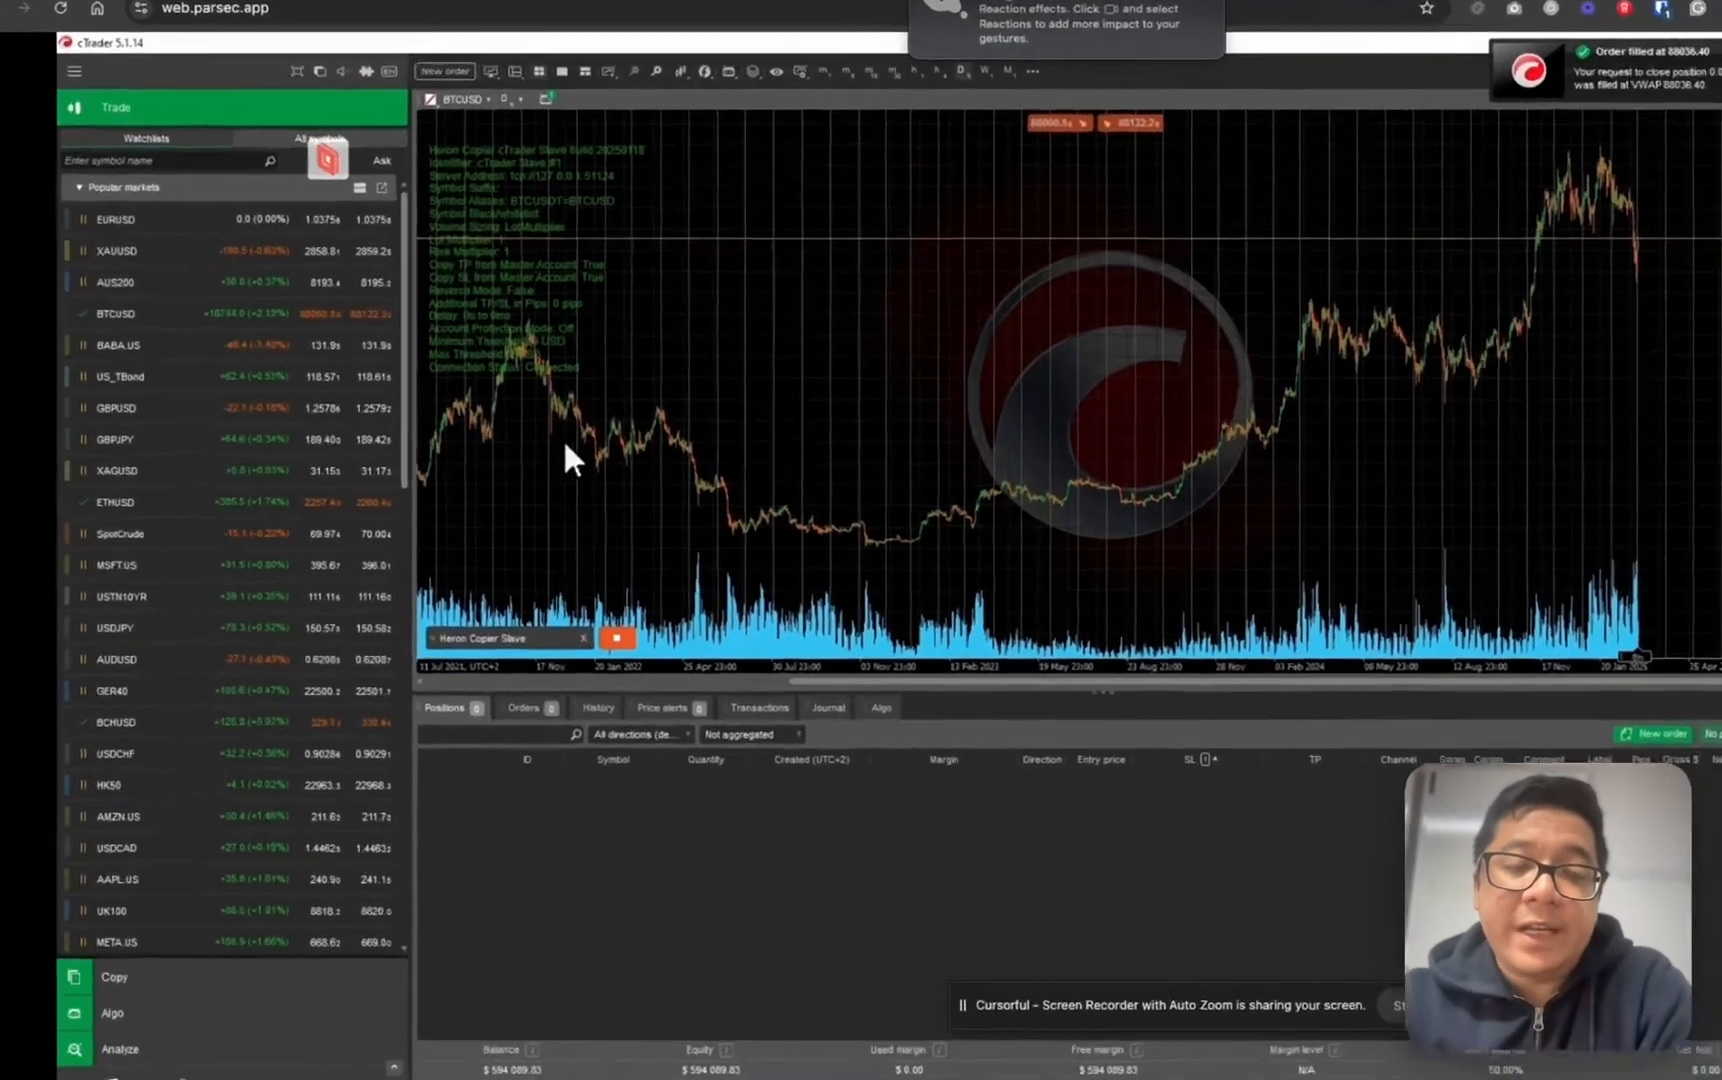
pyautogui.moveTo(629, 447); pyautogui.dragTo(772, 402)
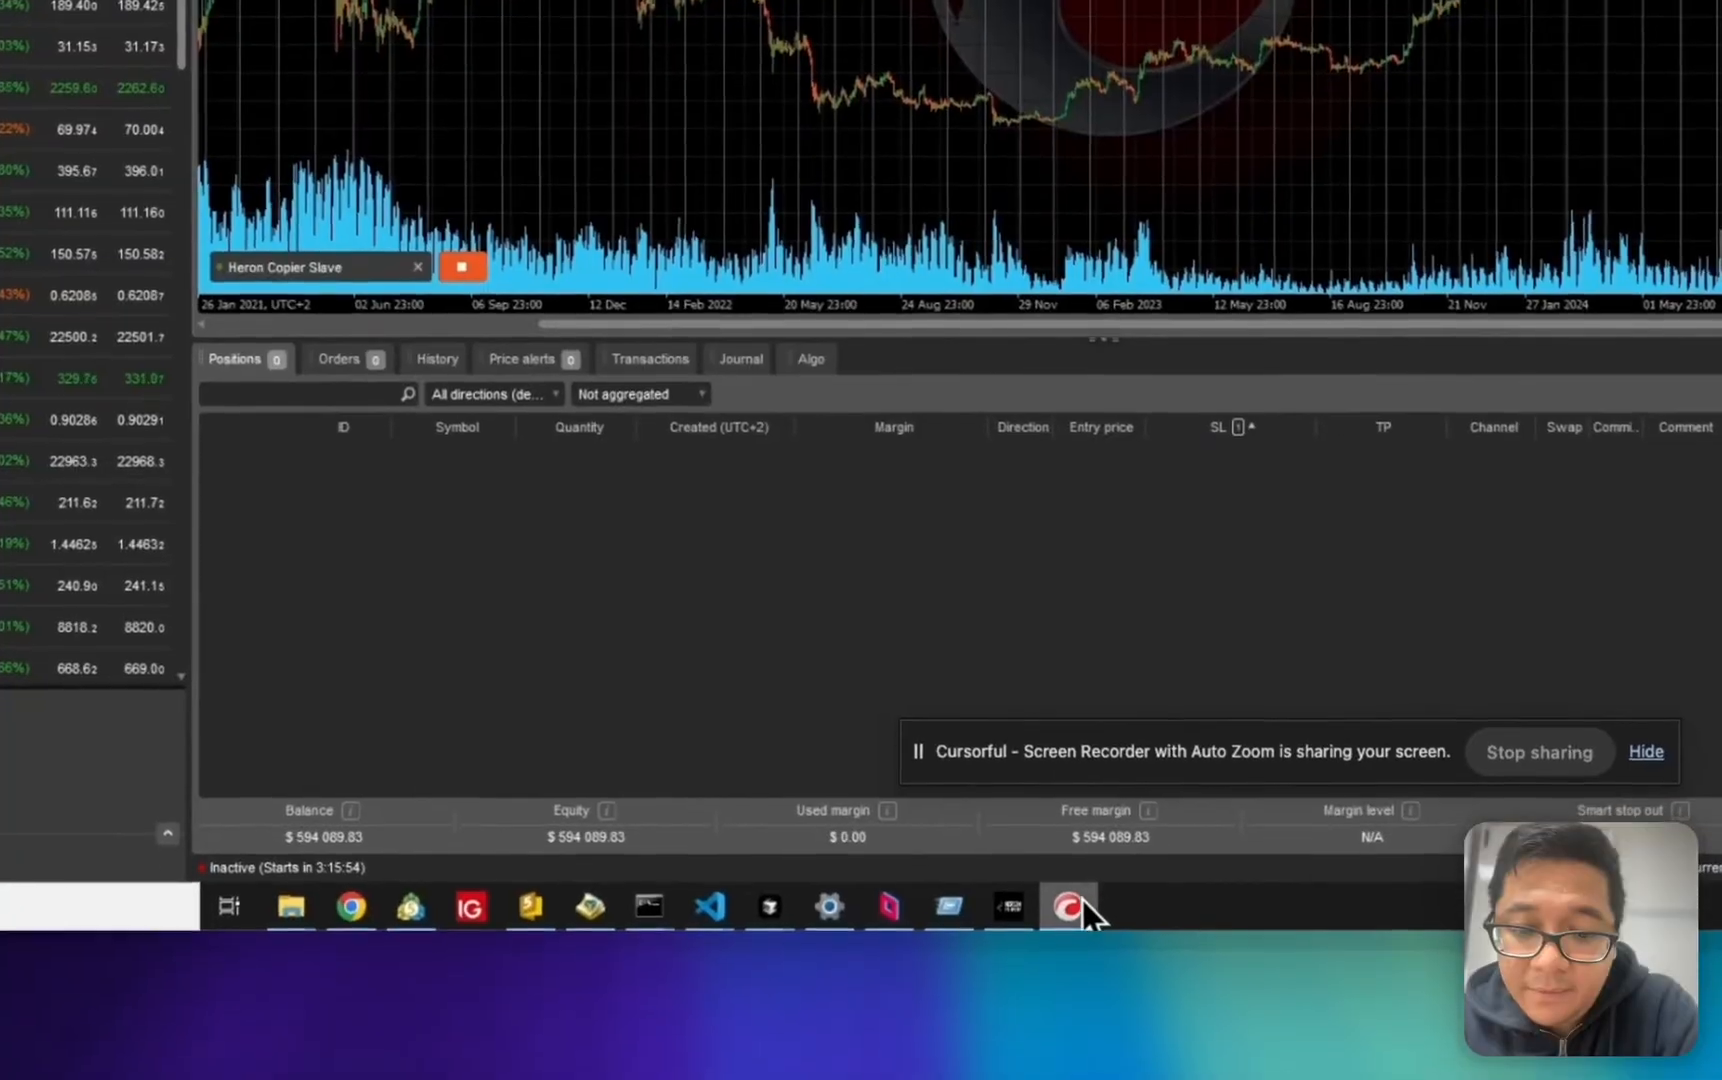
# Switch back to Heron Copier Connector, dismiss the cTrader launch message and examine the cTrader slave account on the dashboard
pyautogui.click(1060, 993)
pyautogui.click(939, 430)
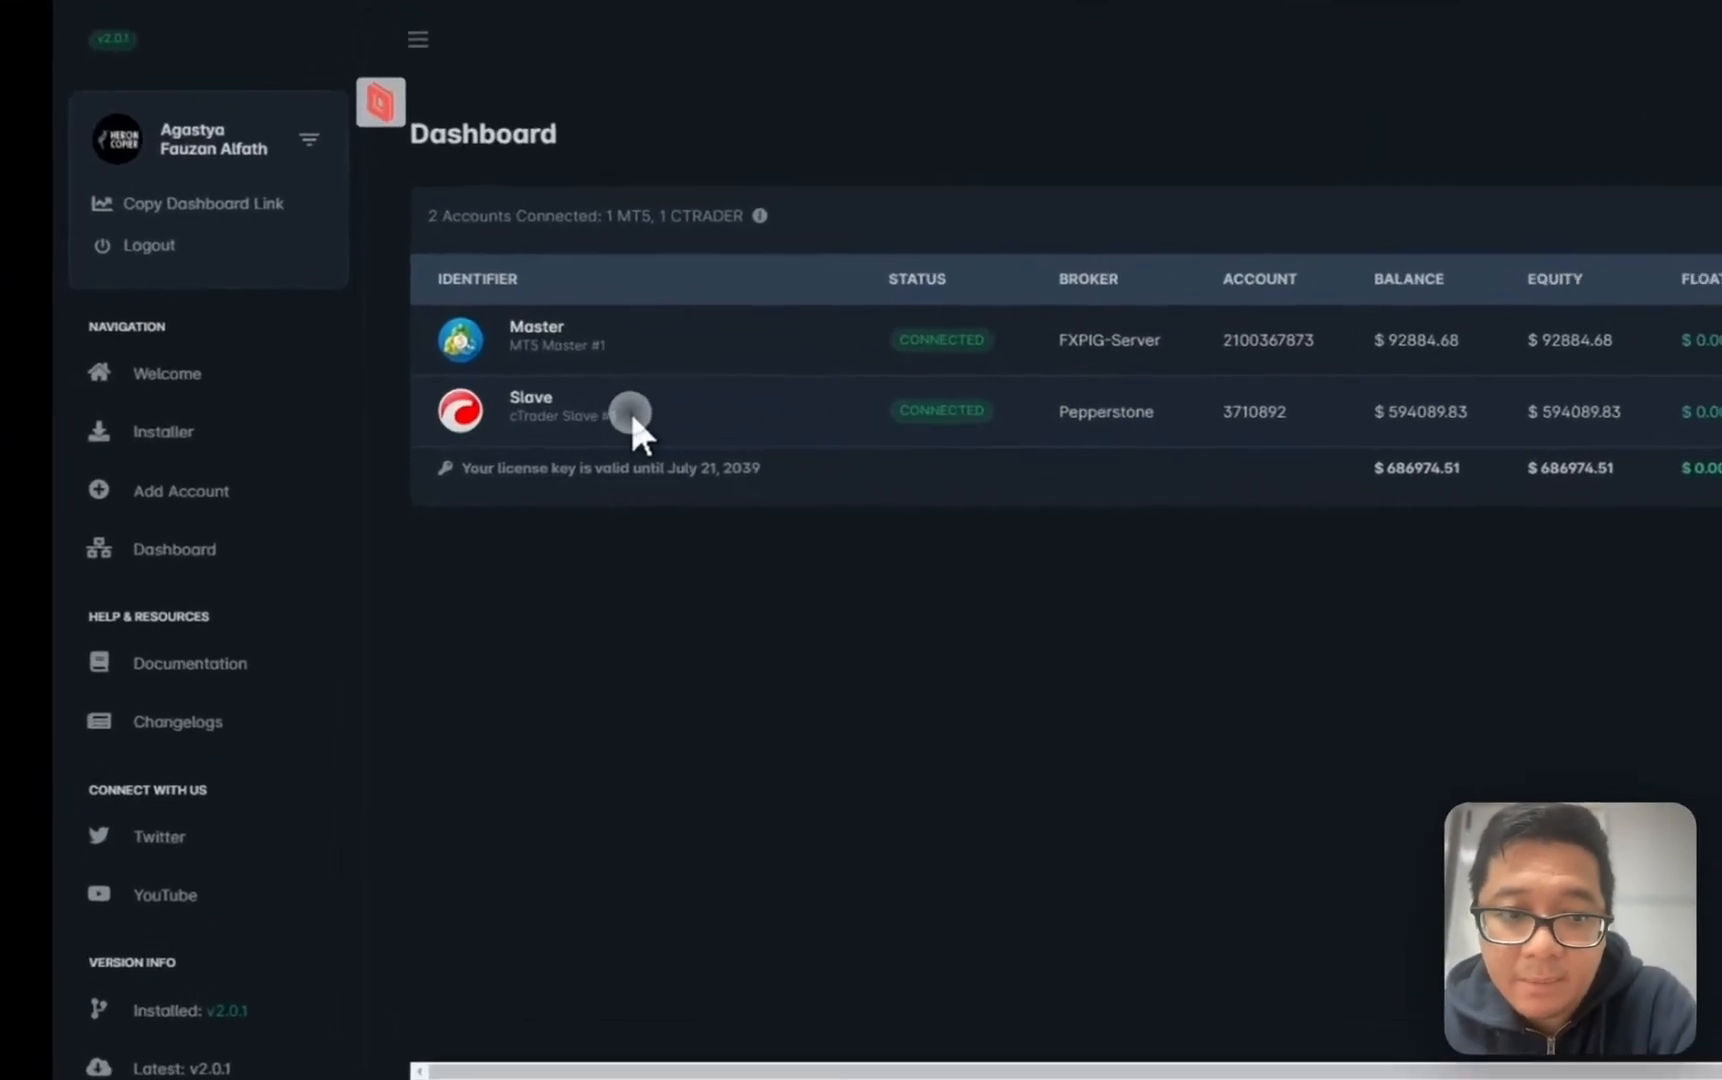
pyautogui.moveTo(543, 441); pyautogui.dragTo(622, 434)
pyautogui.click(622, 434)
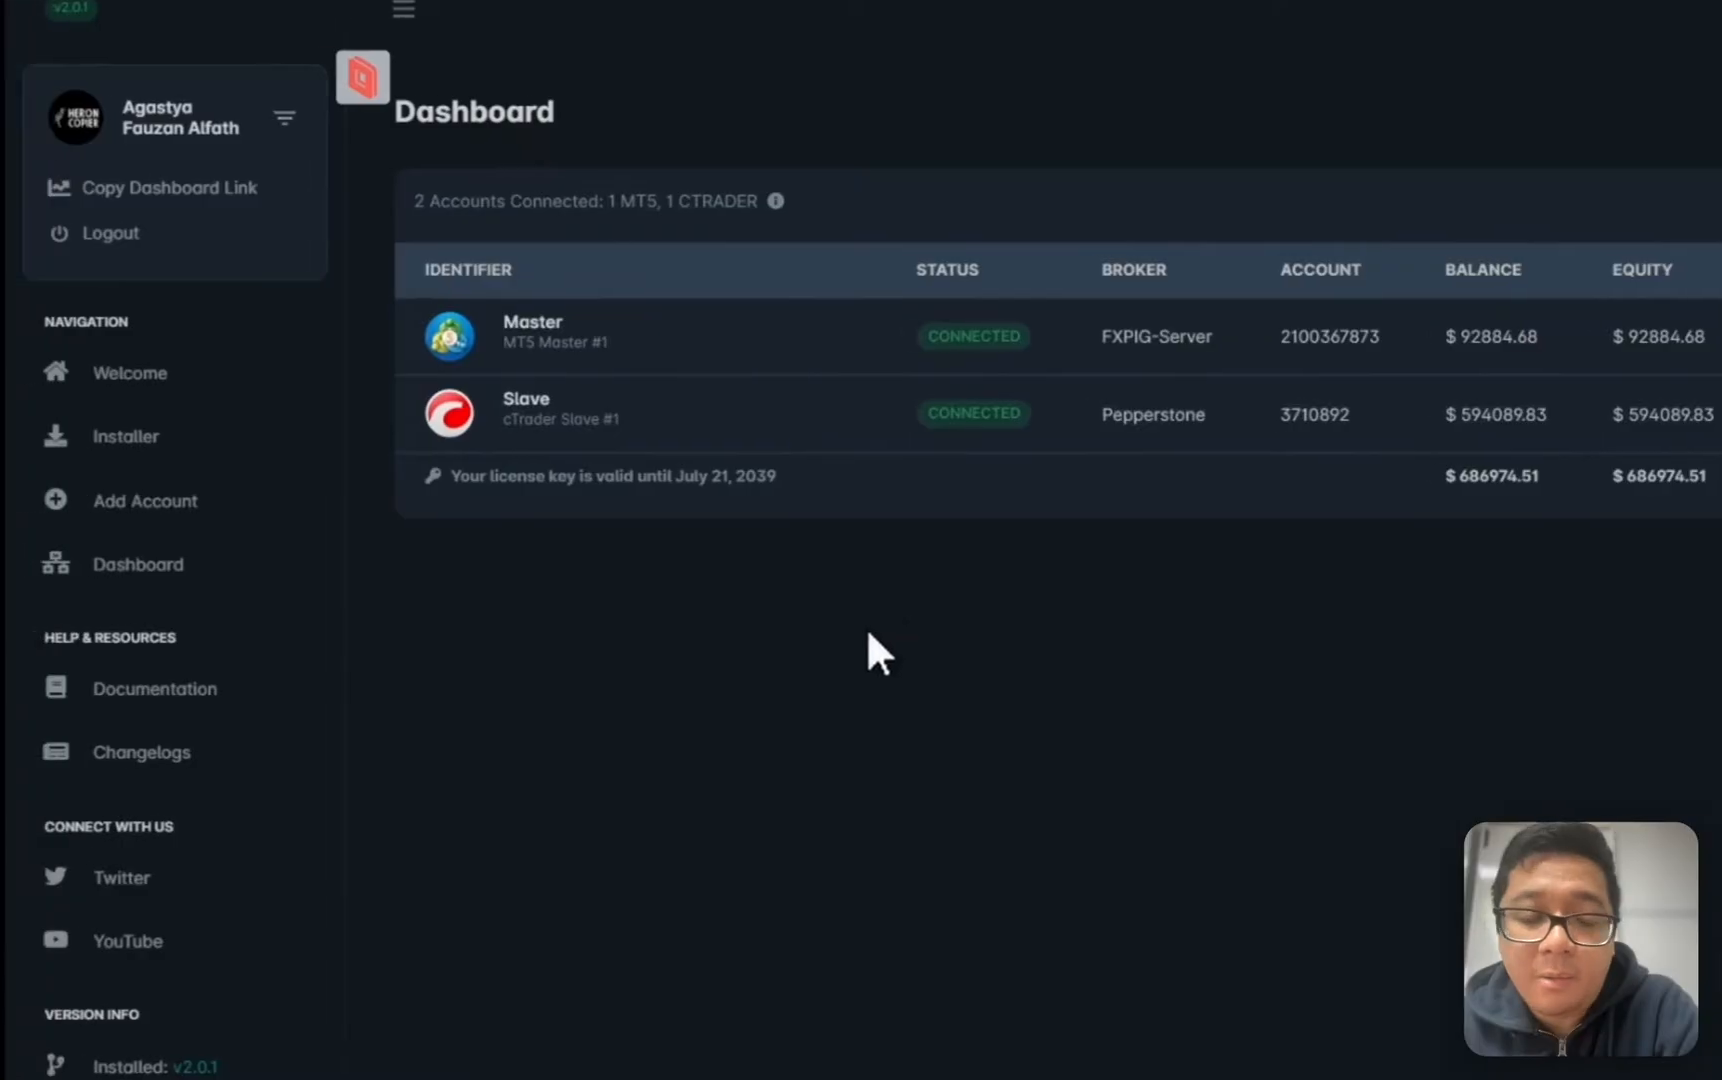
# Start adding a slave account with MatchTrader as the trading platform and review its configuration form
pyautogui.click(571, 503)
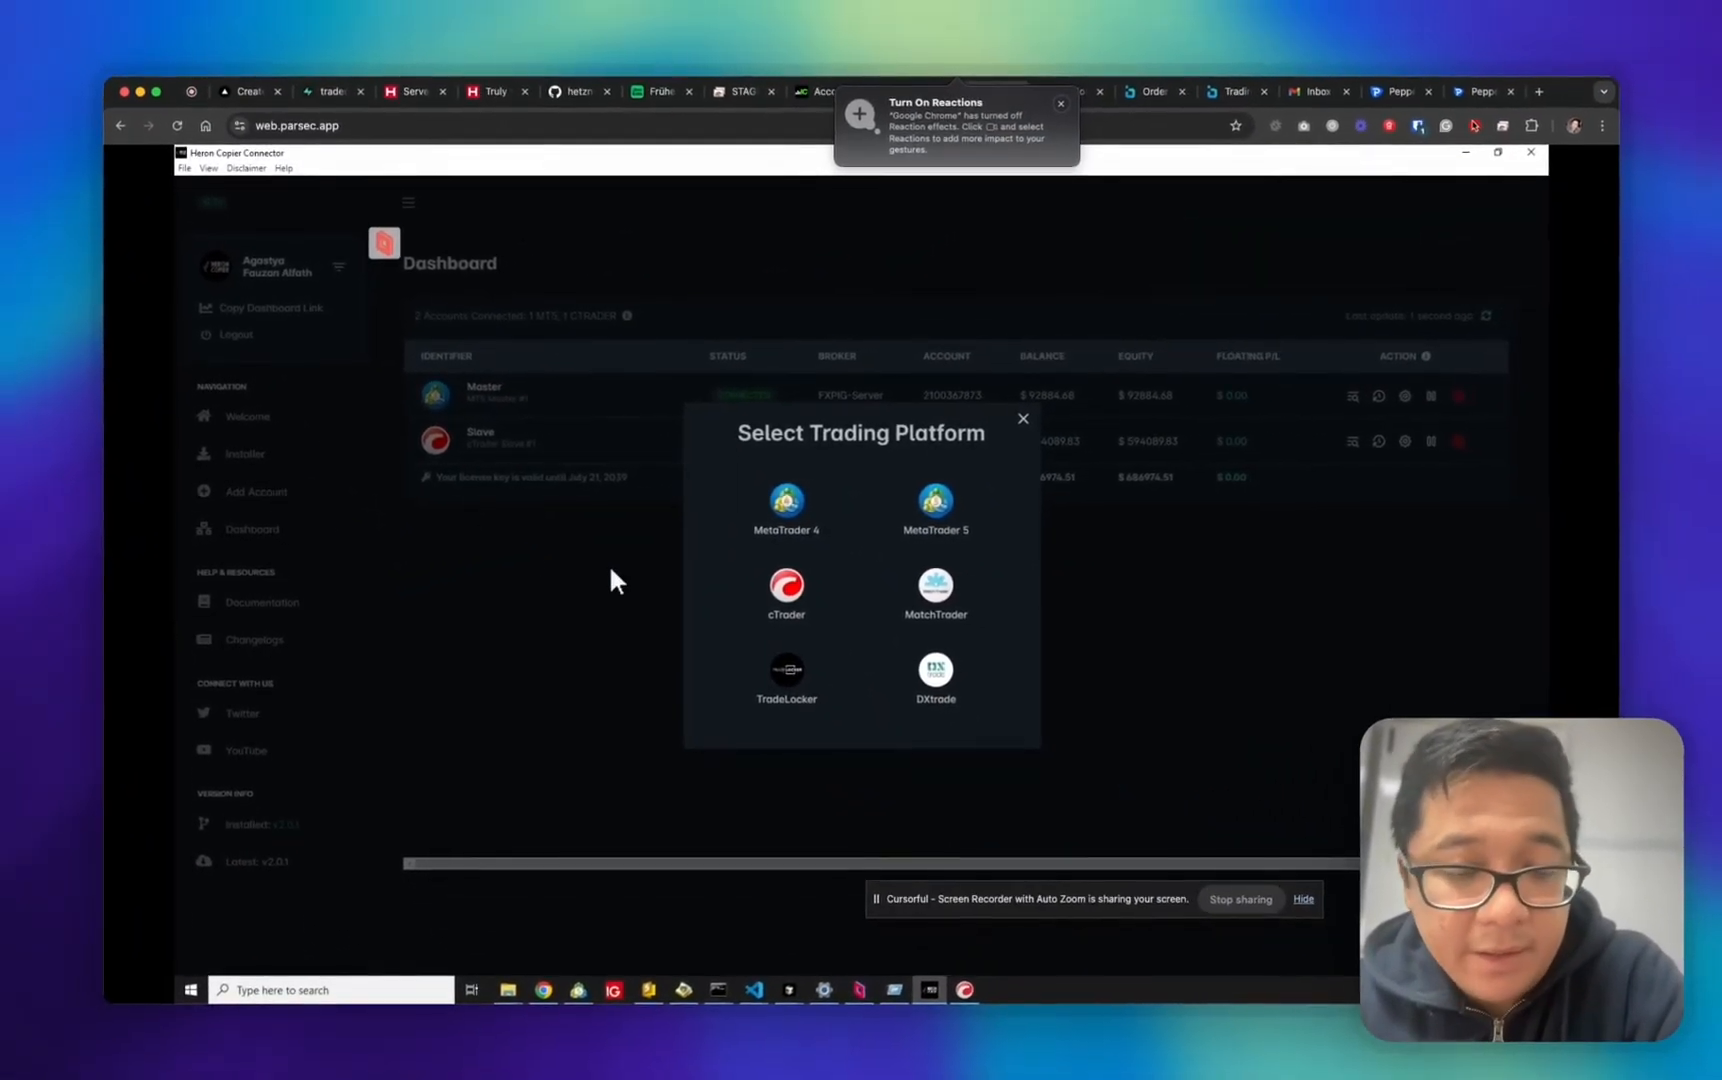
pyautogui.click(960, 597)
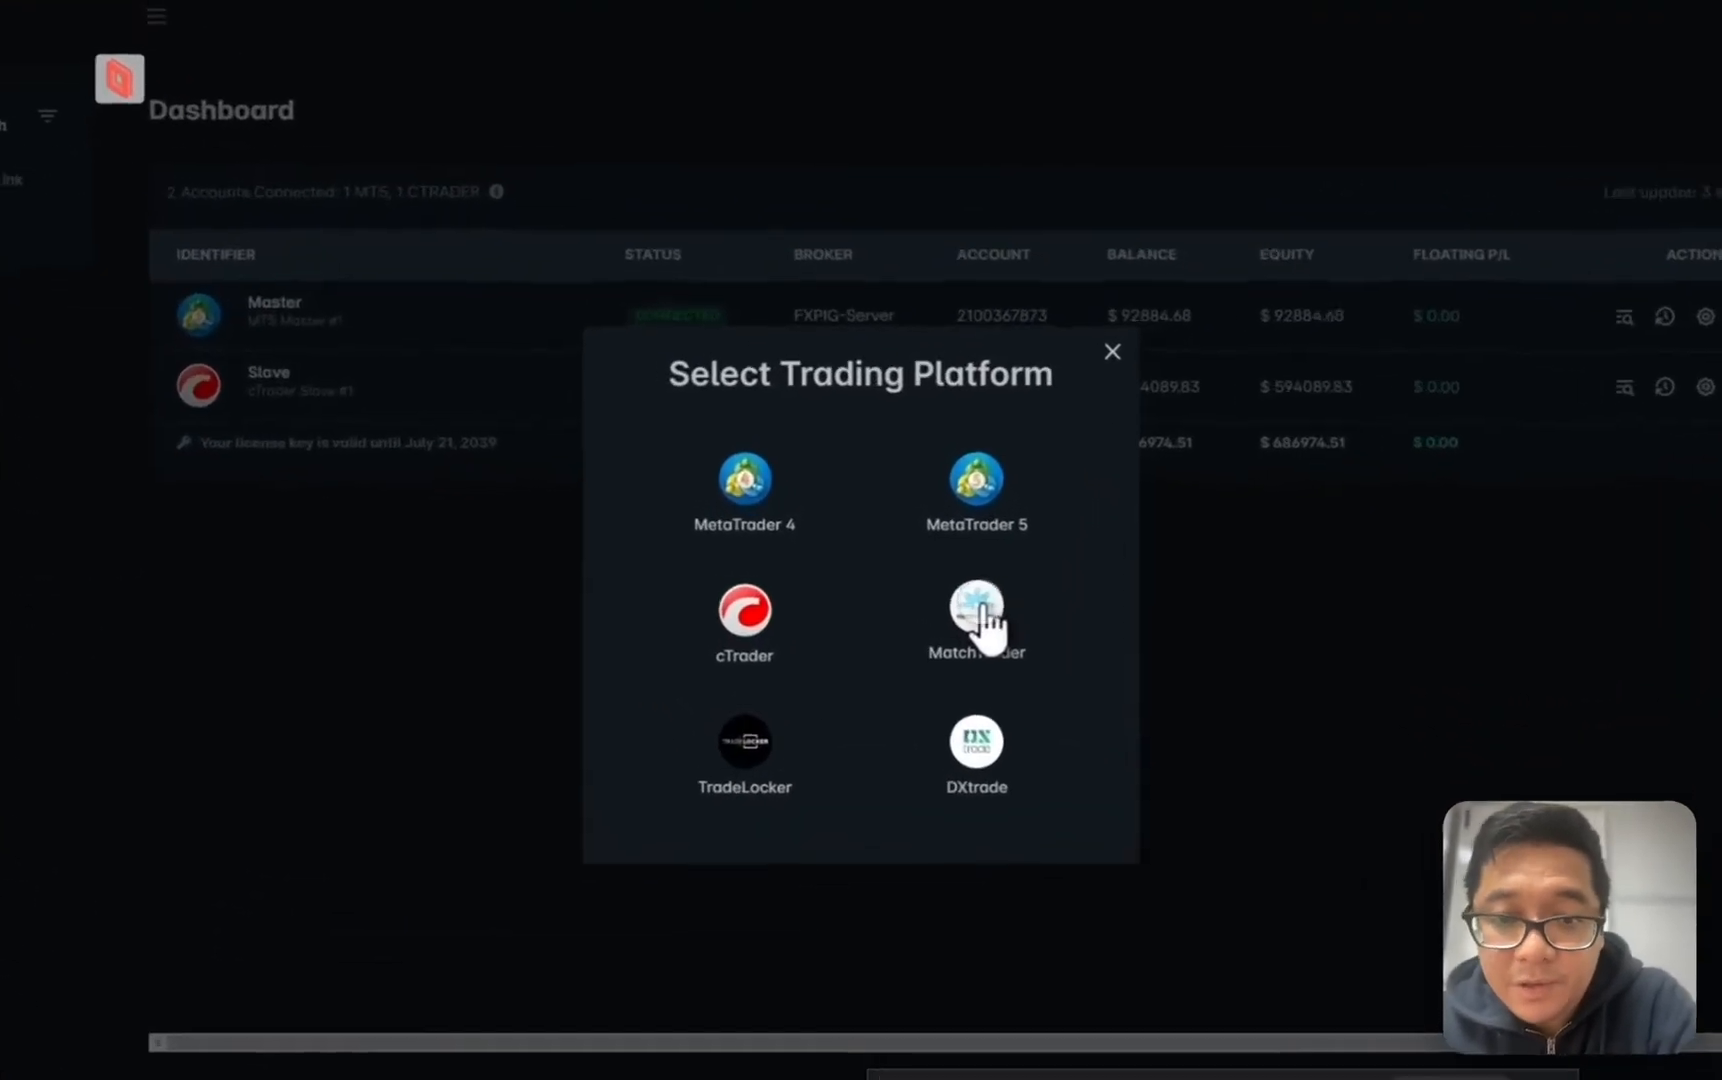
pyautogui.click(938, 682)
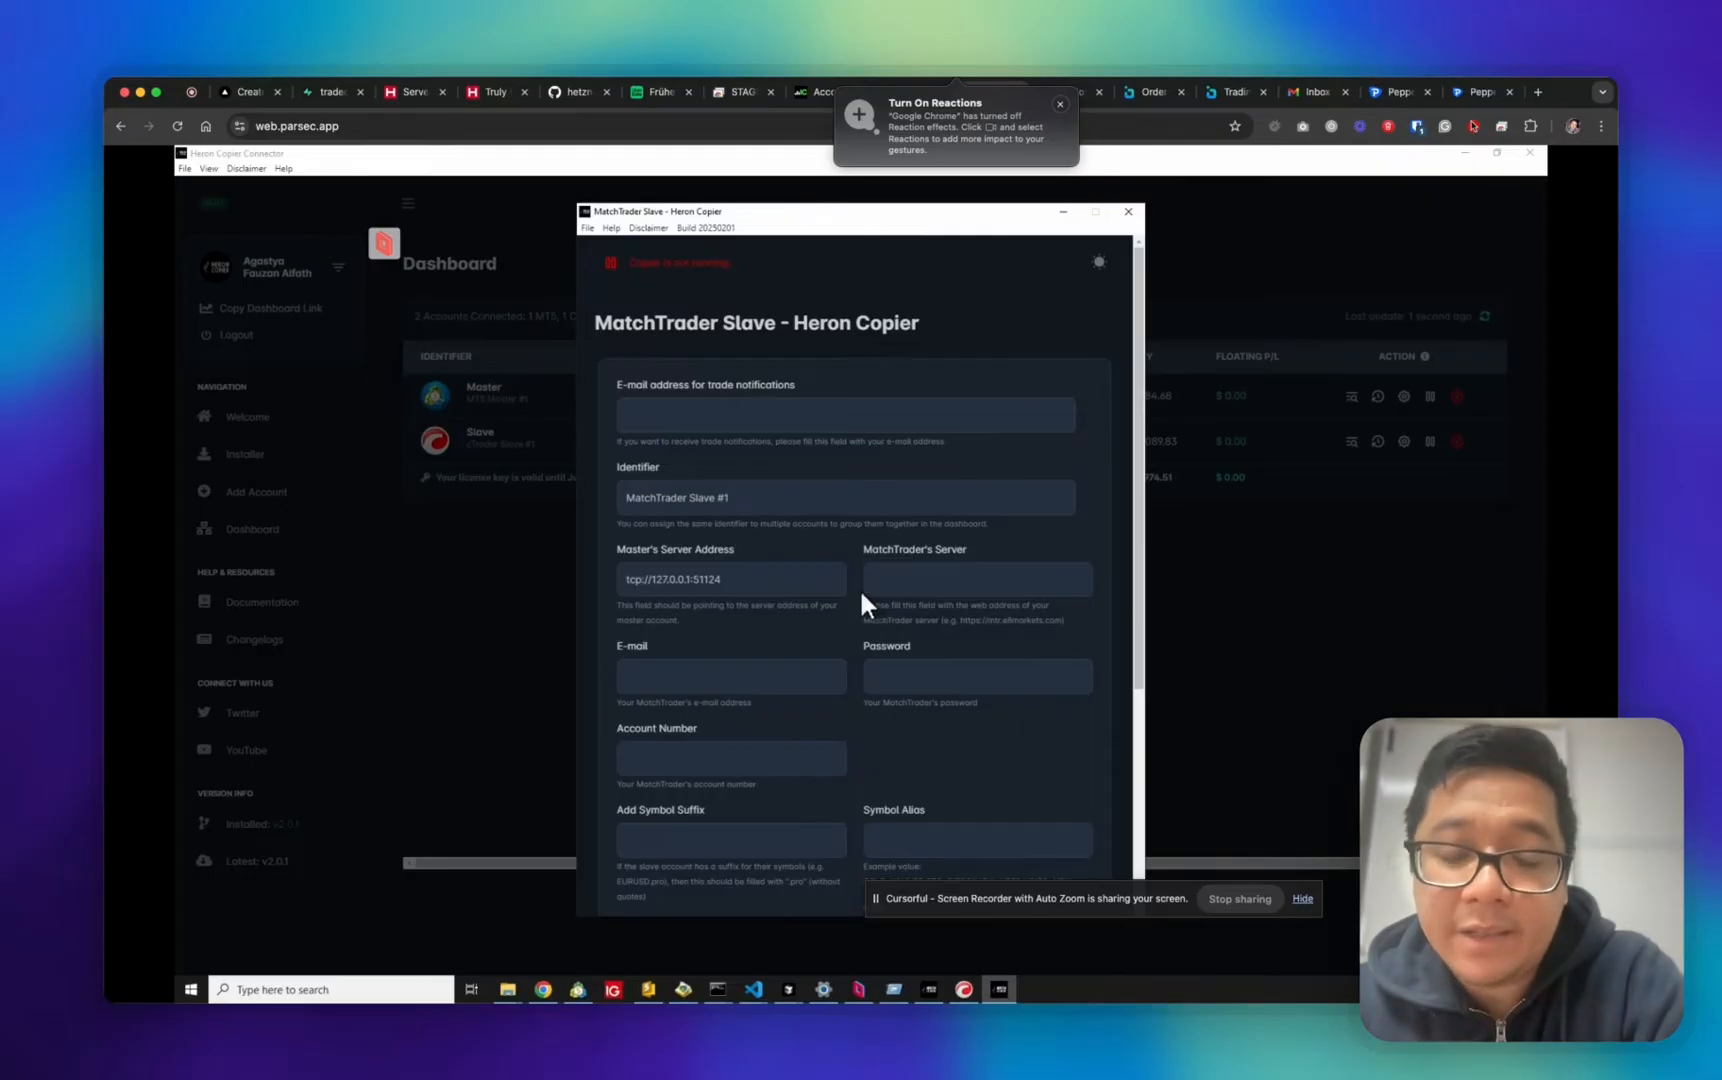
pyautogui.scroll(-3, 772, 457)
pyautogui.scroll(3, 772, 457)
pyautogui.scroll(-3, 800, 480)
pyautogui.scroll(3, 903, 360)
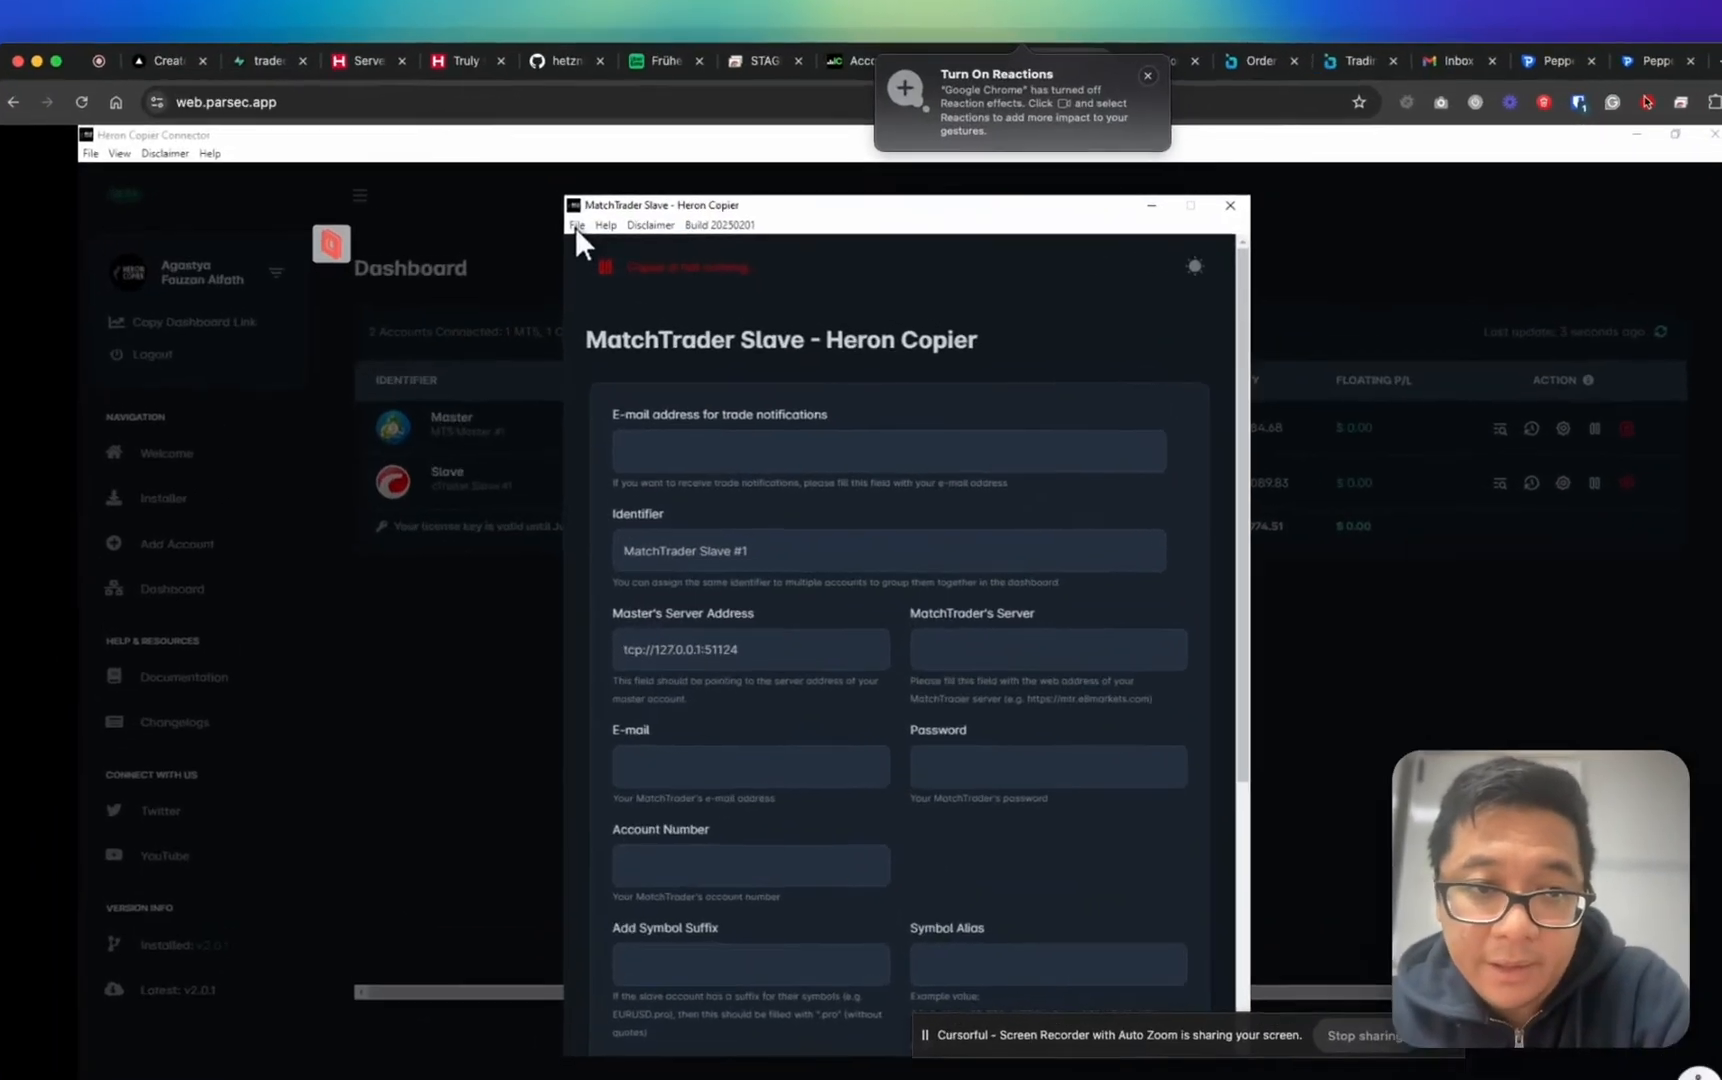
# Load the matchtrader.ini profile into the MatchTrader Slave configuration and start the copier
pyautogui.click(587, 228)
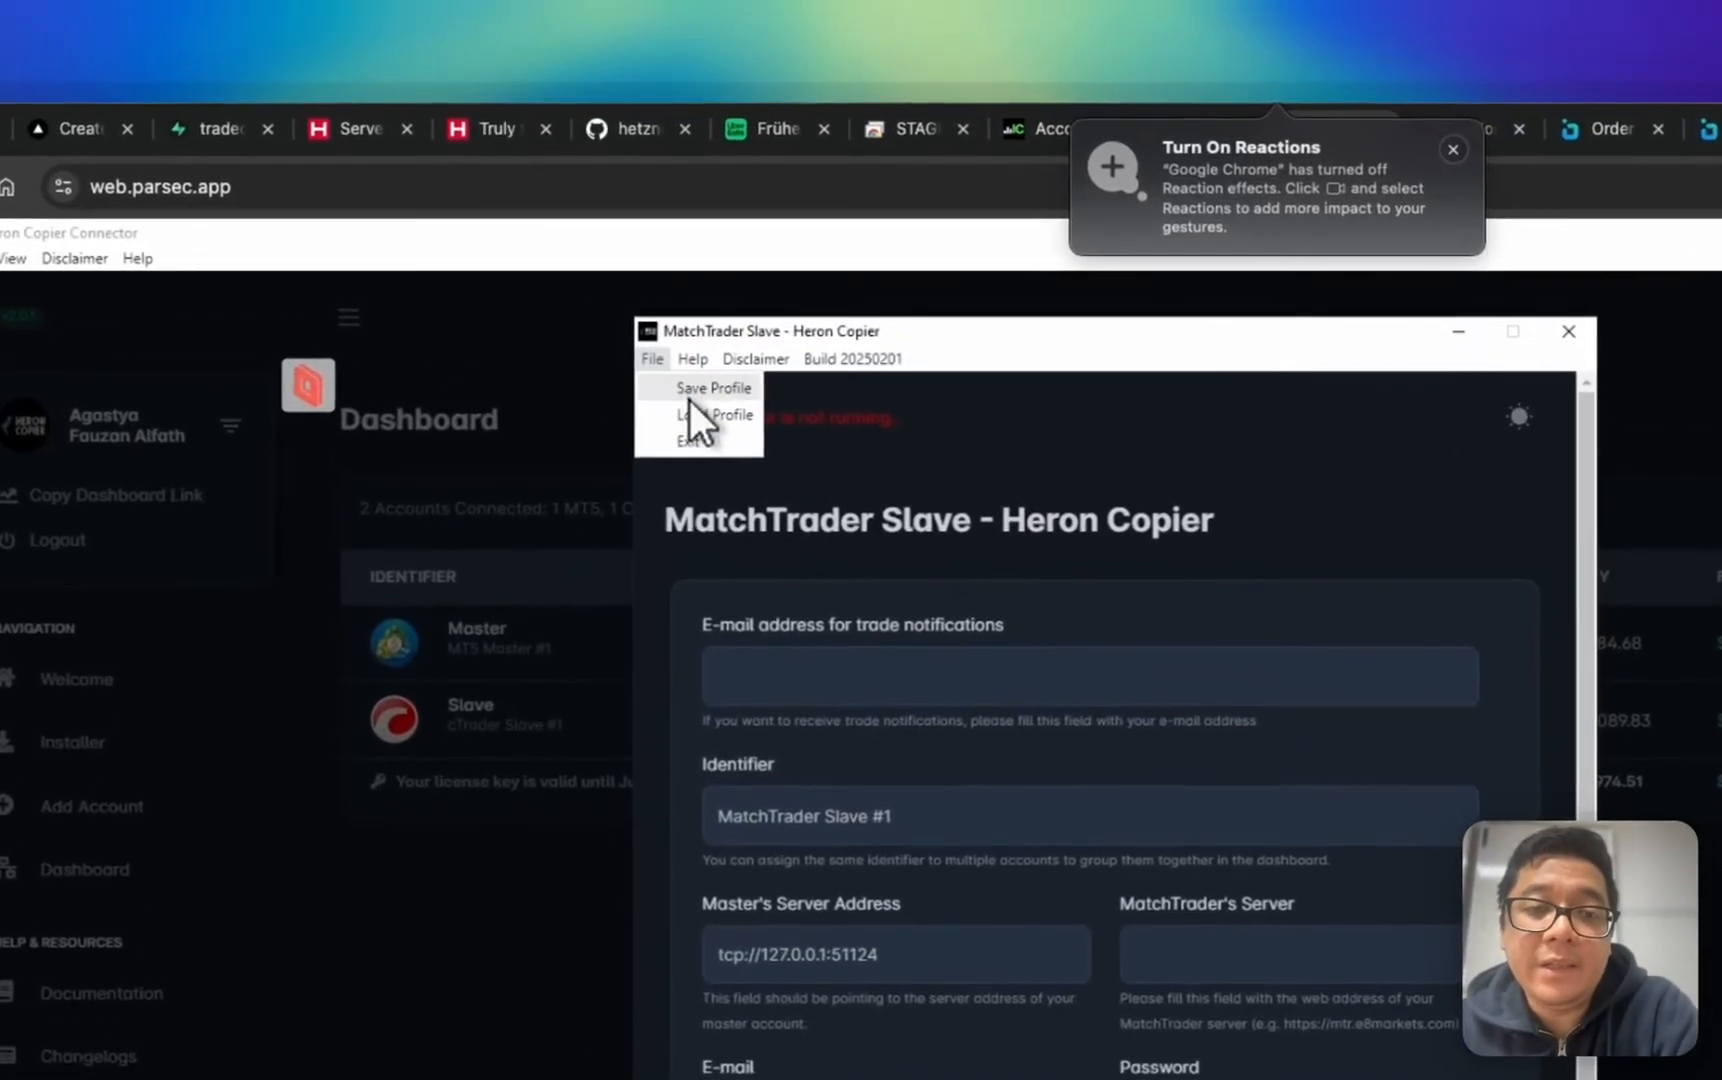
pyautogui.click(687, 415)
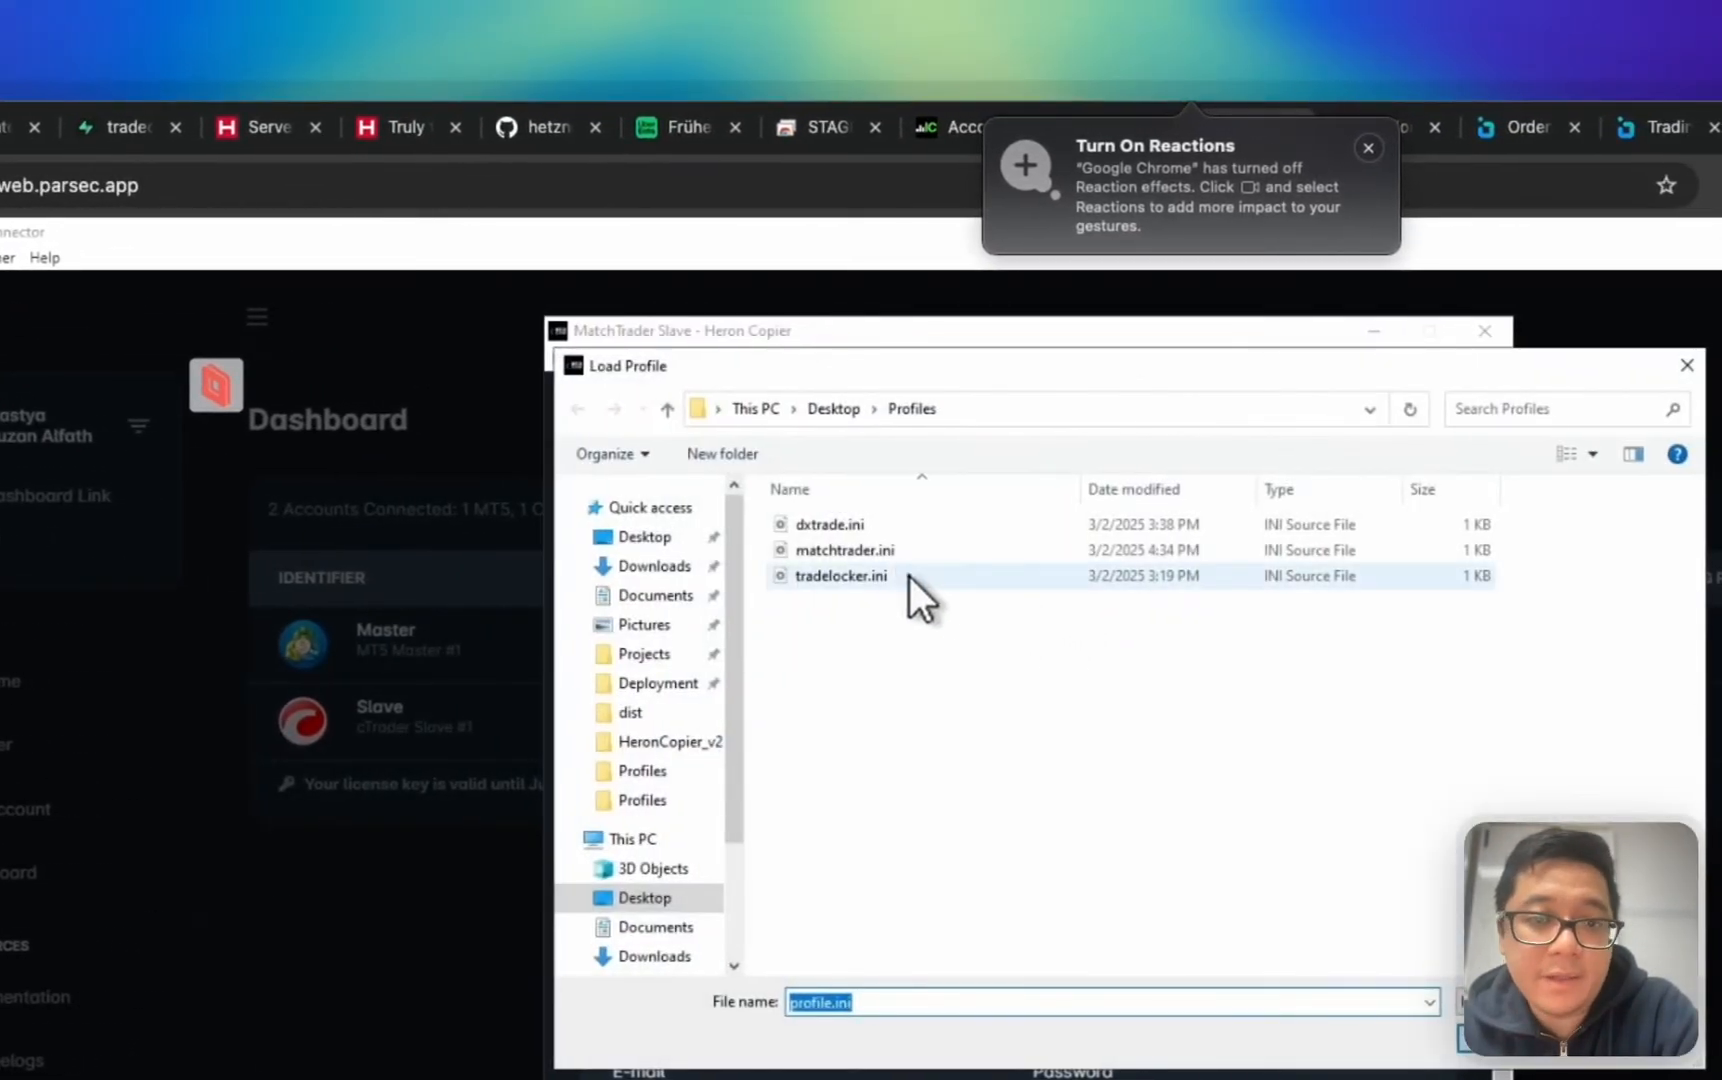
pyautogui.doubleClick(876, 552)
pyautogui.scroll(-5, 1048, 702)
pyautogui.scroll(5, 1039, 679)
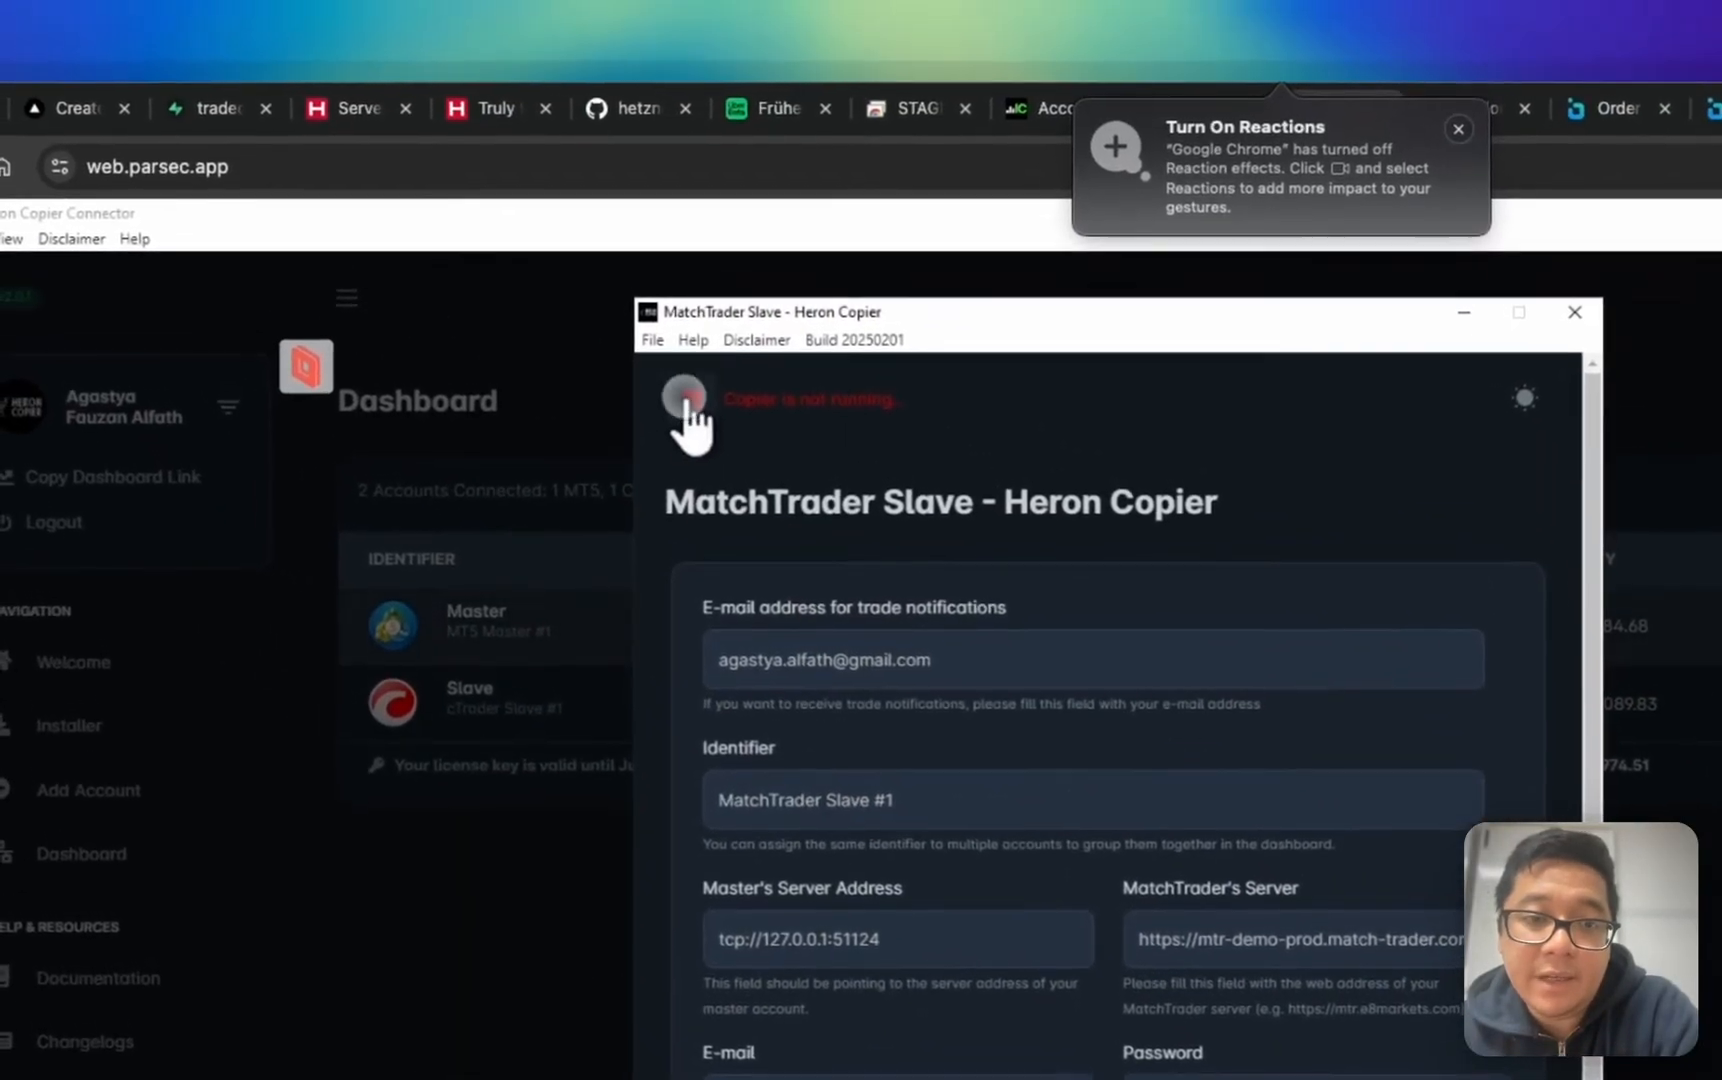
pyautogui.click(686, 399)
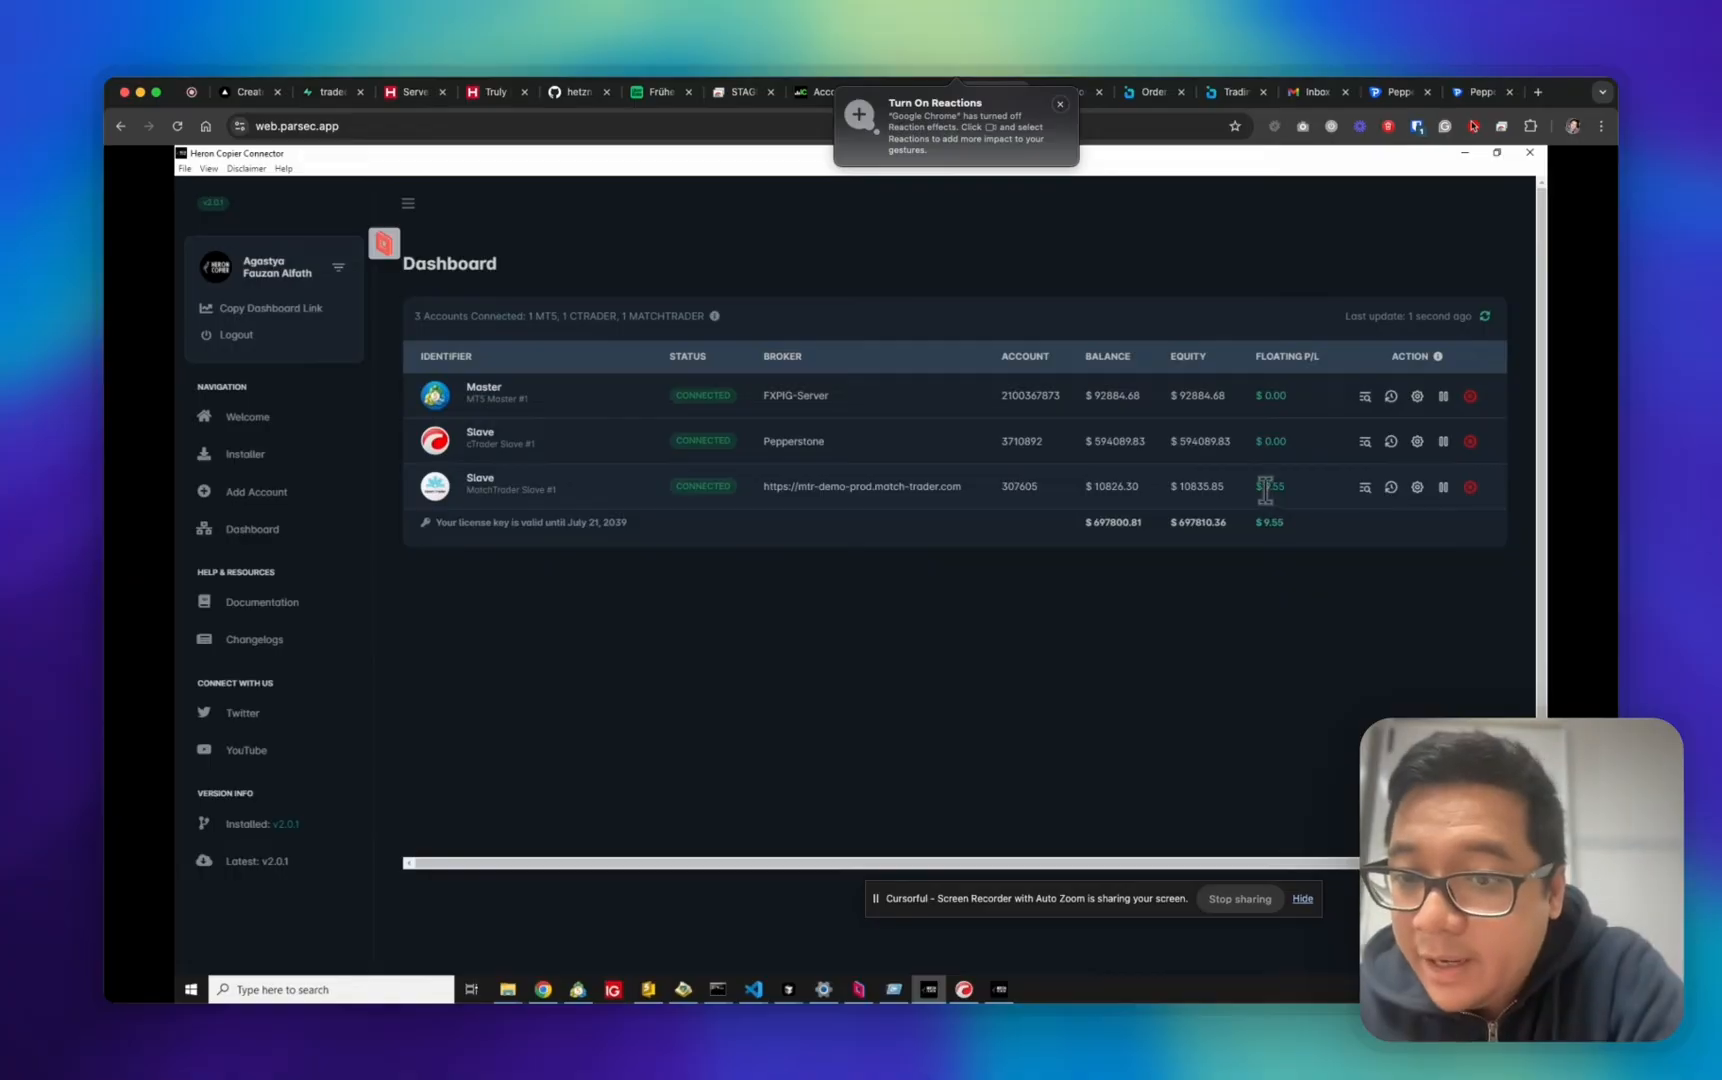
# Close all positions on MatchTrader Slave #1 from the dashboard and examine its open positions list
pyautogui.click(1469, 488)
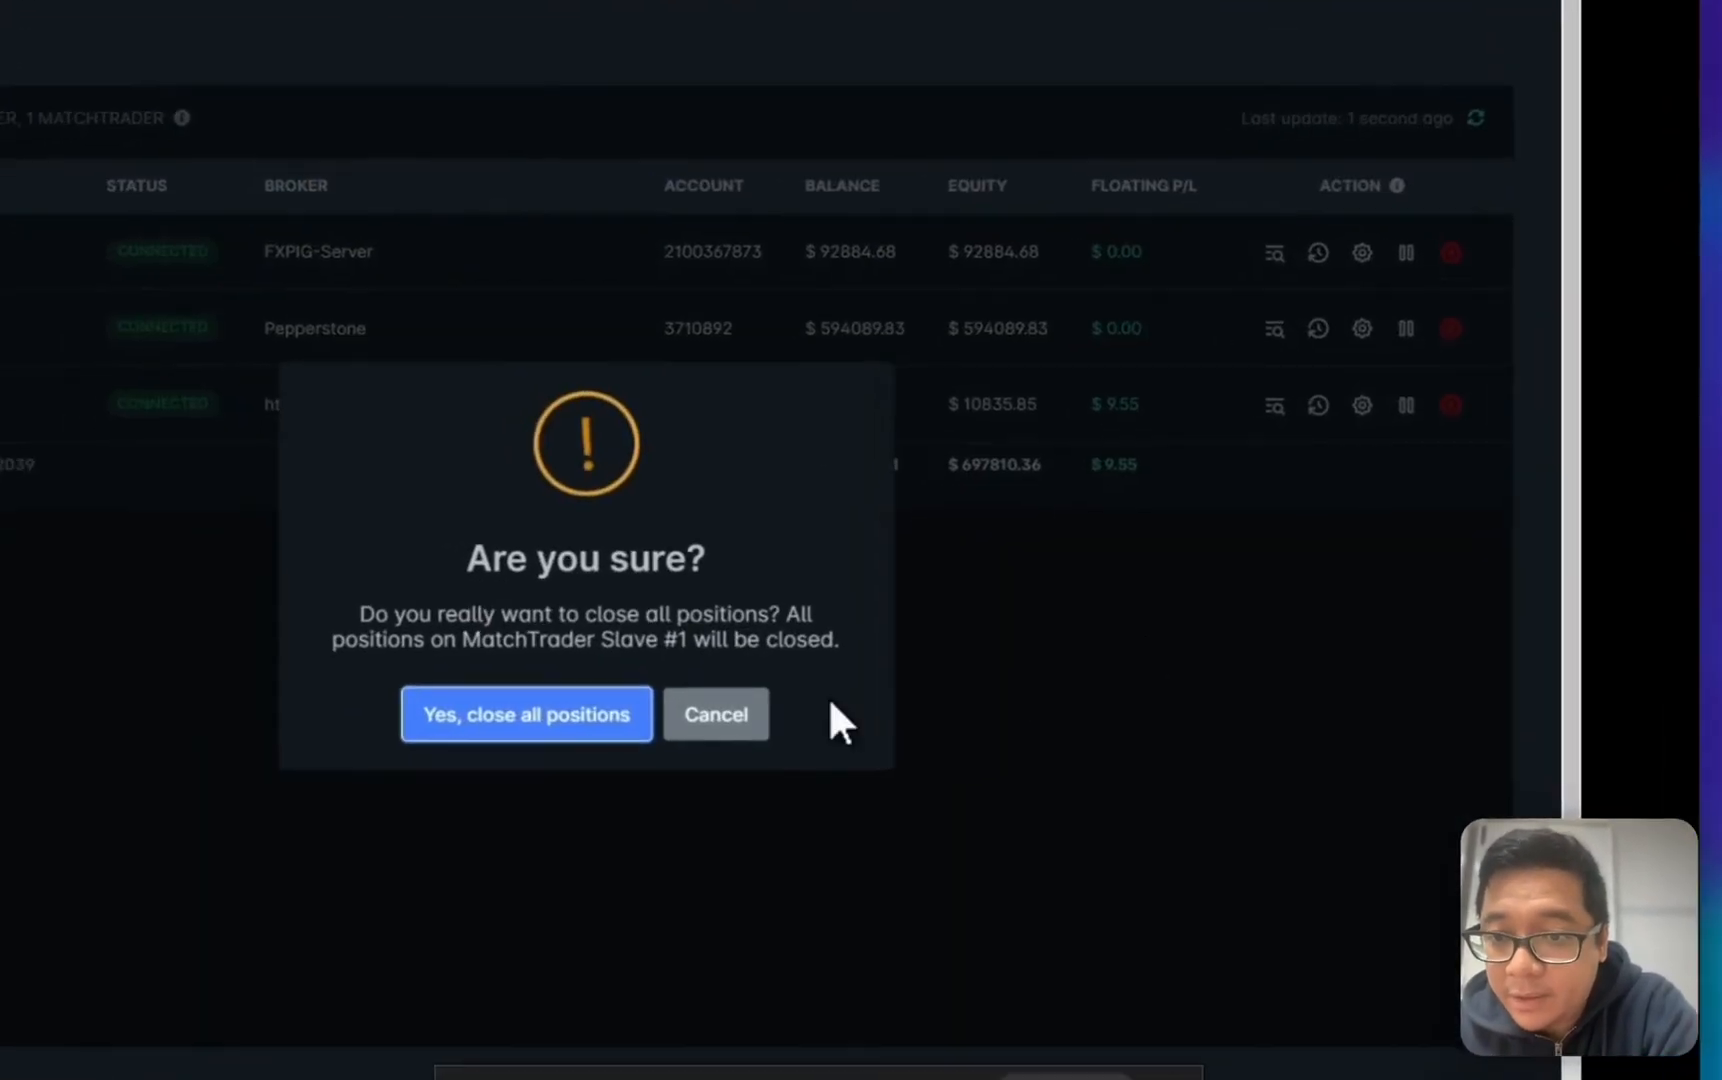
pyautogui.click(885, 650)
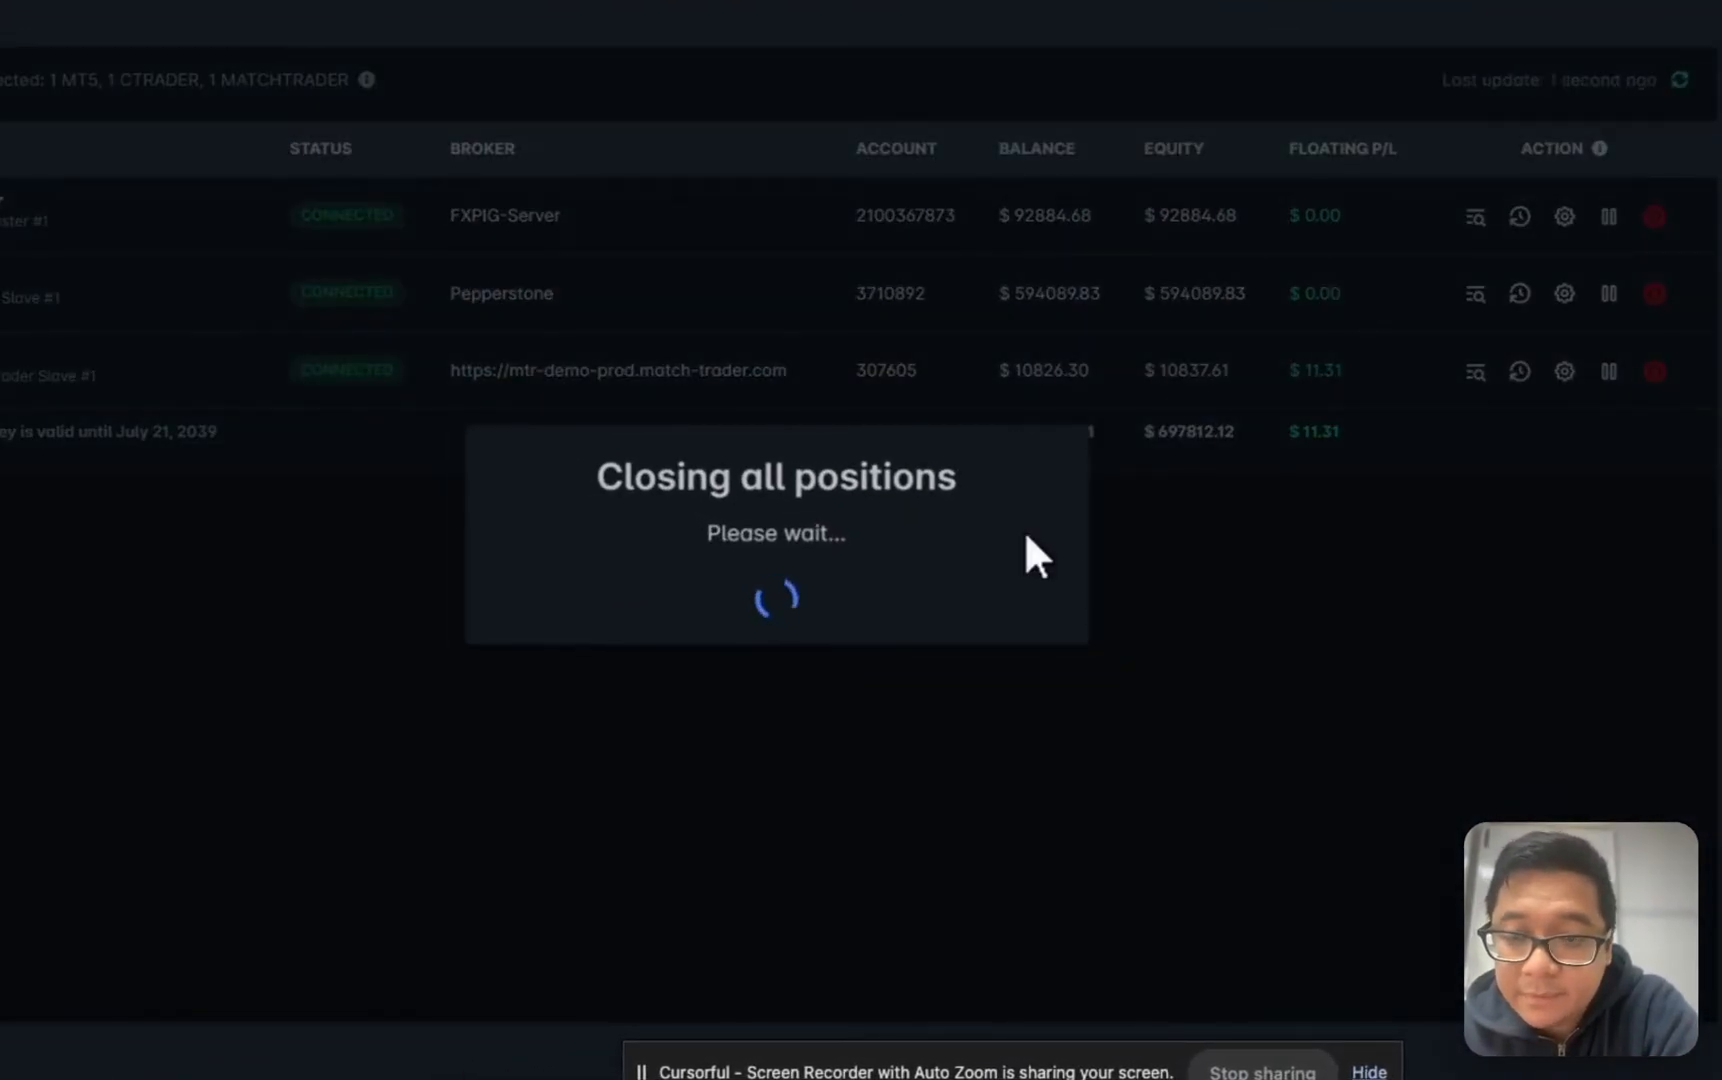
pyautogui.click(785, 680)
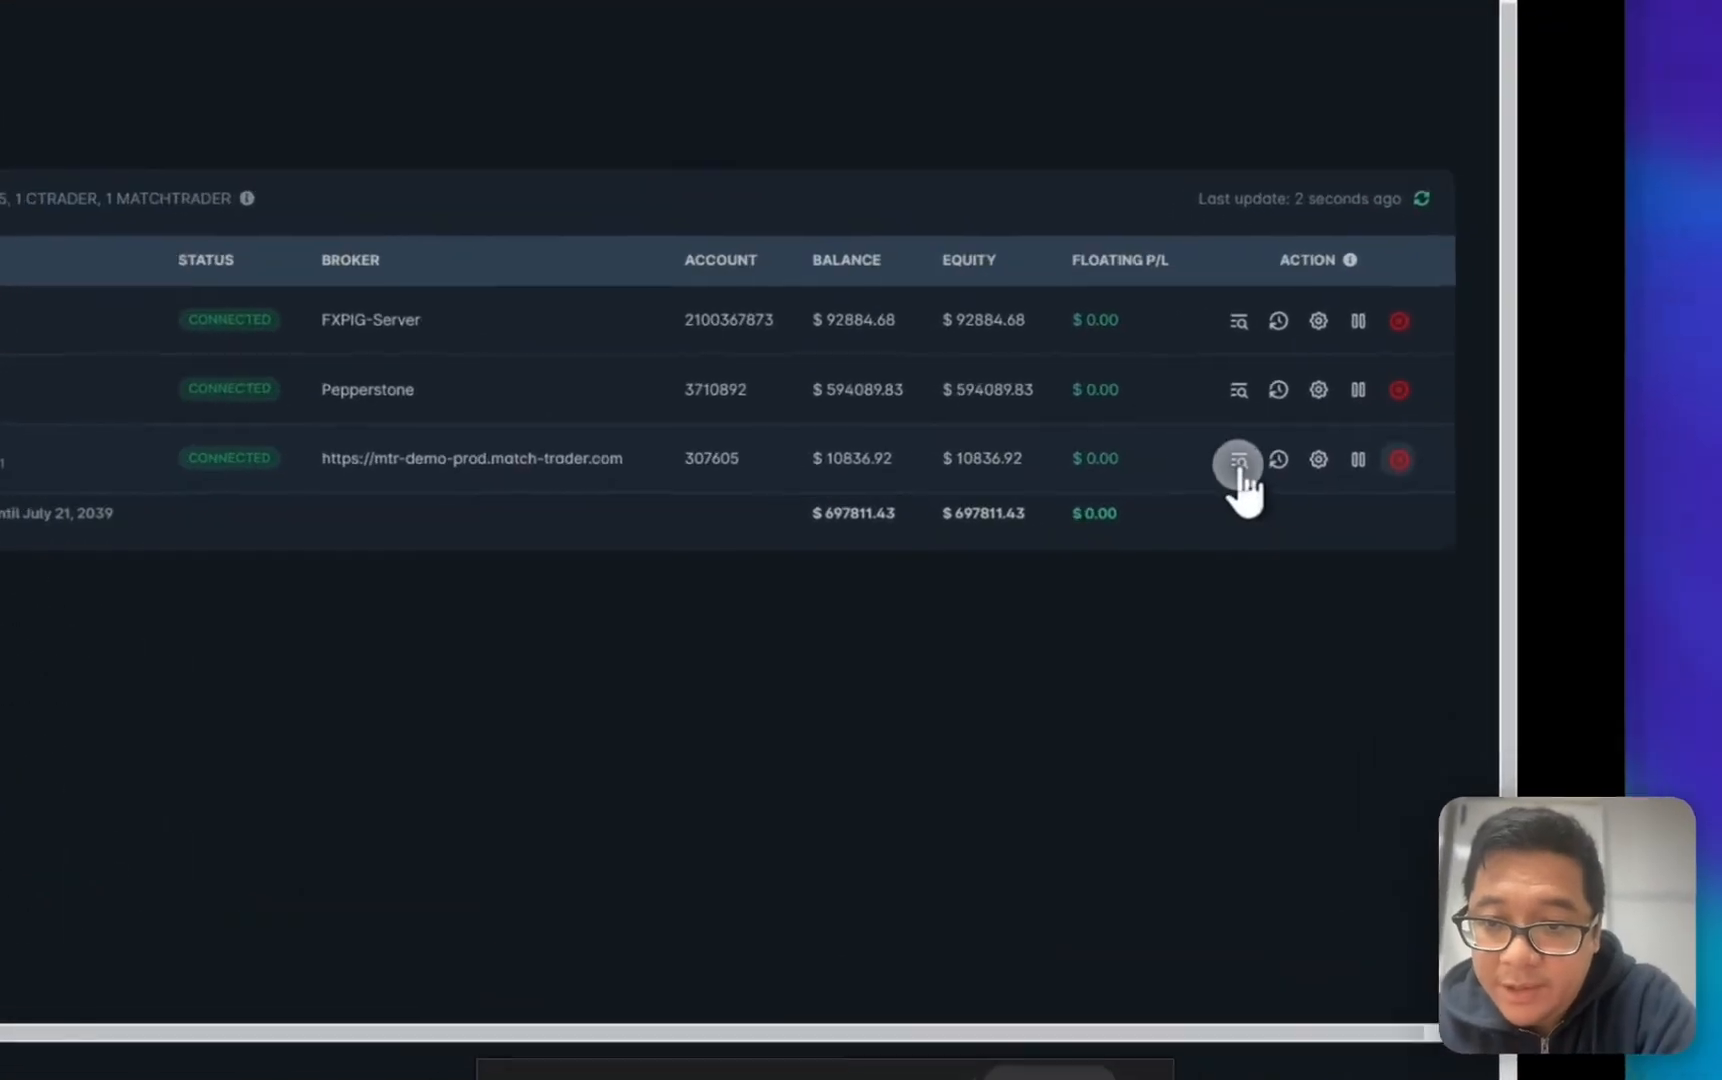
pyautogui.click(1365, 487)
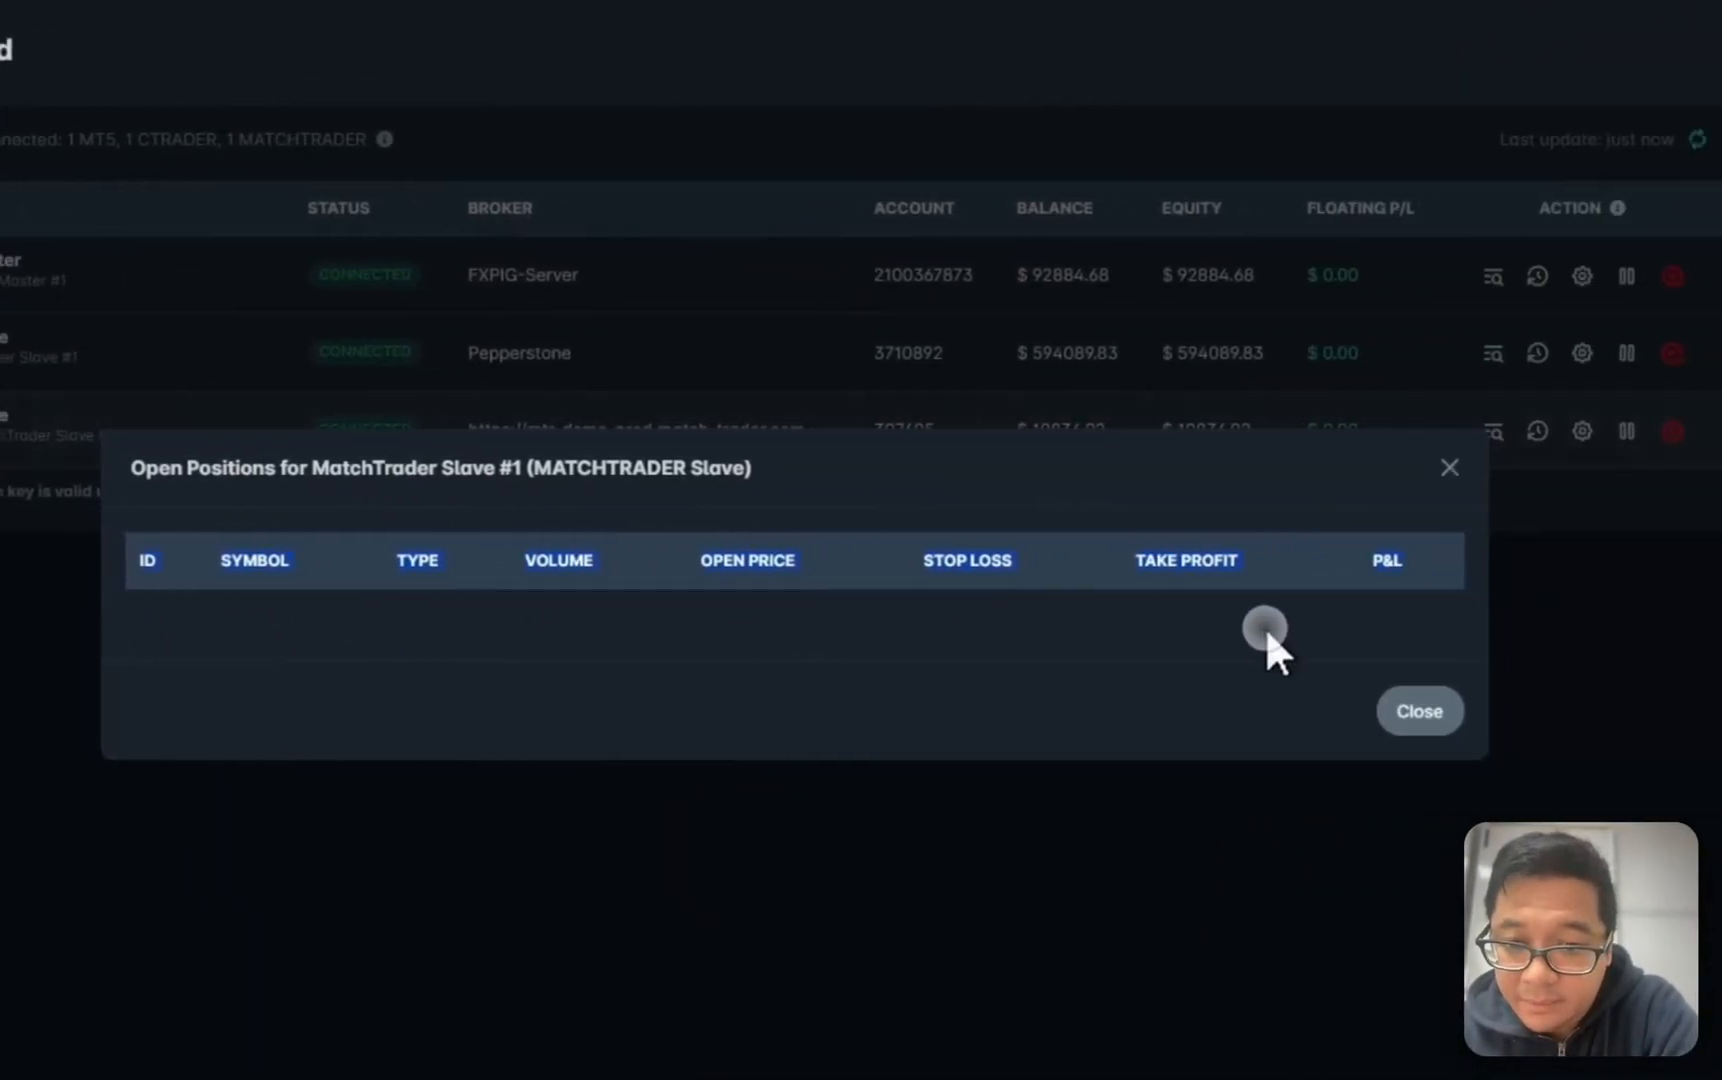
pyautogui.moveTo(133, 468); pyautogui.dragTo(268, 470)
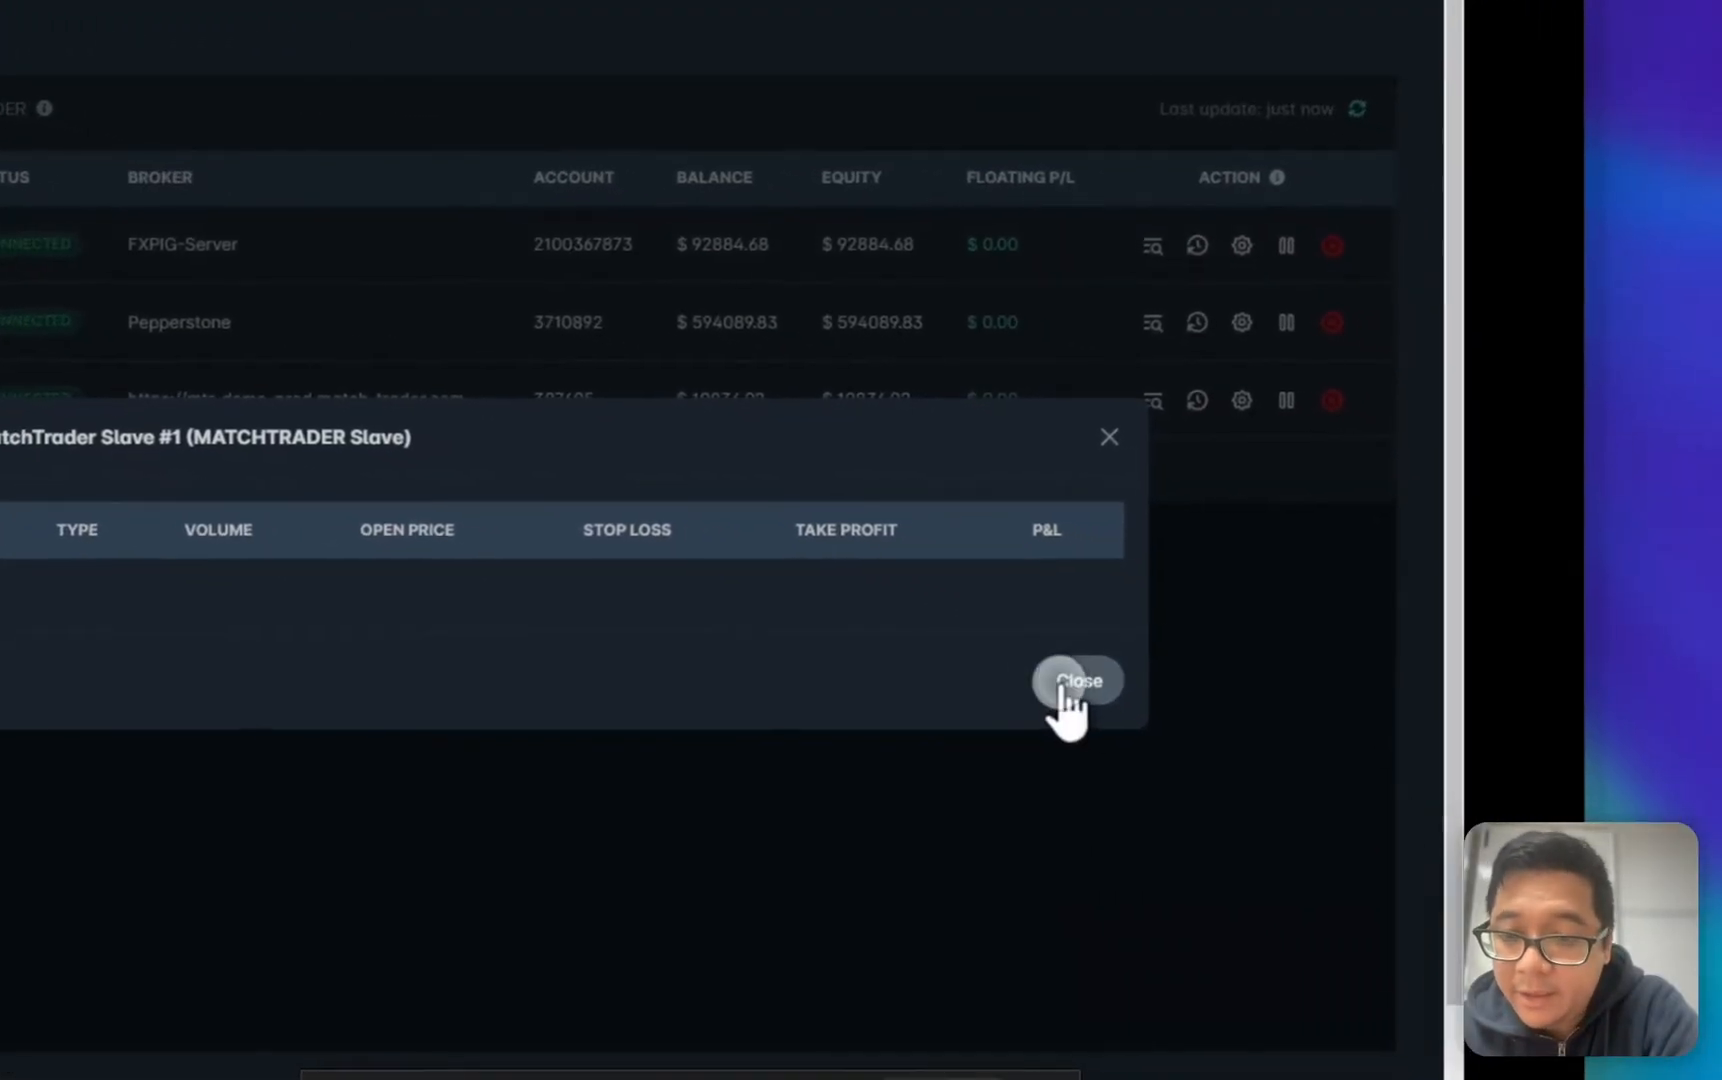
# Close the MatchTrader open positions list and examine the master and slave accounts on the dashboard
pyautogui.click(1068, 682)
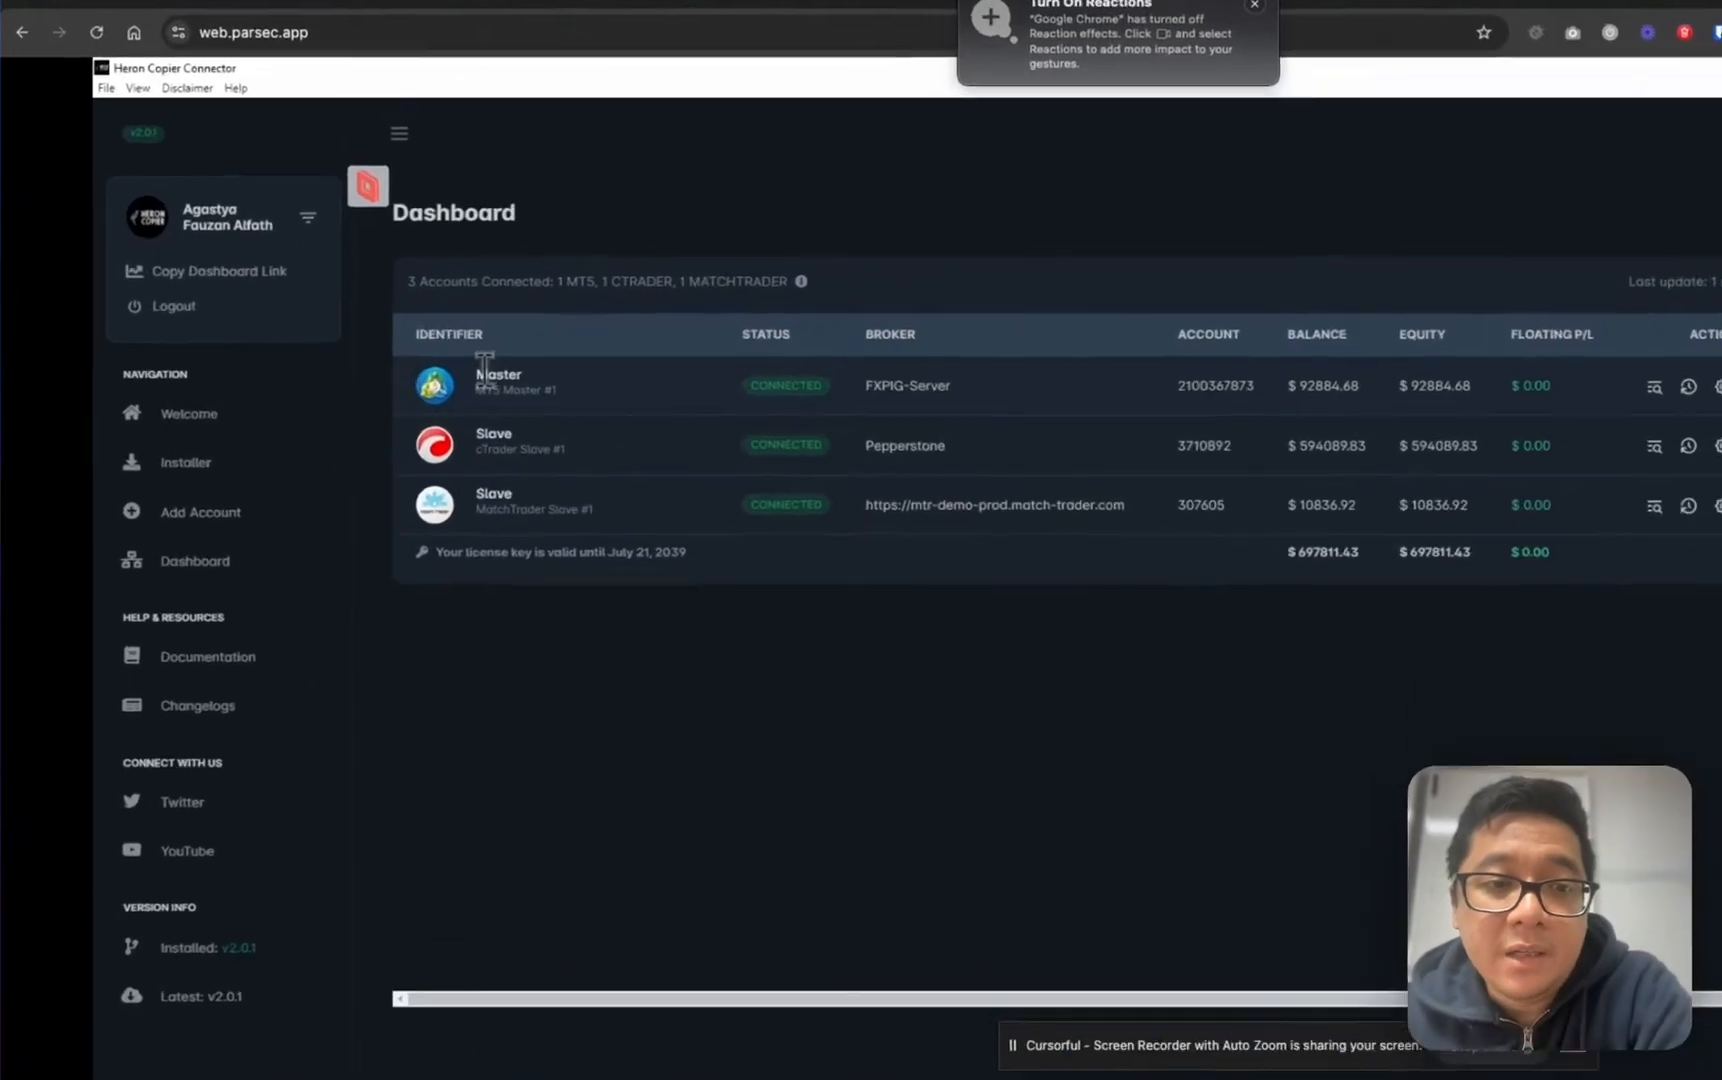
pyautogui.tripleClick(548, 393)
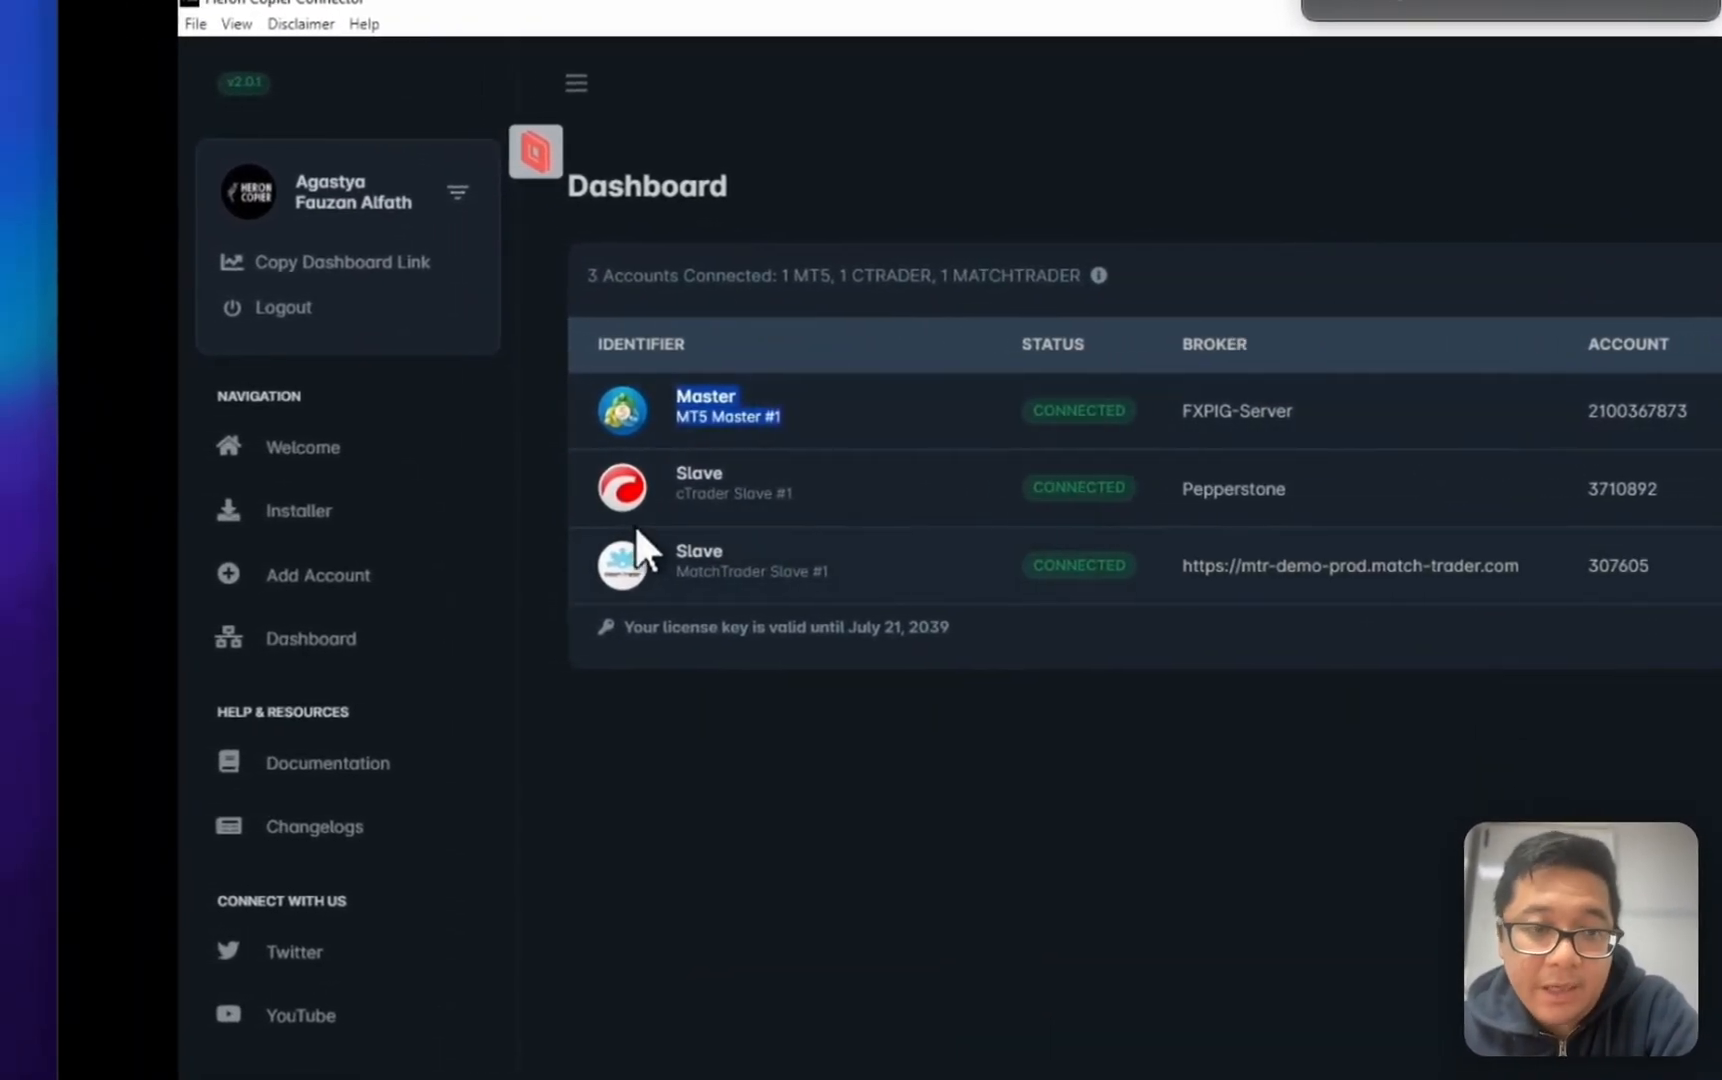
pyautogui.moveTo(566, 472); pyautogui.dragTo(798, 542)
pyautogui.click(911, 543)
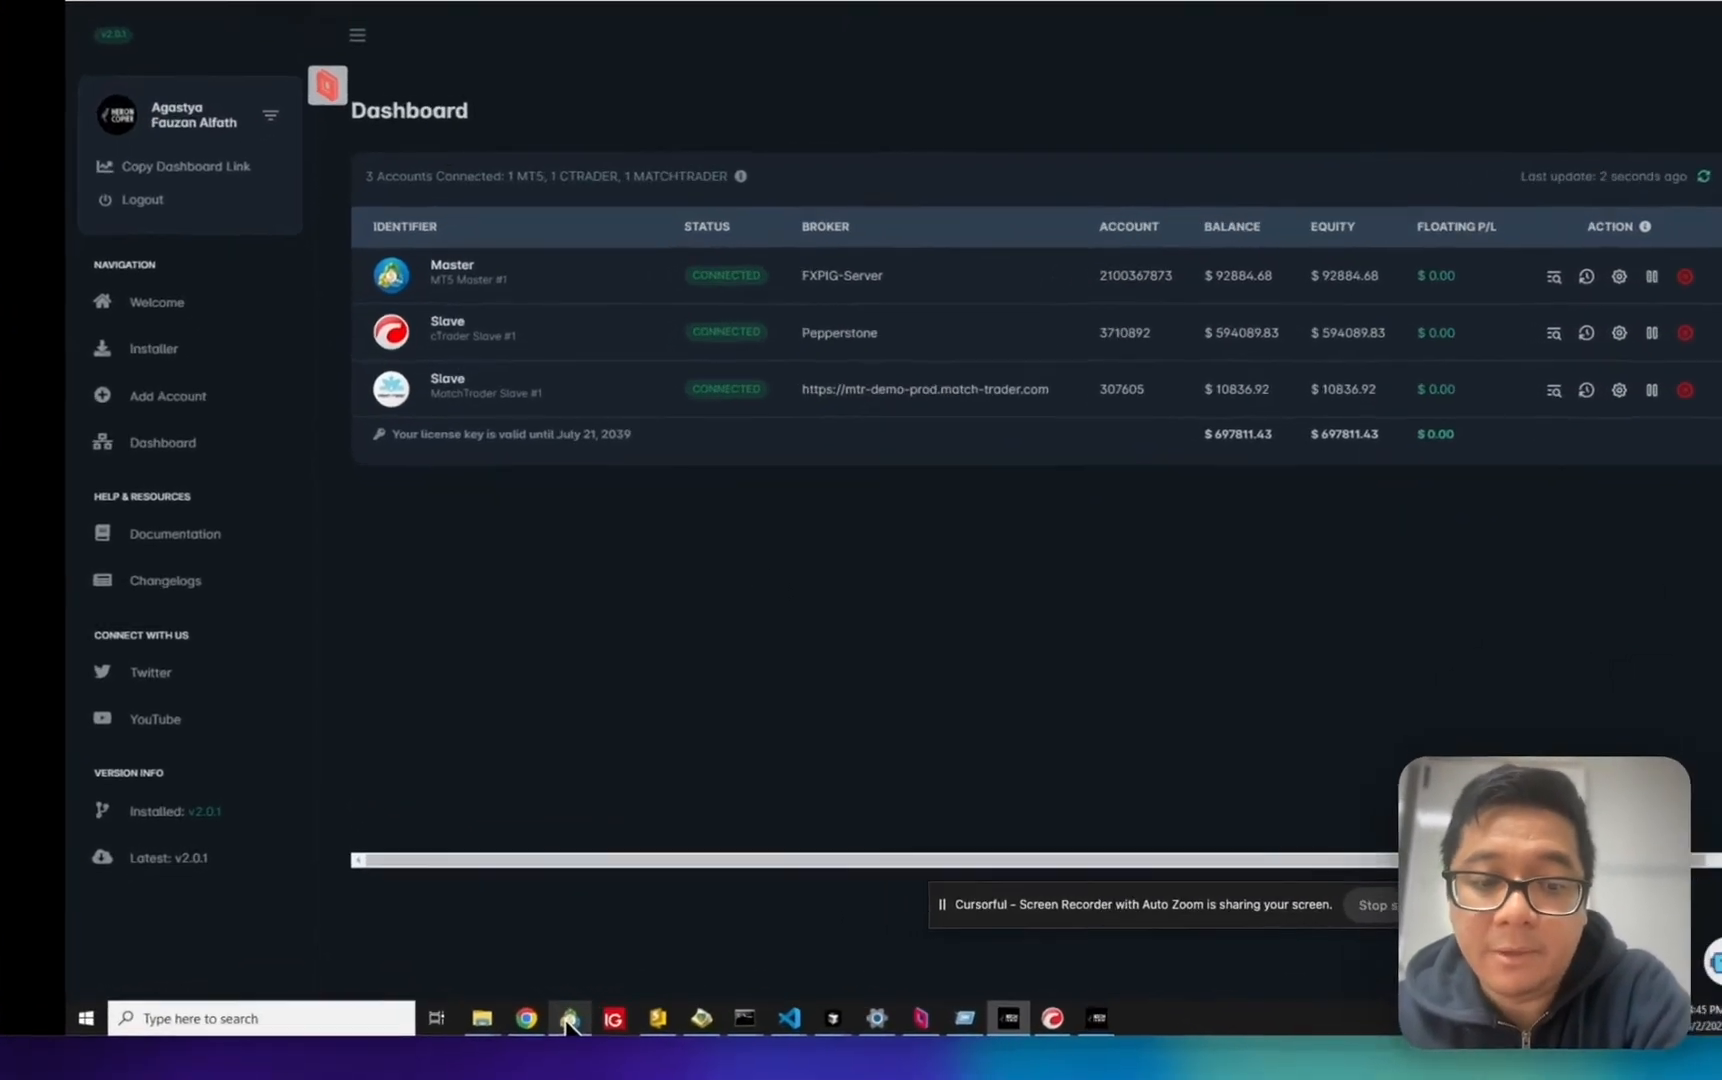
# Switch to MetaTrader 5, show the BTCUSDT,H1 chart and open a 0.01 lot sell position
pyautogui.click(577, 987)
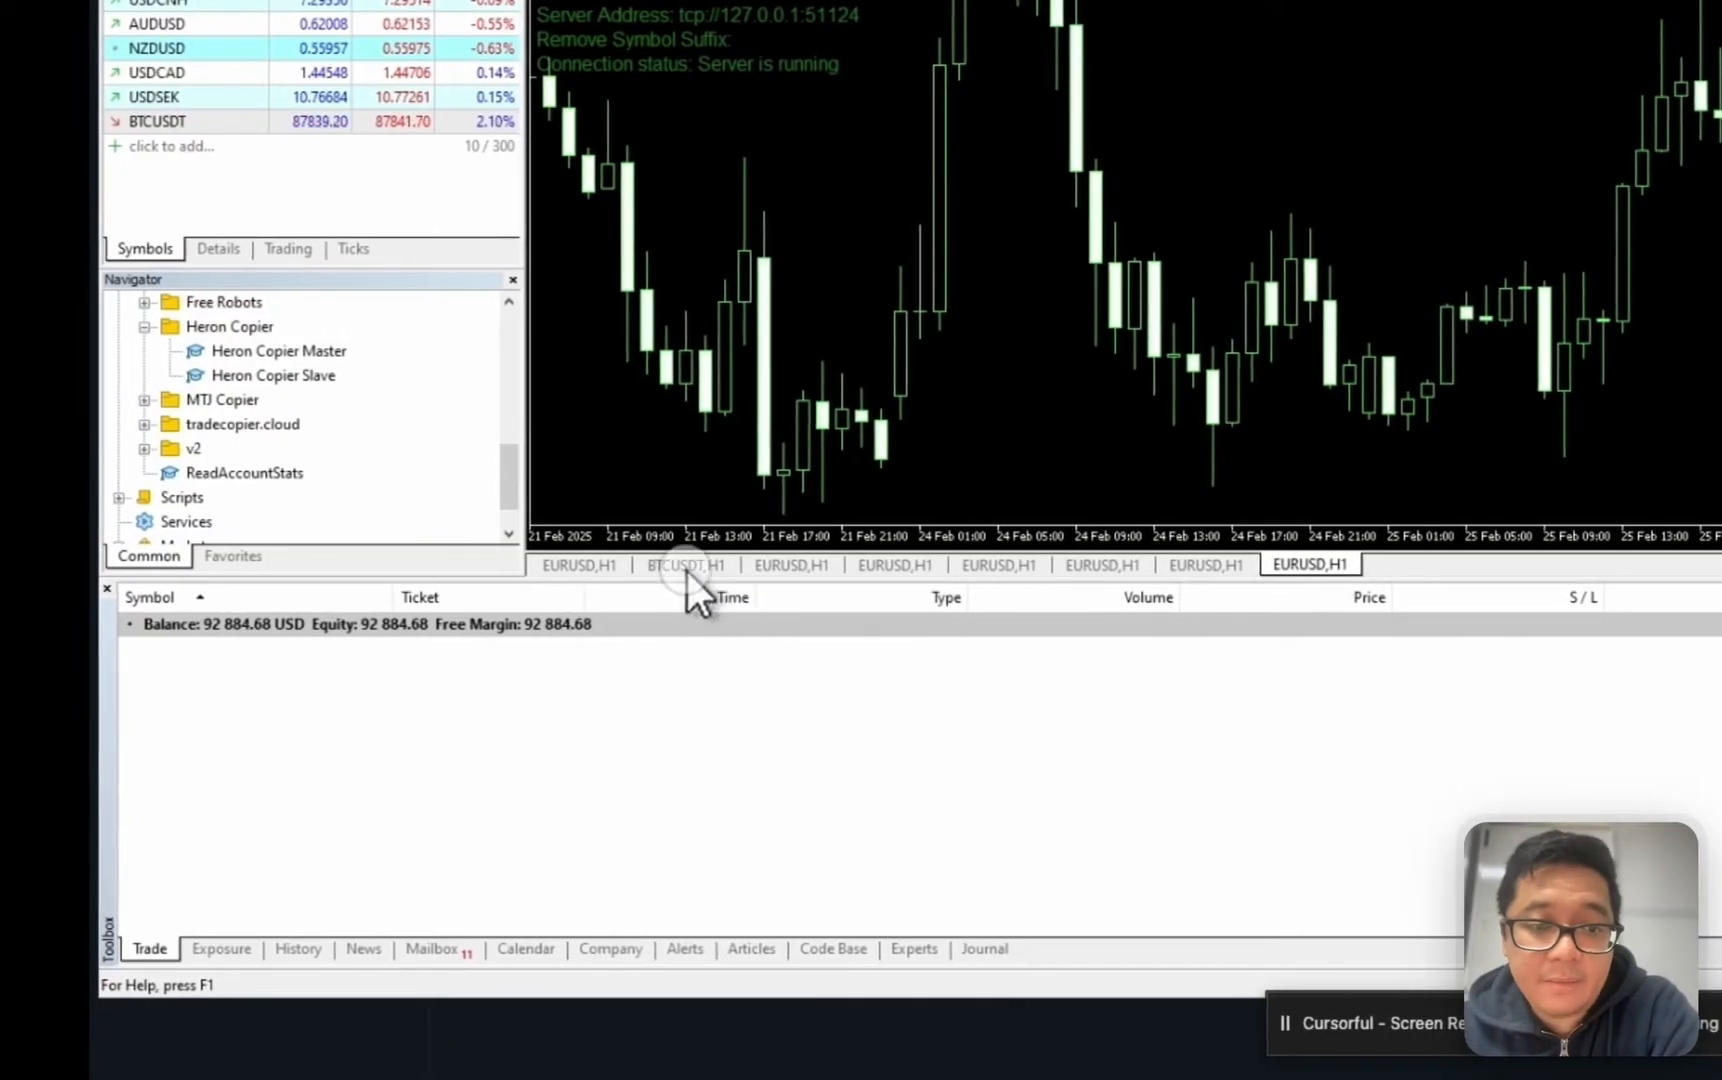
pyautogui.click(687, 567)
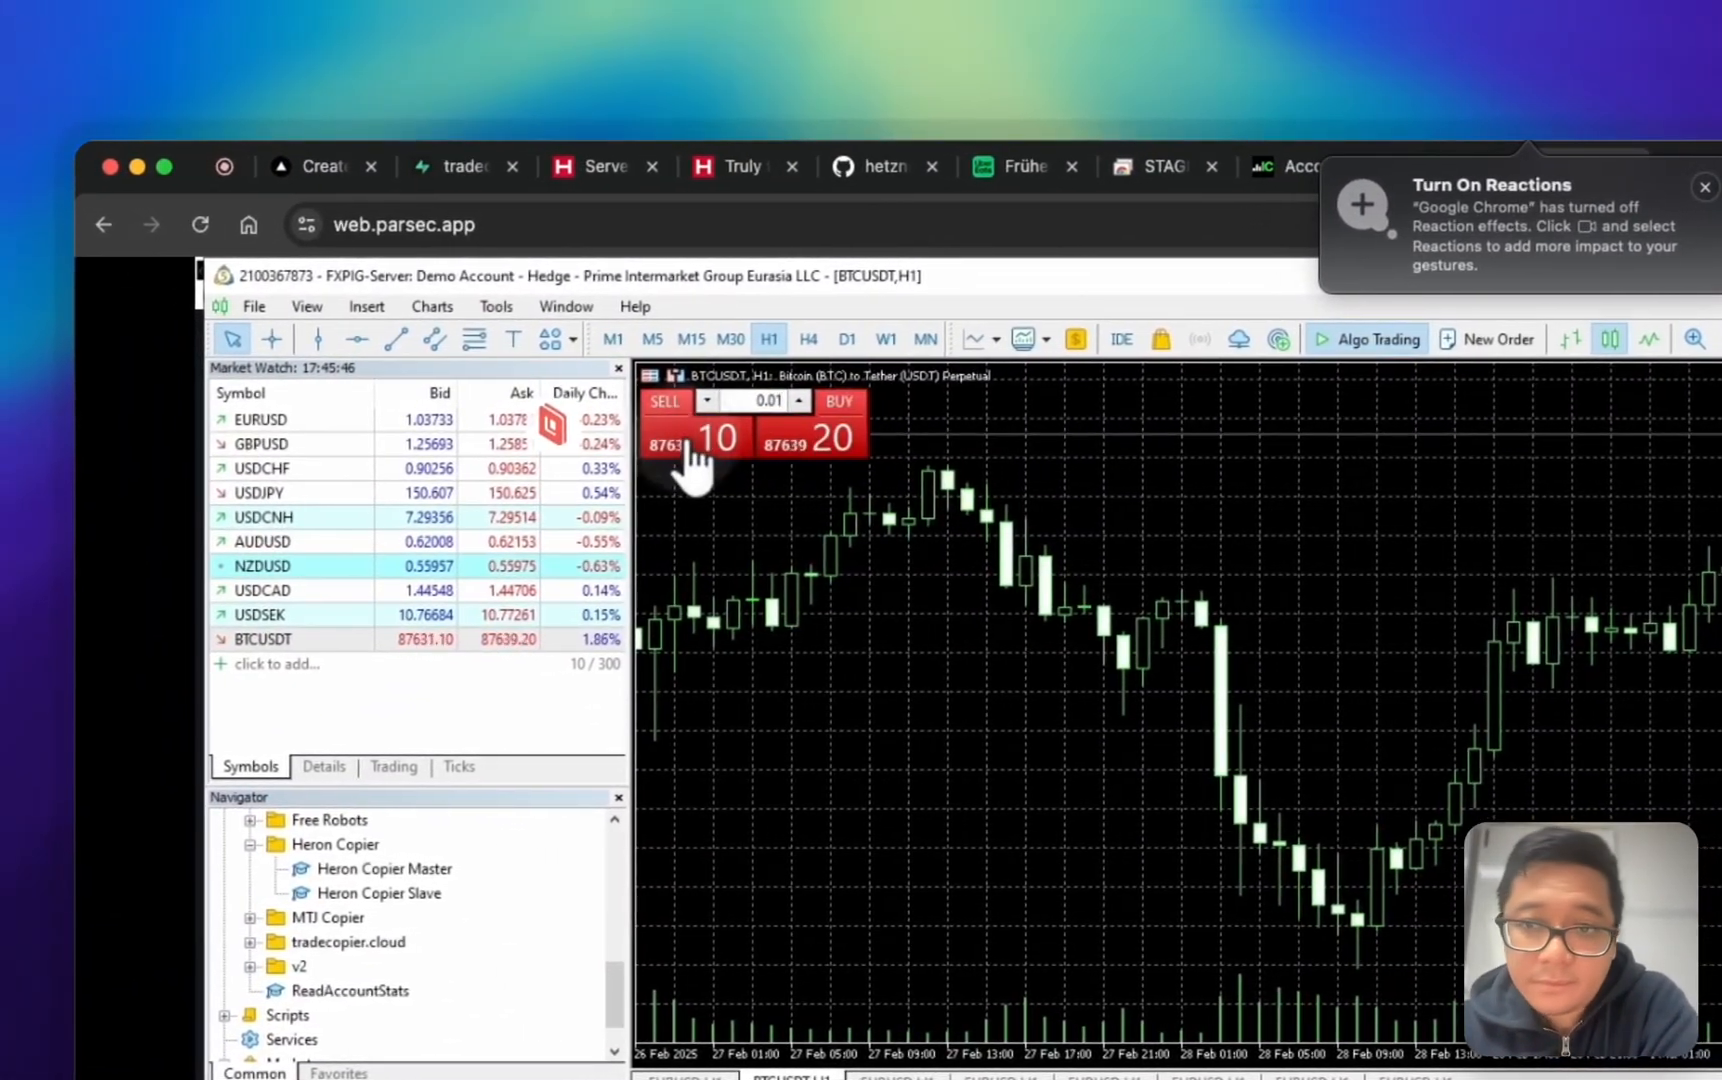
pyautogui.click(690, 450)
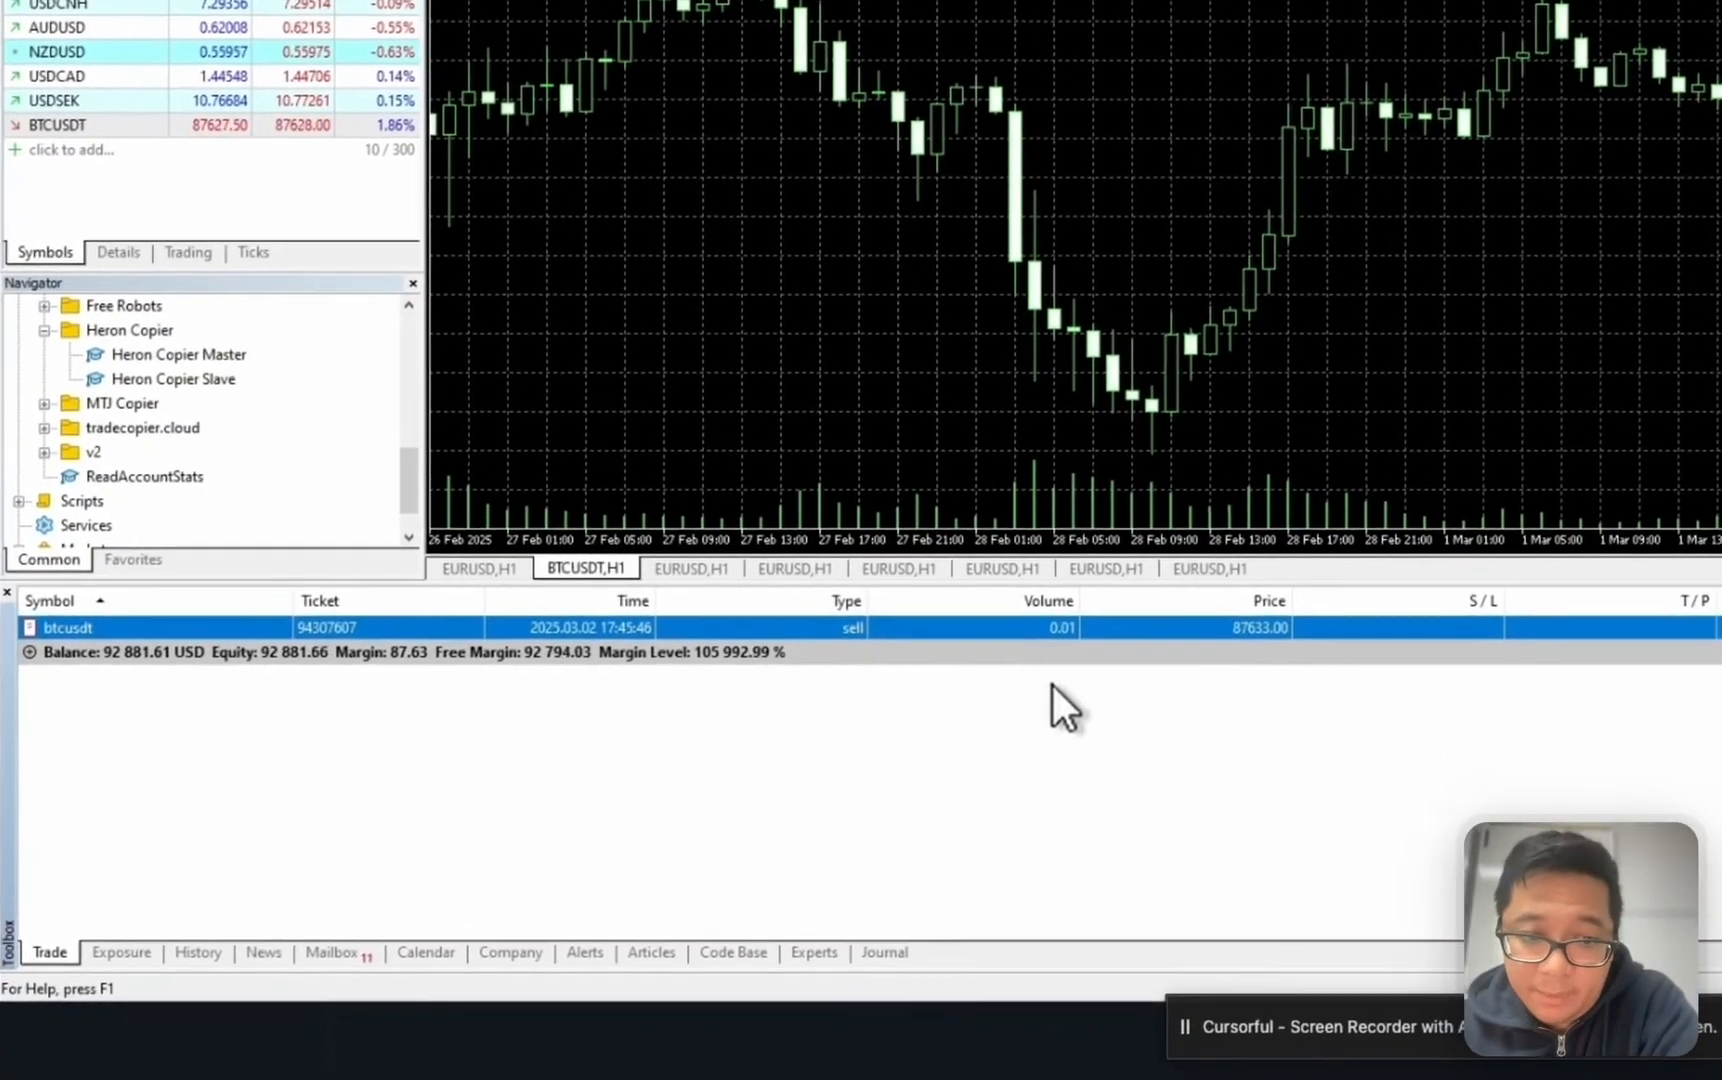
pyautogui.click(1086, 706)
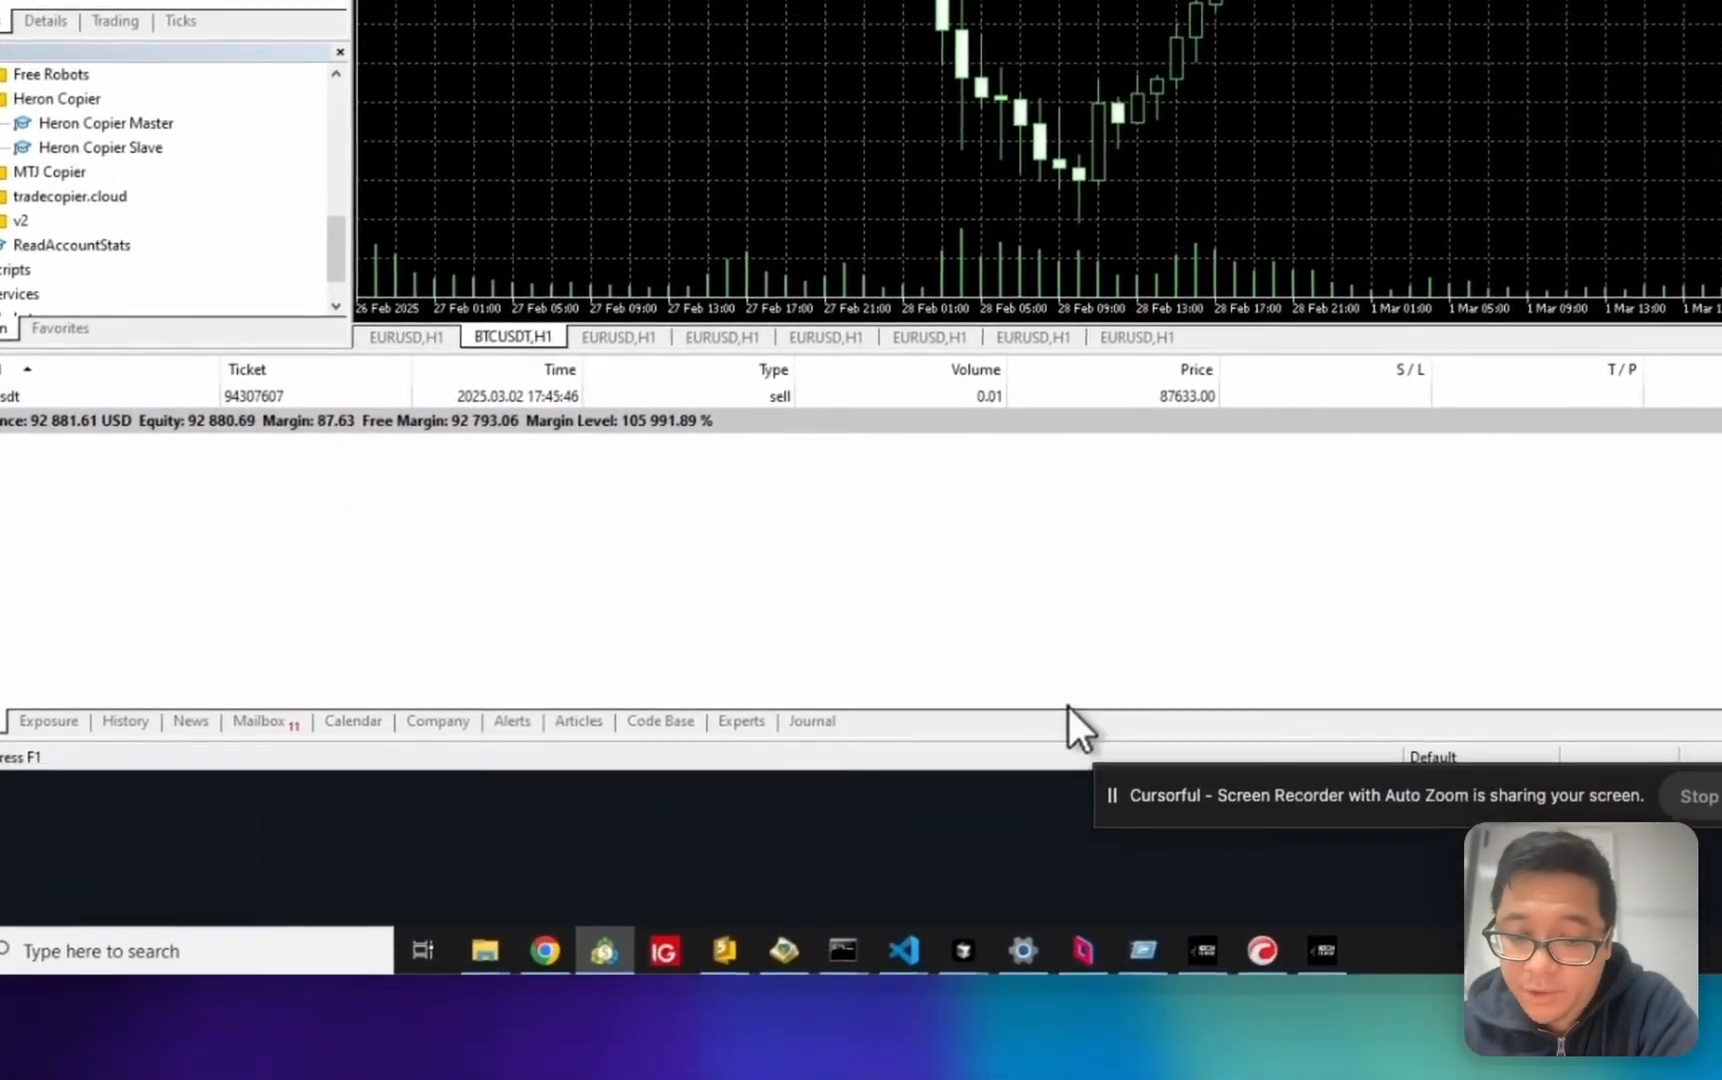
# Return to Heron Copier Connector, examine the slaves' floating P/L and check the copied position in cTrader
pyautogui.click(1024, 1066)
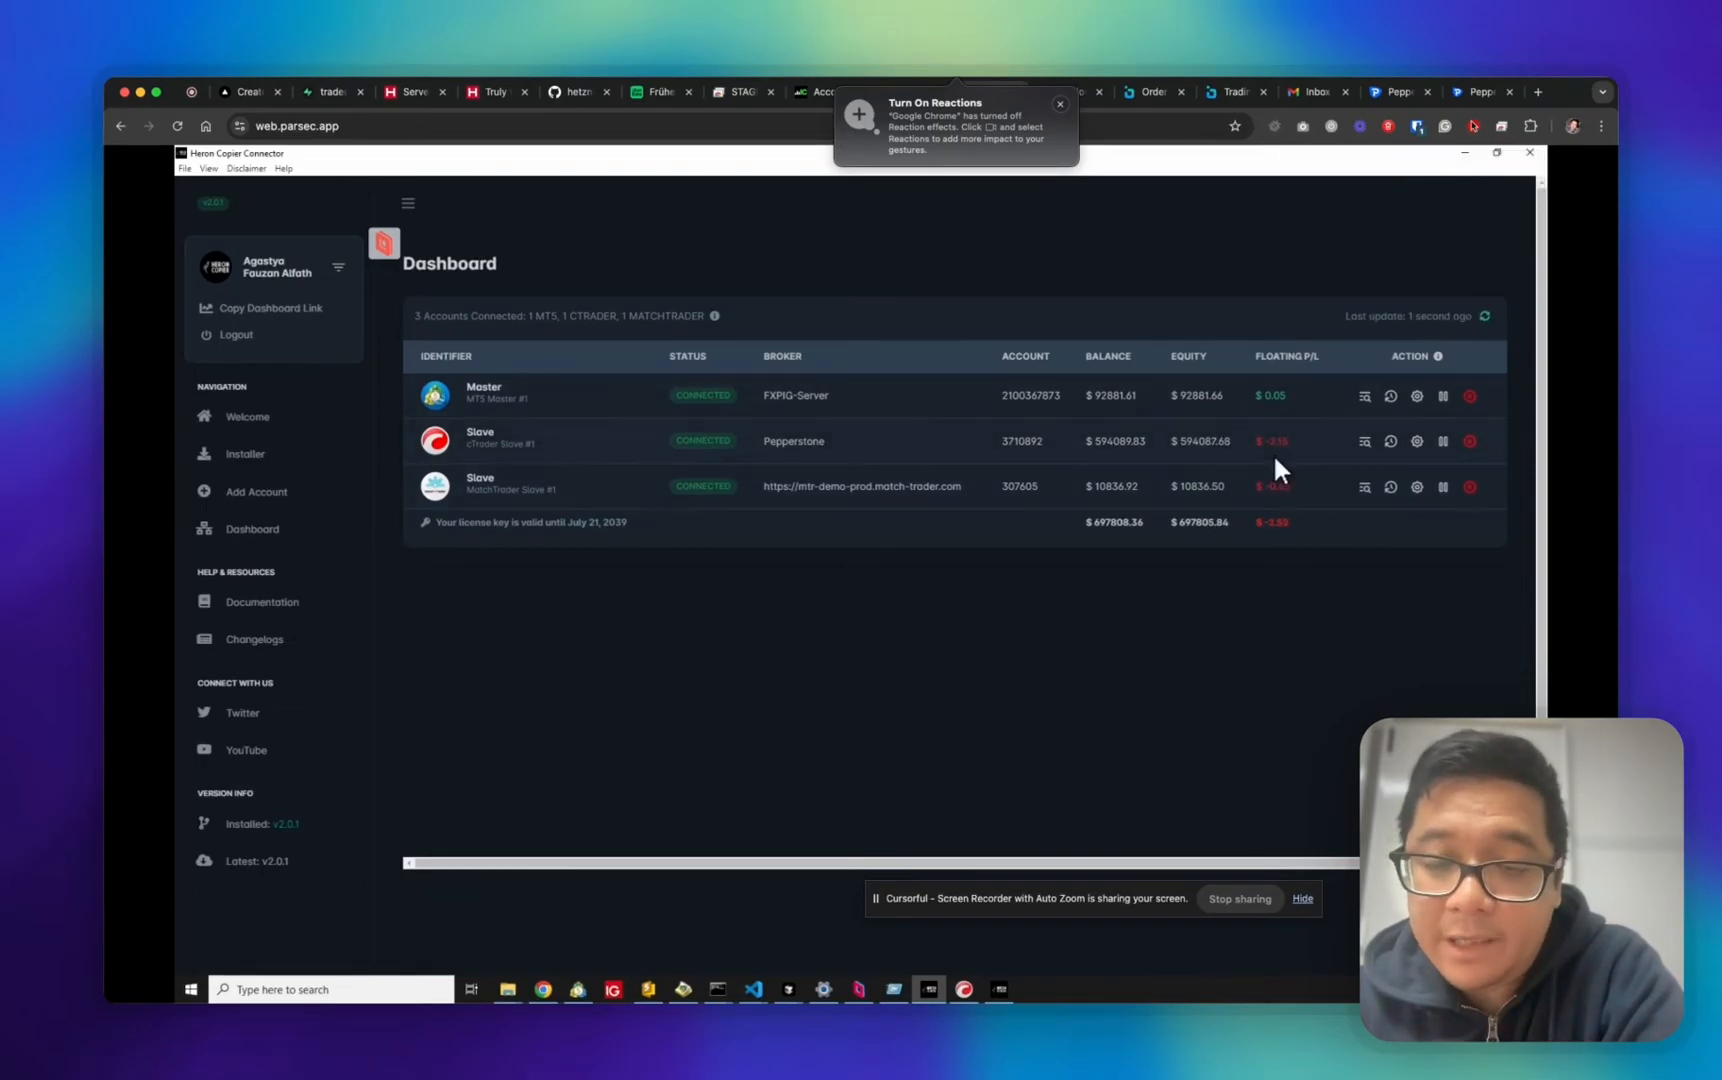
pyautogui.tripleClick(1286, 486)
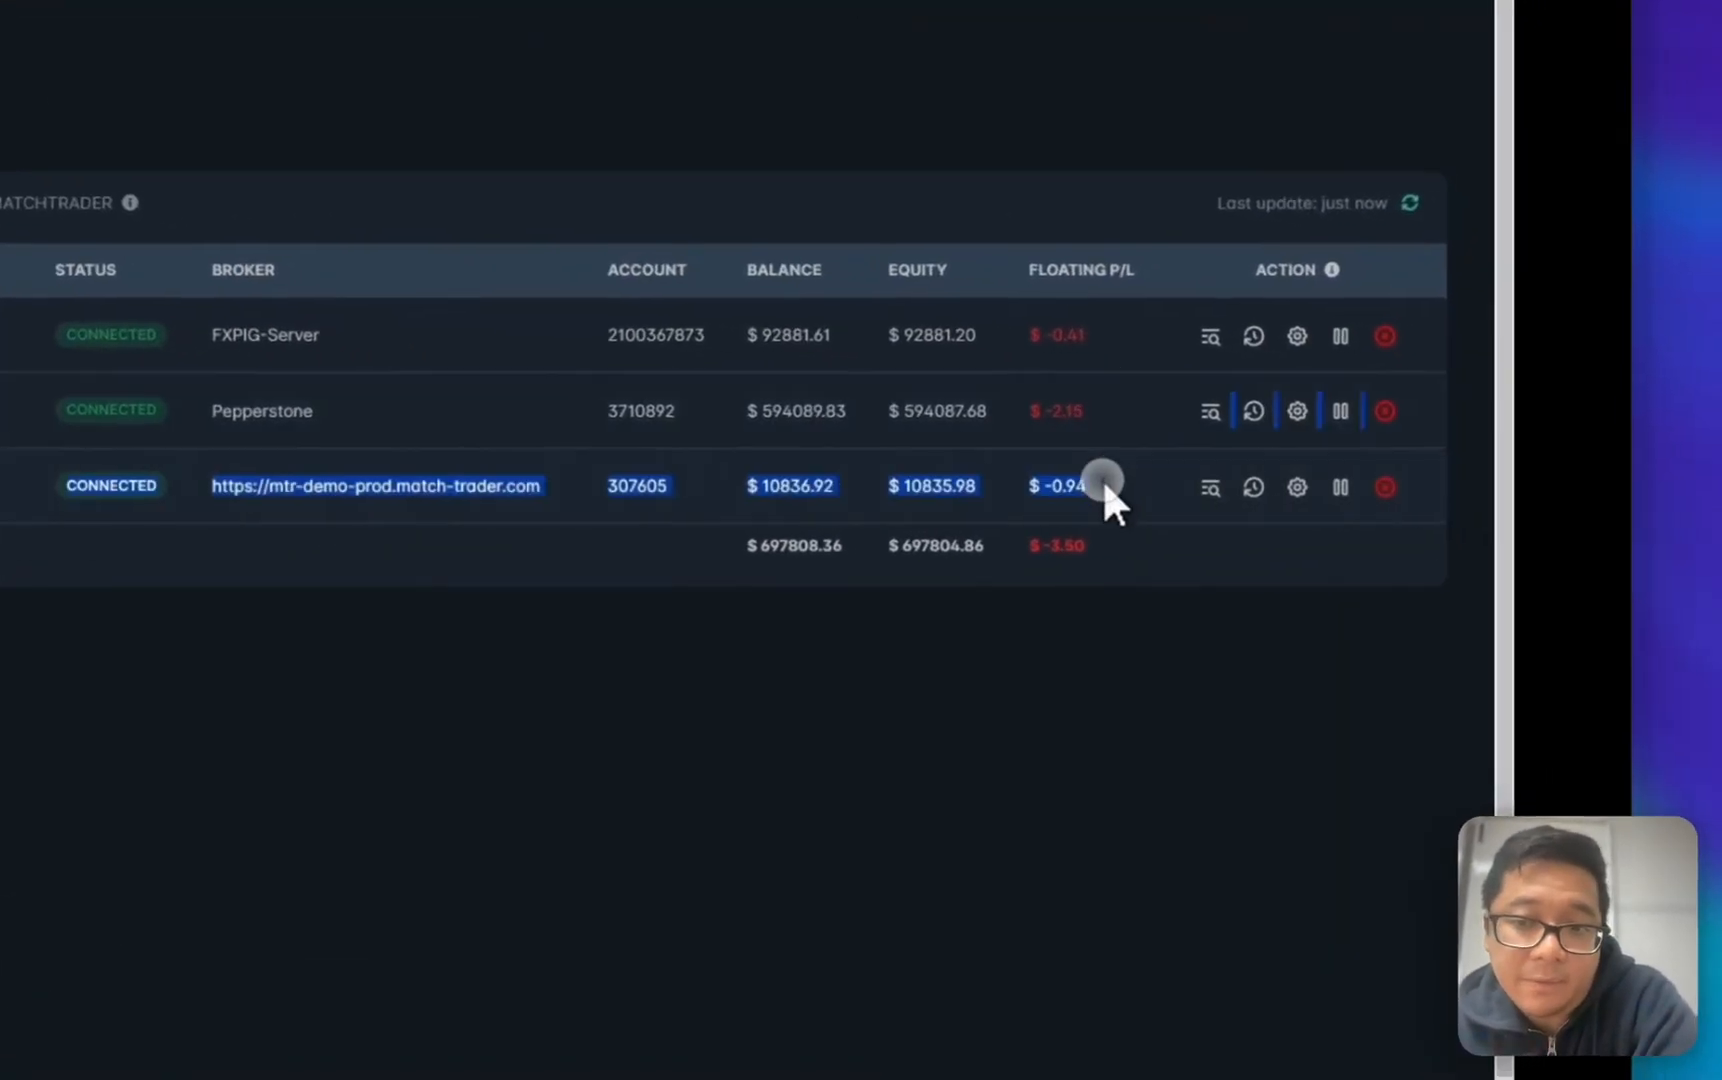
pyautogui.click(1103, 484)
pyautogui.click(1052, 405)
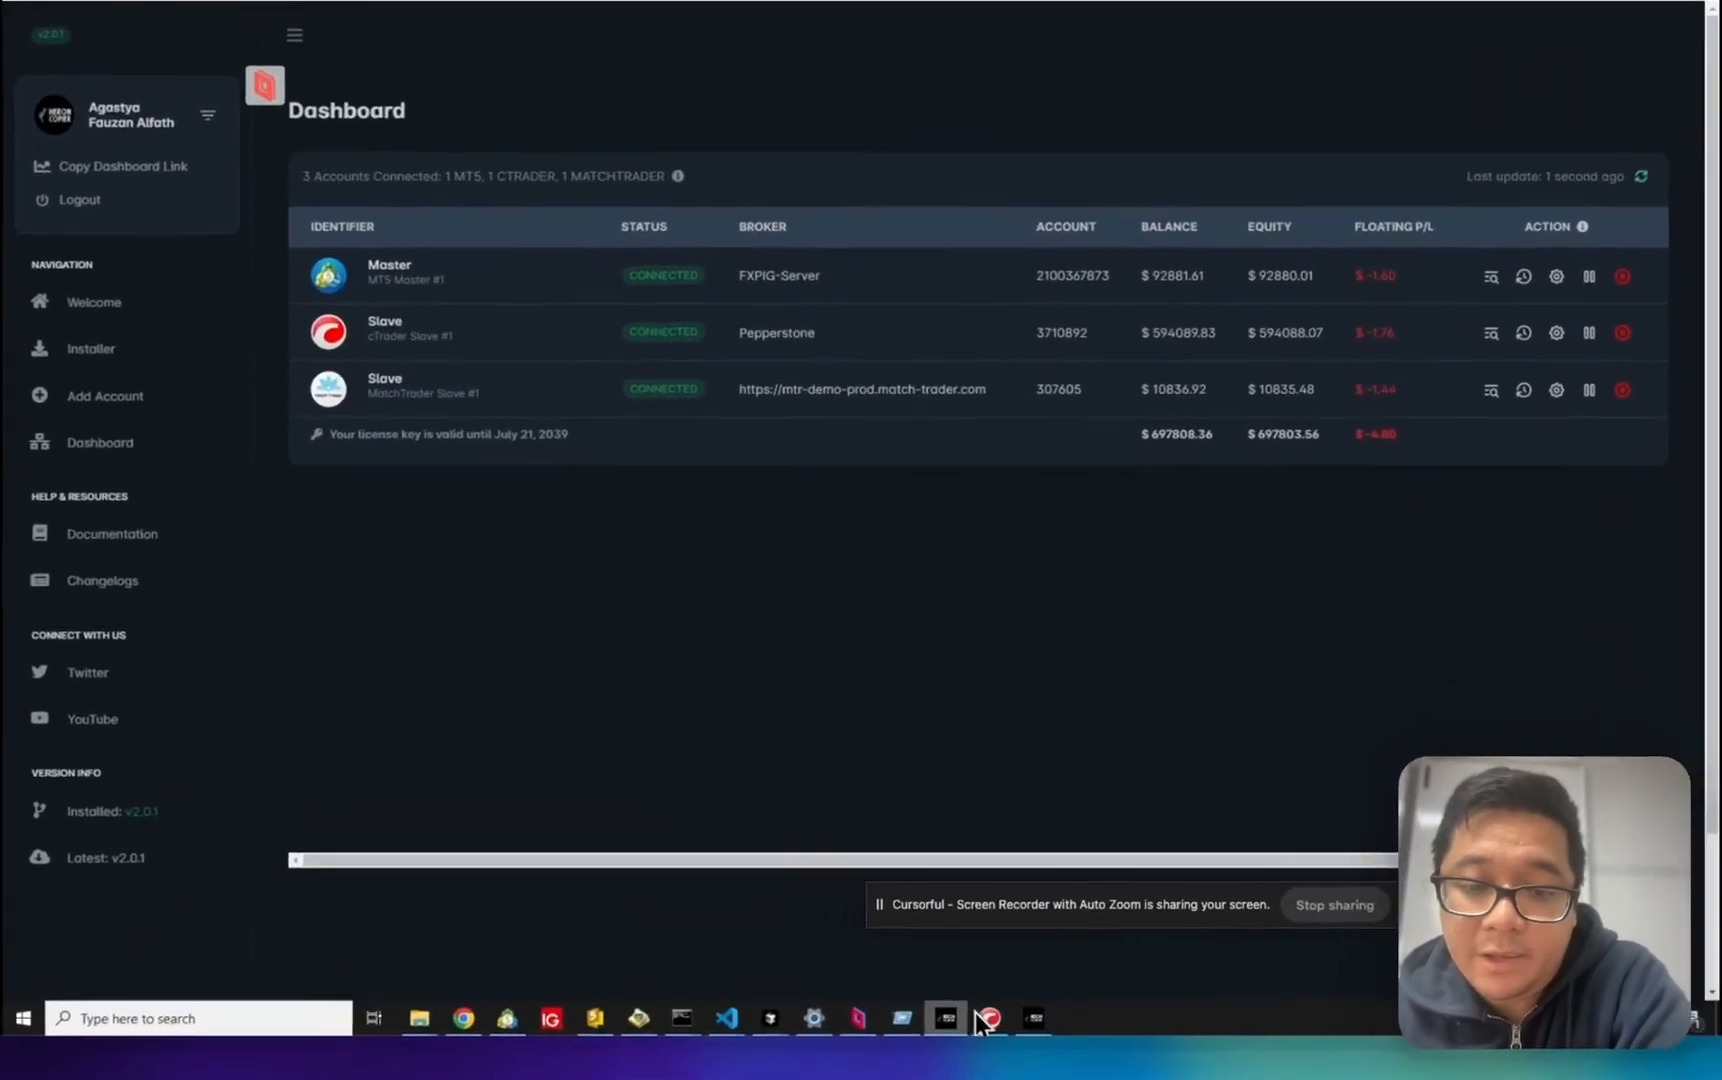
pyautogui.click(985, 1017)
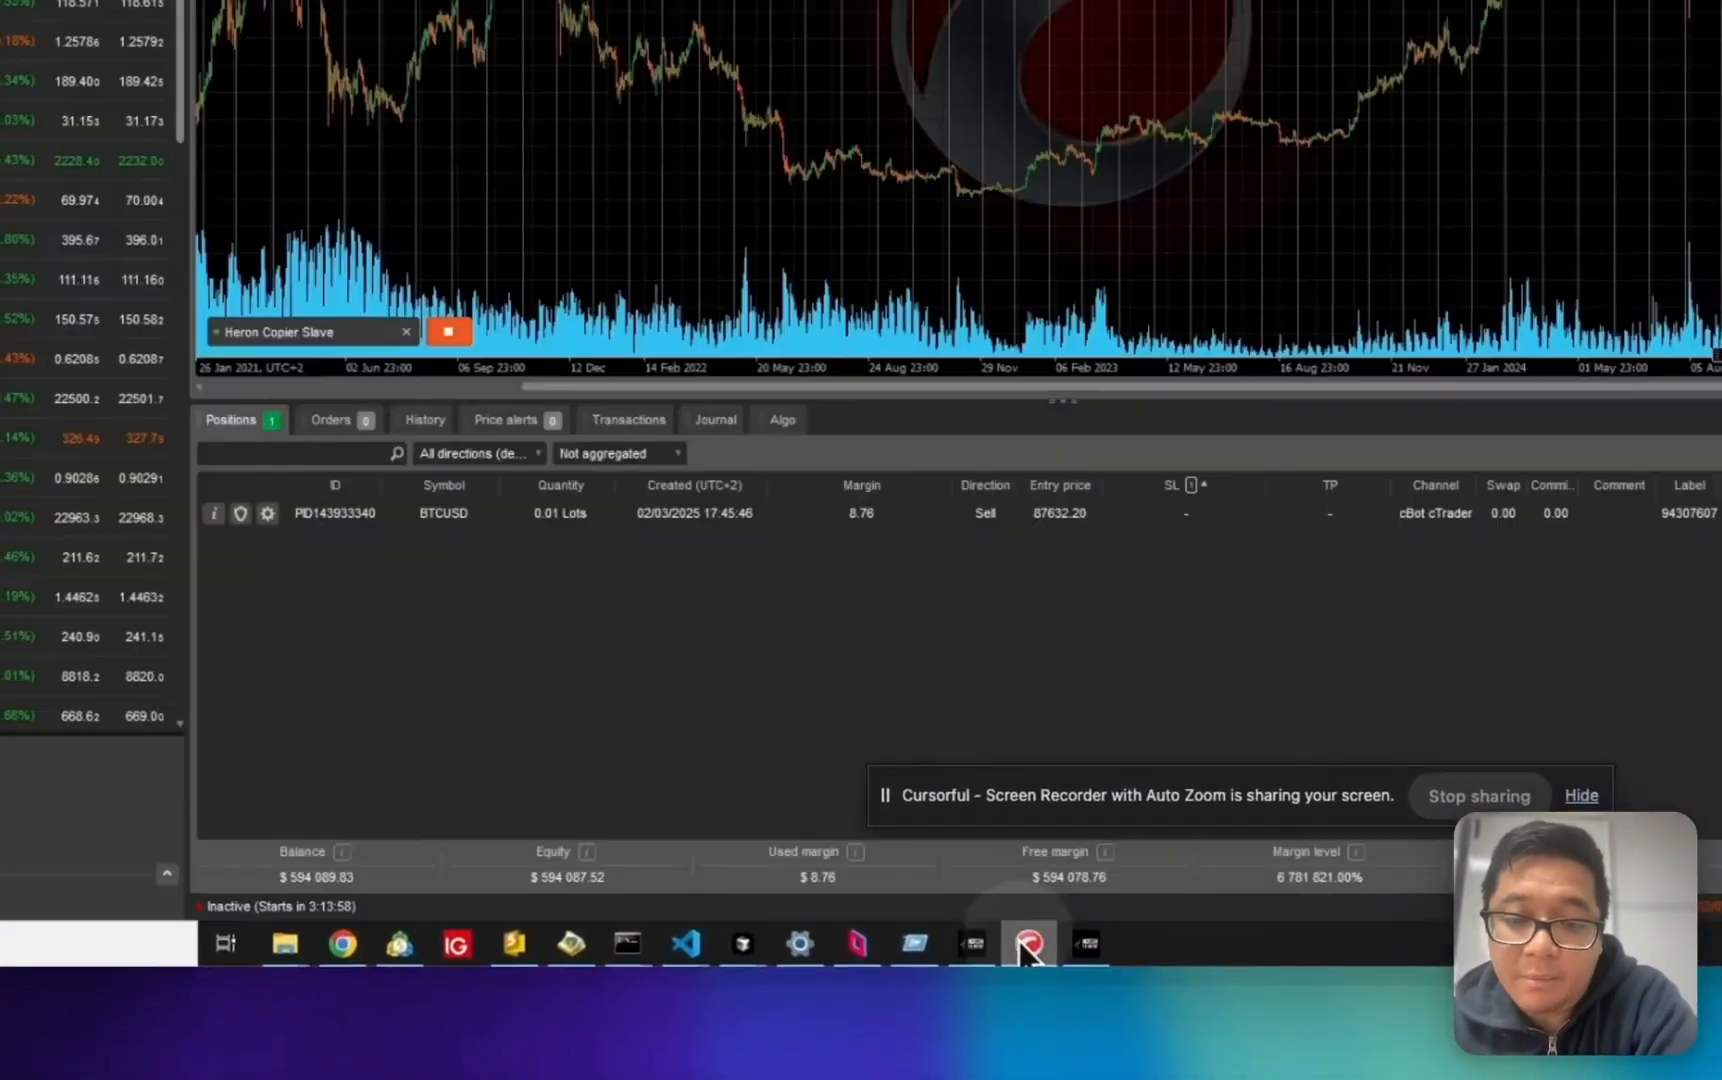
pyautogui.click(987, 1018)
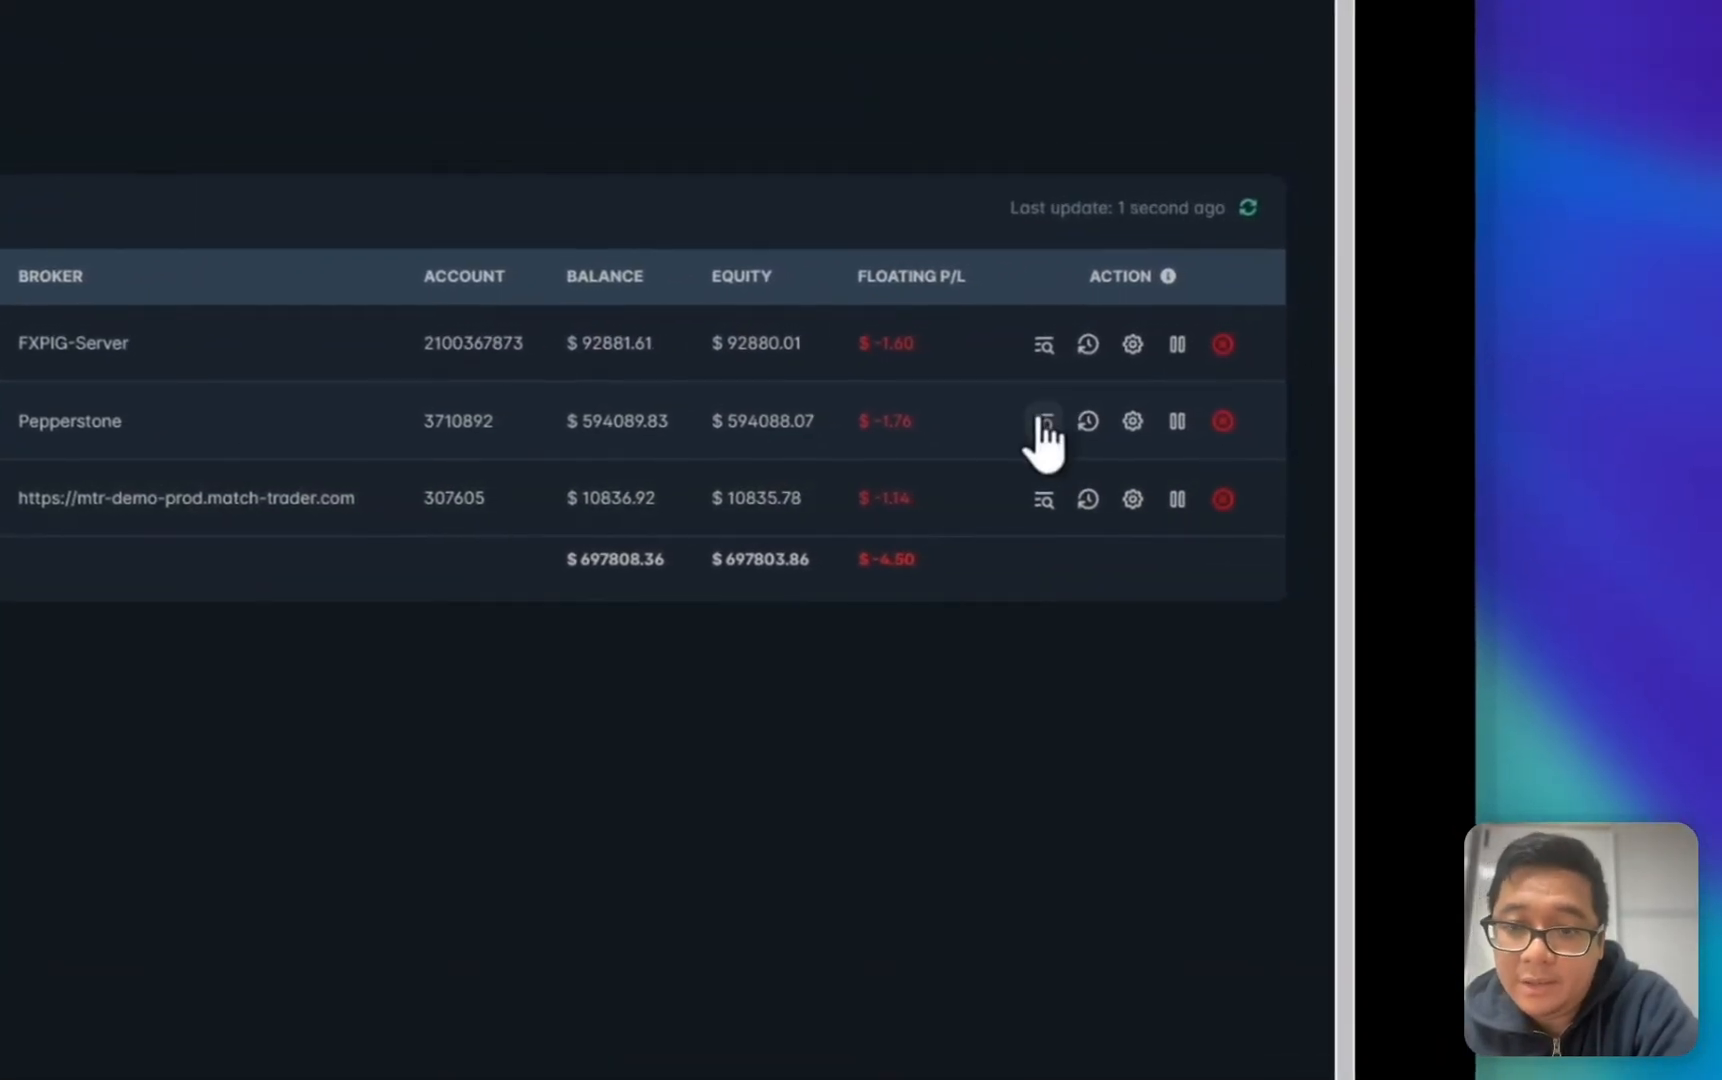
# Examine the type, volume and price of the open position on cTrader Slave #1 from the dashboard
pyautogui.click(1049, 420)
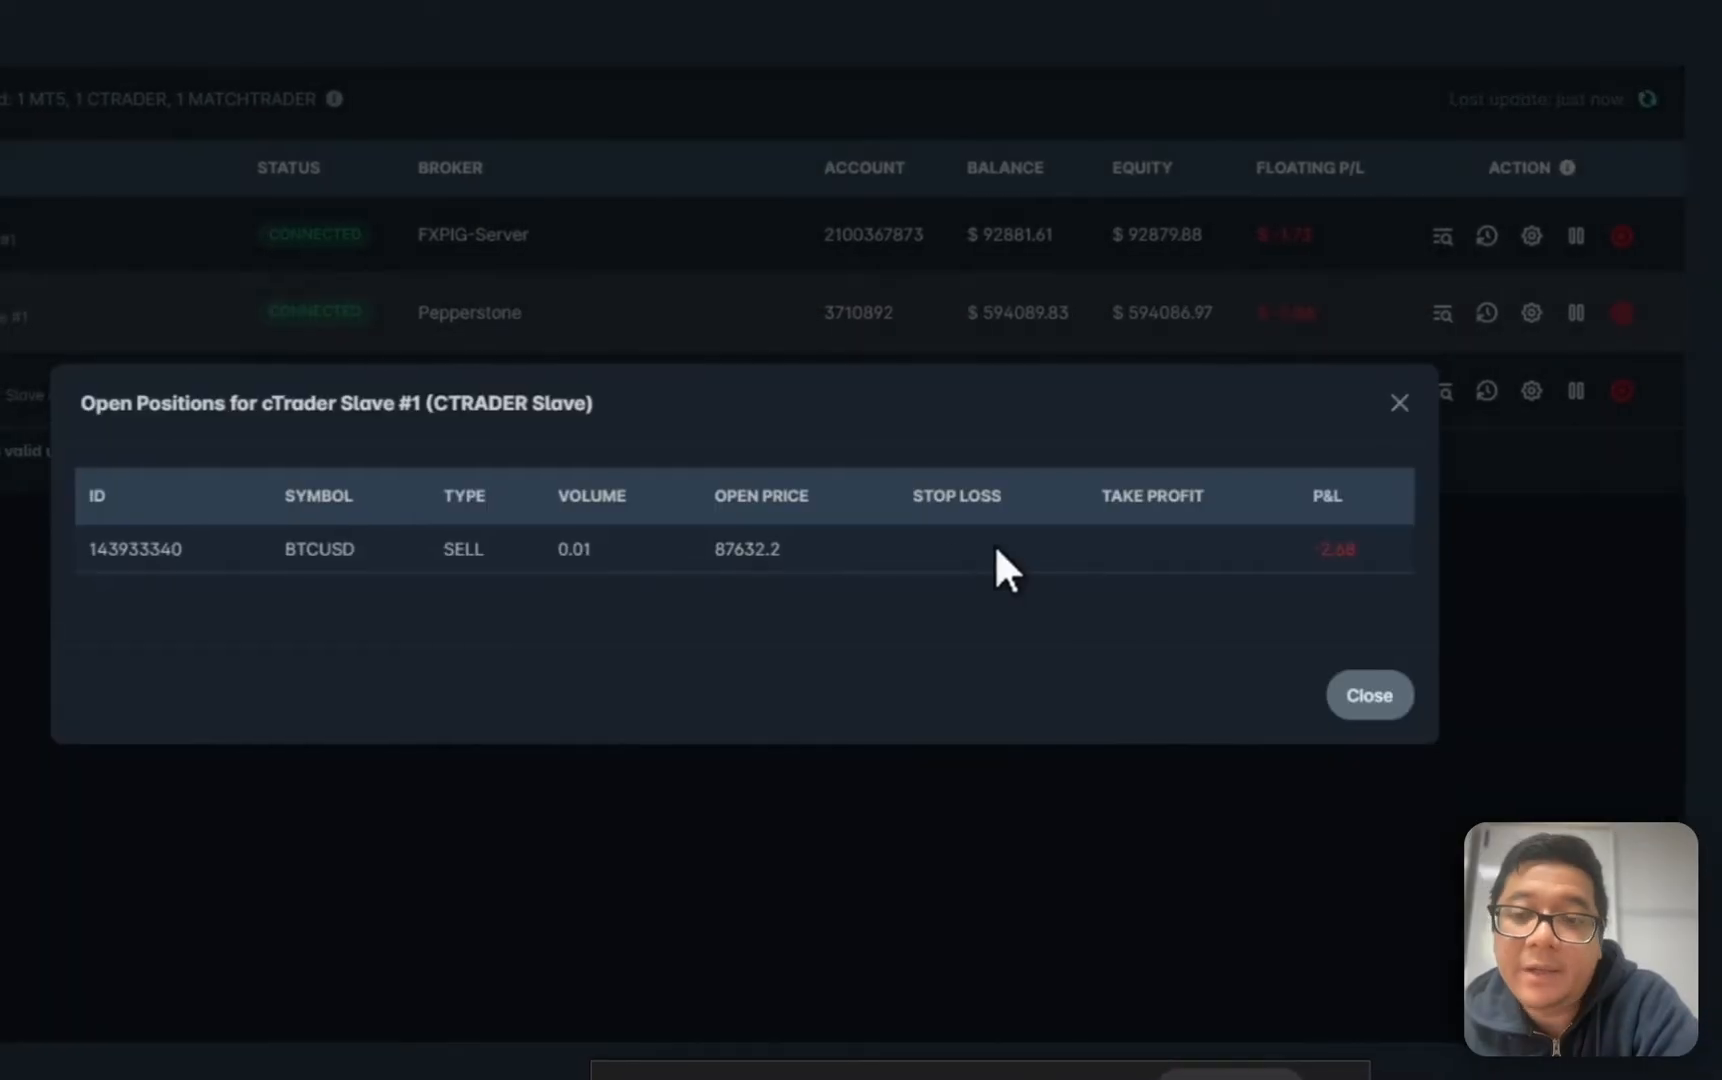
pyautogui.moveTo(160, 551); pyautogui.dragTo(491, 550)
pyautogui.moveTo(856, 548); pyautogui.dragTo(1721, 547)
pyautogui.click(1706, 559)
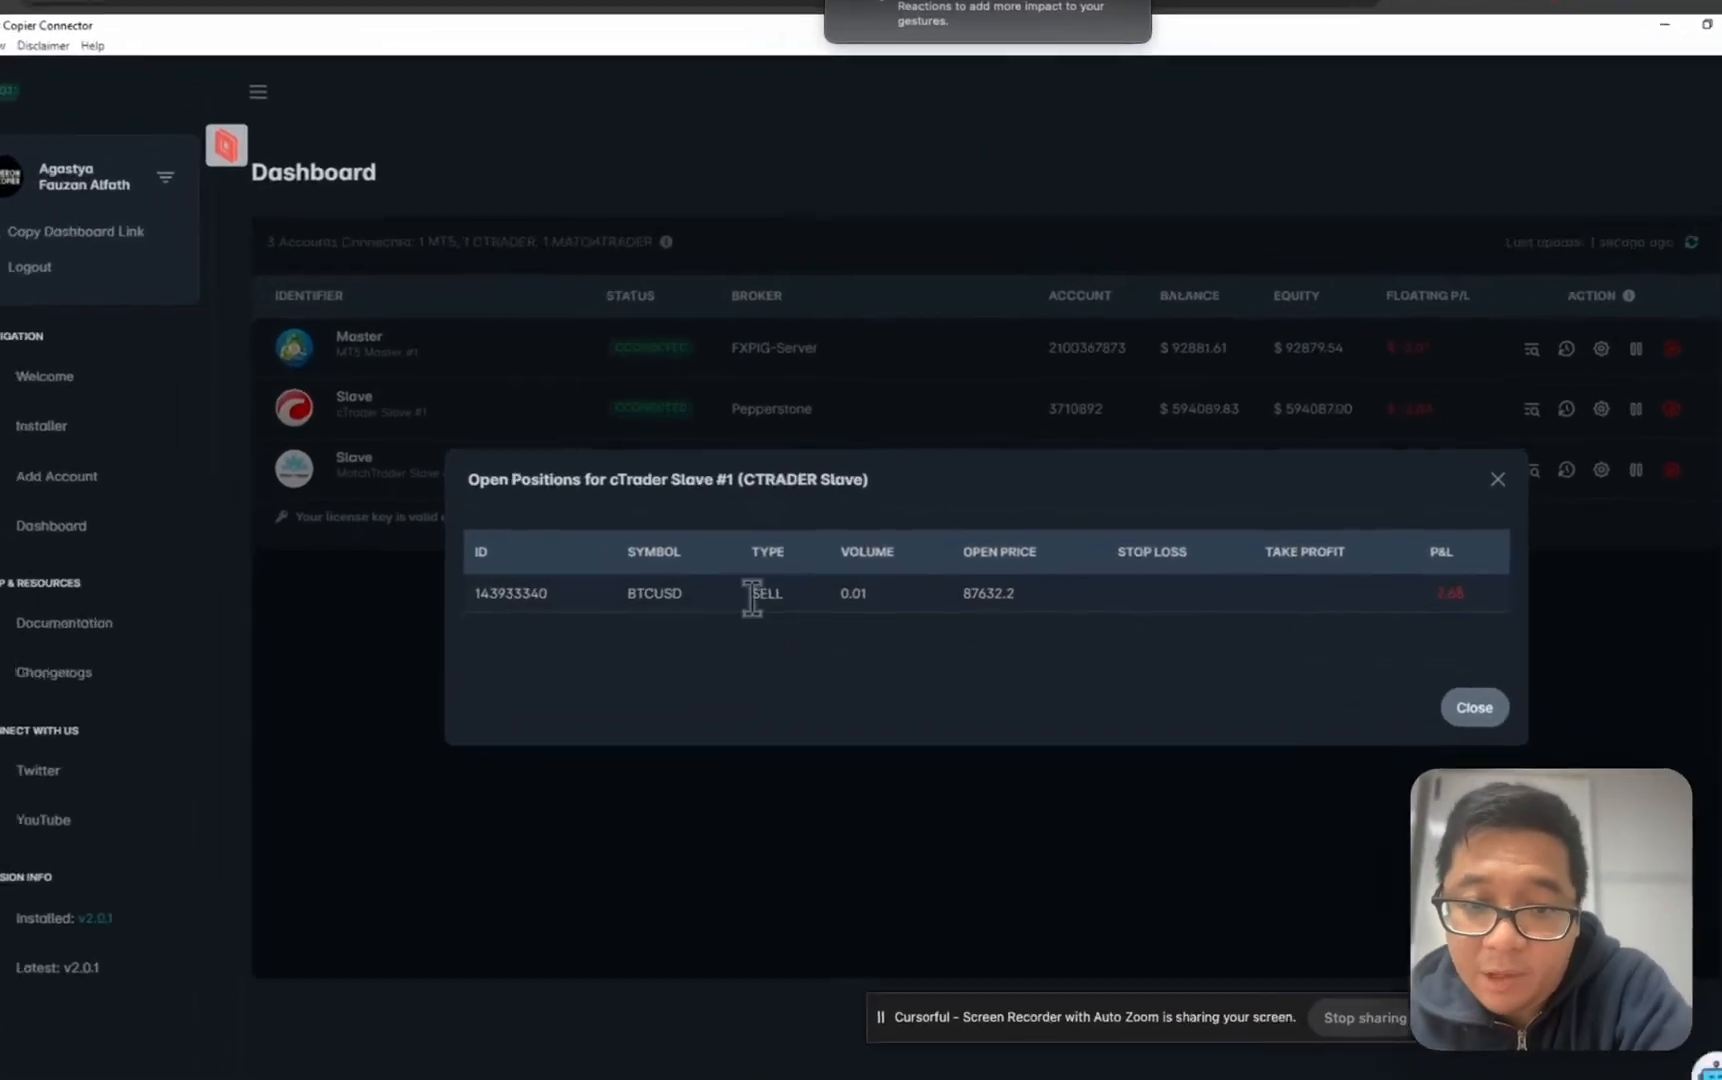
pyautogui.moveTo(777, 581); pyautogui.dragTo(885, 586)
pyautogui.click(904, 623)
pyautogui.click(1621, 745)
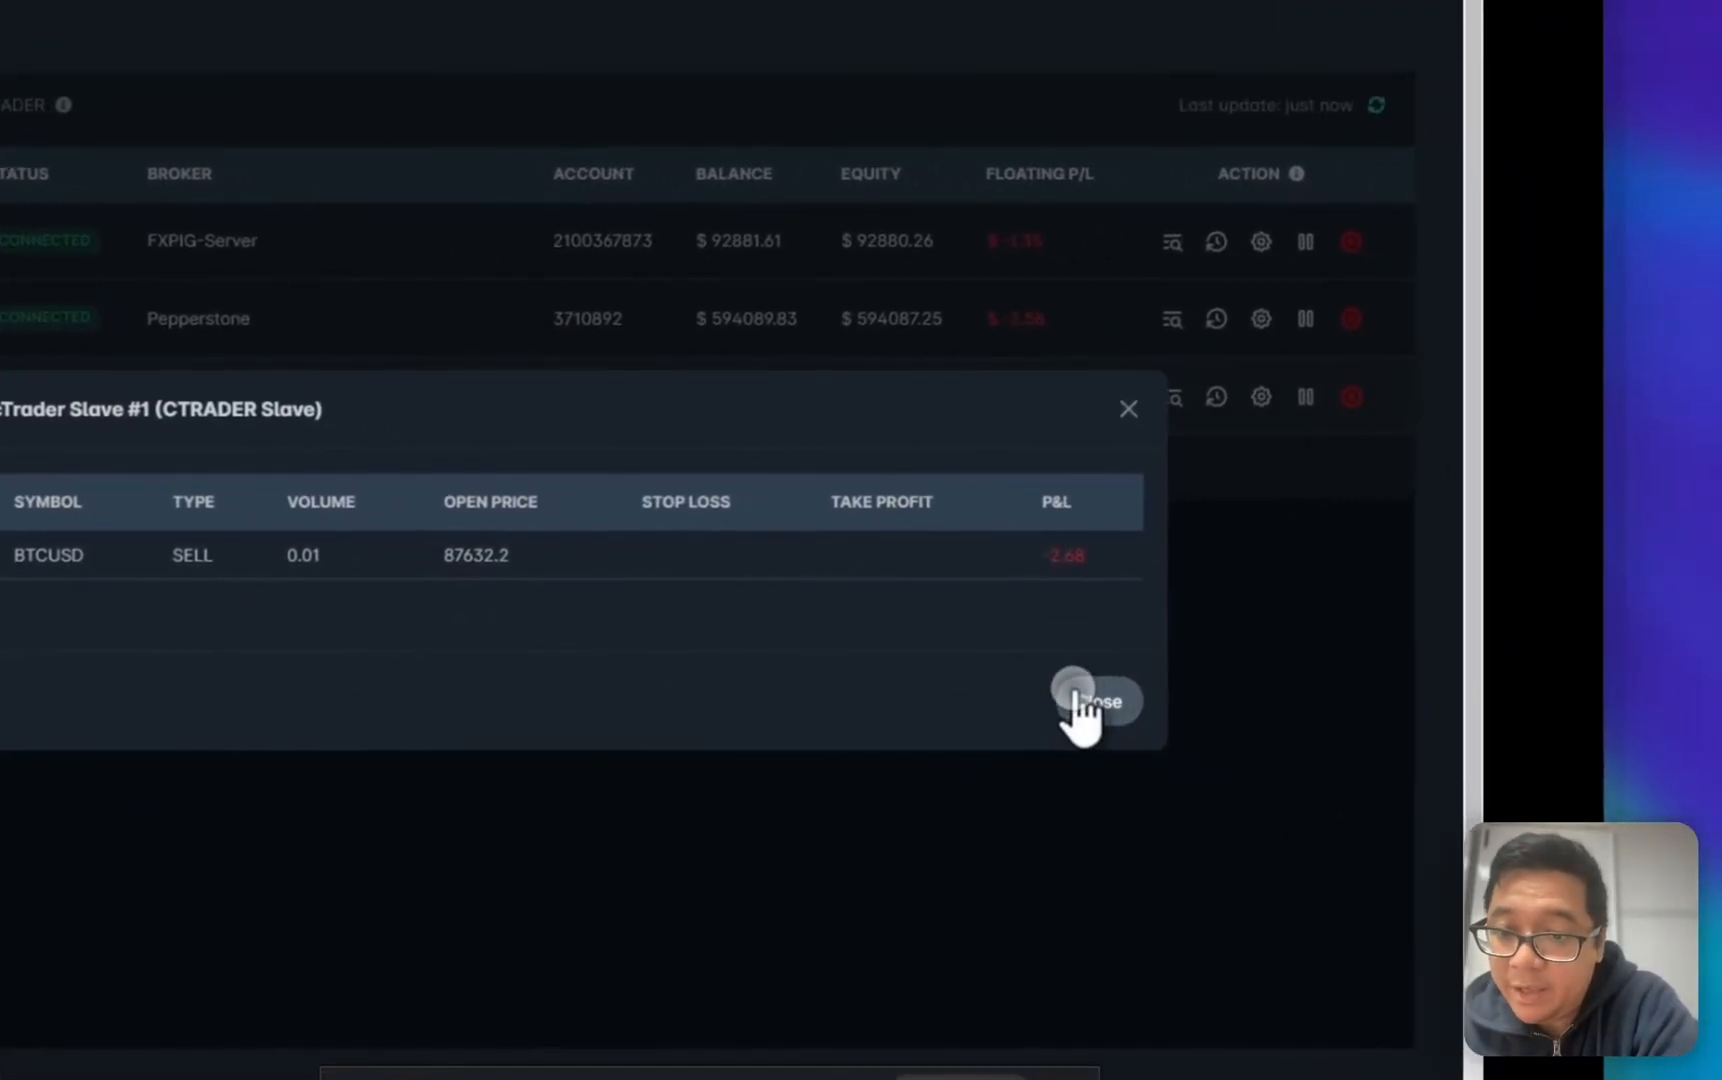
# Examine the type, volume and price of the open position on MatchTrader Slave #1 from the dashboard
pyautogui.click(1176, 397)
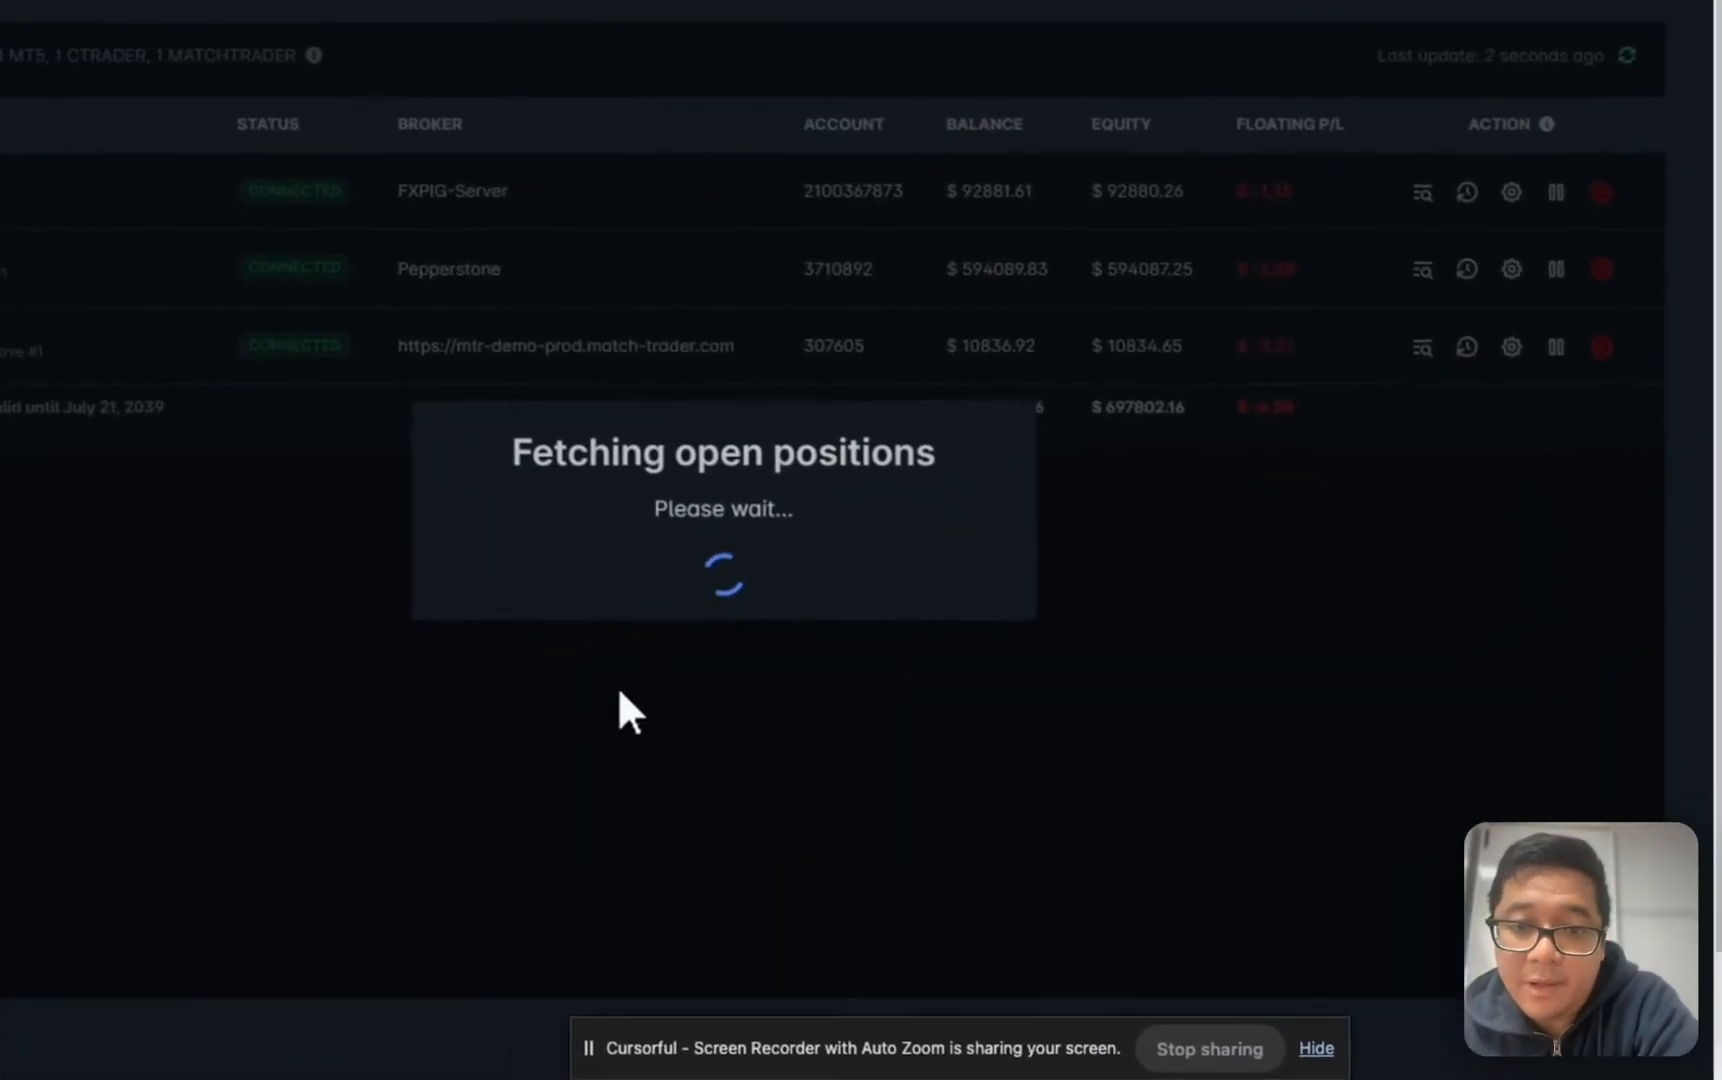
pyautogui.click(711, 483)
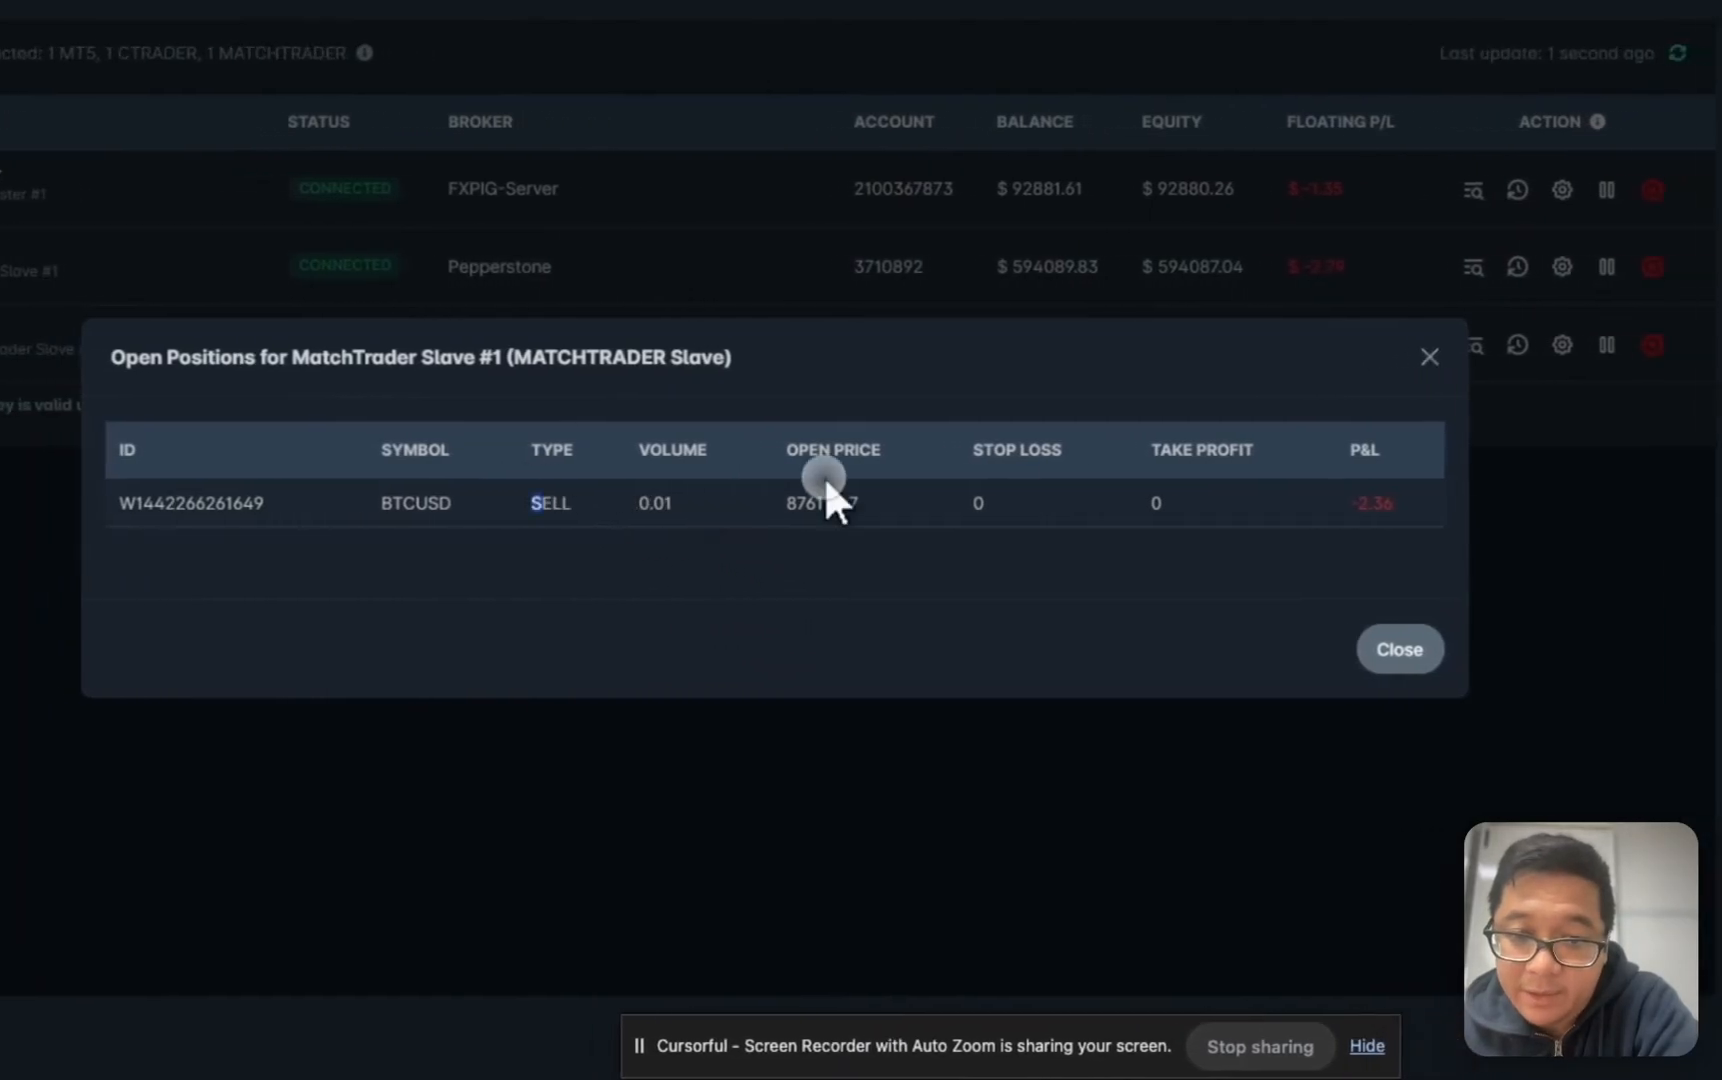
pyautogui.moveTo(536, 503); pyautogui.dragTo(1163, 504)
pyautogui.click(1350, 570)
pyautogui.click(1398, 649)
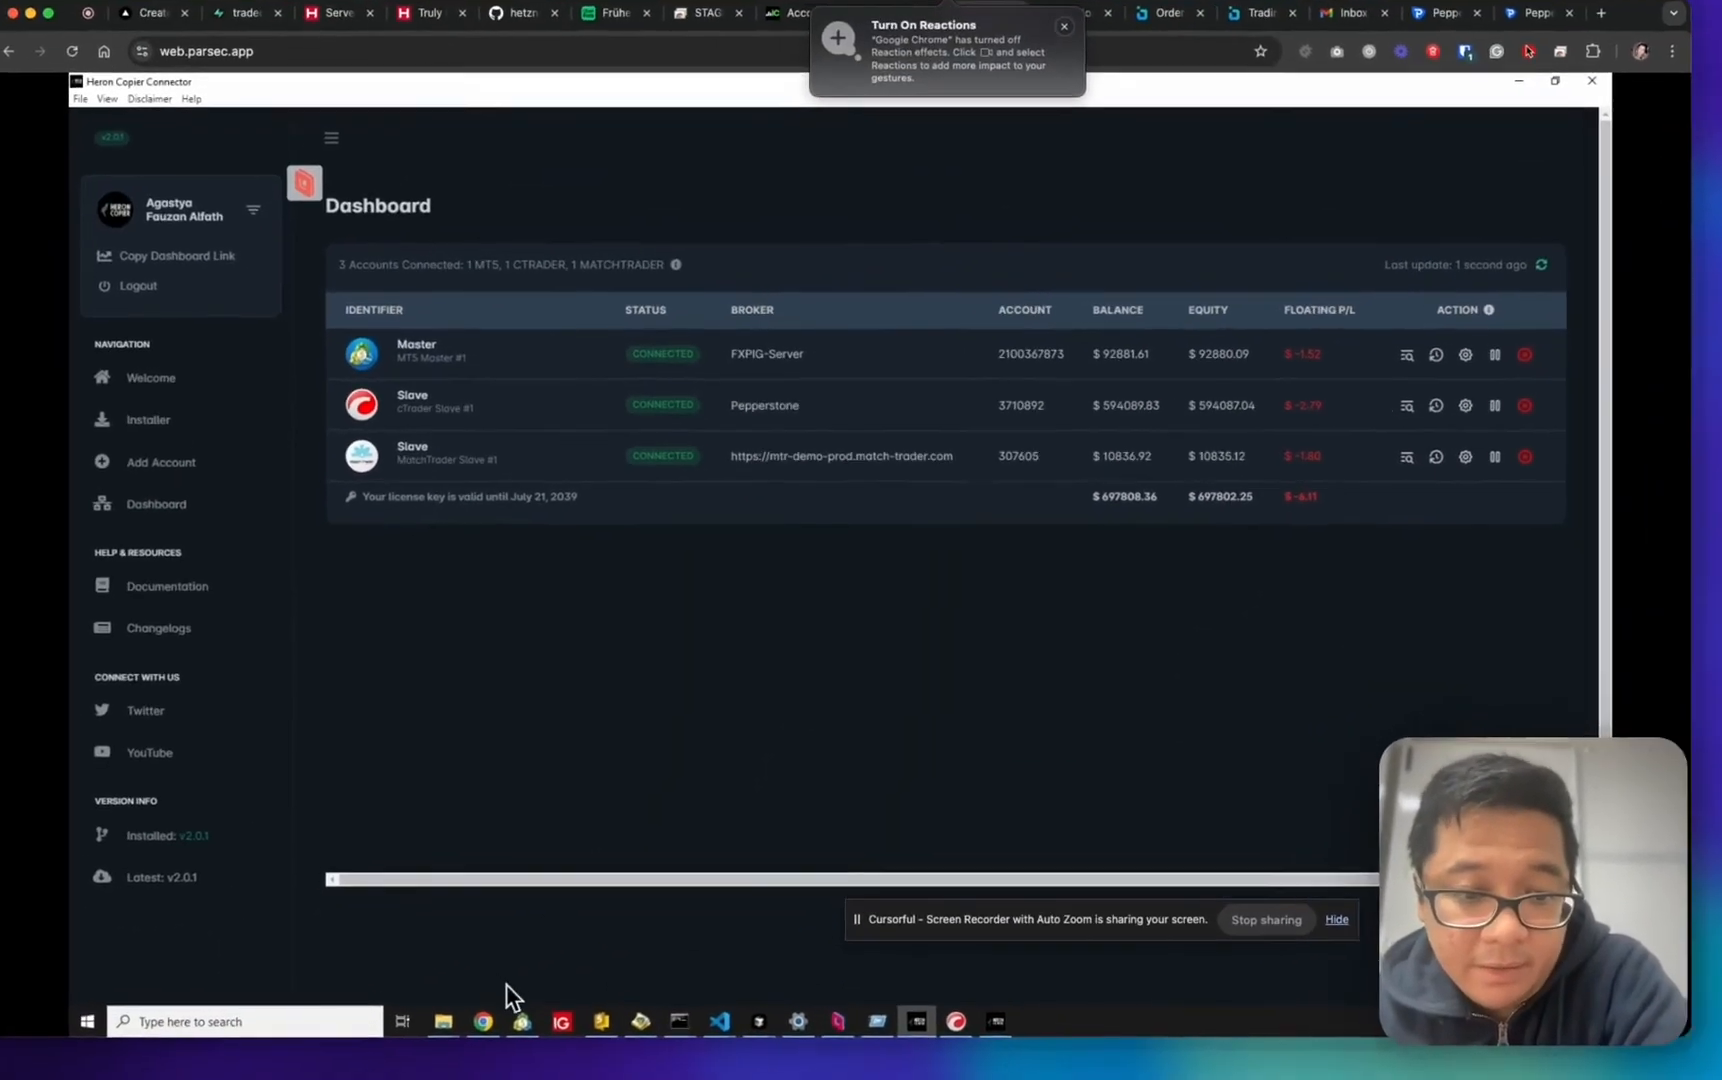
# Switch to MetaTrader 5 and open three more 0.01 lot sell positions on BTCUSDT
pyautogui.click(519, 1018)
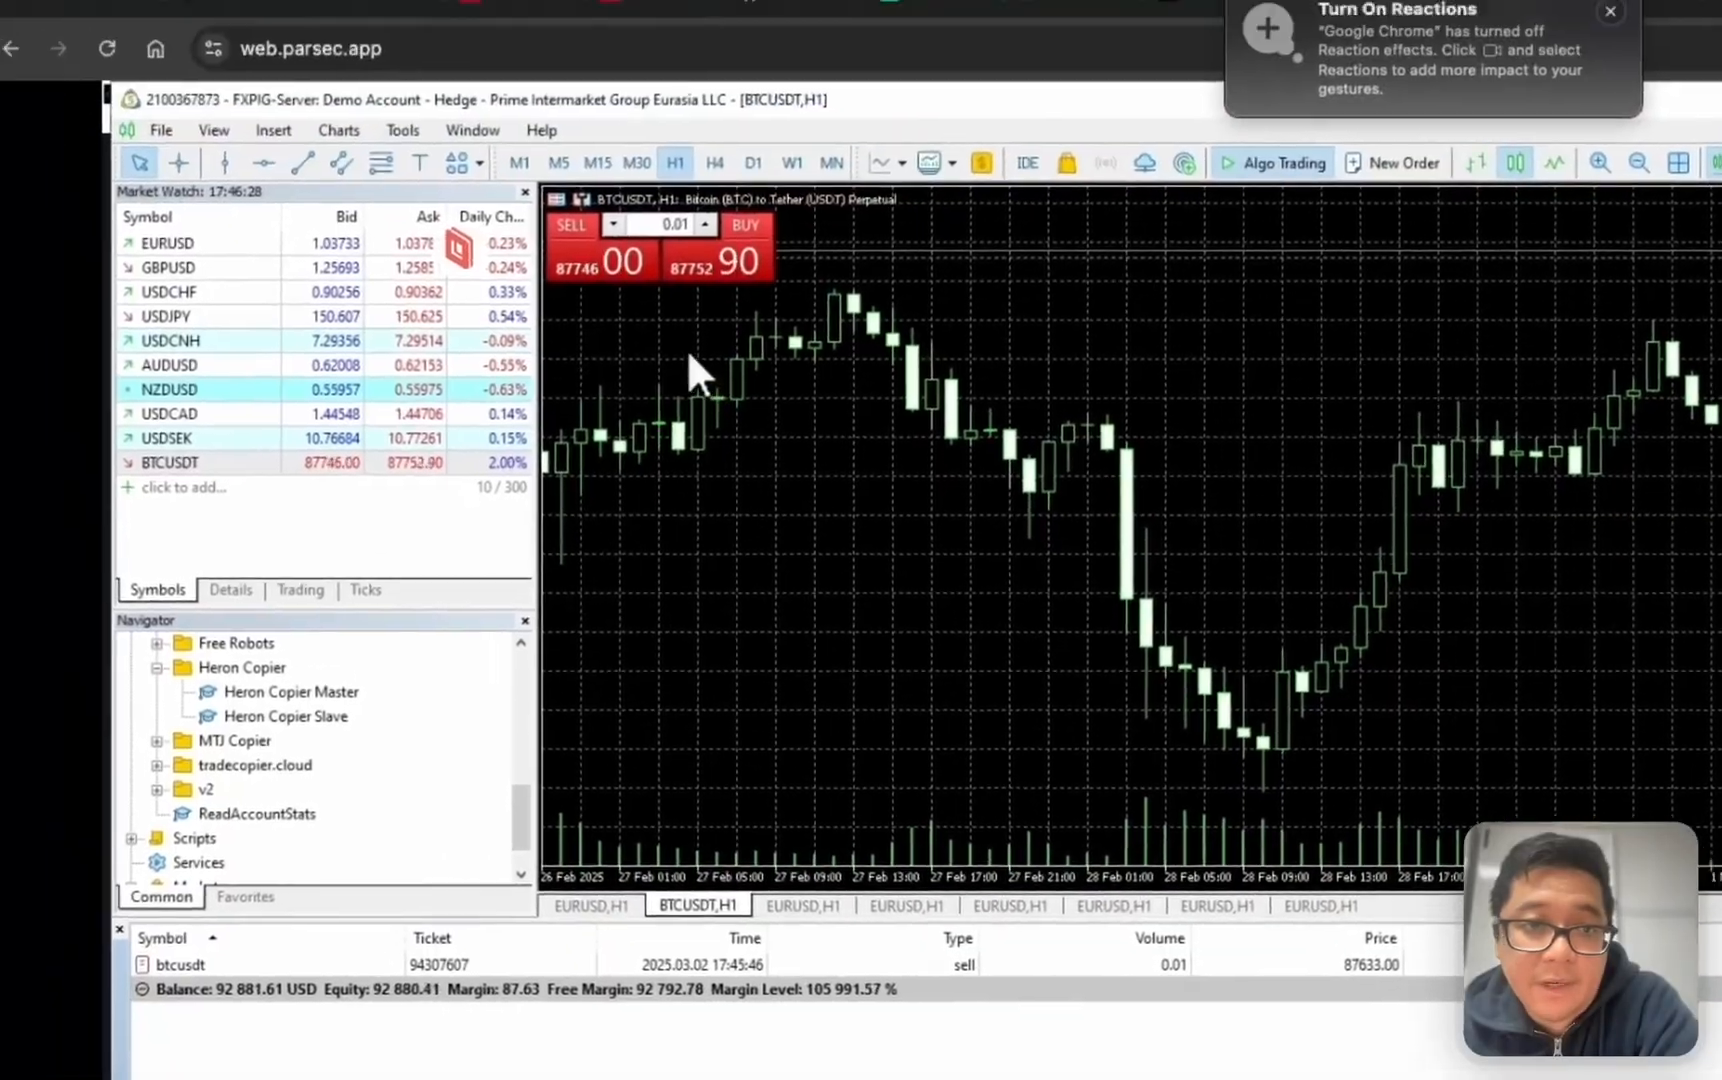
pyautogui.click(622, 264)
pyautogui.click(619, 262)
pyautogui.click(619, 260)
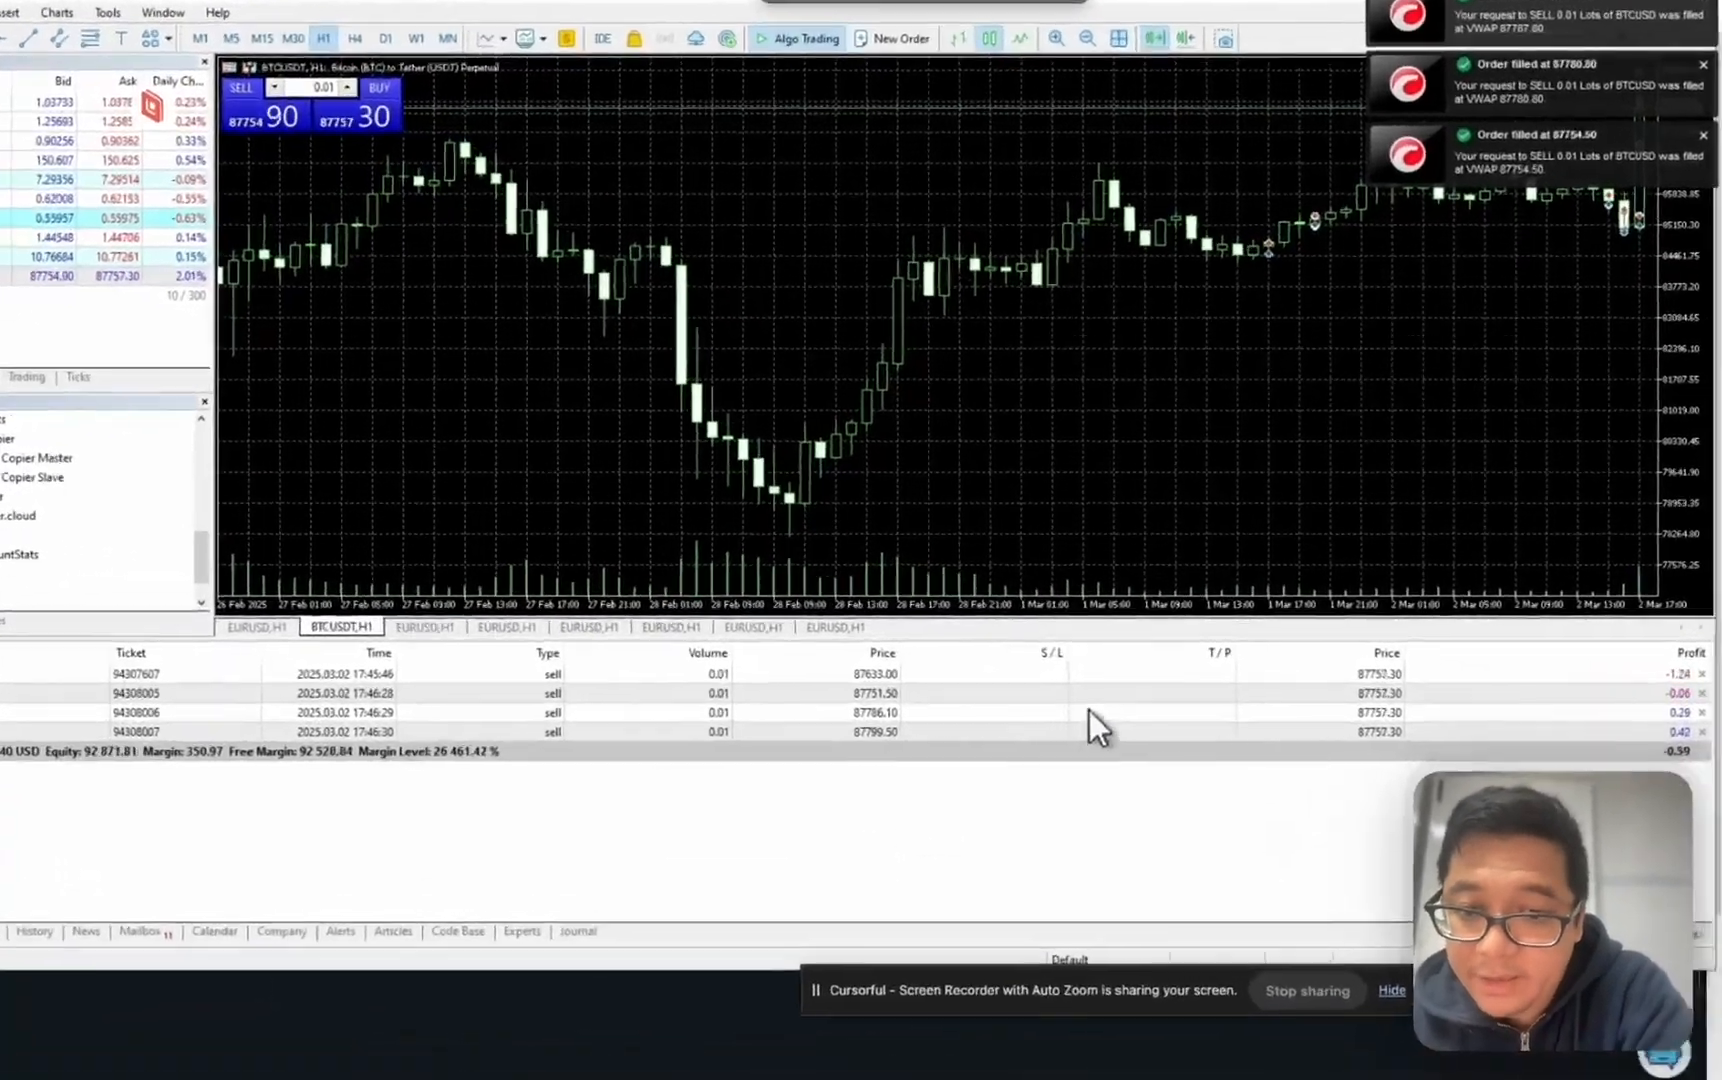
pyautogui.click(1085, 680)
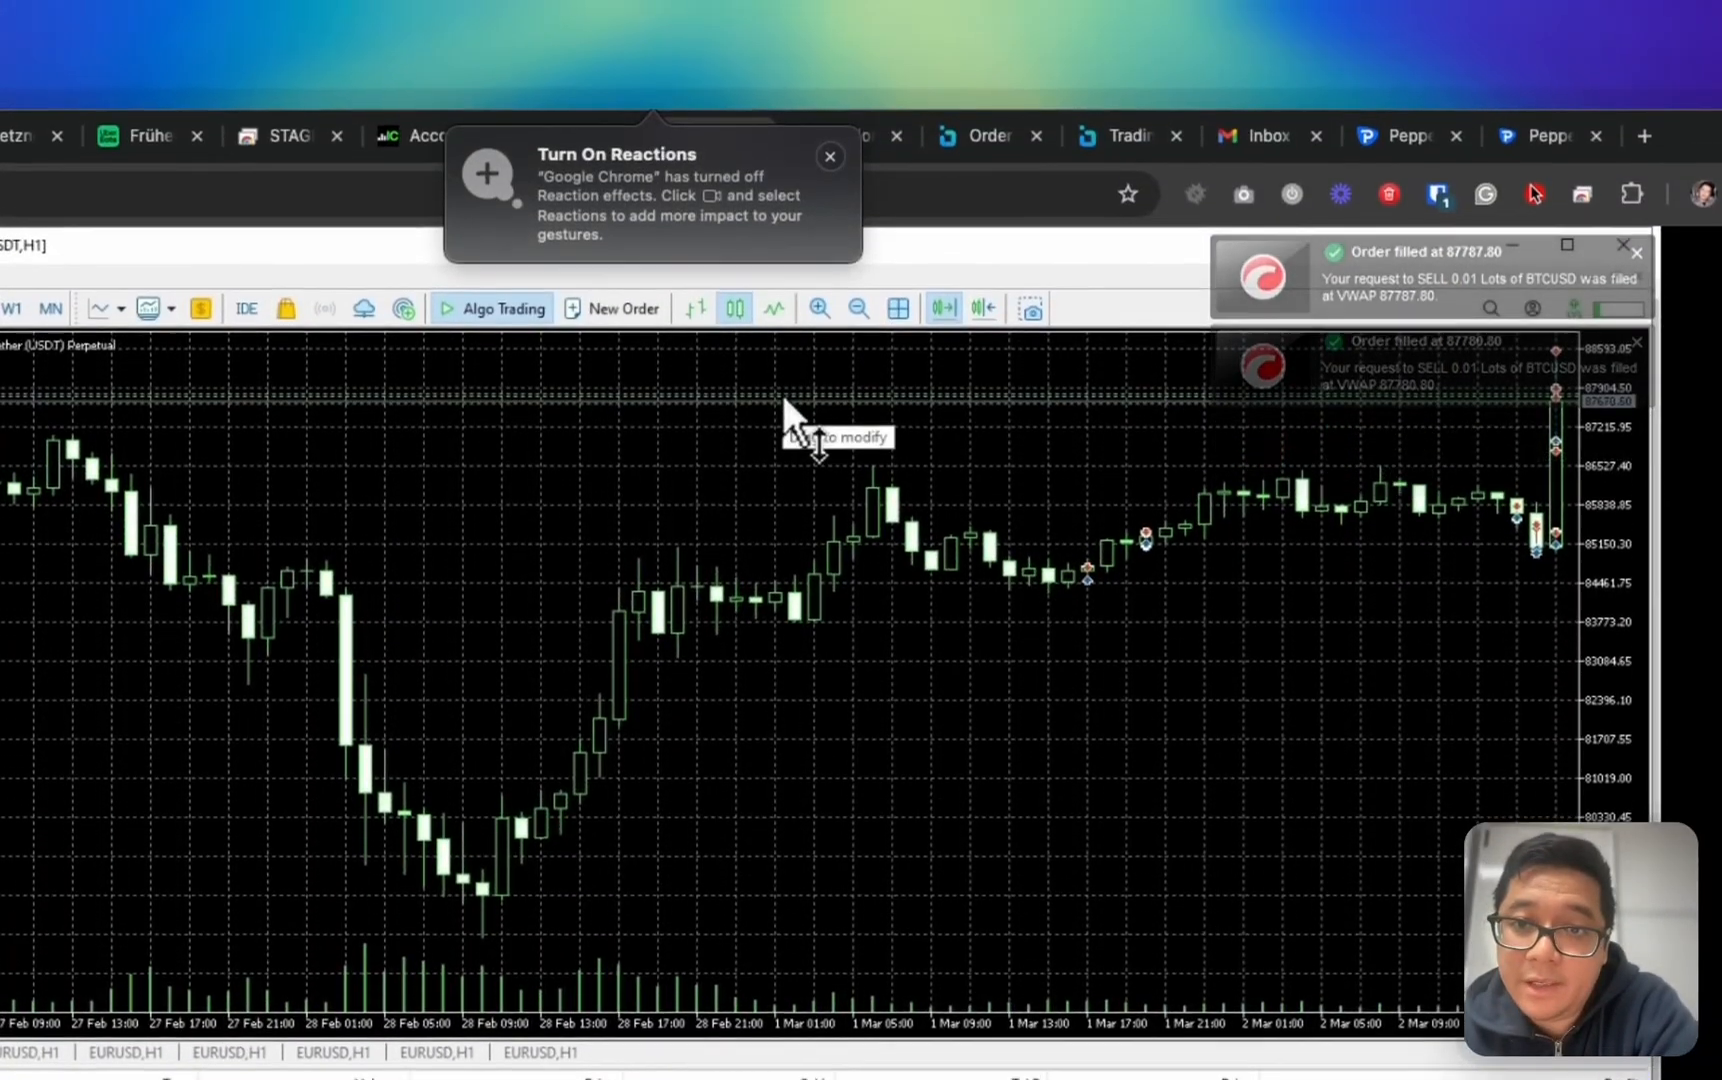
# Set a take profit of 83493.15 on the BTCUSDT sell position opened at 87751.50
pyautogui.moveTo(782, 397); pyautogui.dragTo(820, 645)
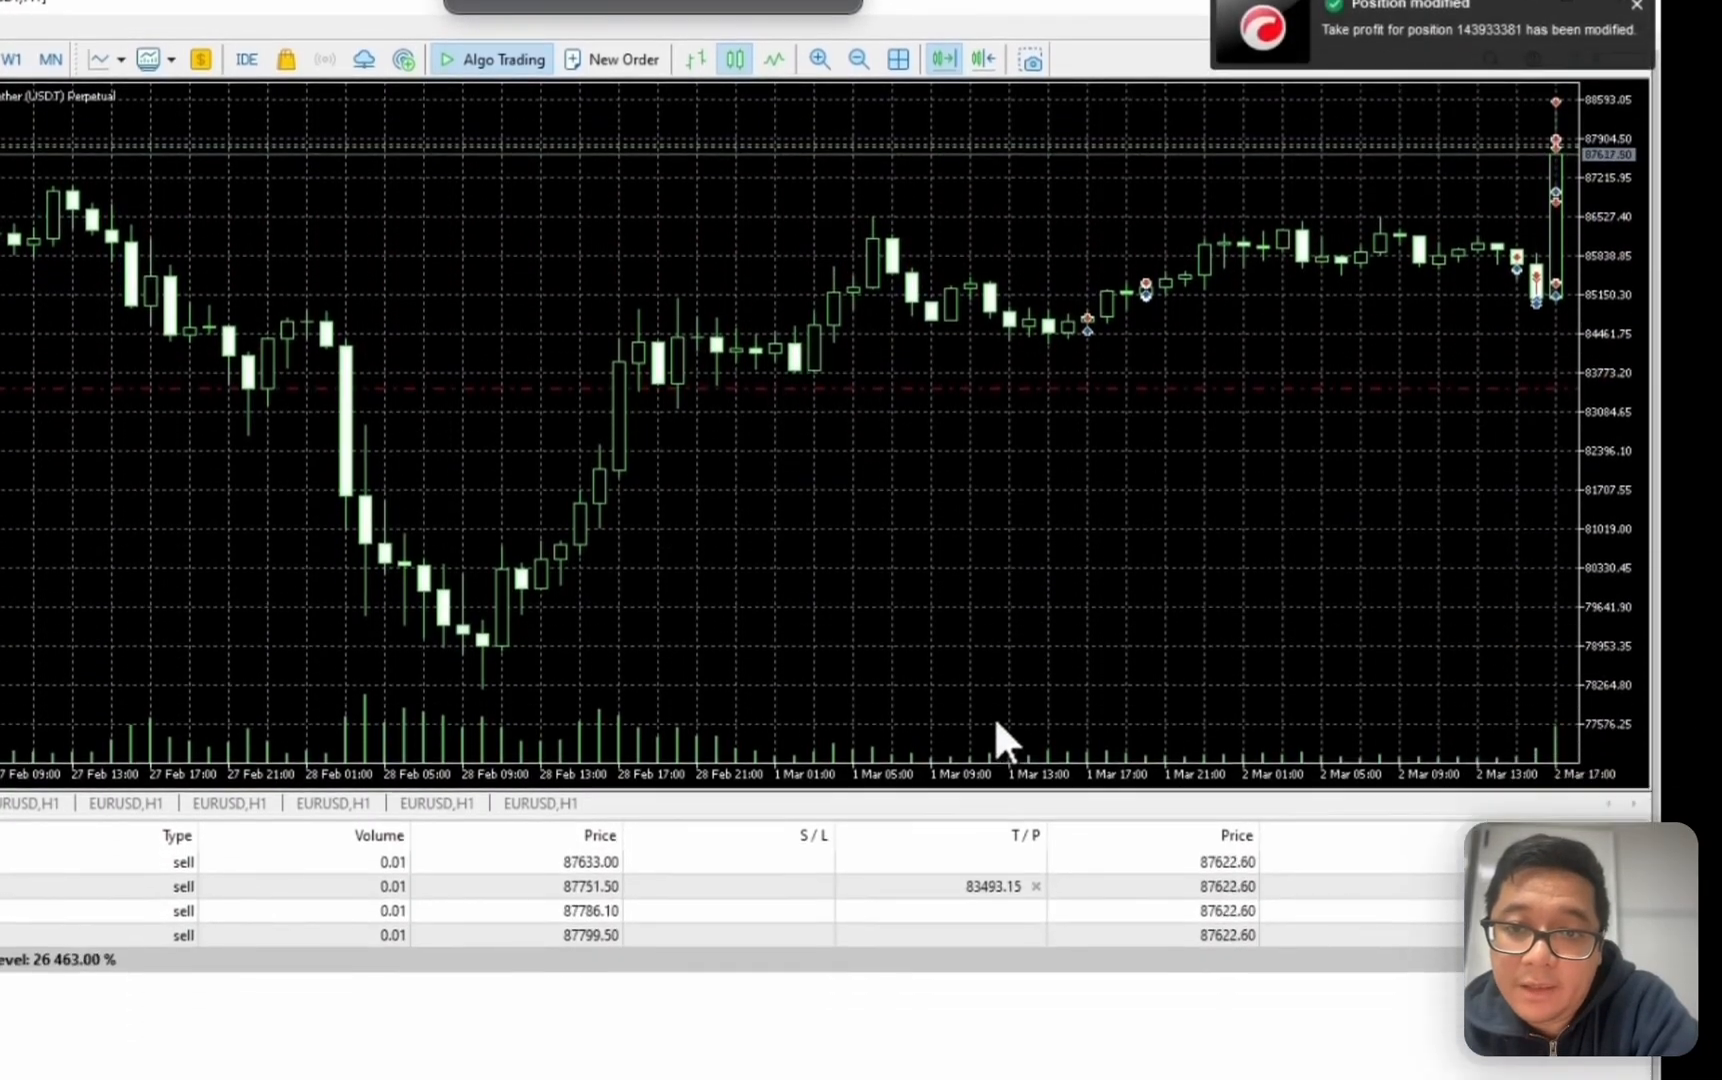
pyautogui.click(791, 662)
pyautogui.click(712, 729)
pyautogui.click(830, 660)
pyautogui.click(947, 675)
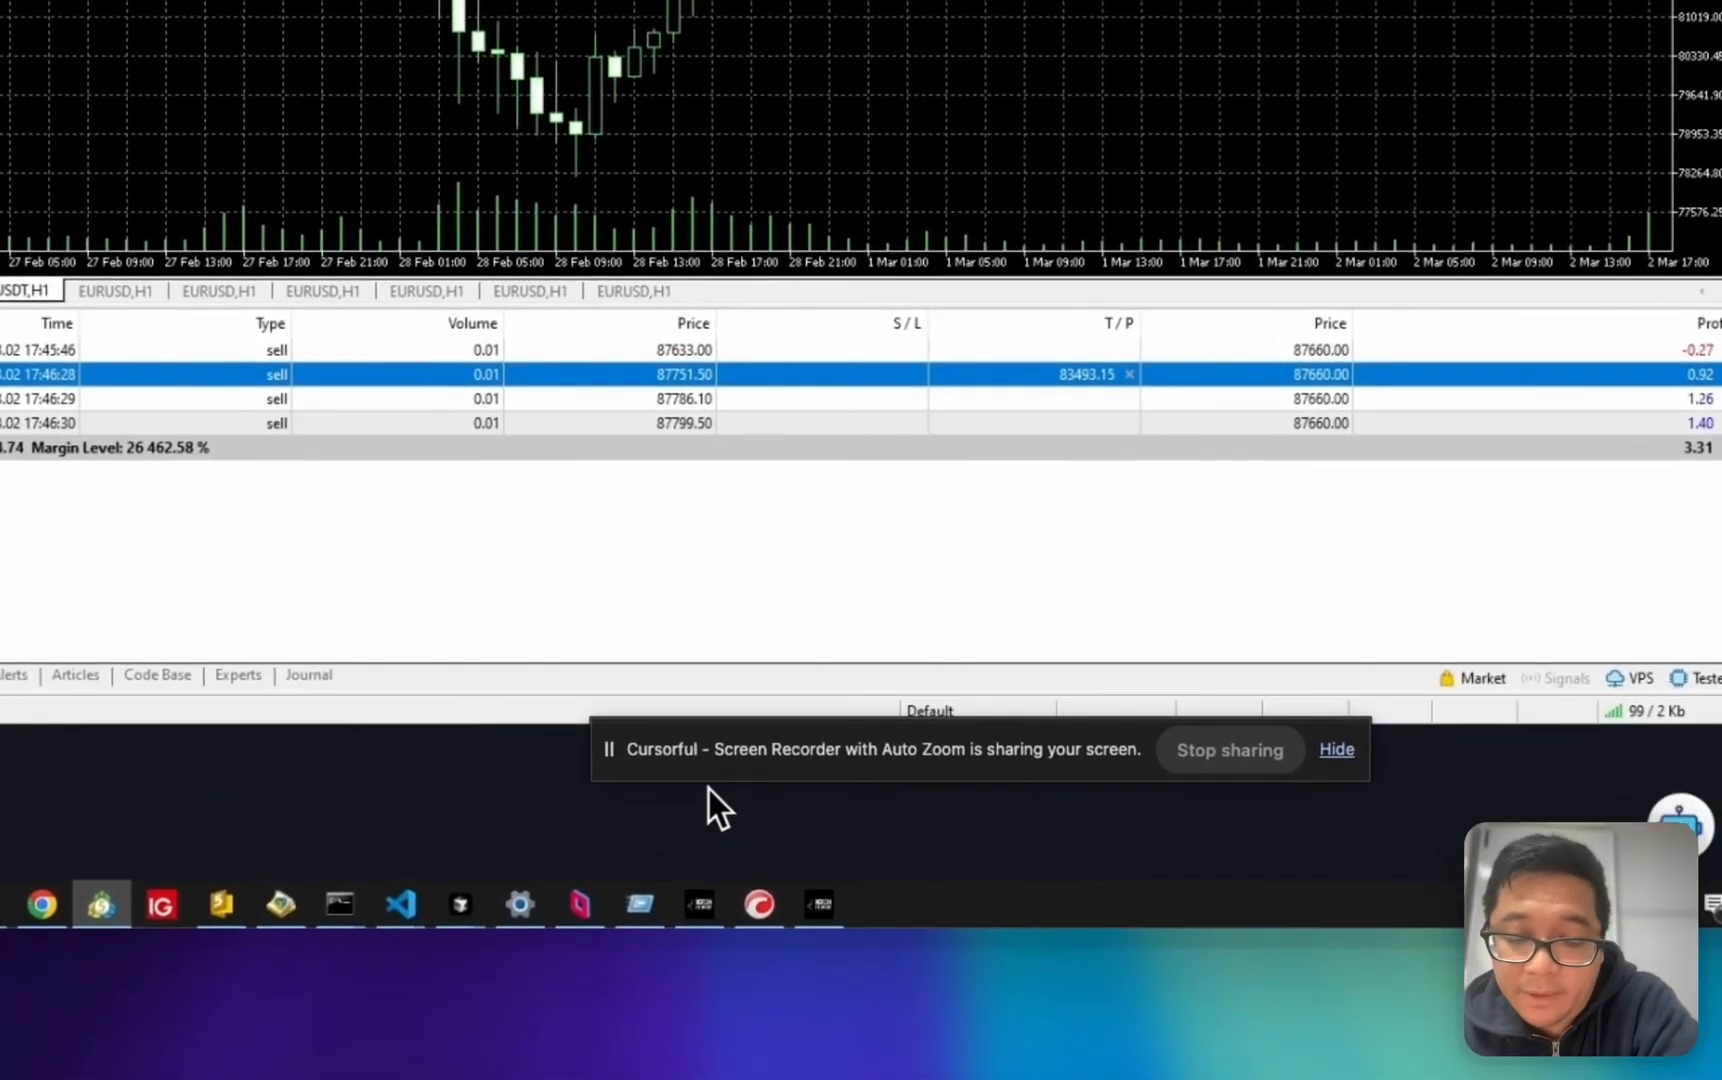
# Switch back to the Heron Copier Connector dashboard and examine the open prices and take profits of MT5 Master #1
pyautogui.click(822, 886)
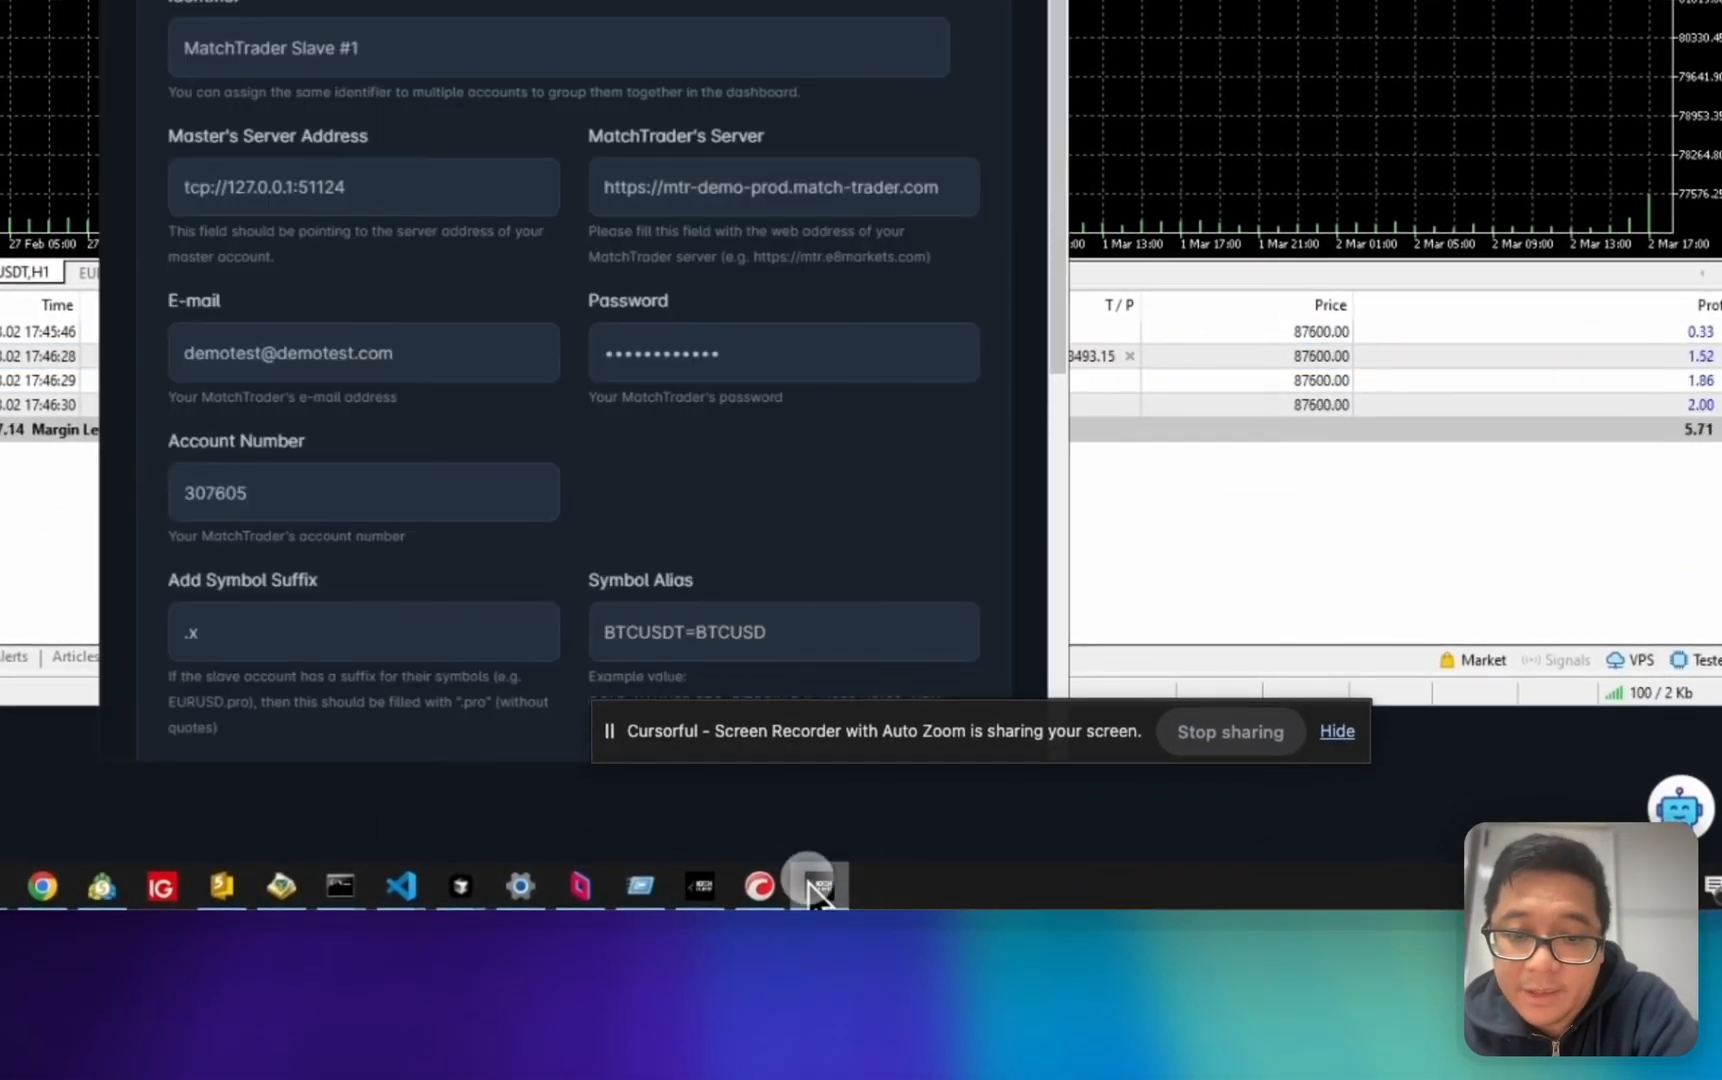
pyautogui.click(808, 881)
pyautogui.click(706, 884)
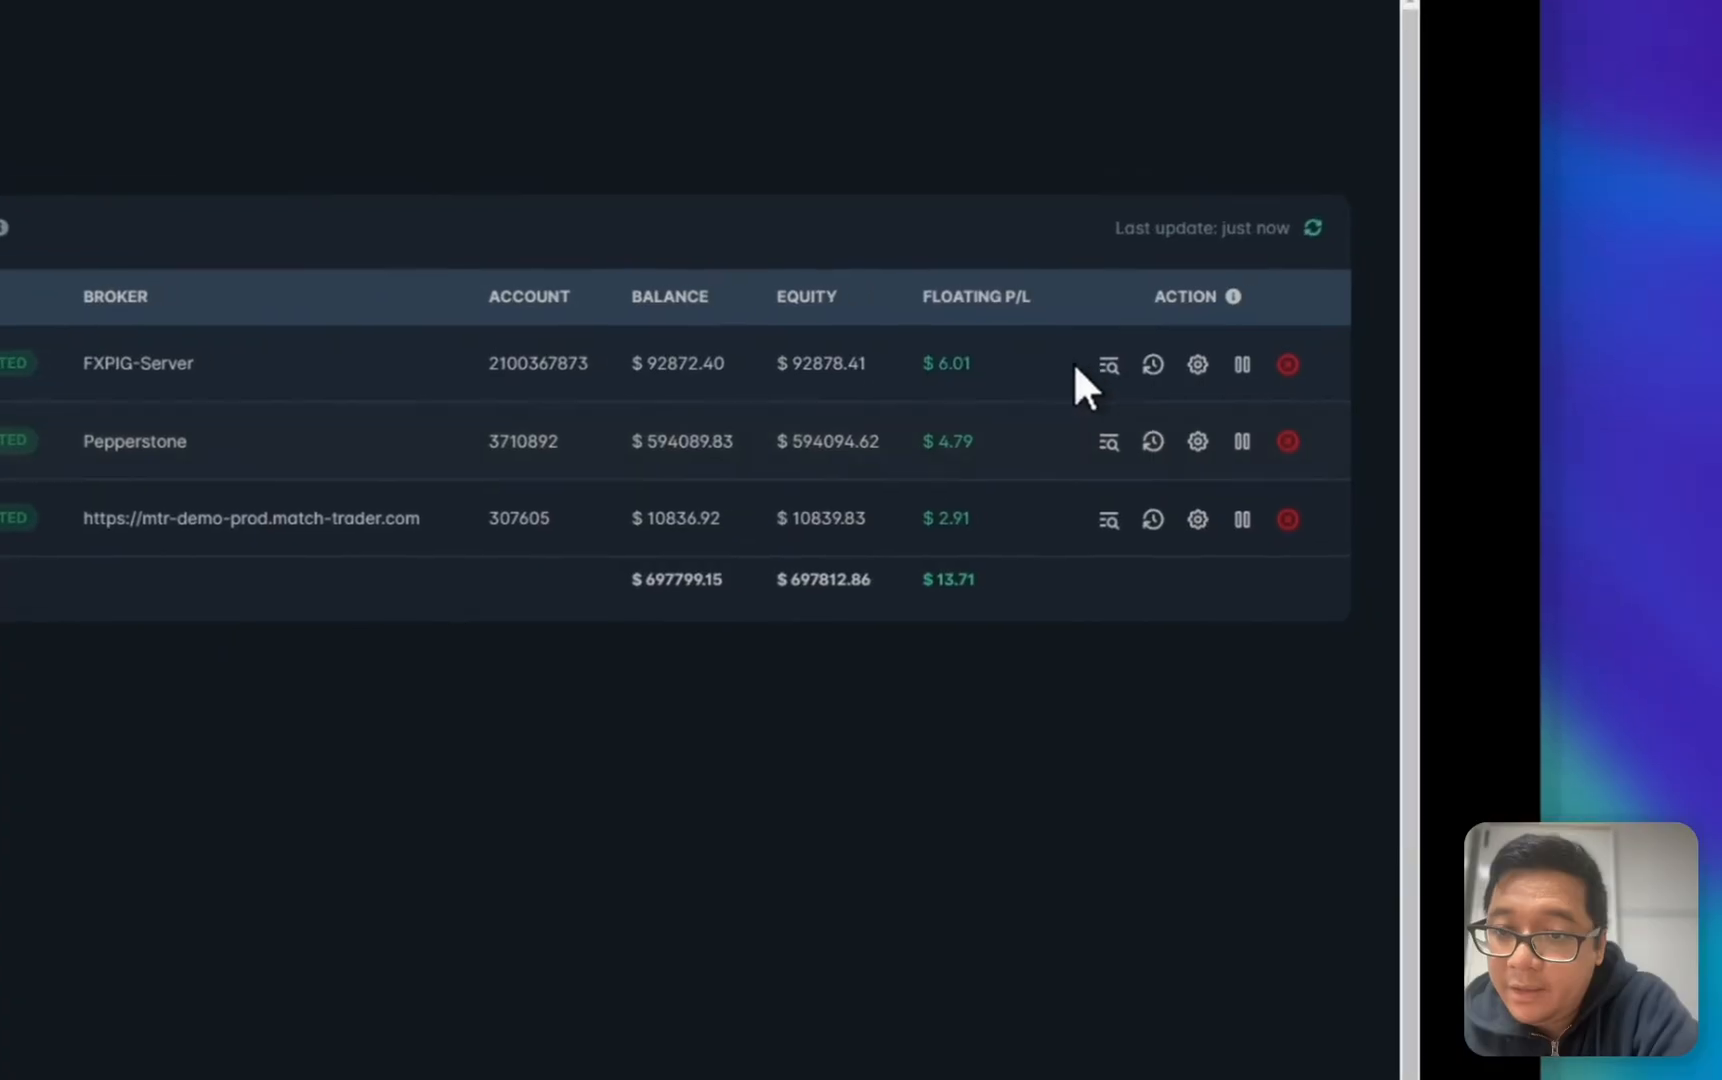
pyautogui.click(1111, 362)
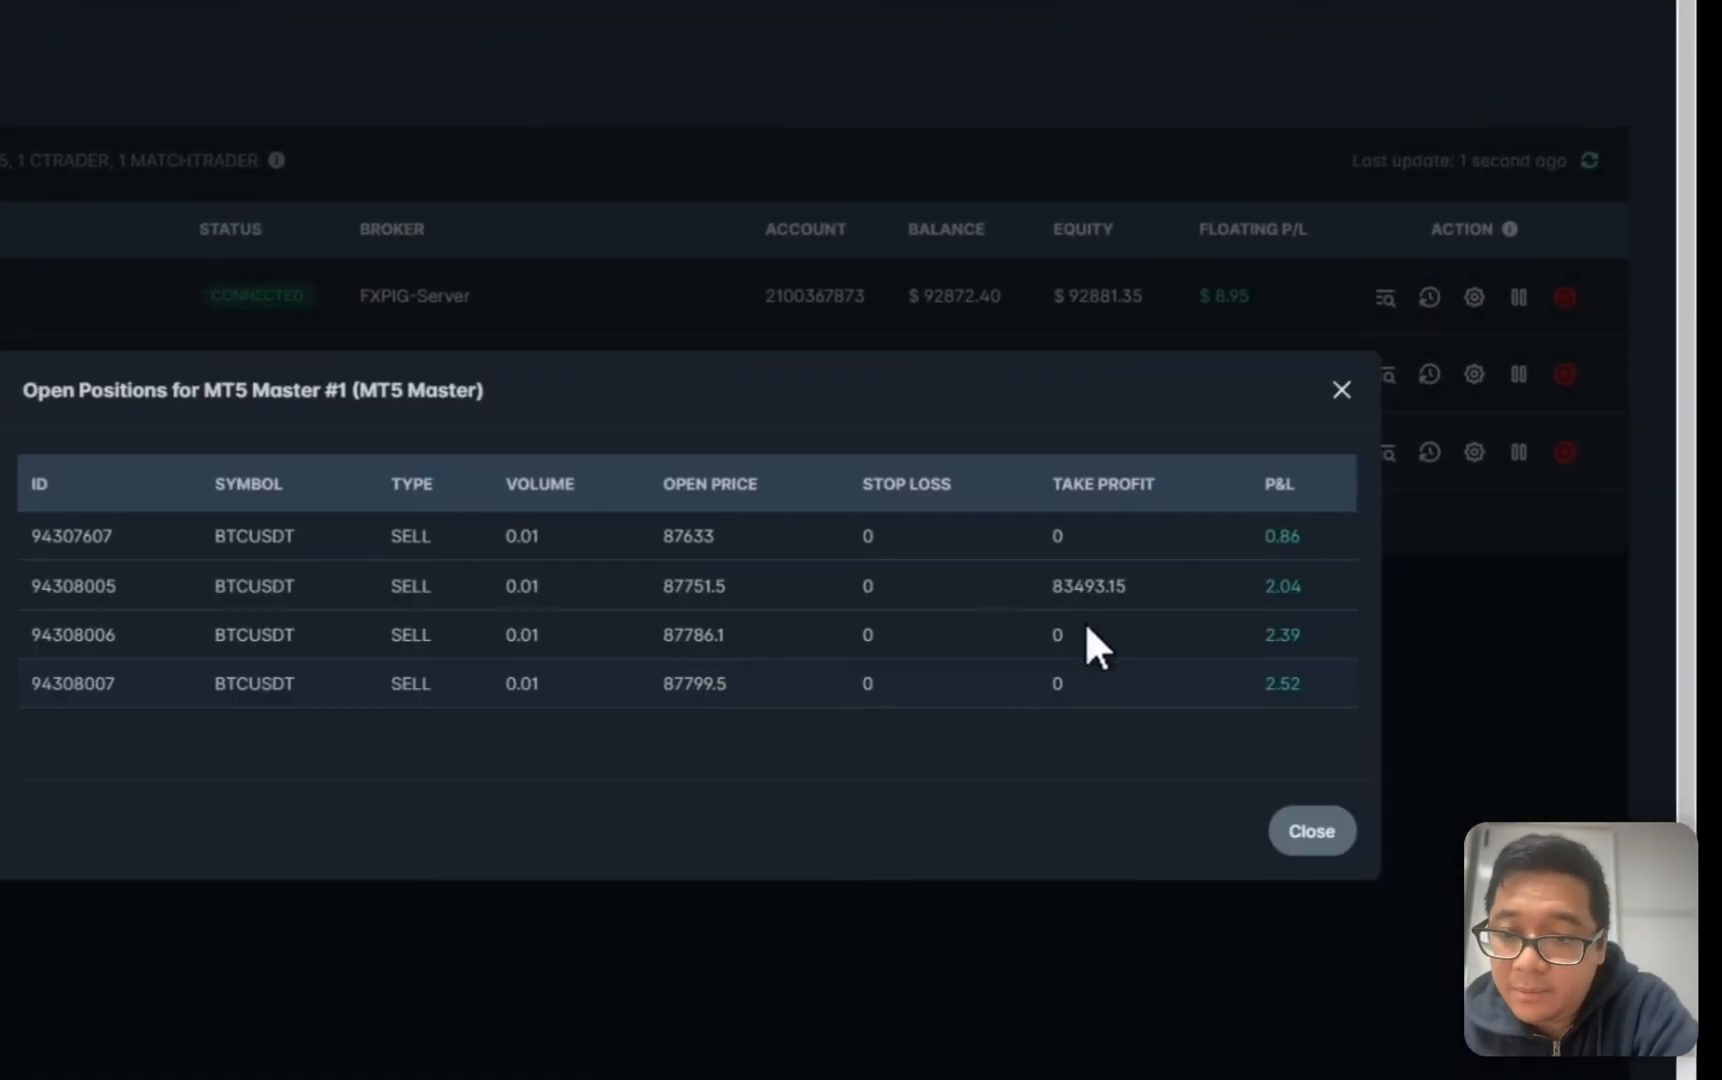
pyautogui.moveTo(691, 536); pyautogui.dragTo(1197, 704)
pyautogui.click(1049, 663)
pyautogui.click(1174, 795)
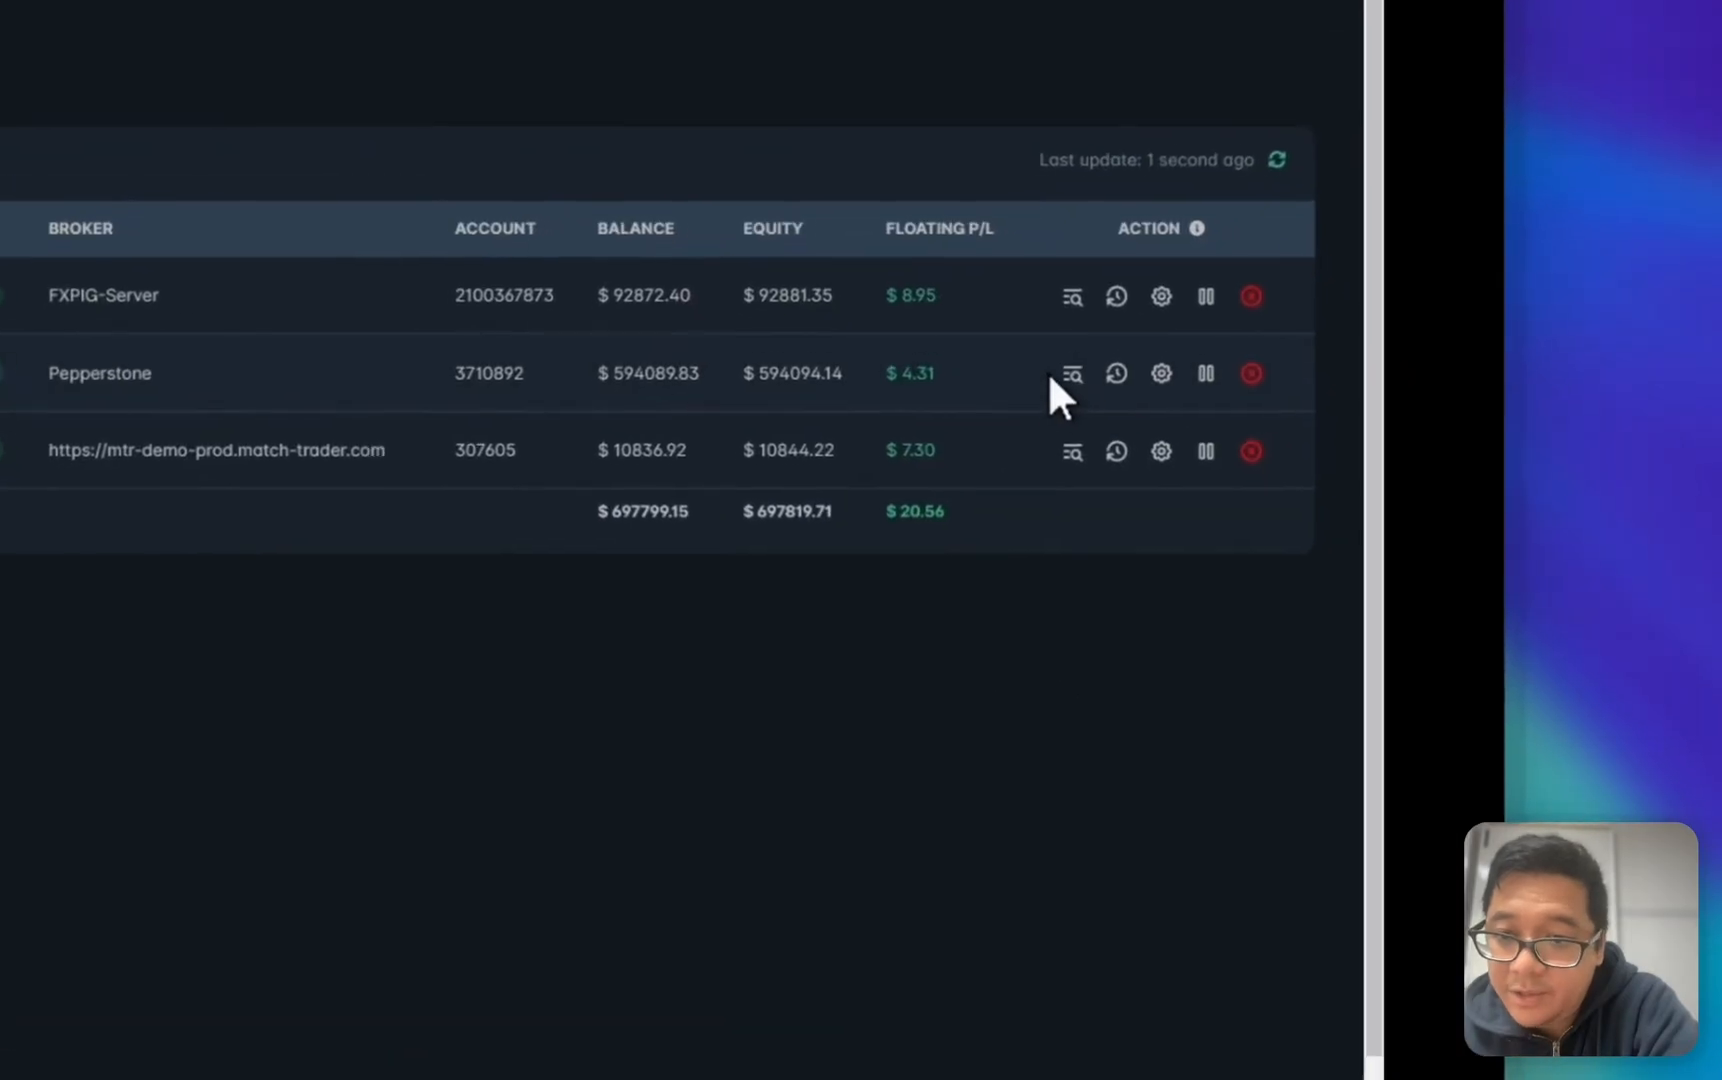
# Compare the copied positions and take profit on cTrader Slave #1 and MatchTrader Slave #1
pyautogui.click(1071, 373)
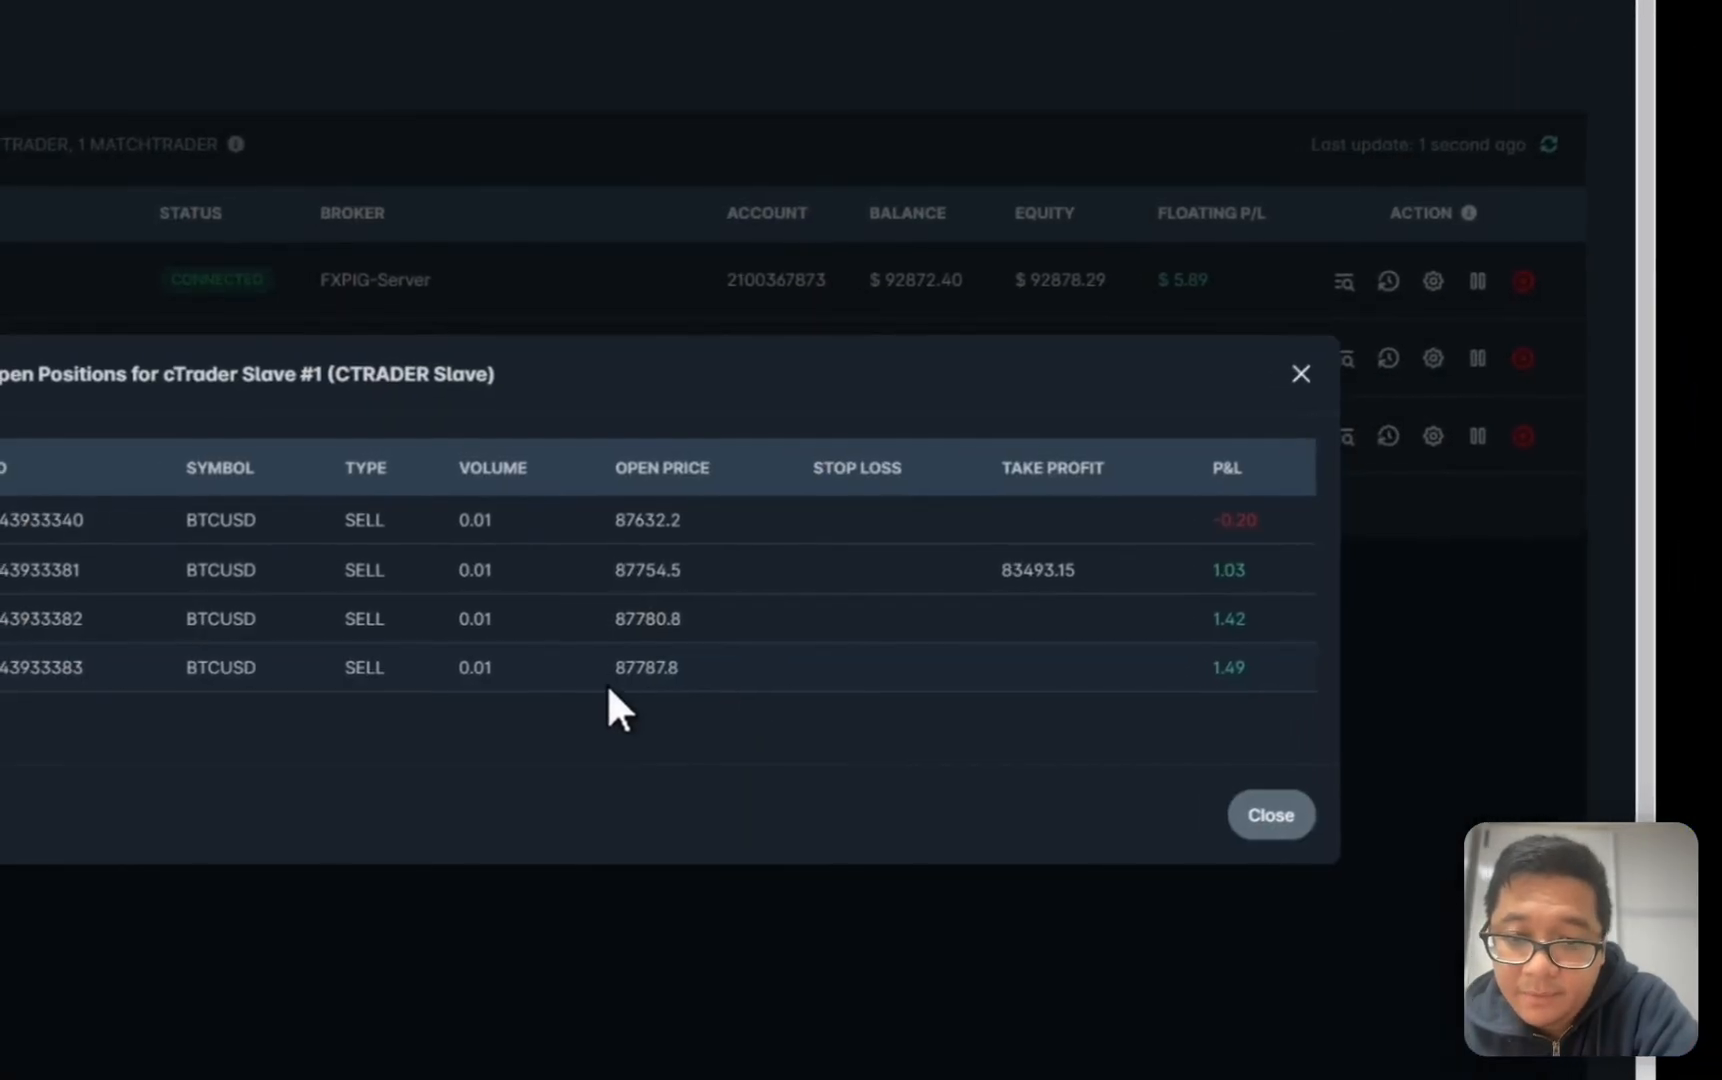
pyautogui.moveTo(699, 519); pyautogui.dragTo(982, 673)
pyautogui.click(984, 673)
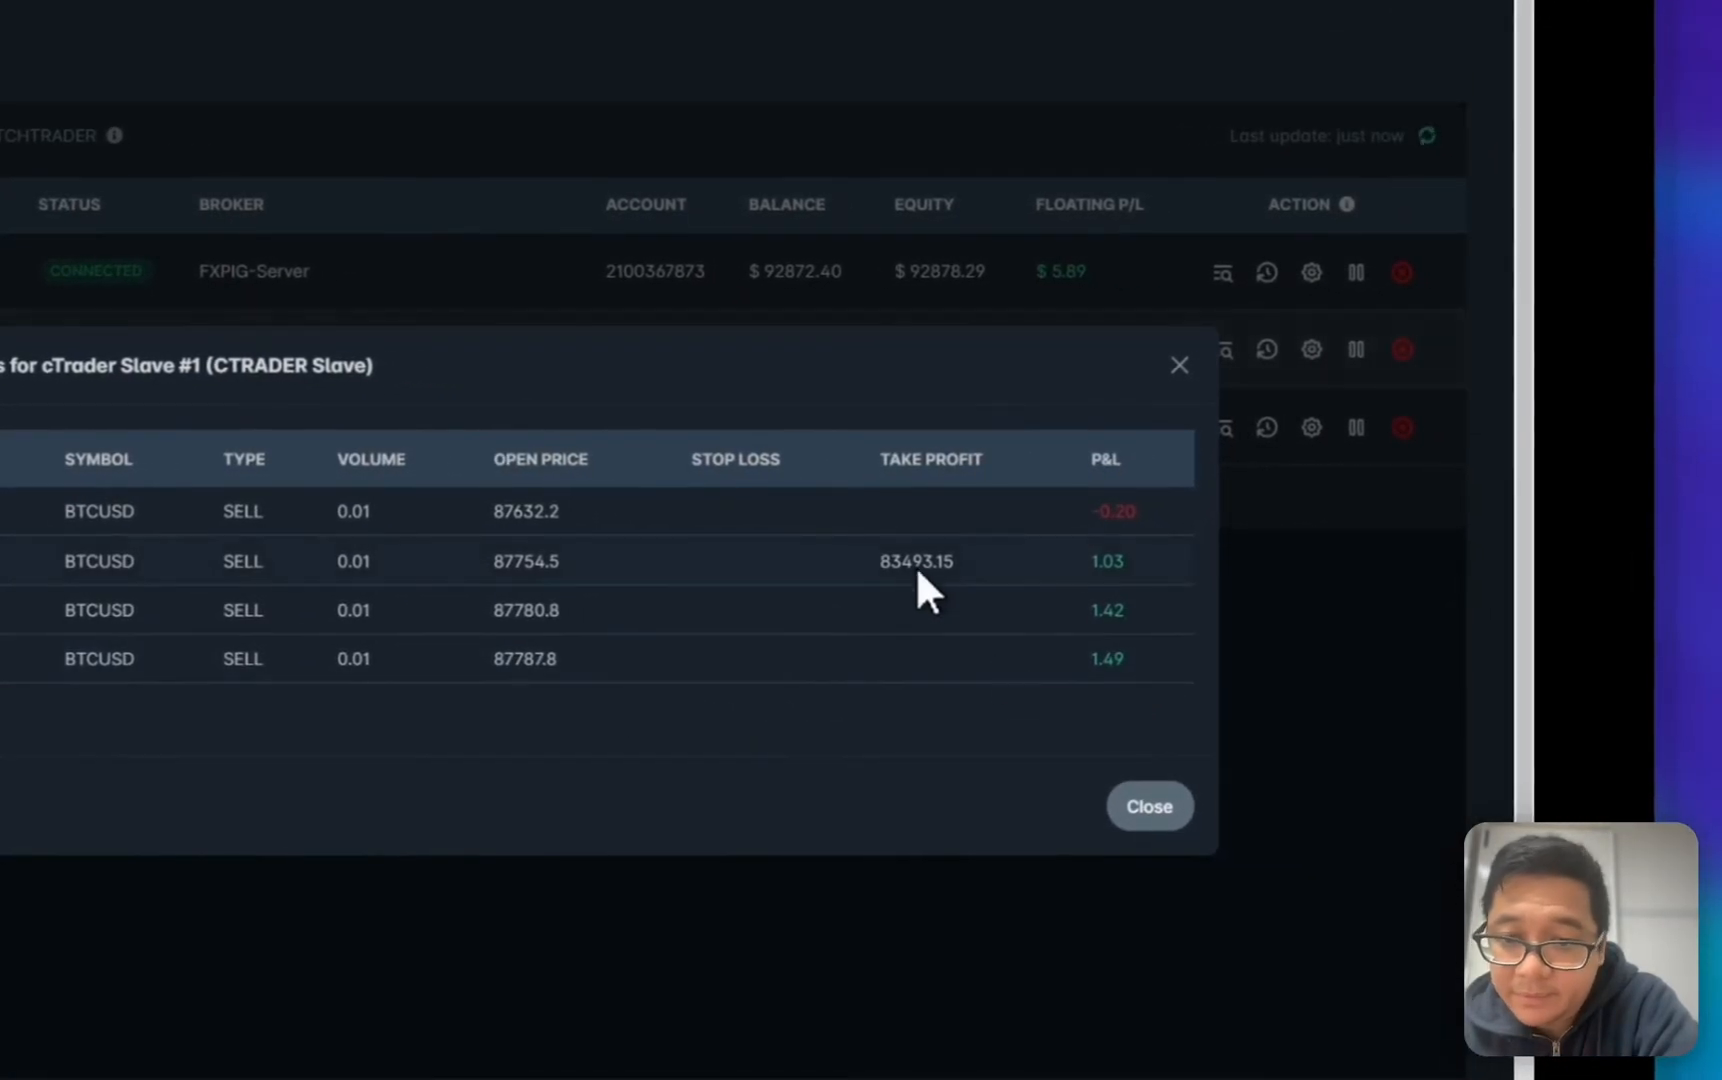
pyautogui.click(1149, 806)
pyautogui.click(1222, 428)
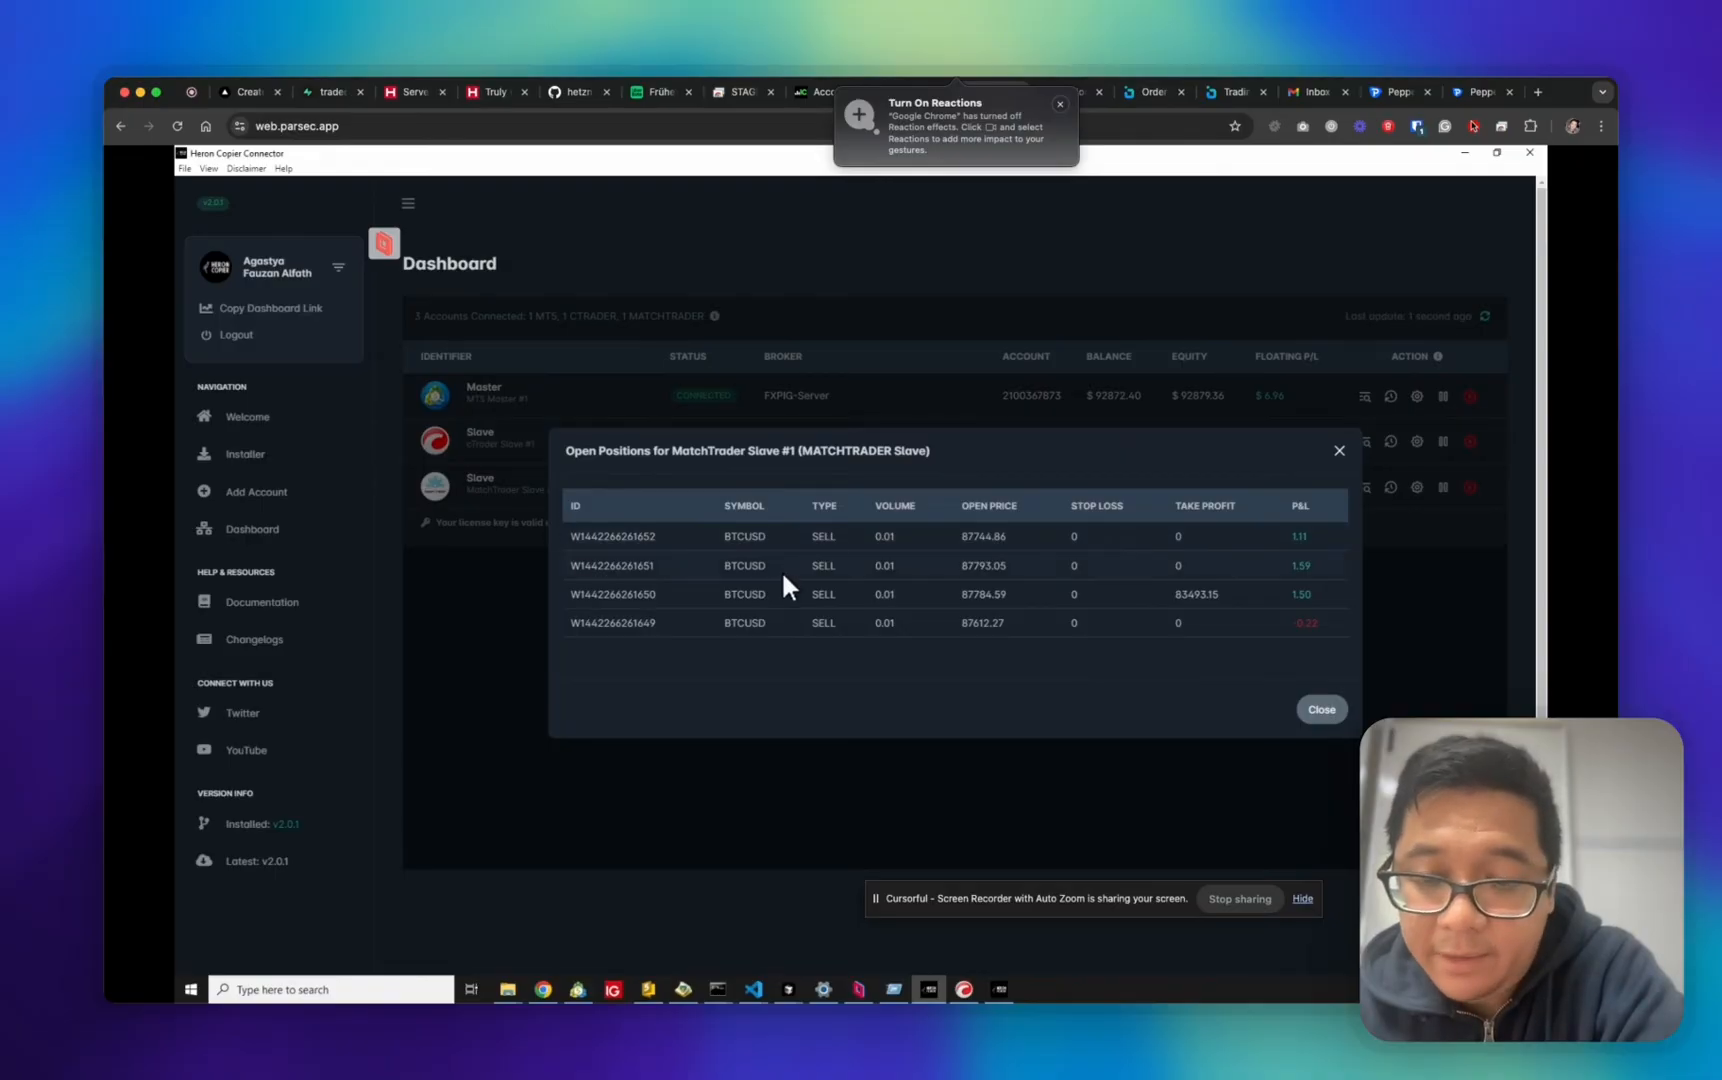
pyautogui.click(1322, 709)
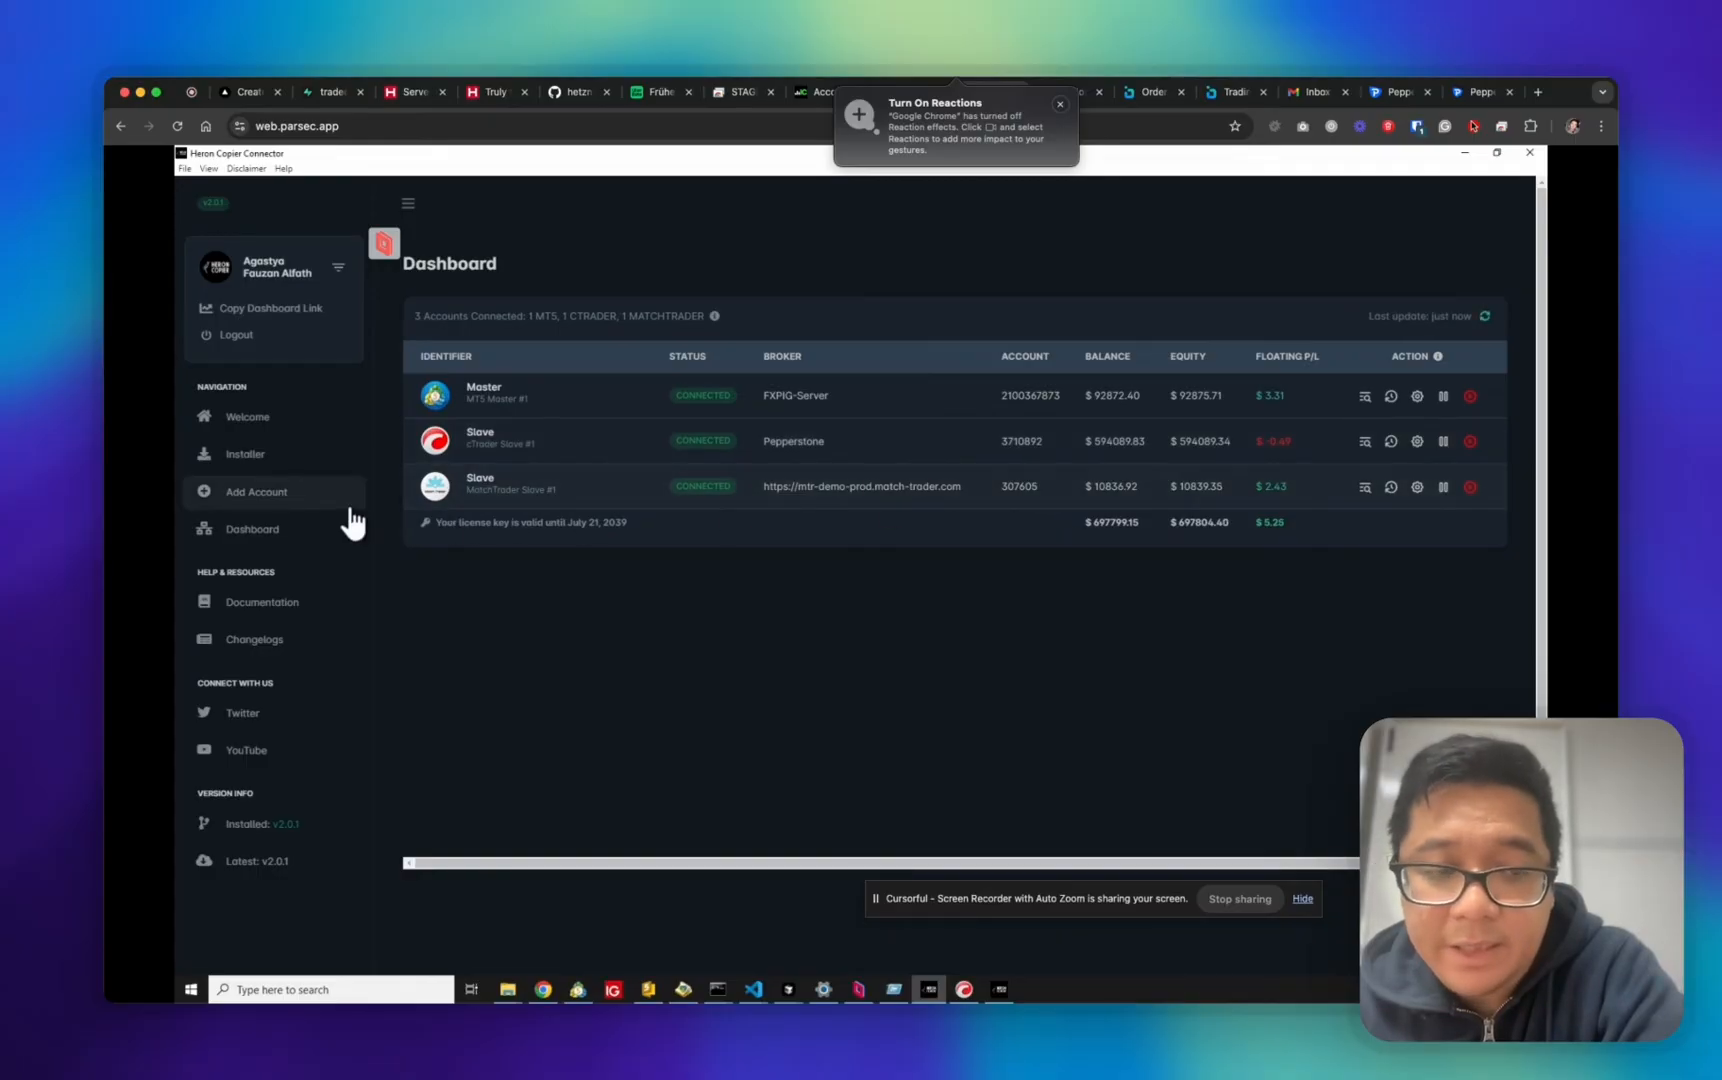
# Review the welcome page's getting-started shortcuts, view the trading platform choices for adding an account and dismiss them
pyautogui.click(298, 421)
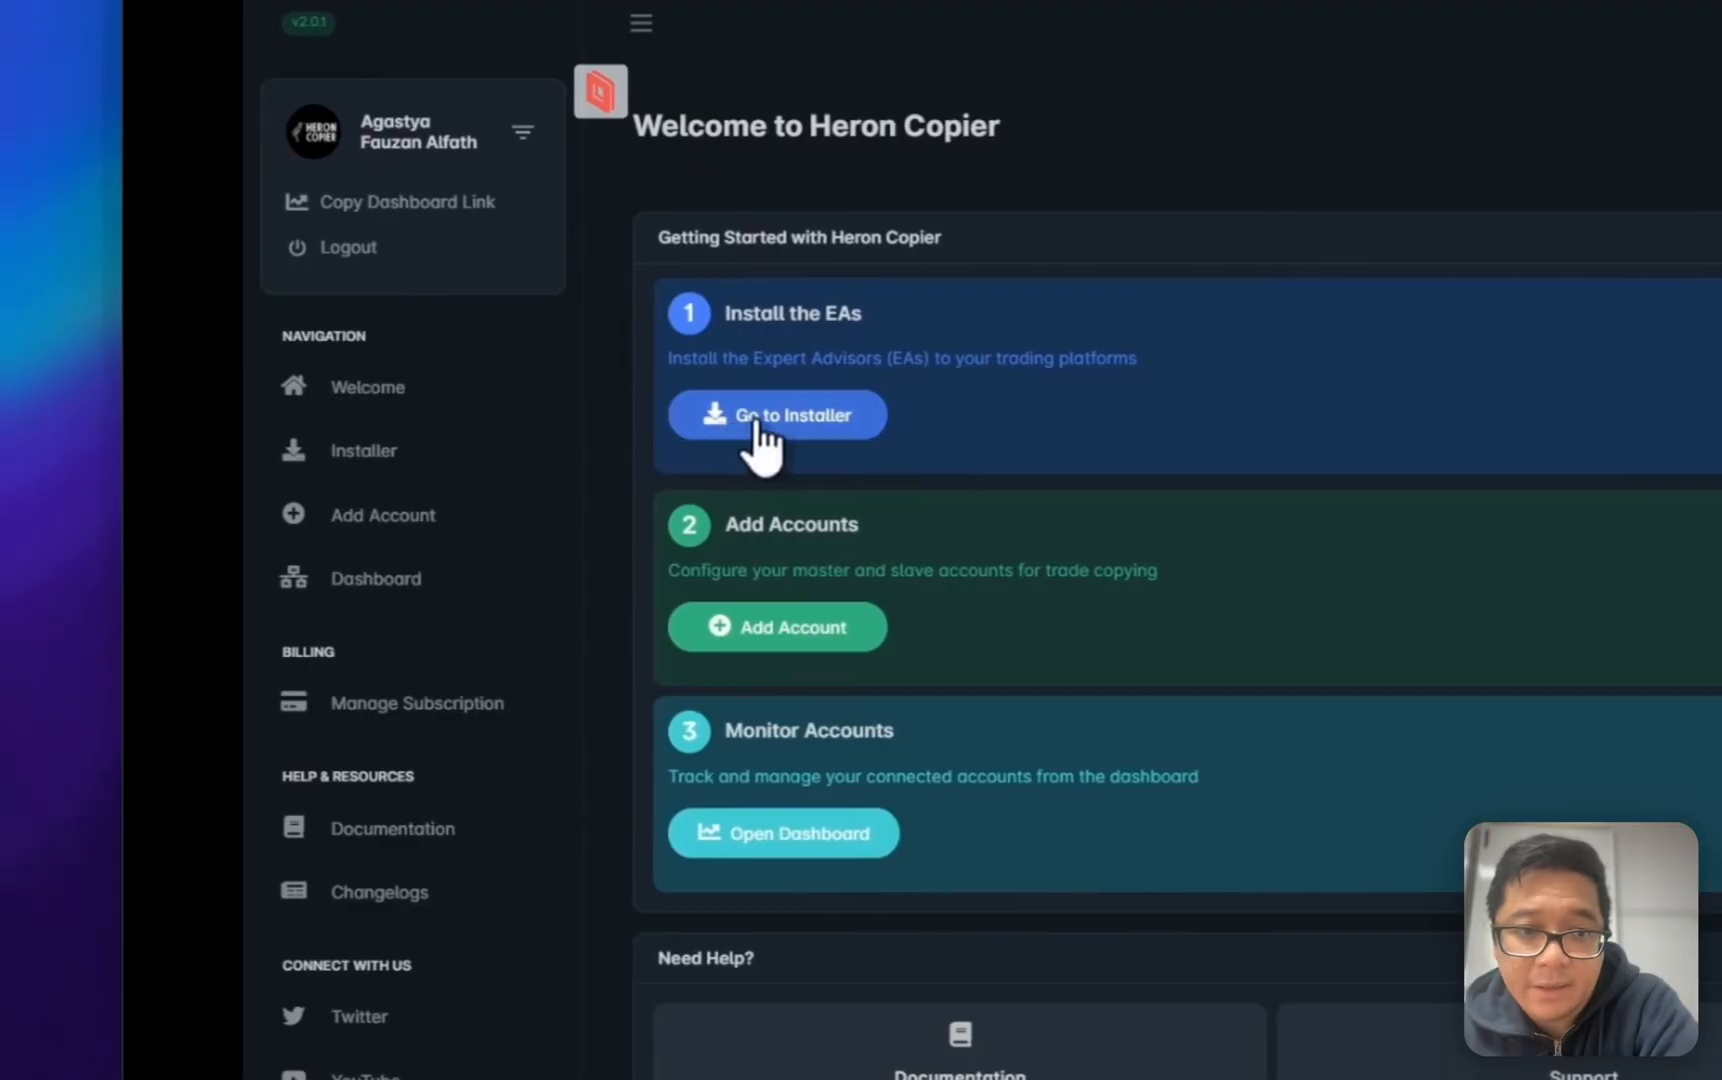
pyautogui.click(585, 445)
pyautogui.click(562, 400)
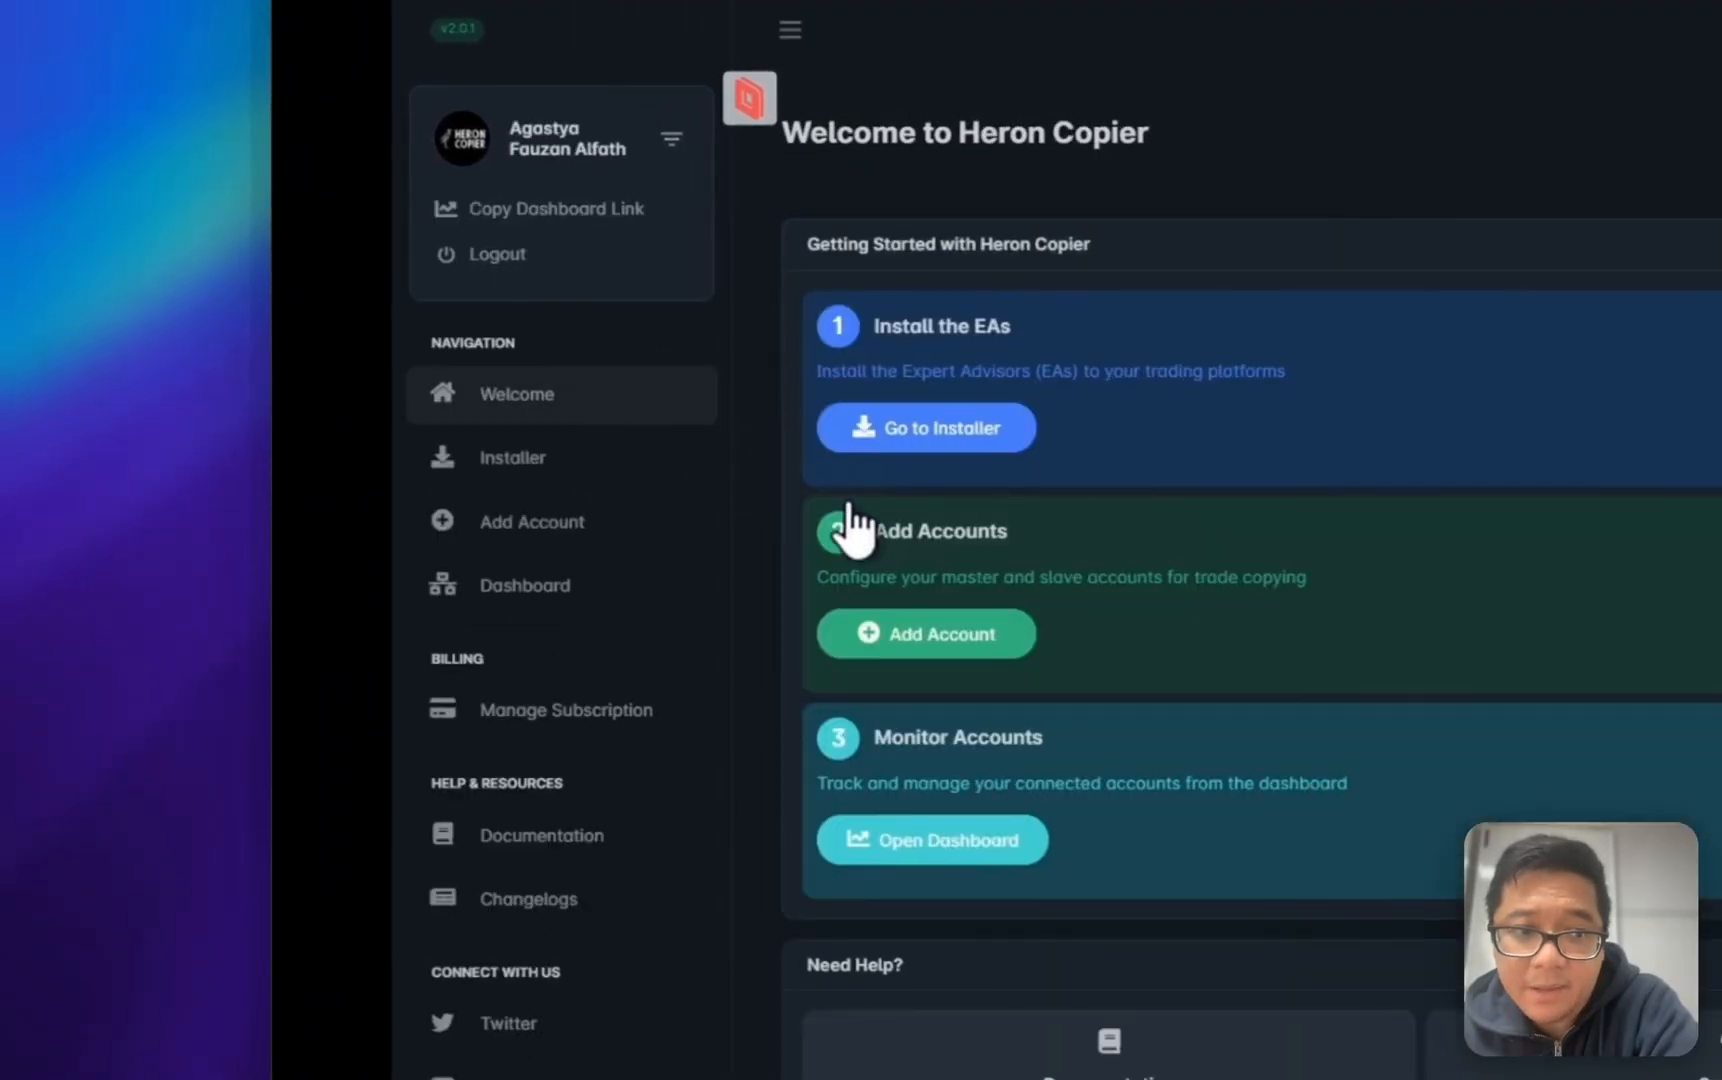
pyautogui.click(961, 632)
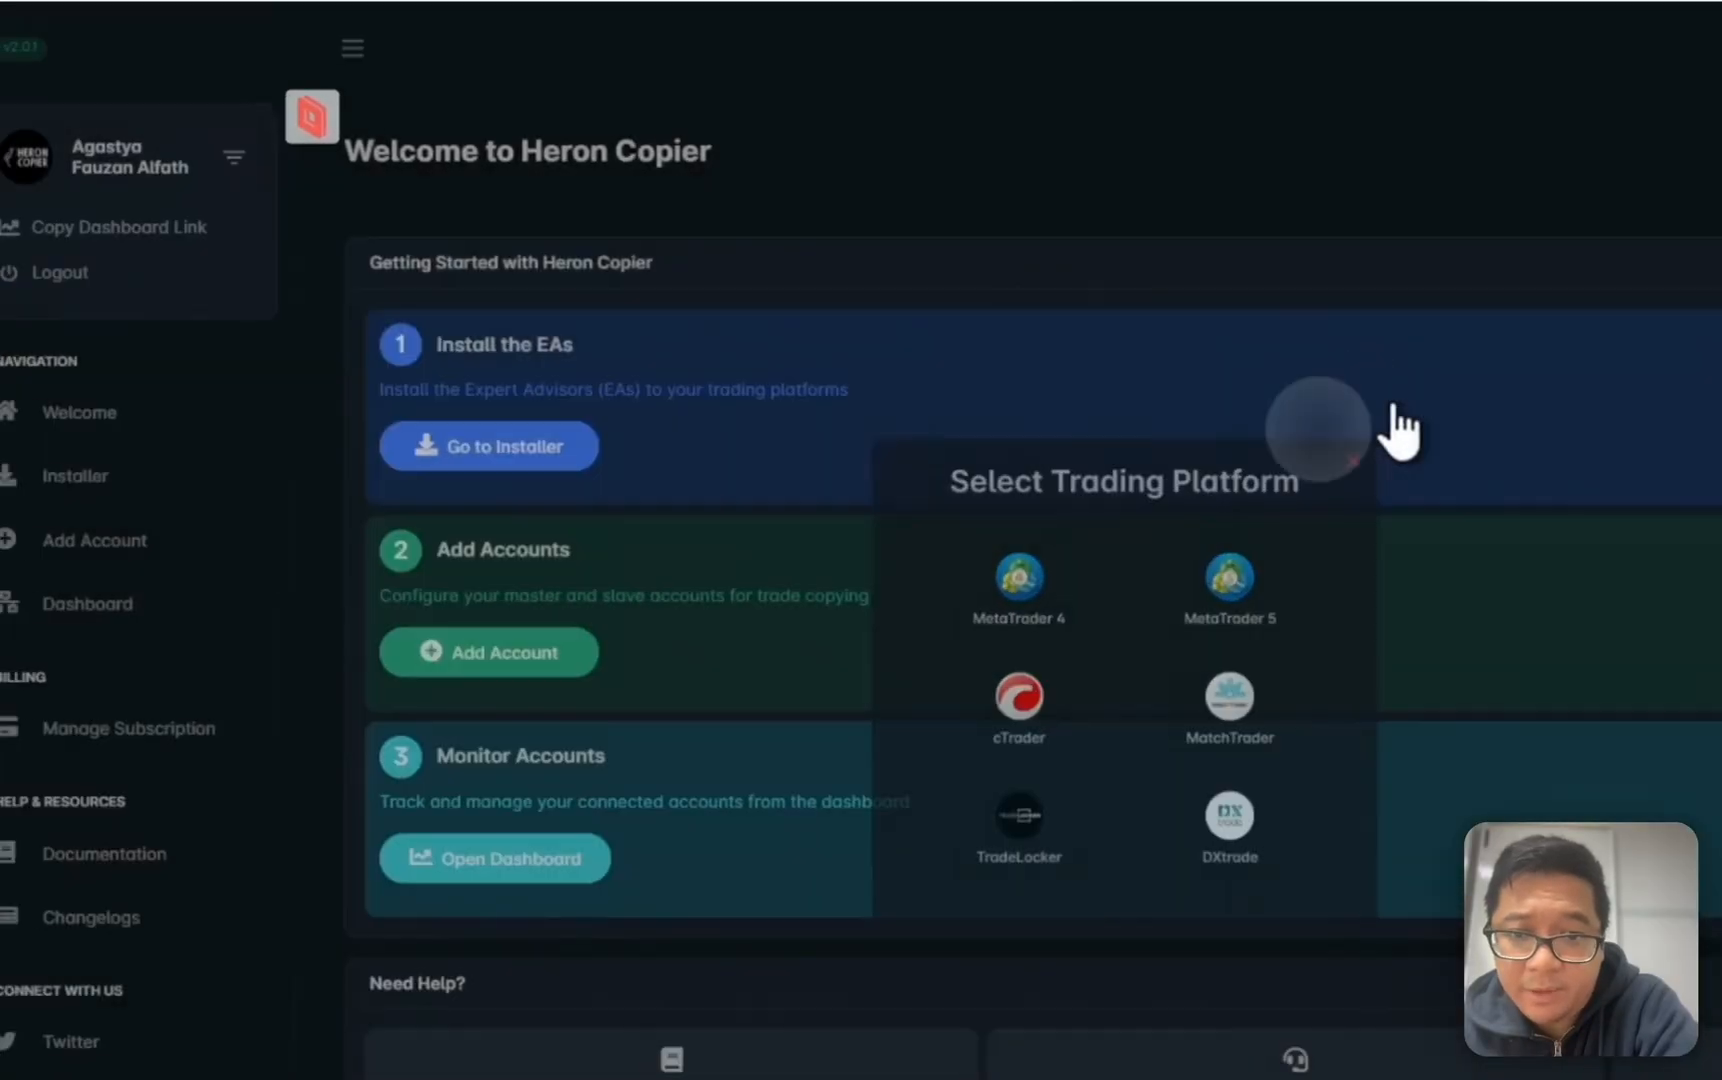
pyautogui.click(1104, 411)
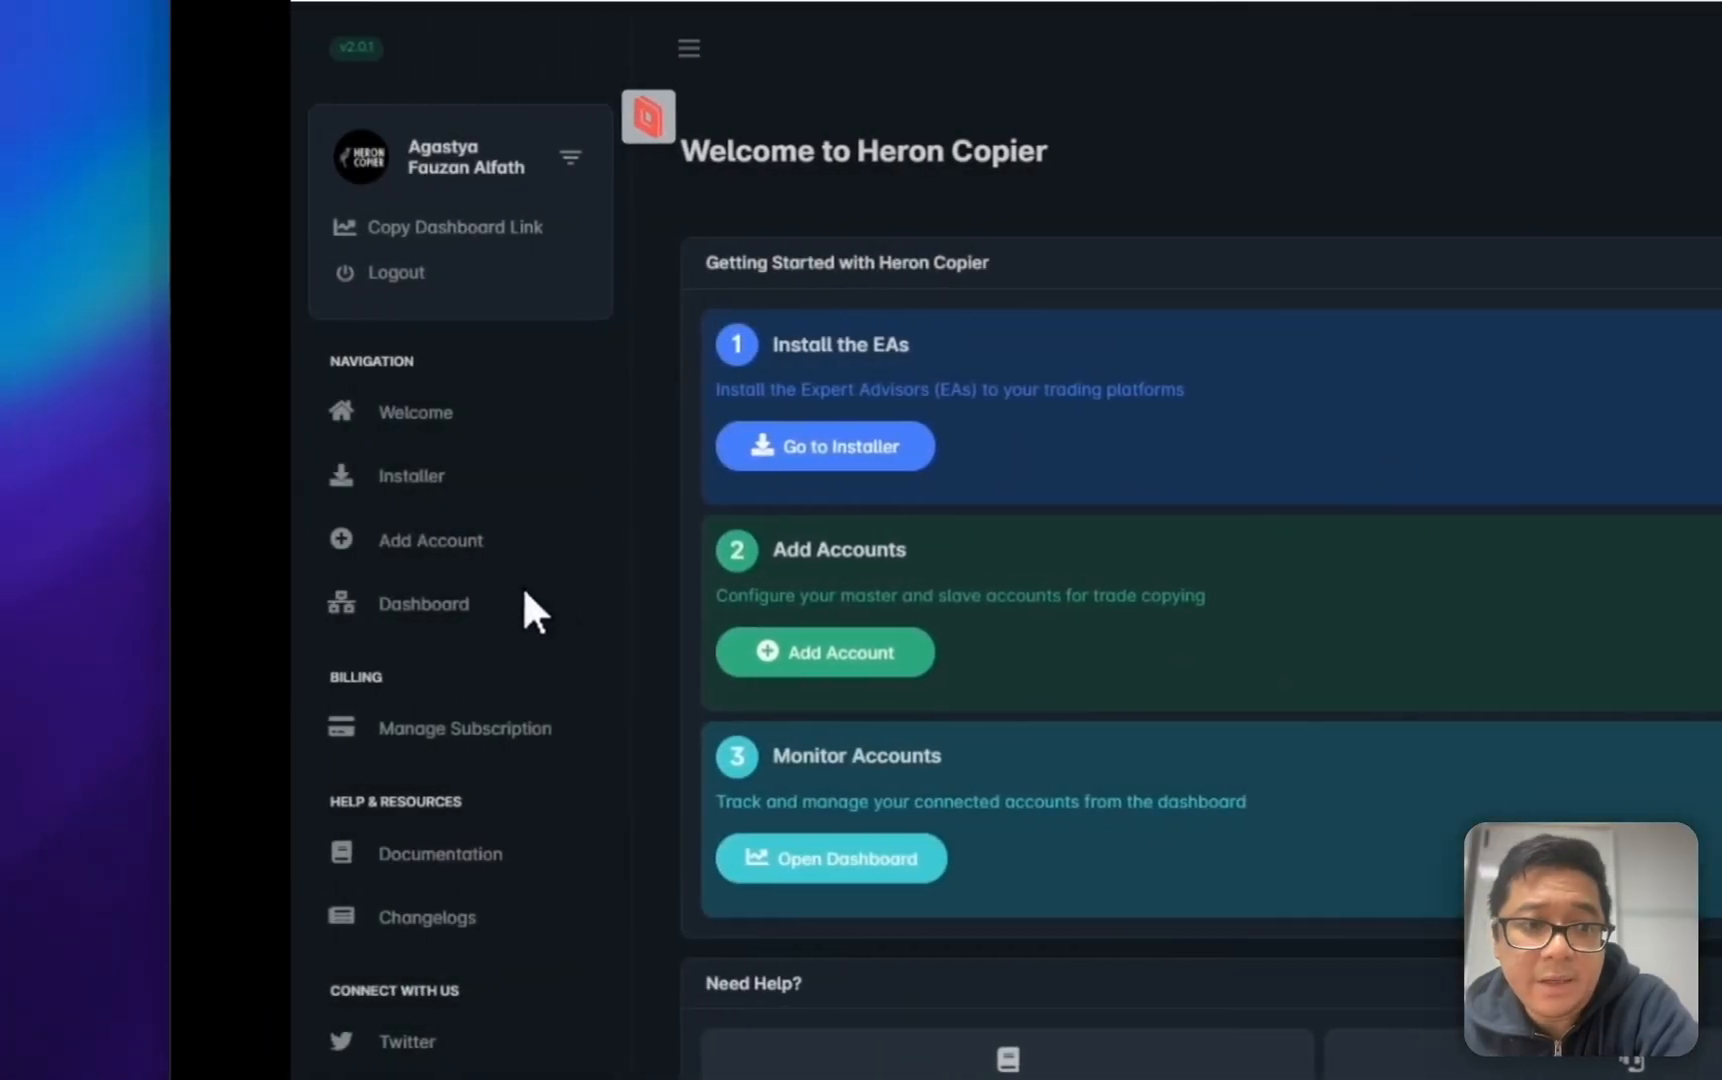
# Open the accounts dashboard, check the open BTCUSDT sell positions in MetaTrader 5 and return to Heron Copier Connector
pyautogui.click(595, 615)
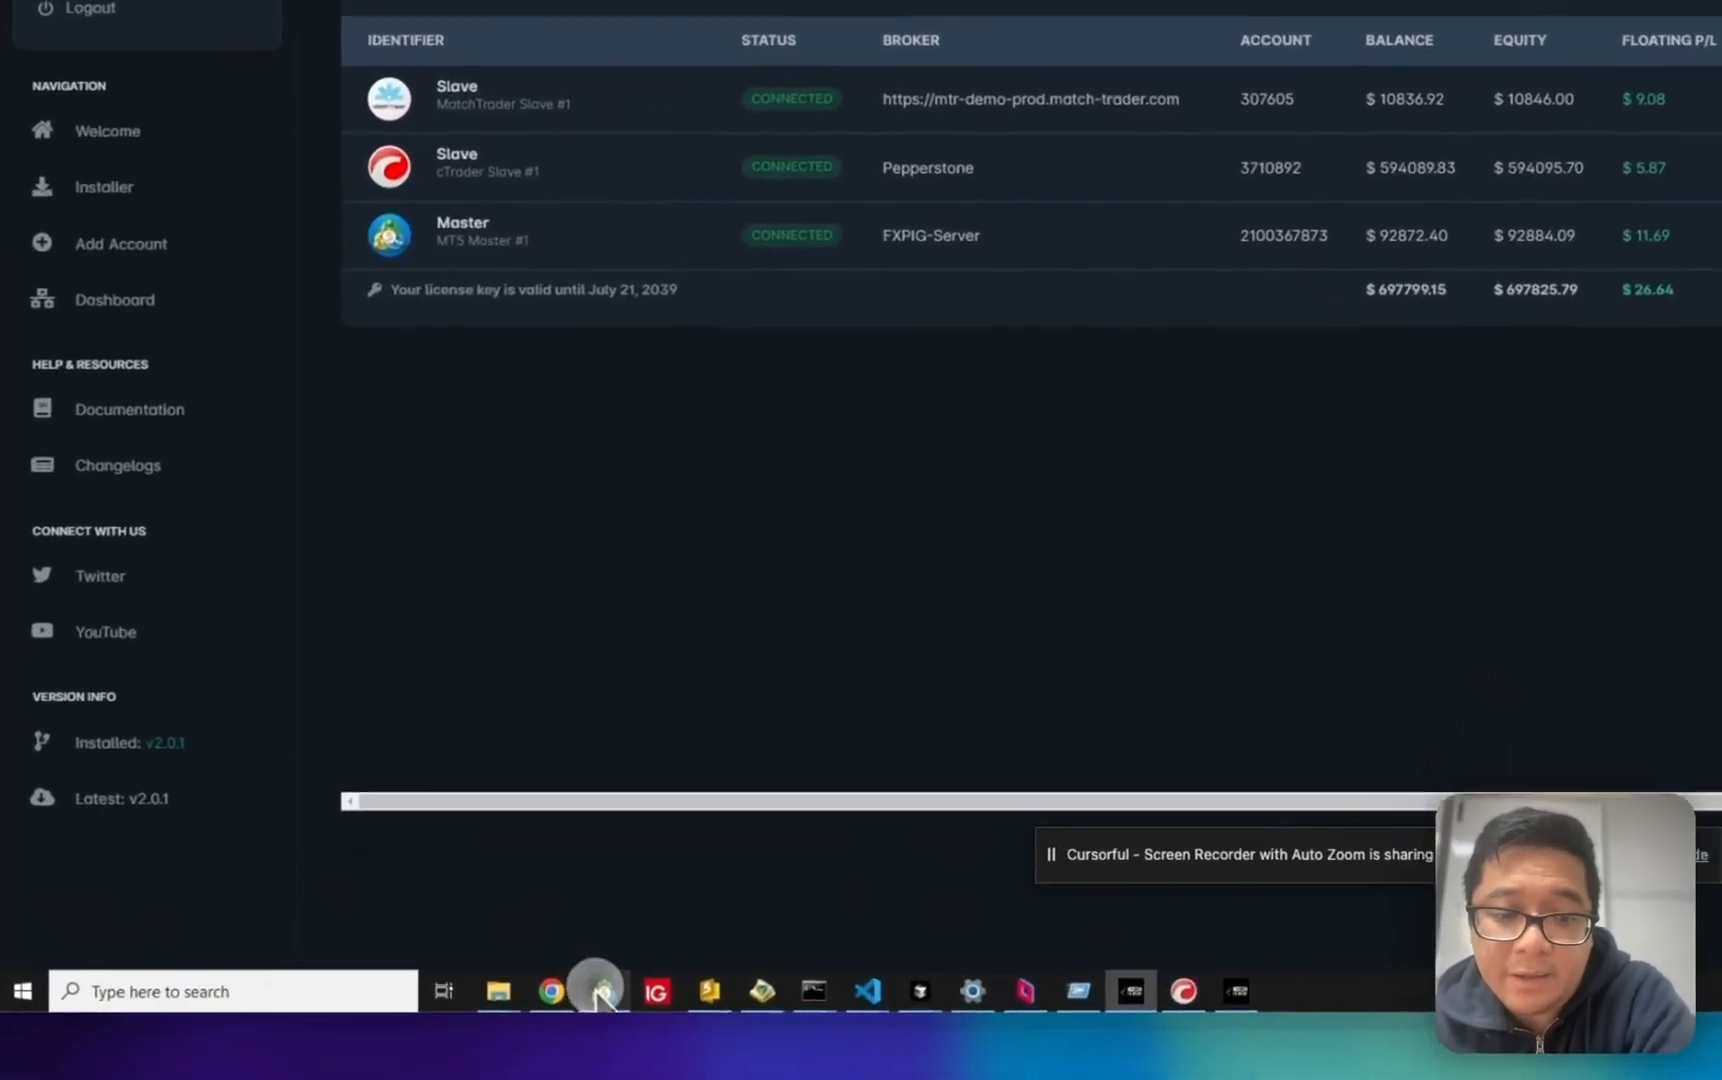
pyautogui.click(578, 989)
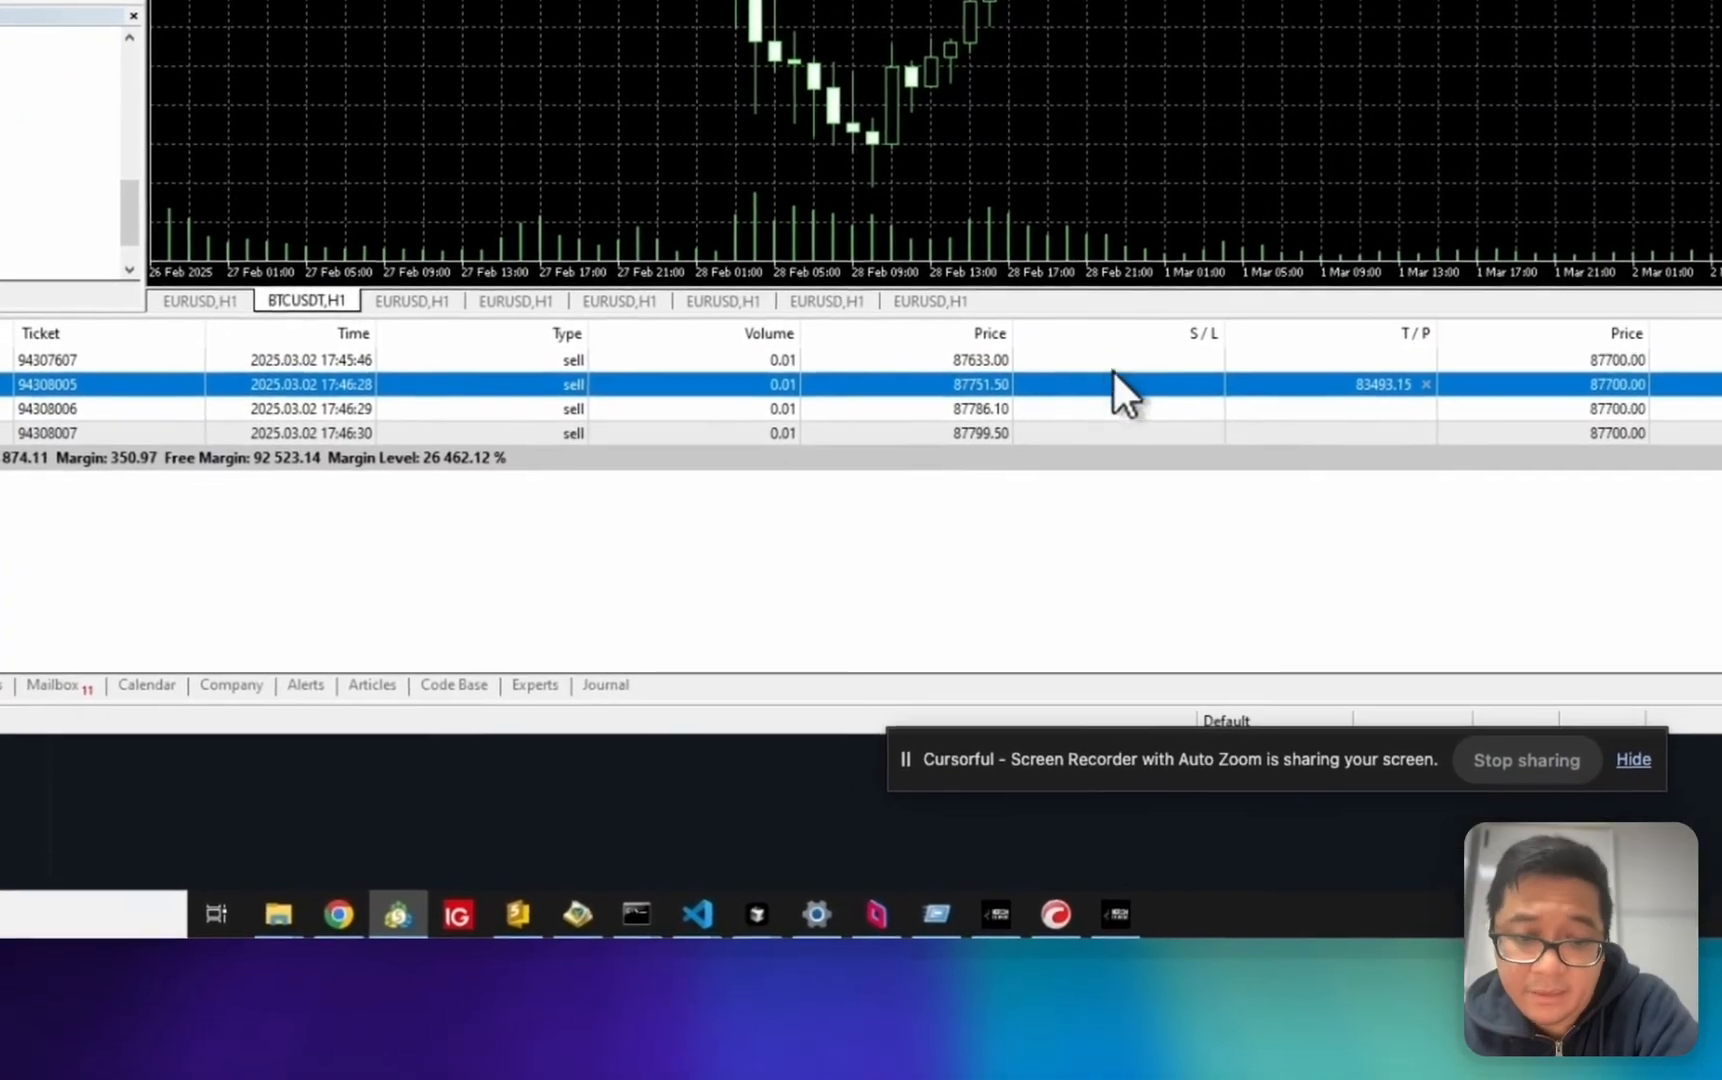
pyautogui.click(630, 813)
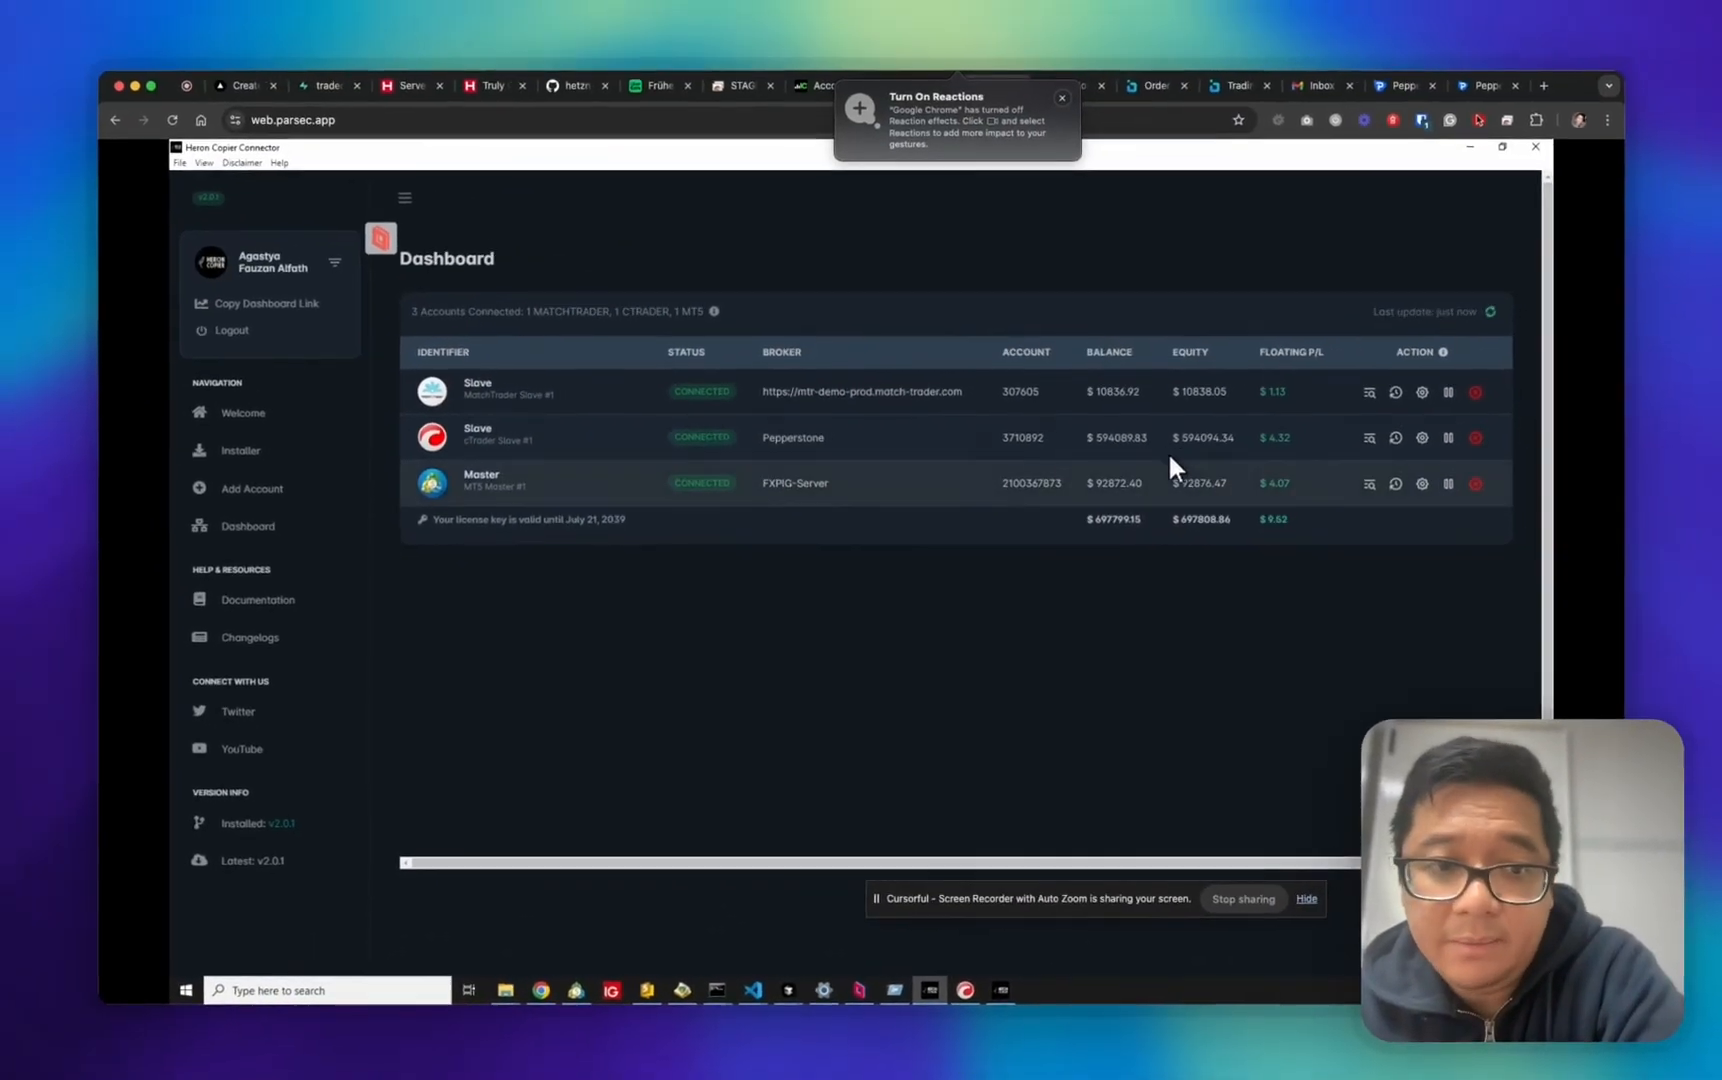
# Close all positions on MT5 Master #1 and check the balances and floating P/L of the master and both slaves
pyautogui.click(1474, 484)
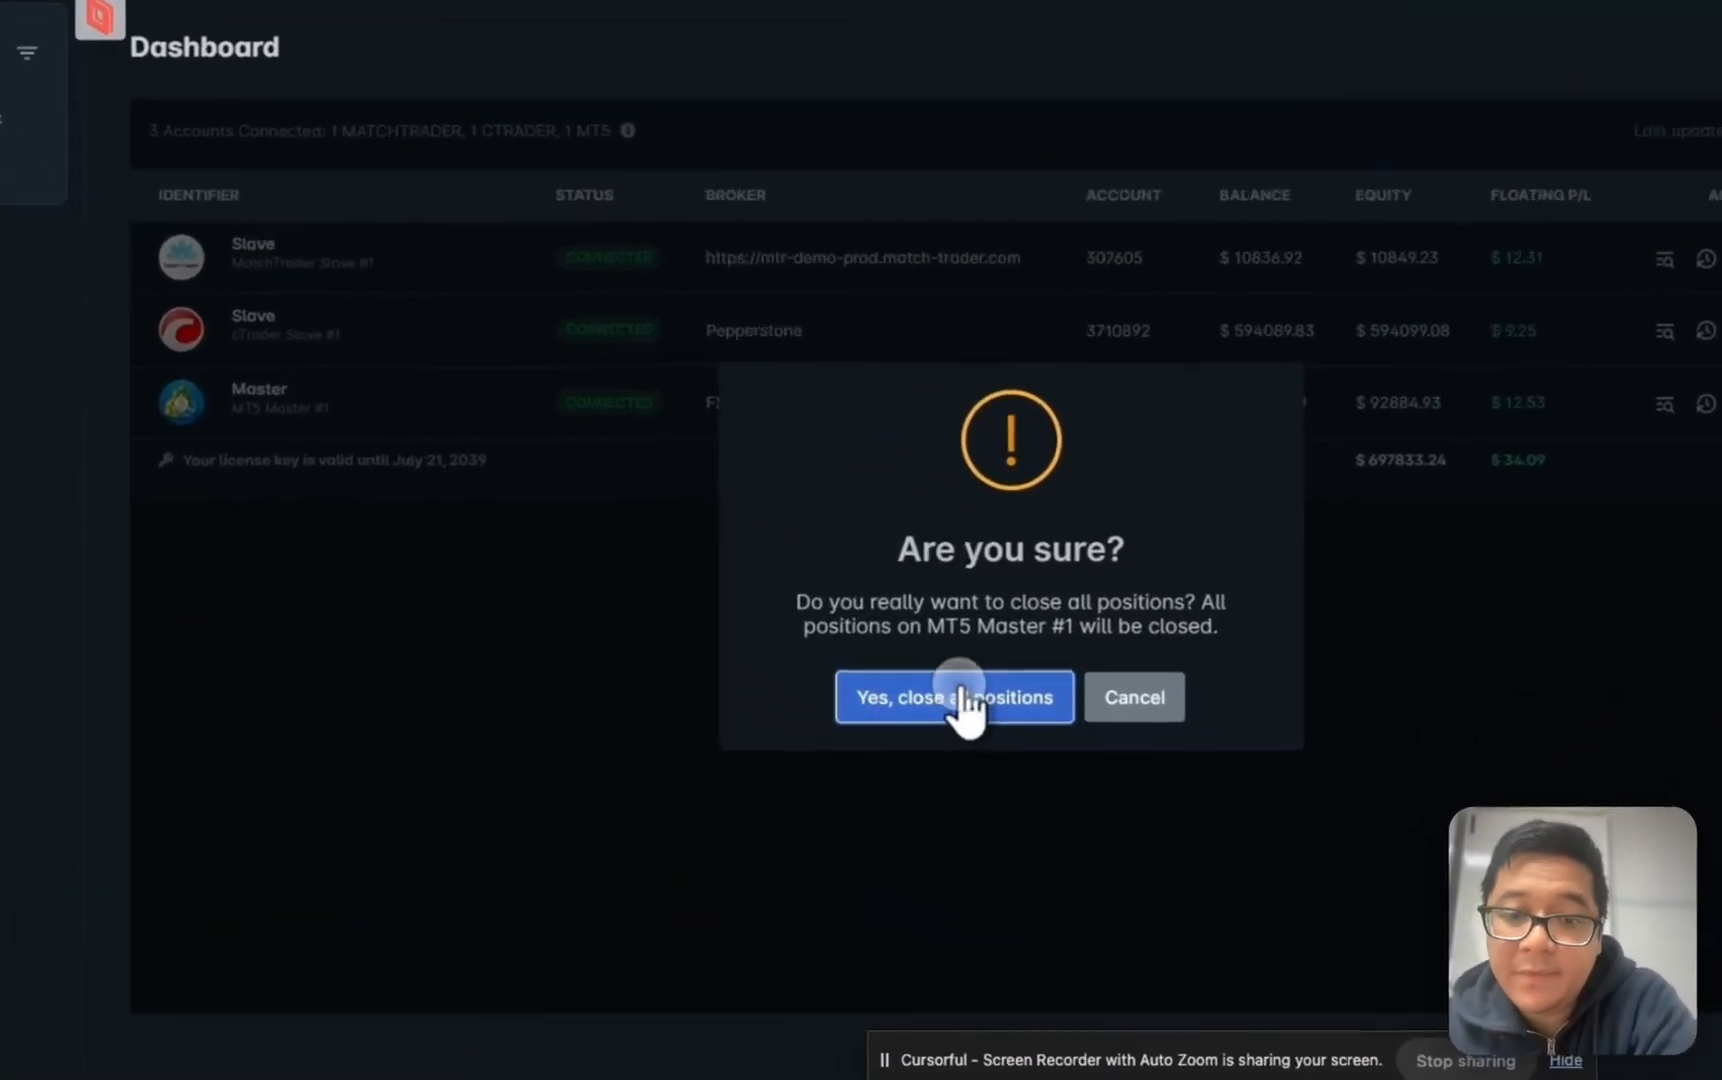
pyautogui.click(925, 670)
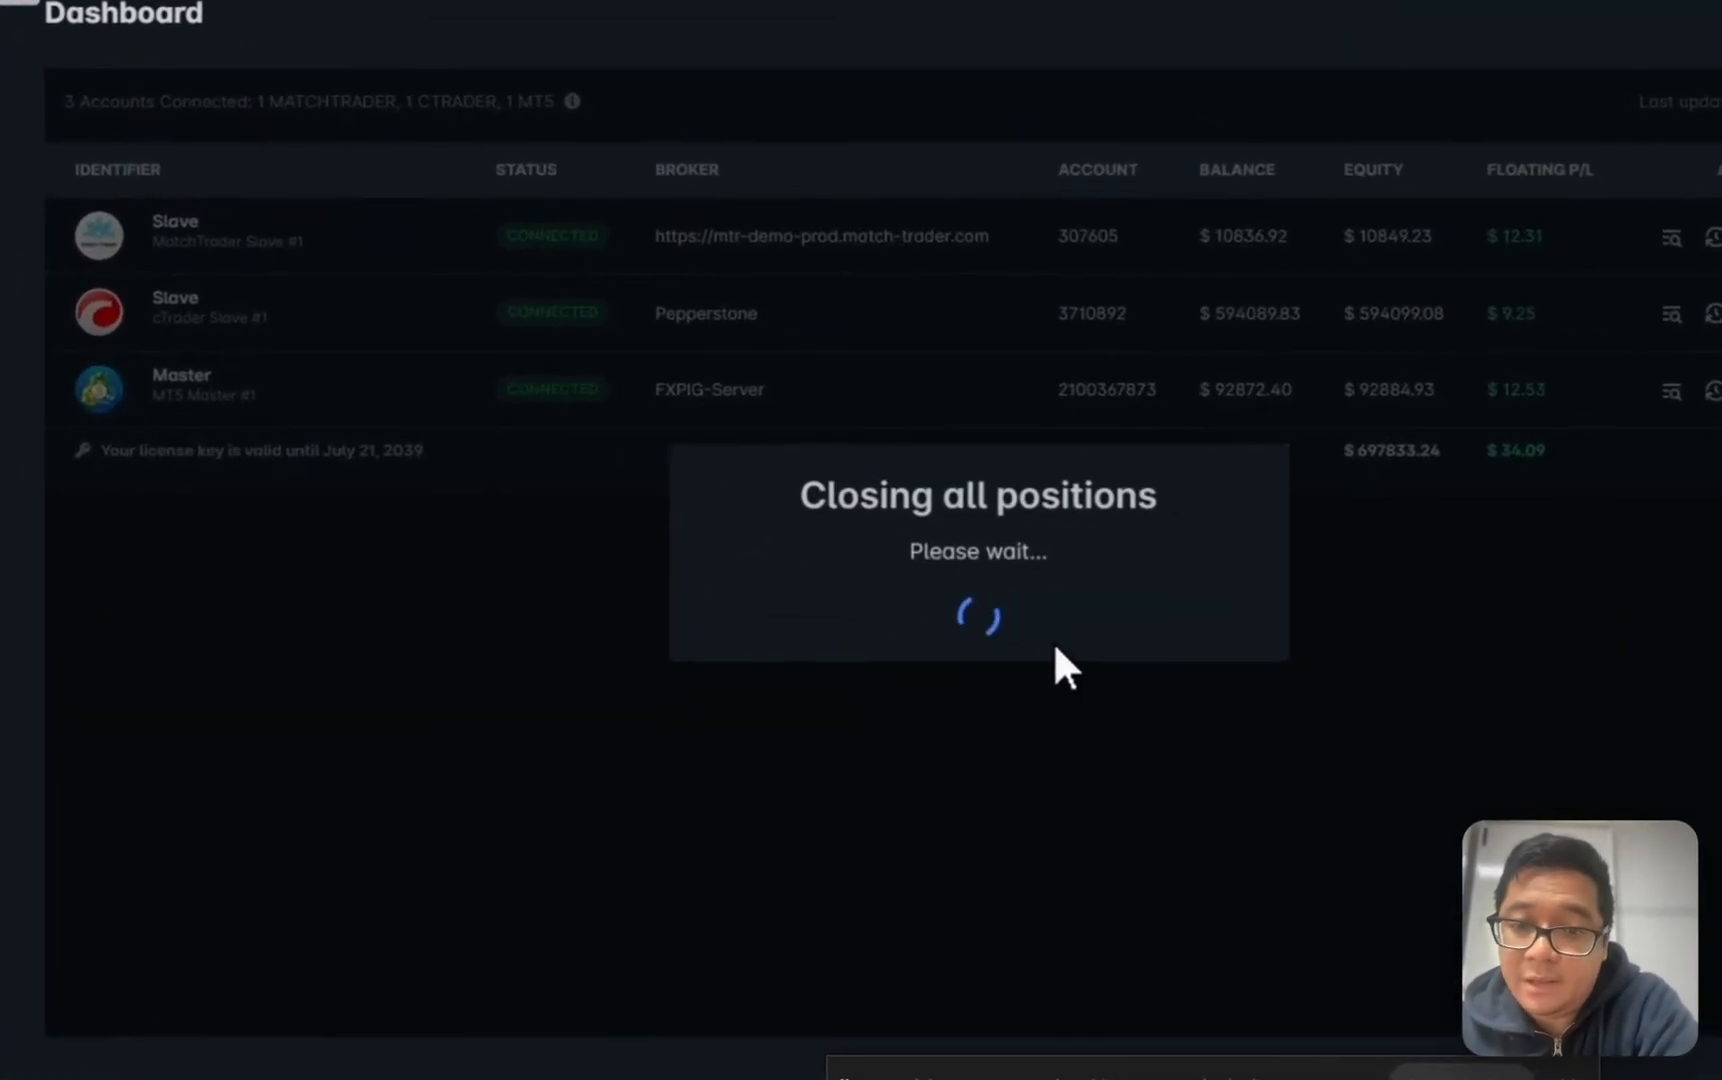
pyautogui.click(970, 680)
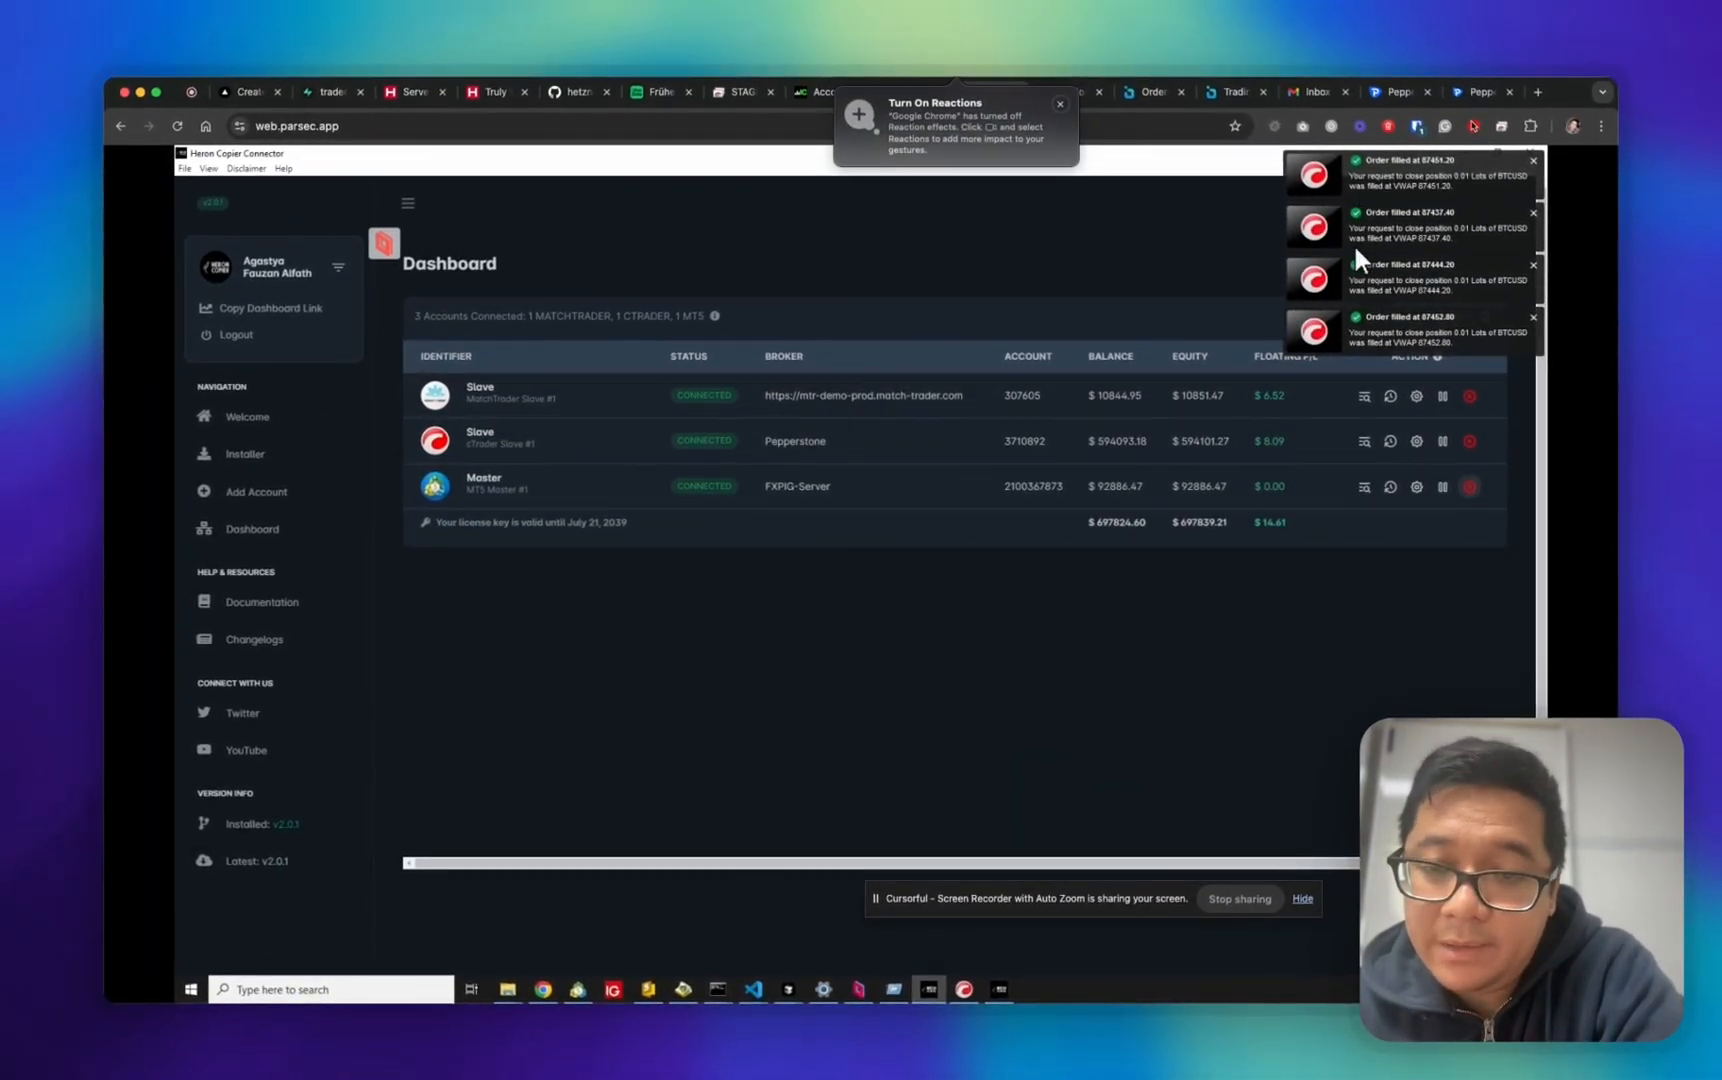
pyautogui.click(1214, 551)
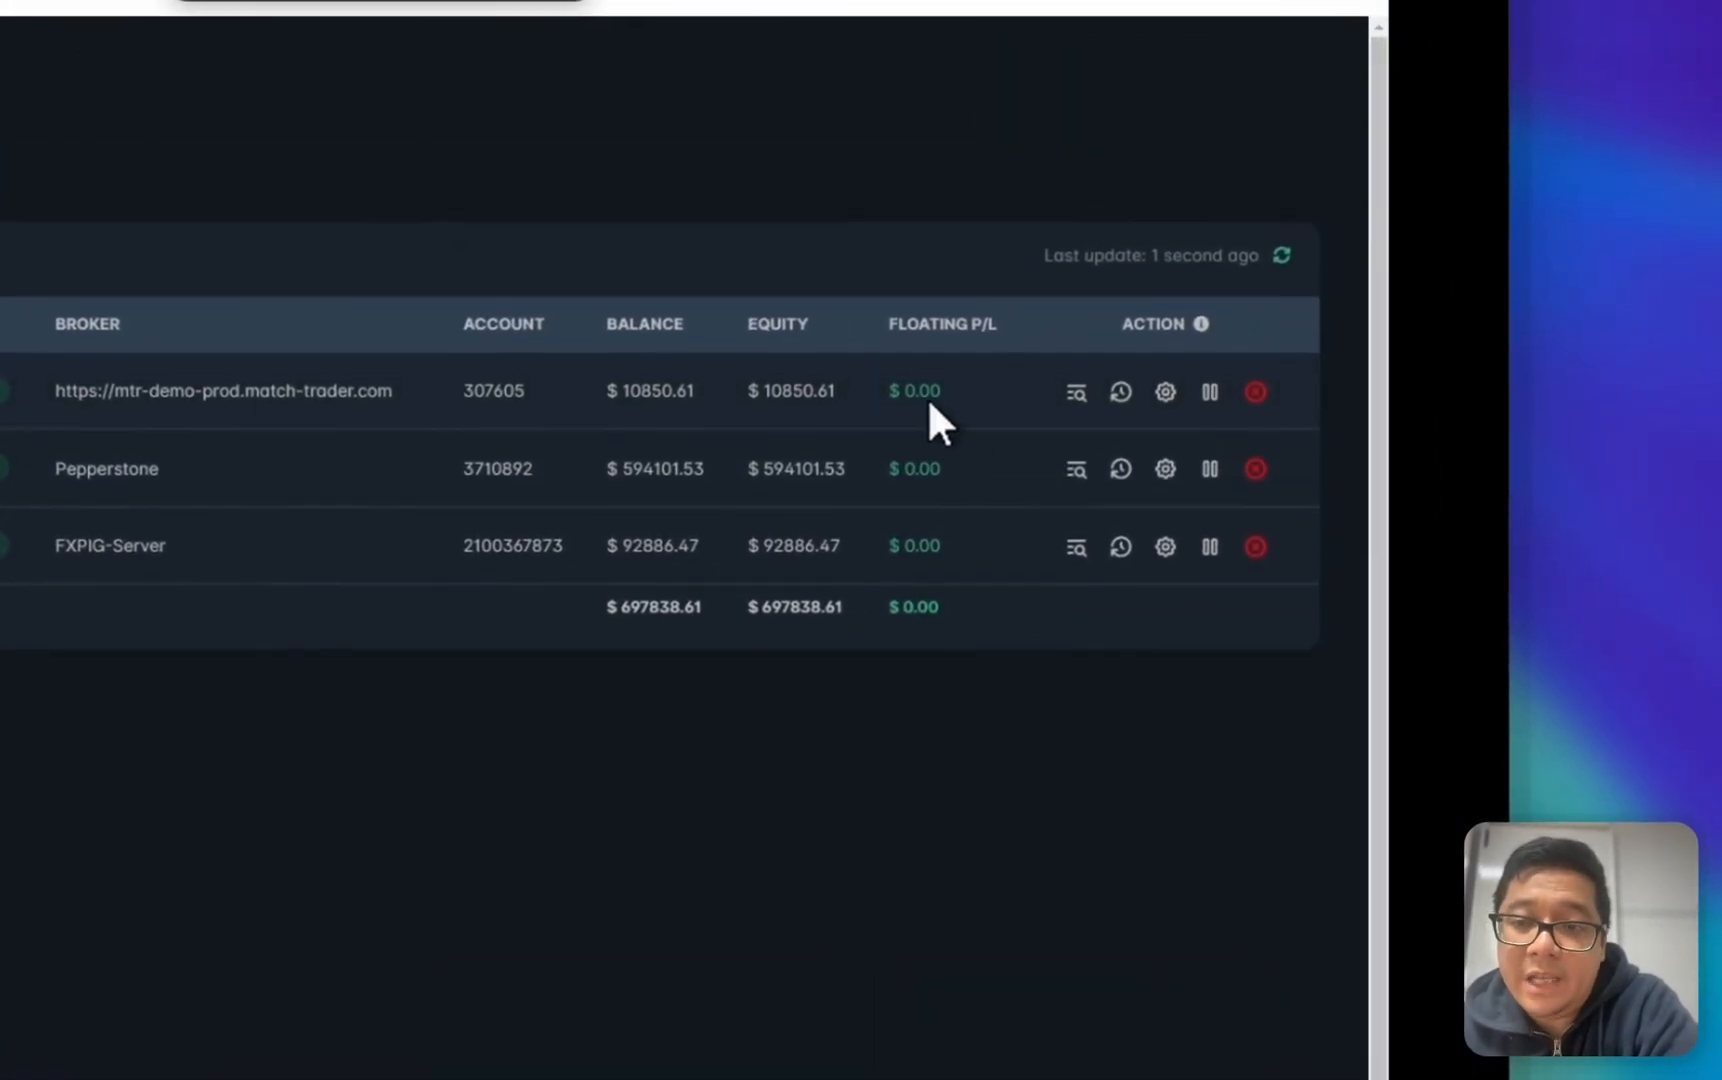
pyautogui.moveTo(875, 400); pyautogui.dragTo(582, 444)
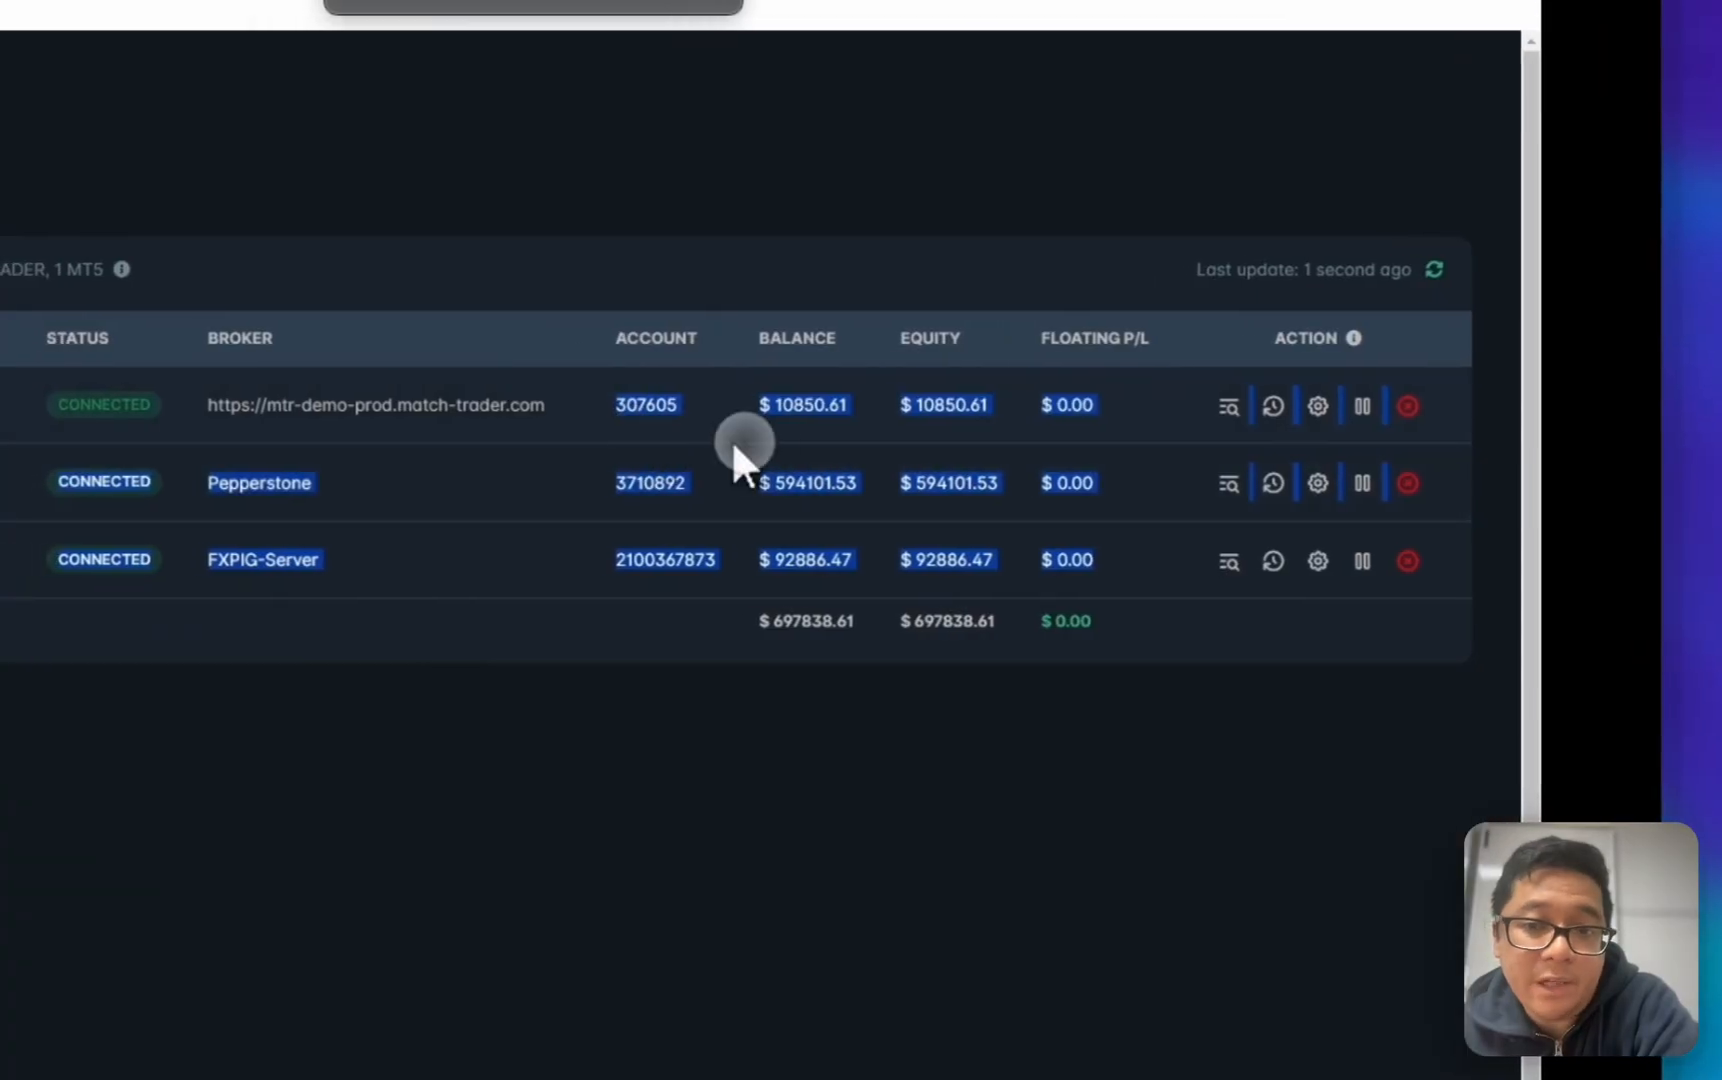
pyautogui.click(736, 450)
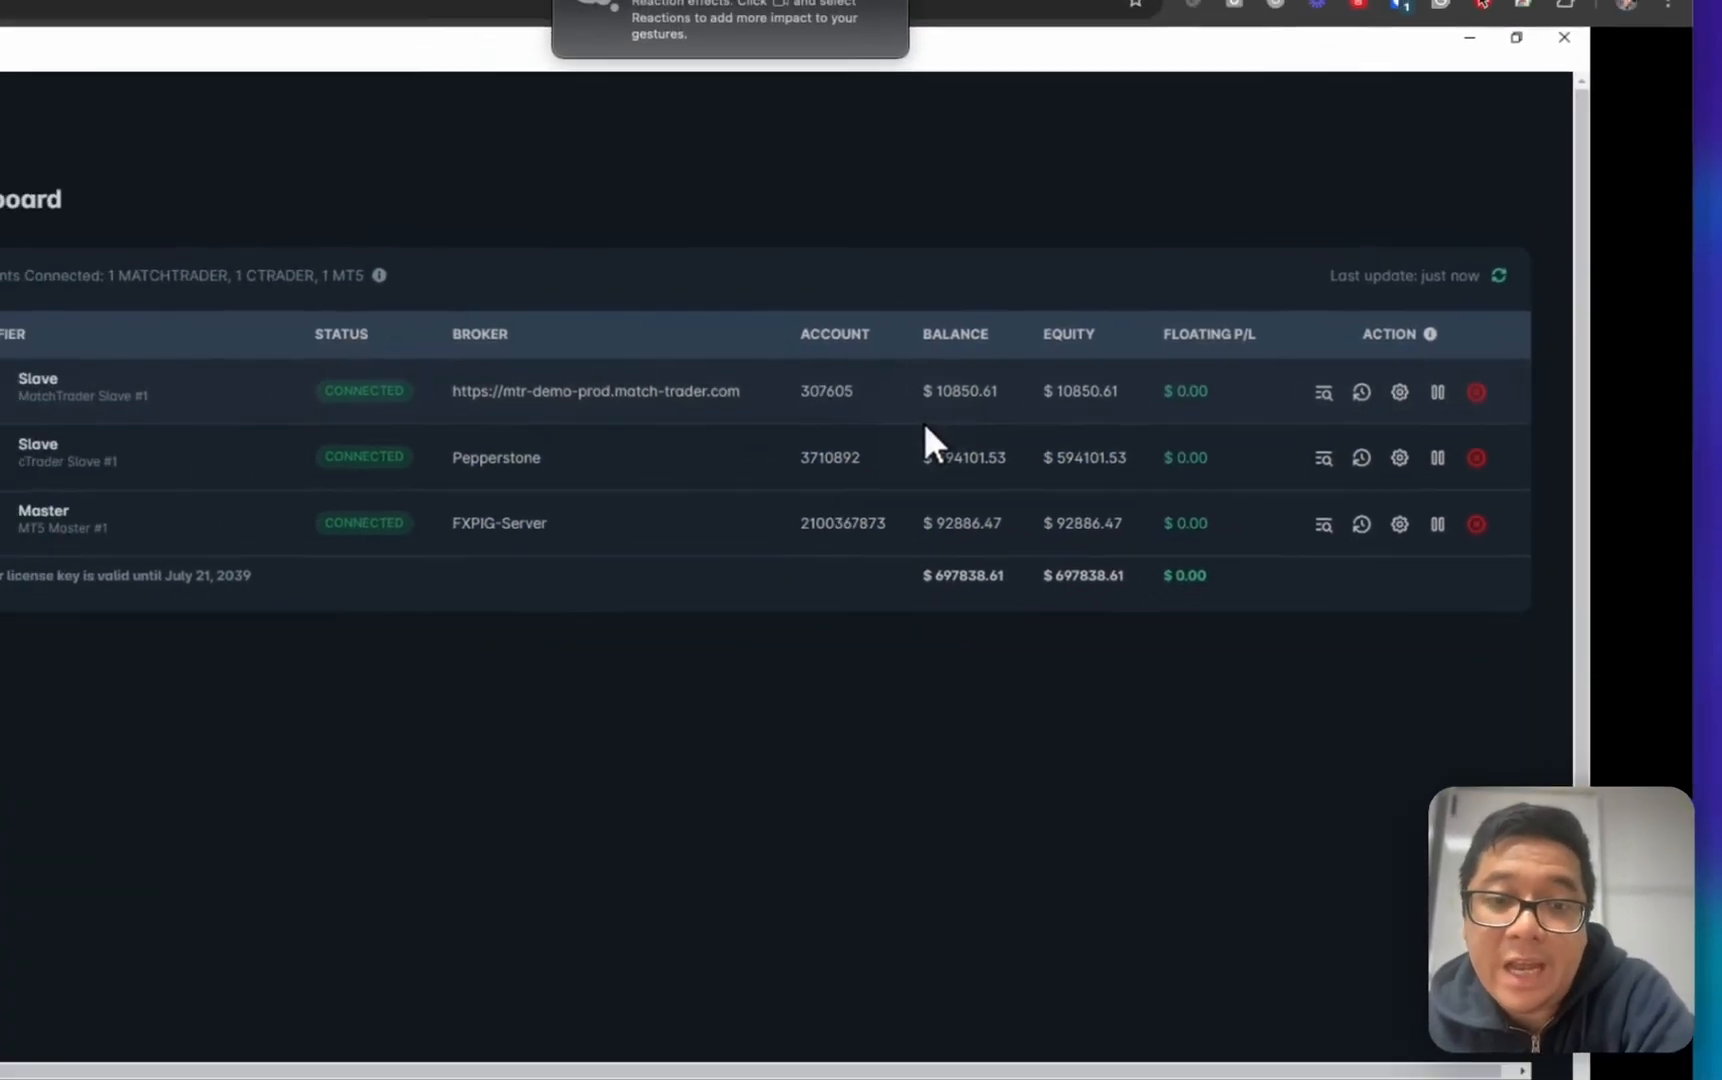